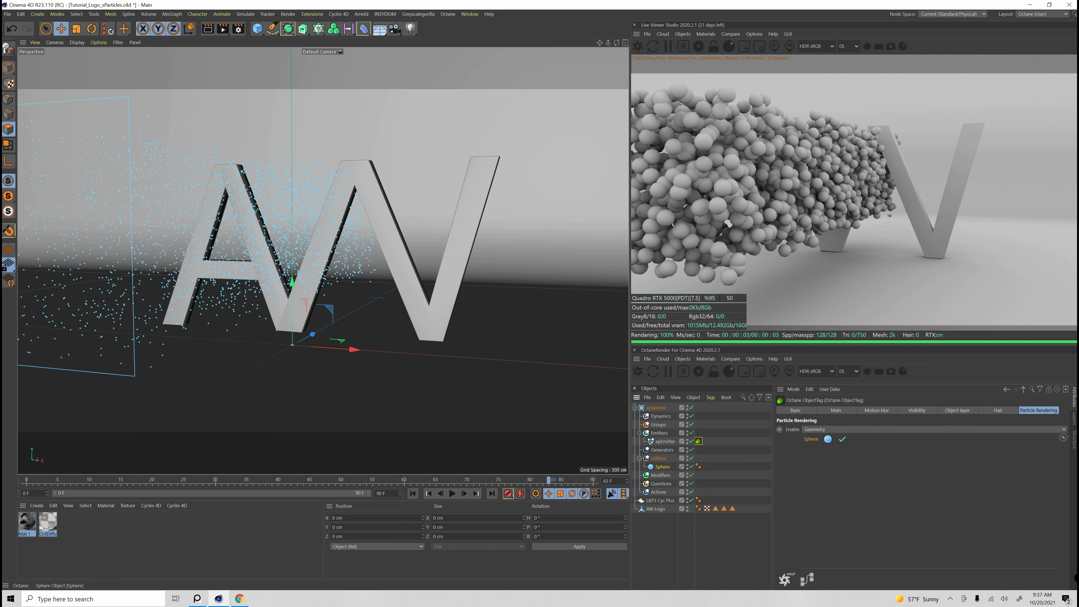
# Step: Set the radius of the Sphere used for the emitter's particle rendering to 0.5 cm
pyautogui.click(662, 467)
pyautogui.click(820, 430)
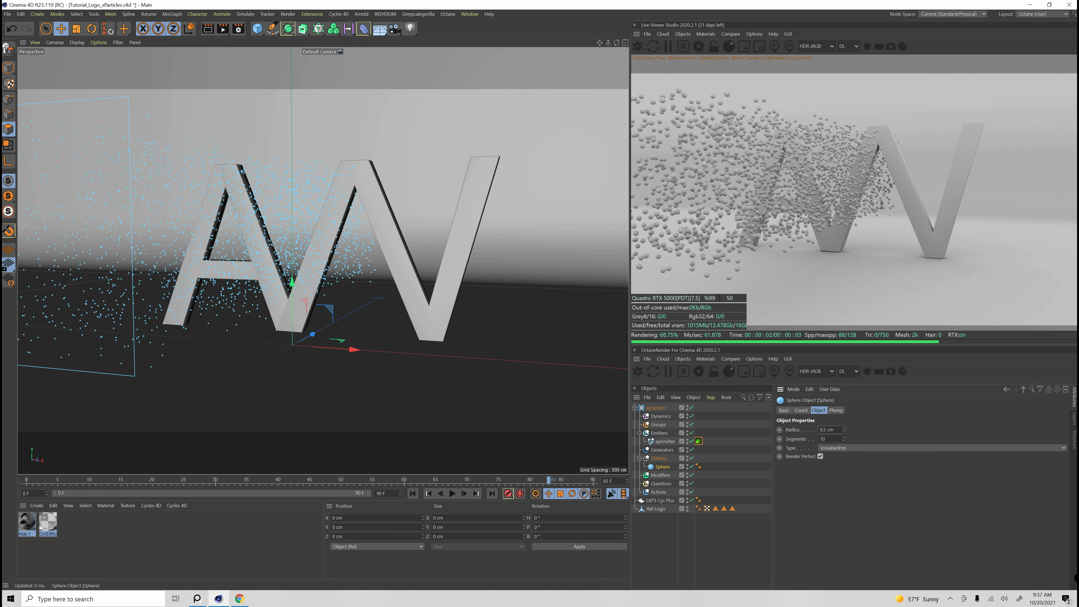
pyautogui.click(698, 441)
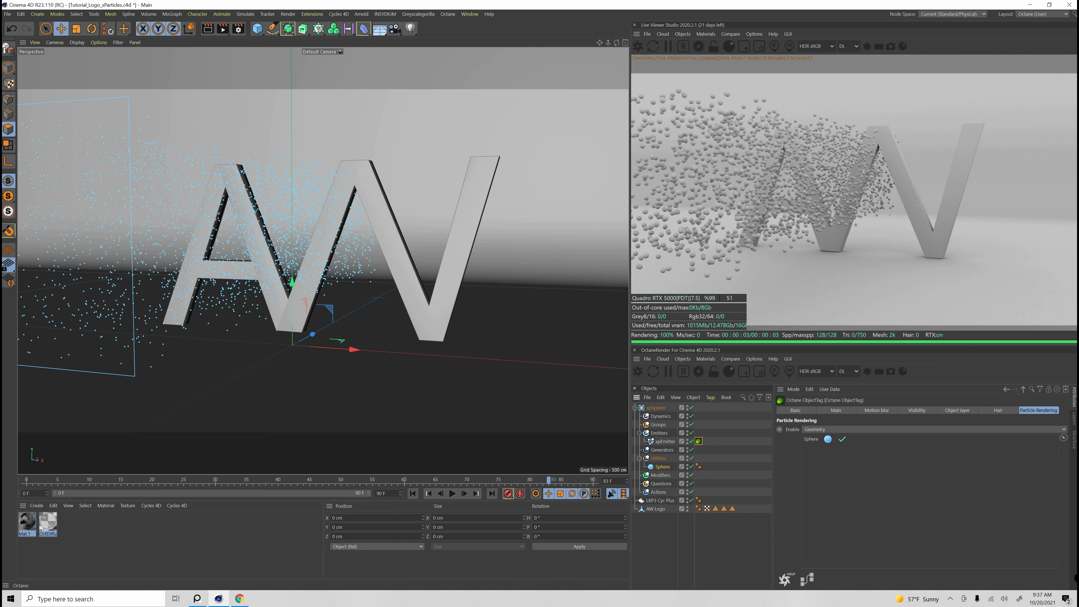
pyautogui.click(662, 466)
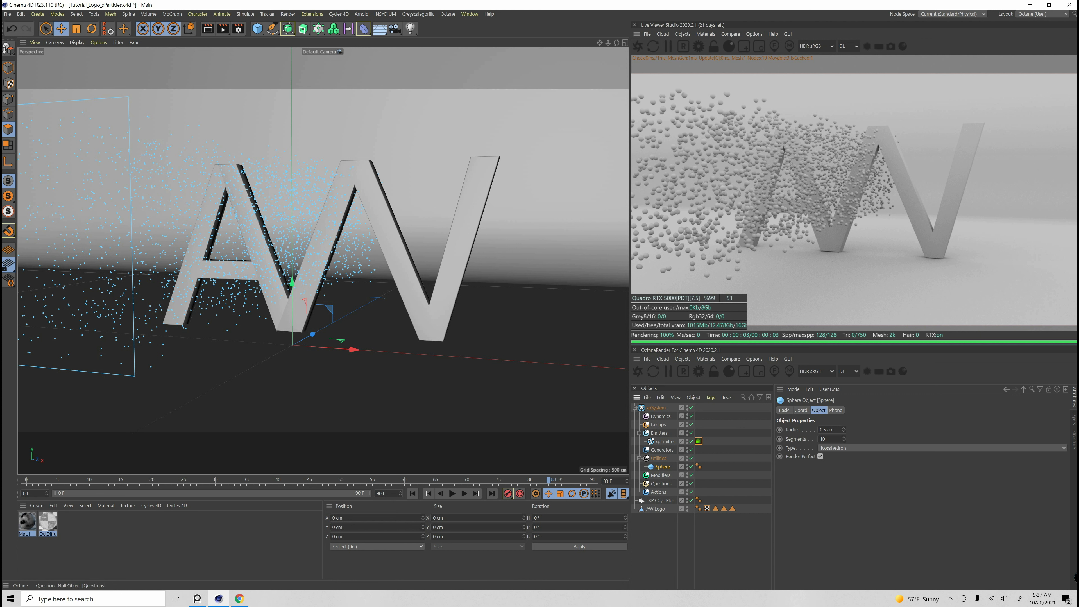
# Step: Add an xpCollider tag to the AW Logo object
pyautogui.rightClick(656, 509)
pyautogui.moveTo(714, 183)
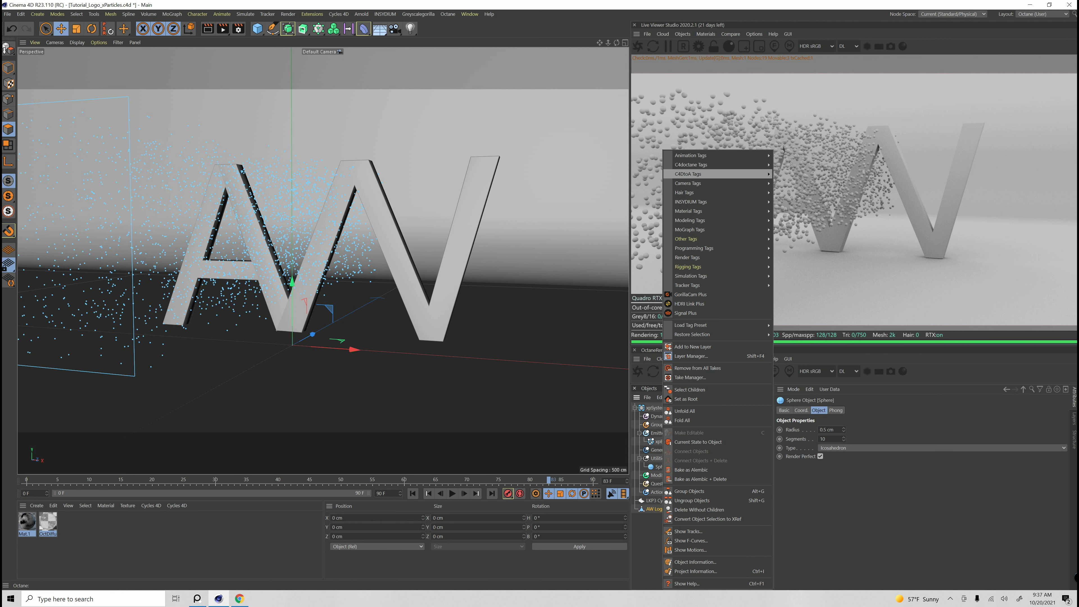
pyautogui.moveTo(701, 202)
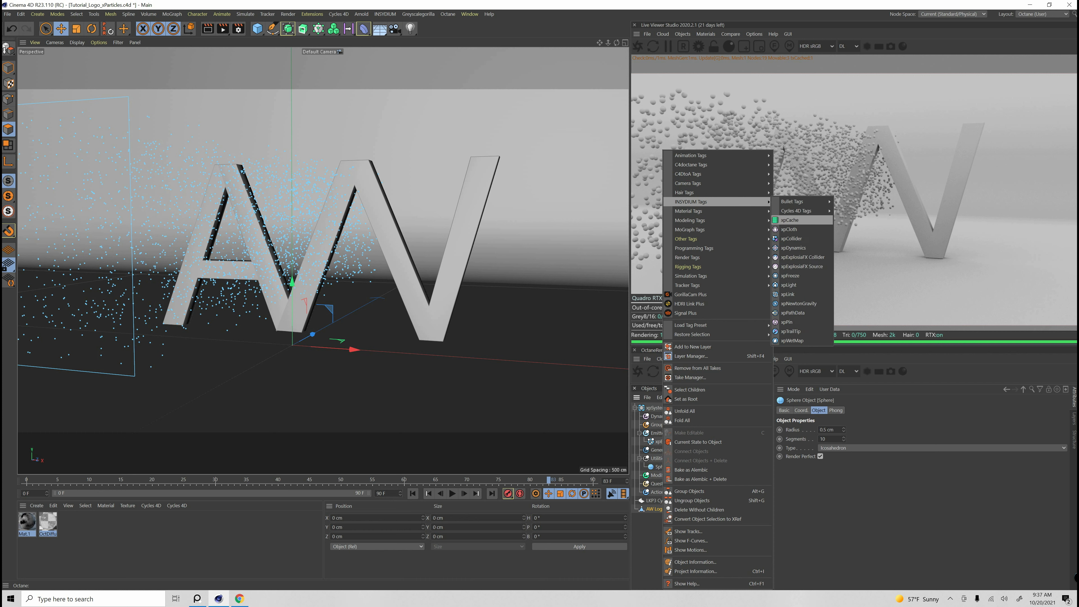
pyautogui.click(791, 239)
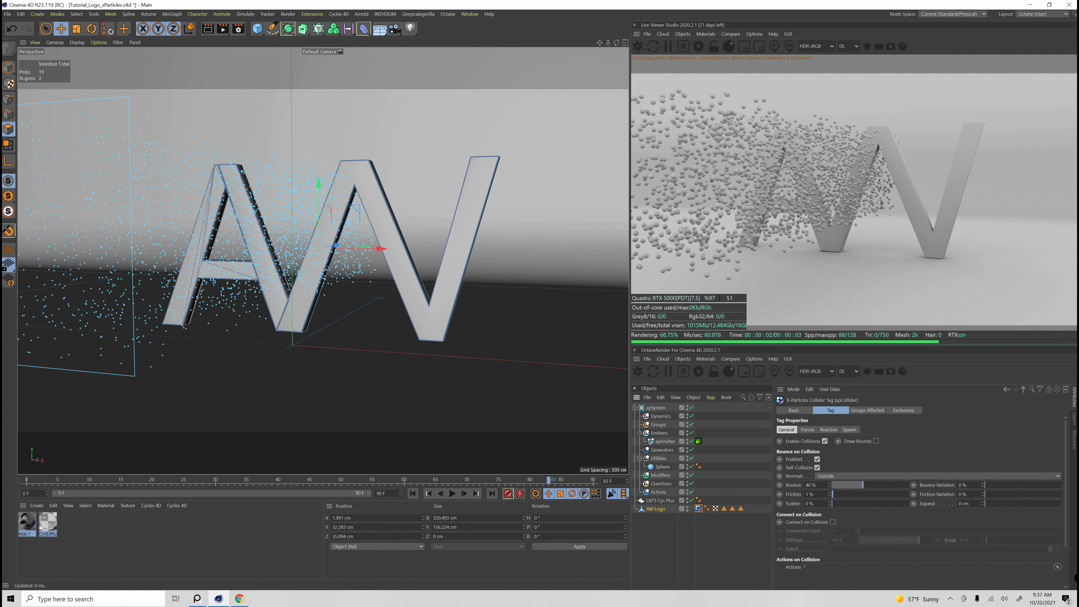
# Step: Play the simulation from the first frame to check how the particles collide with the logo
pyautogui.click(412, 493)
pyautogui.click(452, 494)
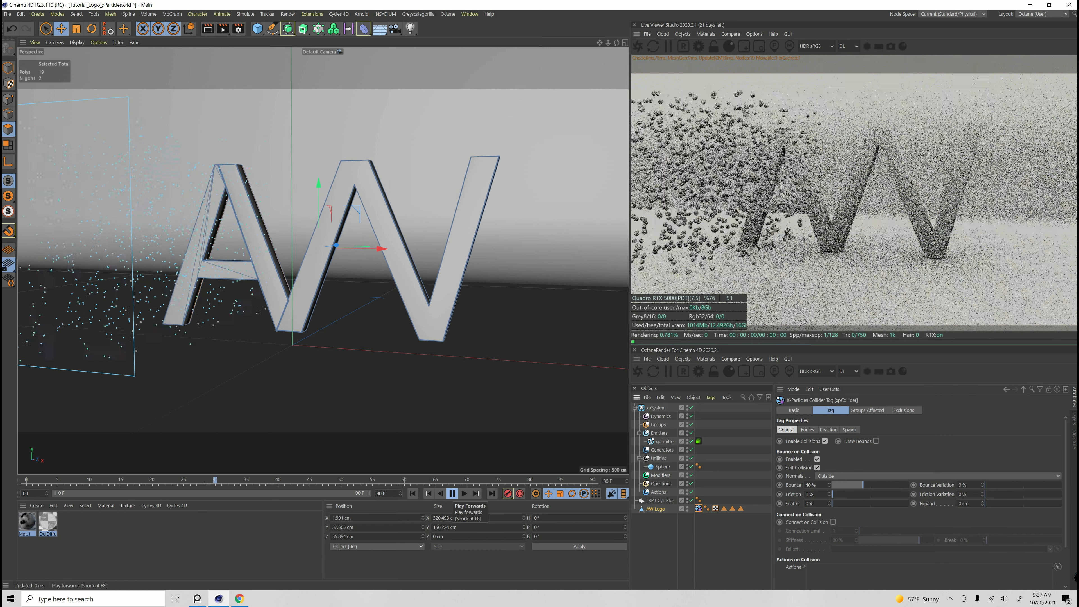
pyautogui.click(453, 493)
pyautogui.click(453, 493)
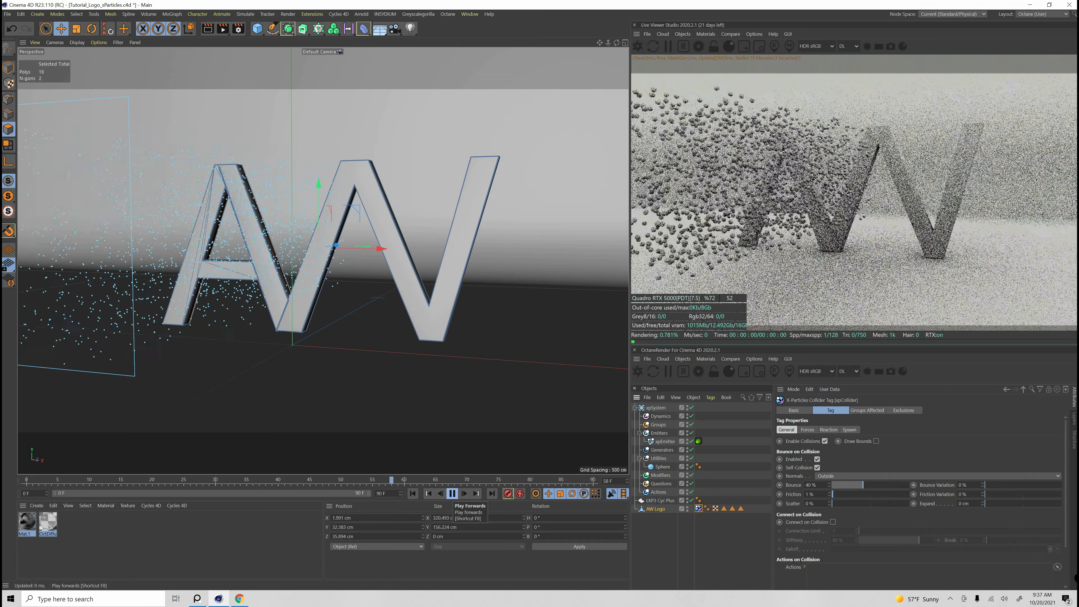
pyautogui.click(452, 494)
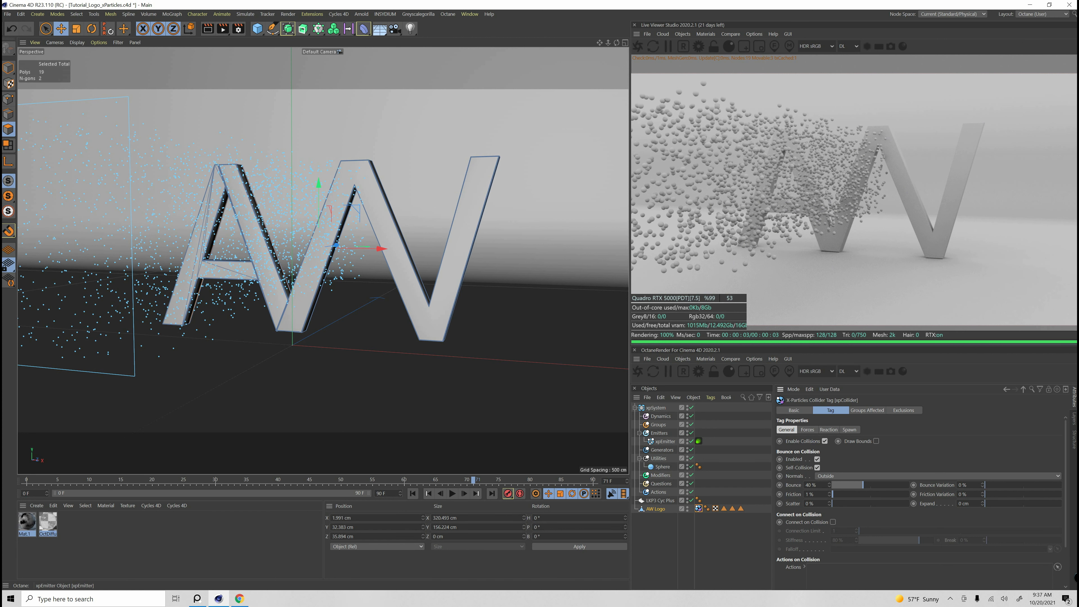
# Step: Examine the xpEmitter's emission settings and the reference images of the bubble-covered logo
pyautogui.click(665, 441)
pyautogui.click(914, 410)
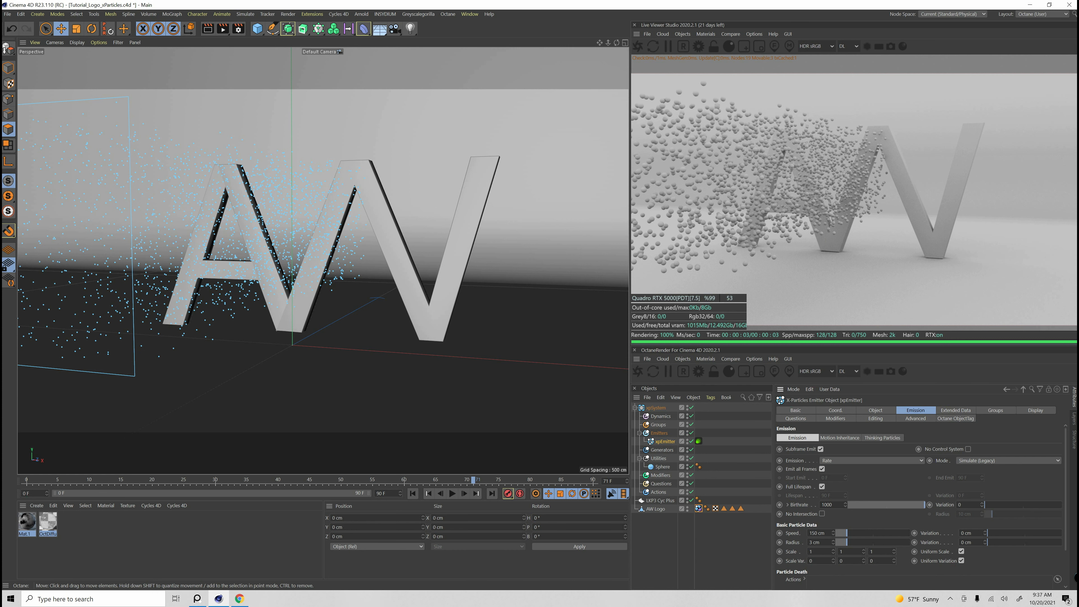
pyautogui.hotkey('alt', 'Tab')
pyautogui.moveTo(359, 289); pyautogui.dragTo(608, 257, button='right')
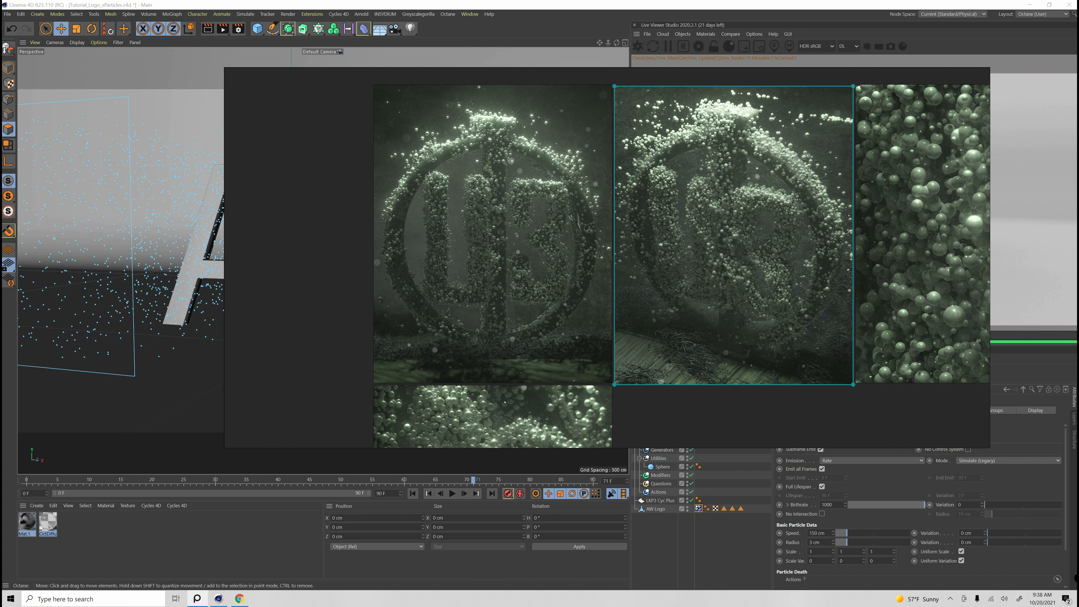
pyautogui.moveTo(607, 257); pyautogui.dragTo(2, 293, button='right')
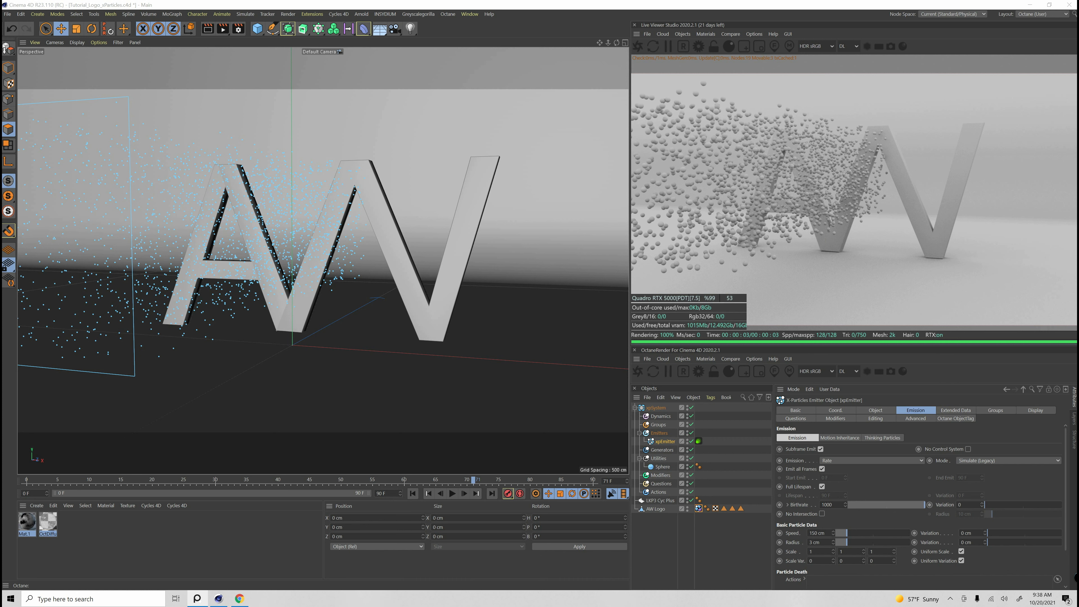
# Step: Set the xpEmitter's Emitter Shape to Object and assign AW Logo as its source object
pyautogui.click(875, 410)
pyautogui.click(868, 448)
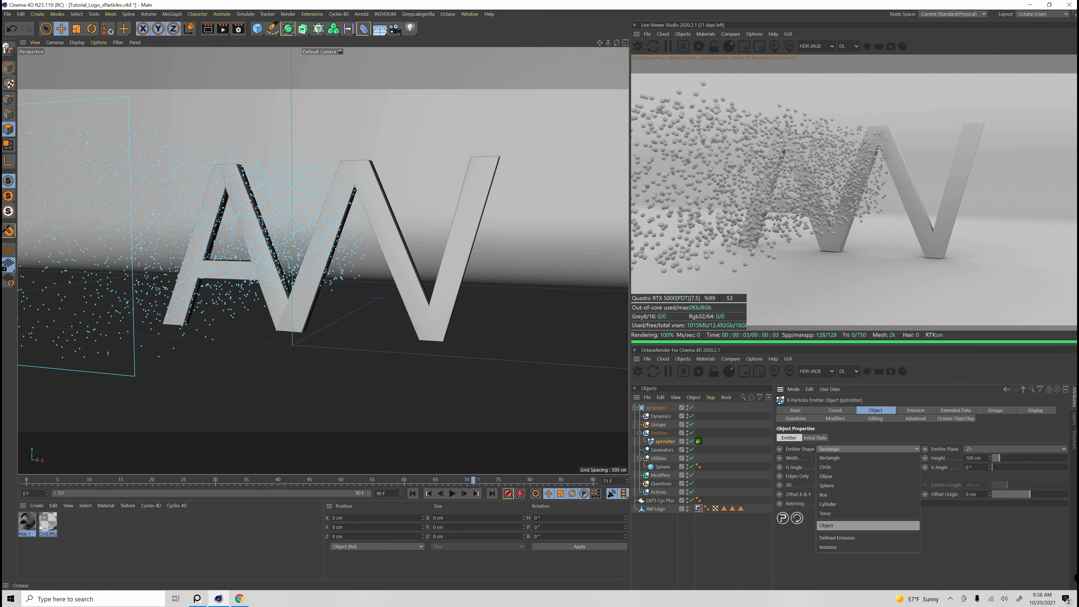
pyautogui.click(862, 526)
pyautogui.moveTo(655, 509); pyautogui.dragTo(850, 475)
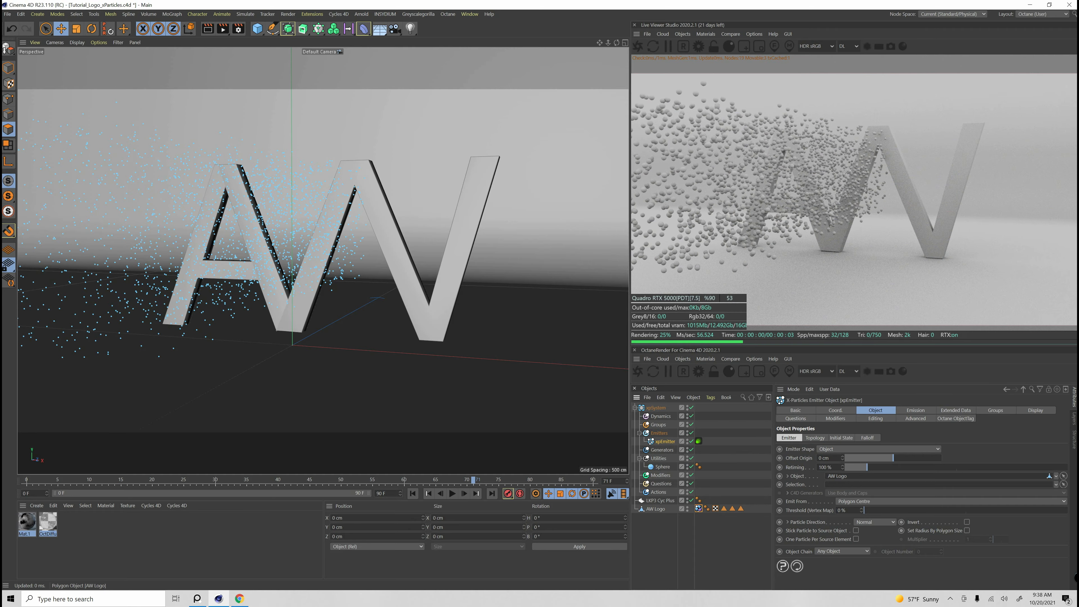
# Step: Play the simulation from the start to check the particles emitted from the logo
pyautogui.click(412, 493)
pyautogui.click(452, 493)
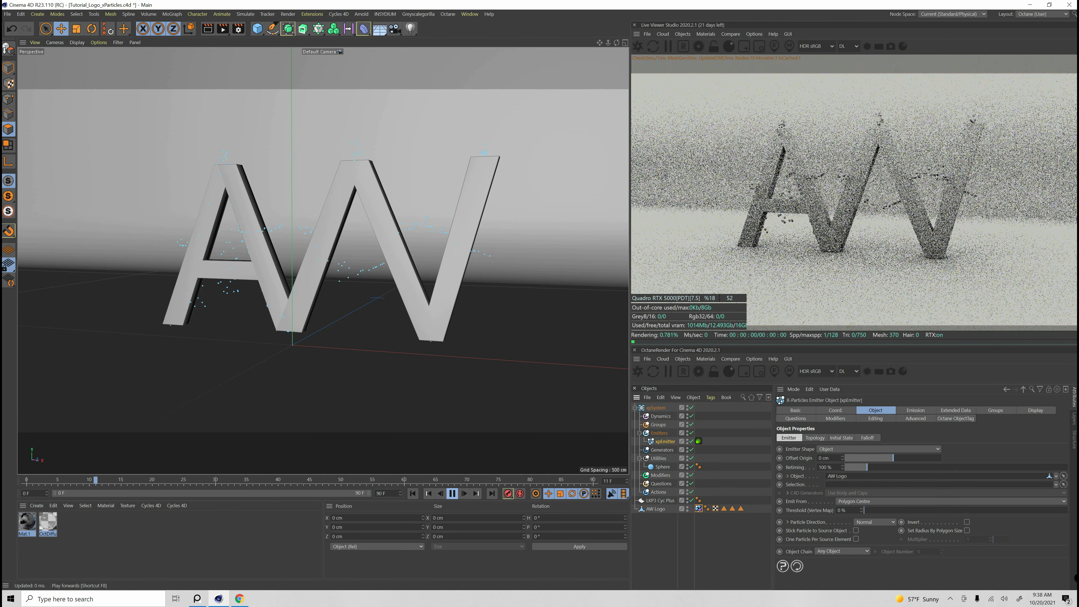
pyautogui.click(453, 493)
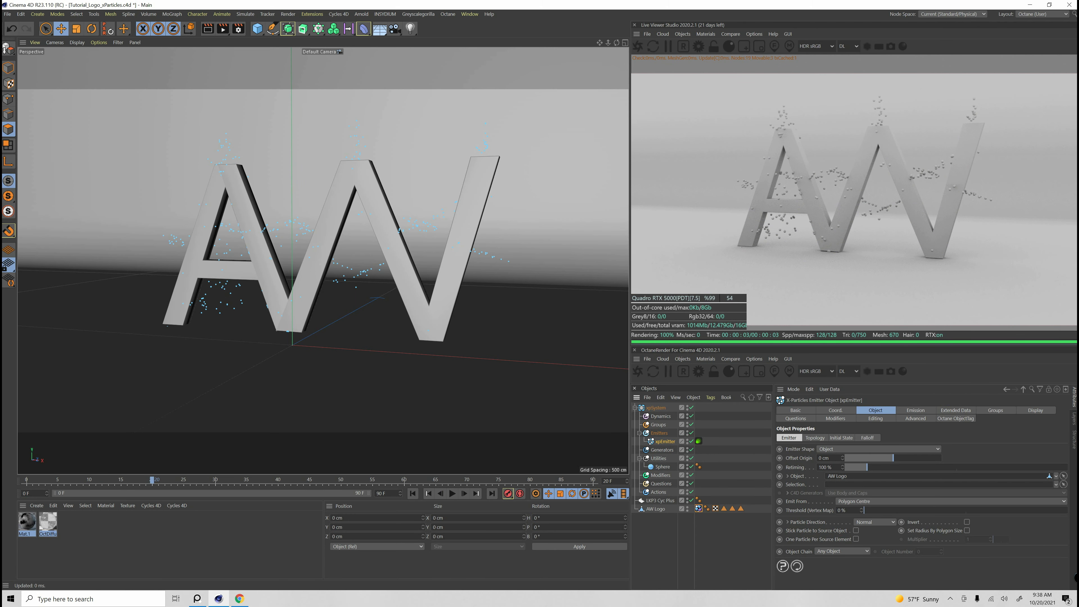
# Step: Delete the Mat.1 material and create a new standard material
pyautogui.click(140, 548)
pyautogui.click(28, 522)
pyautogui.press('Delete')
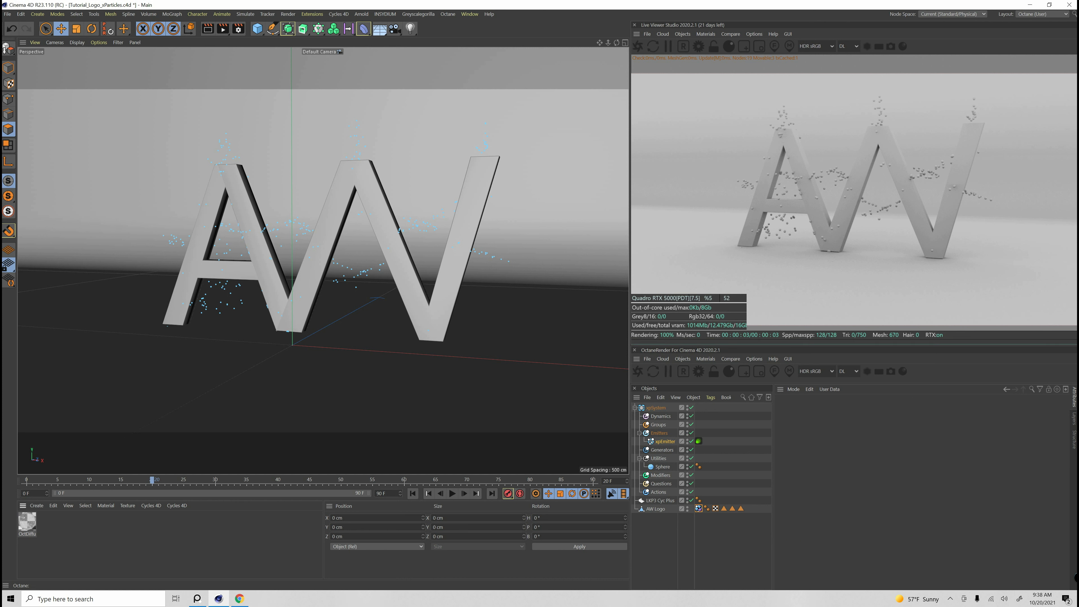
pyautogui.doubleClick(140, 548)
pyautogui.click(141, 548)
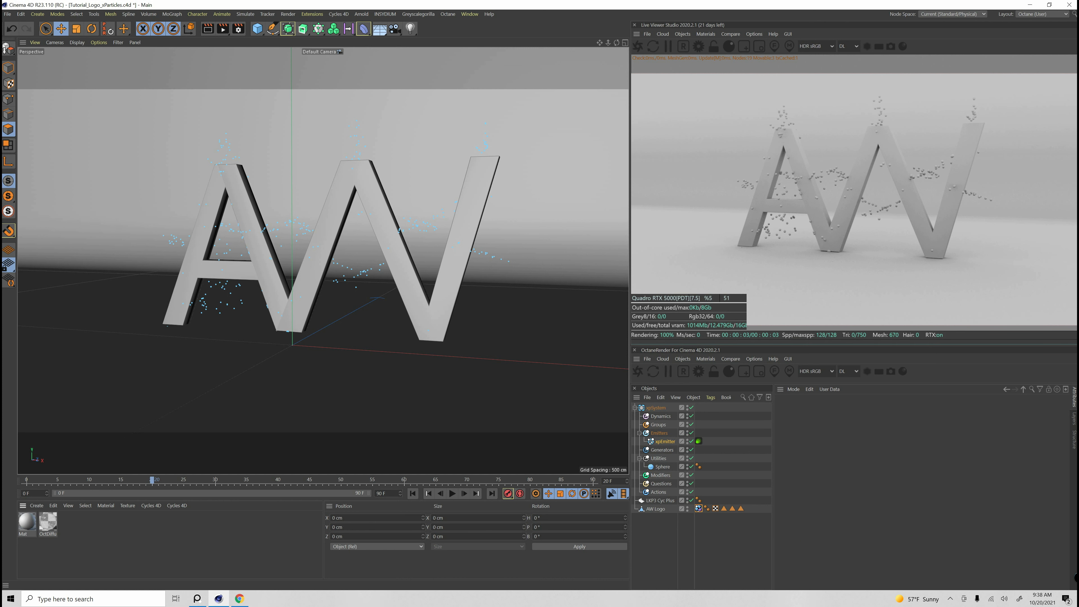
# Step: Turn off Reflectance on the new material and load a Noise shader as its Color texture
pyautogui.doubleClick(28, 522)
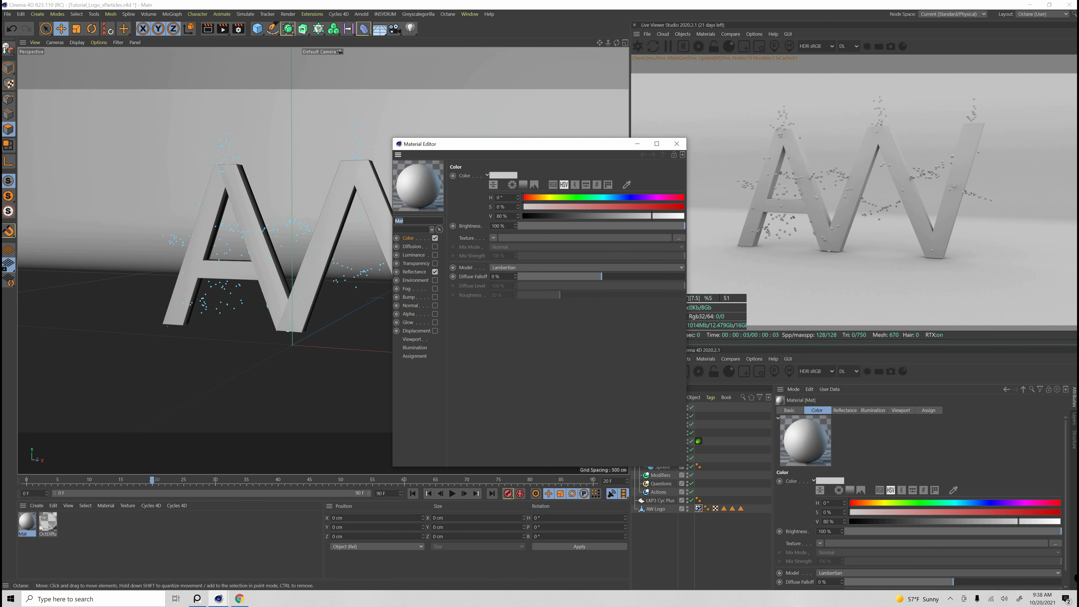
pyautogui.moveTo(510, 144); pyautogui.dragTo(783, 103)
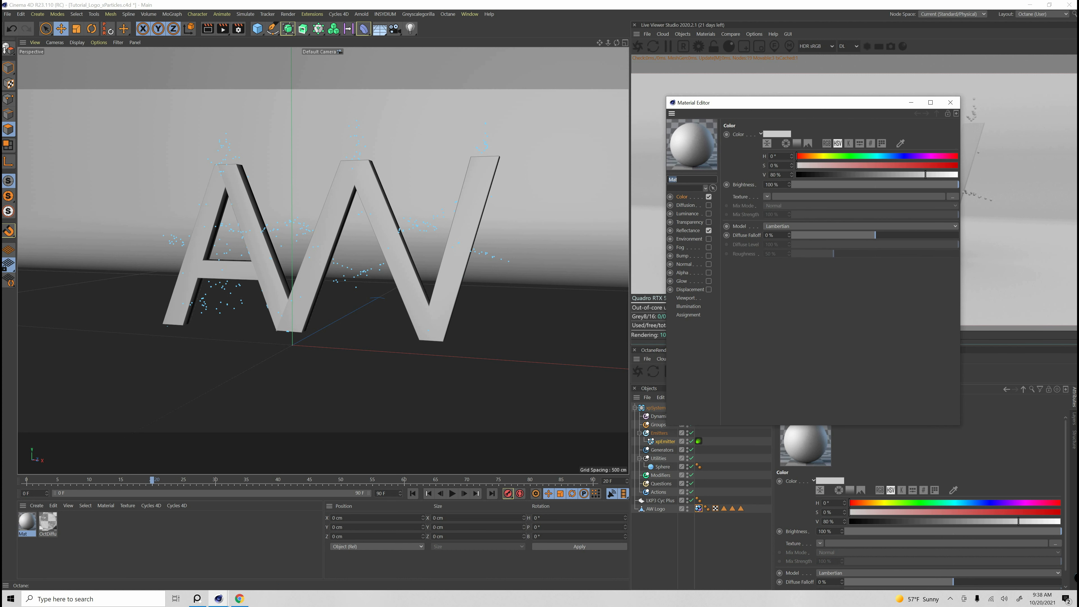
pyautogui.click(709, 231)
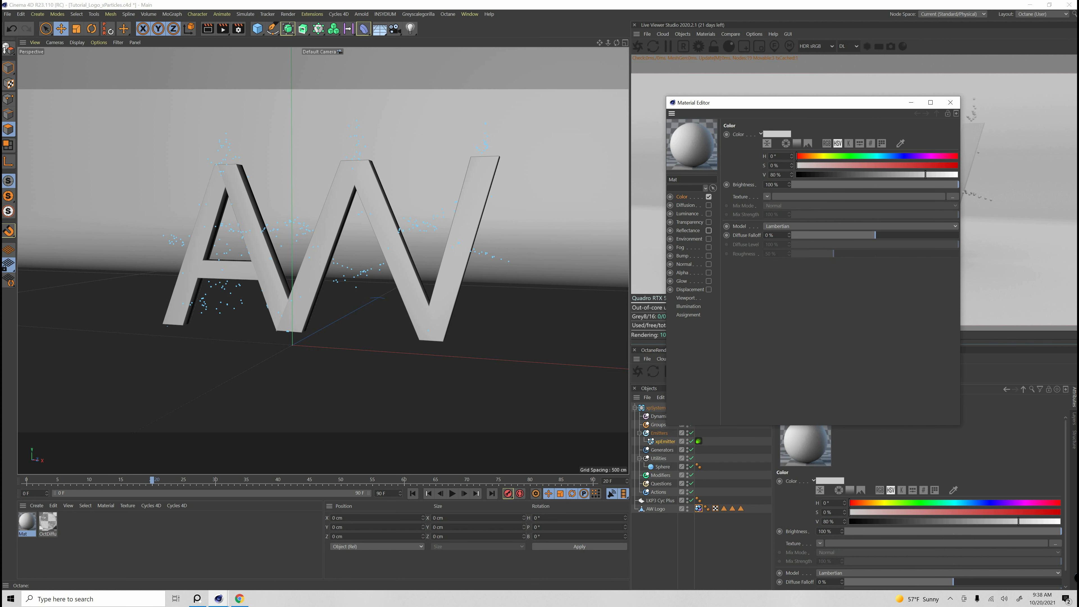
pyautogui.click(766, 196)
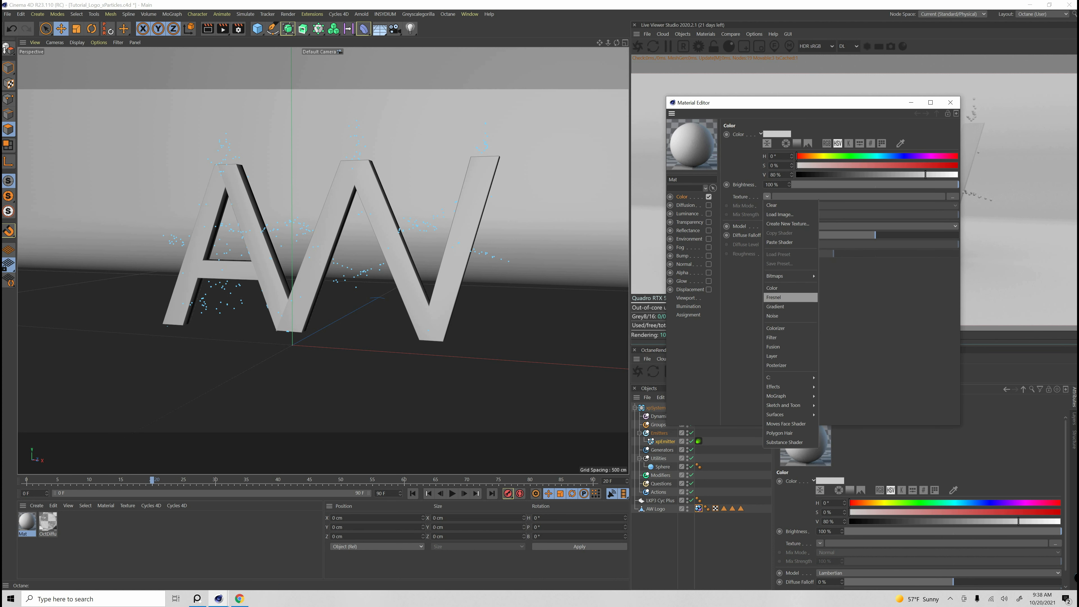
pyautogui.click(790, 317)
pyautogui.click(858, 196)
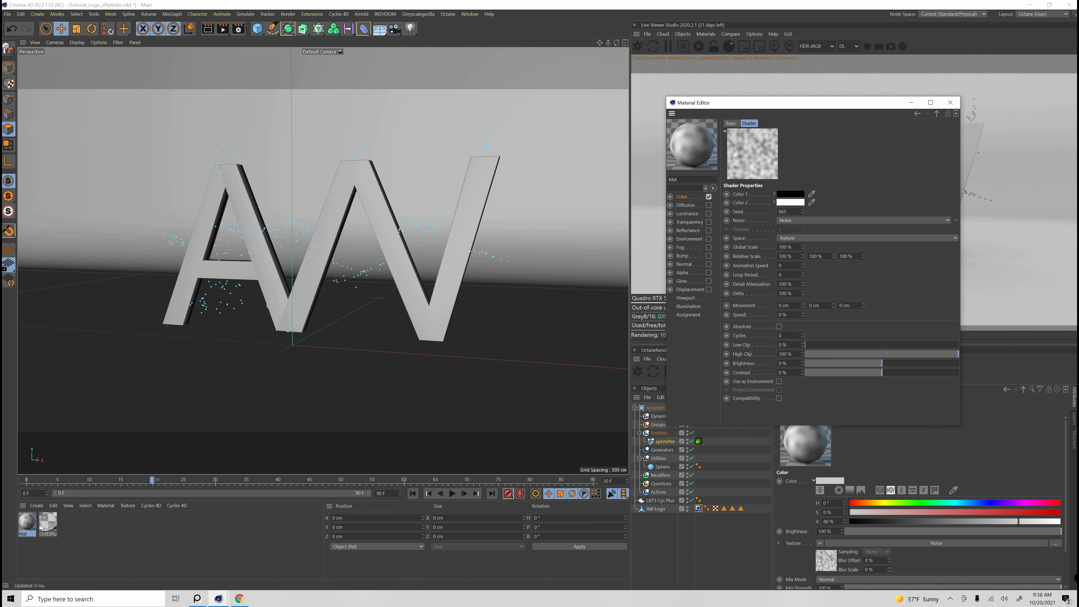
# Step: Change the noise type to Wavy Turbulence and set its Global Scale to 453%
pyautogui.click(863, 220)
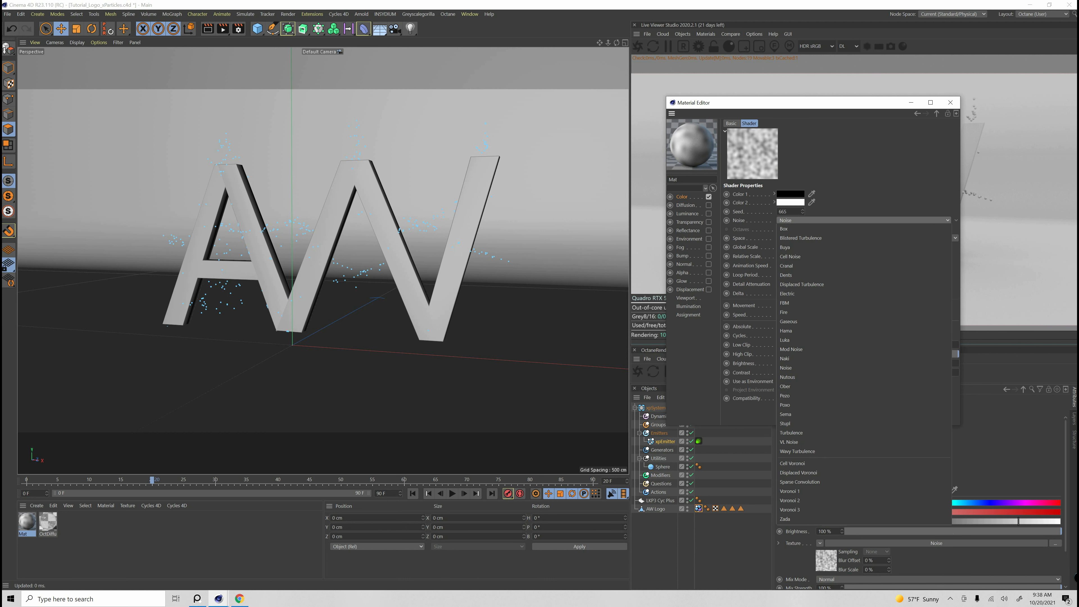
pyautogui.click(800, 238)
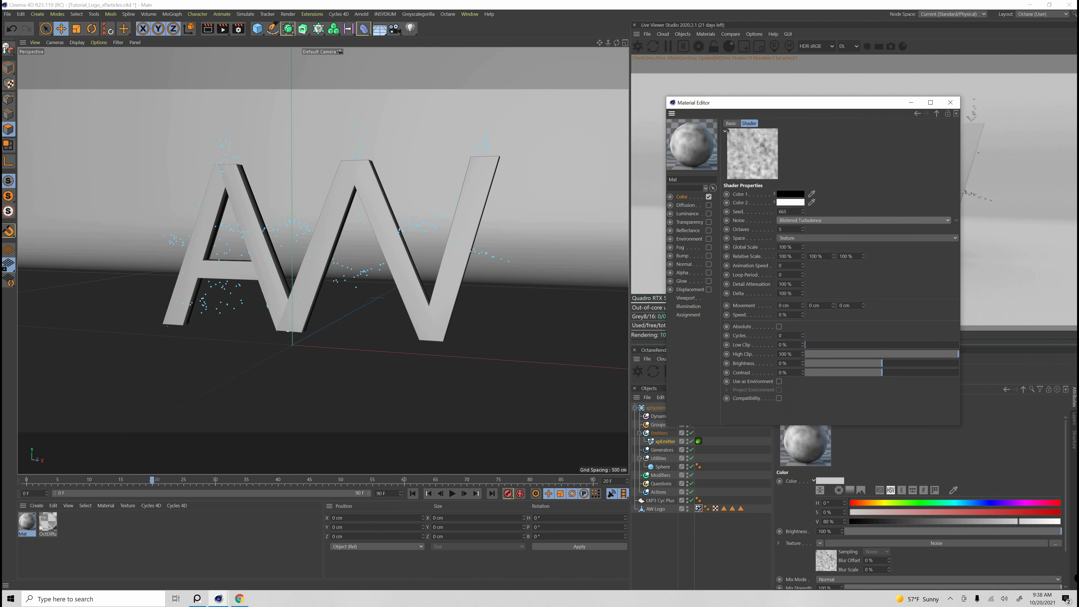
pyautogui.click(833, 220)
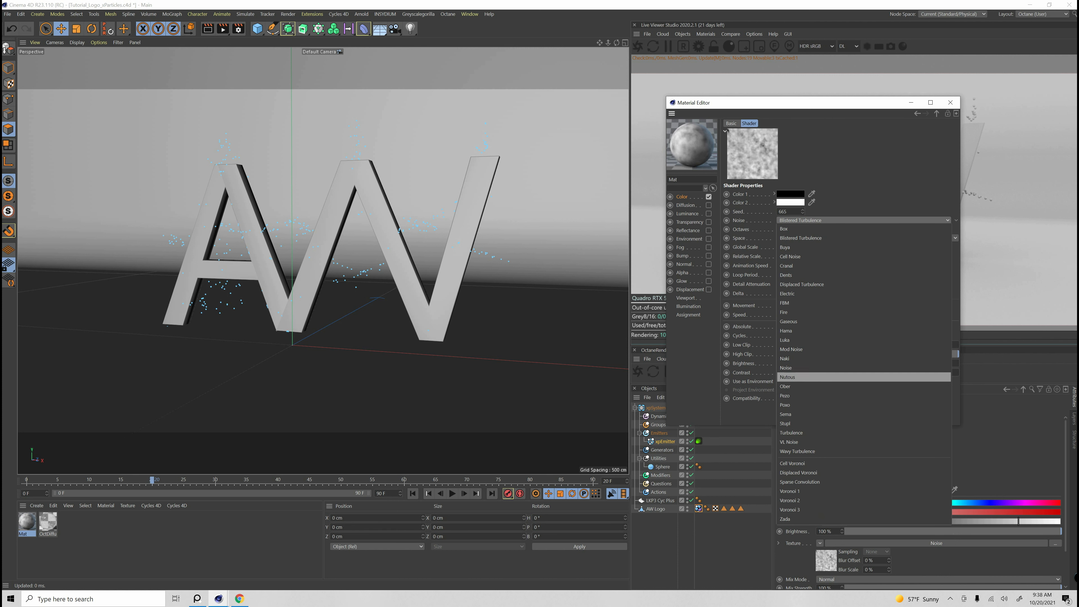
pyautogui.click(797, 451)
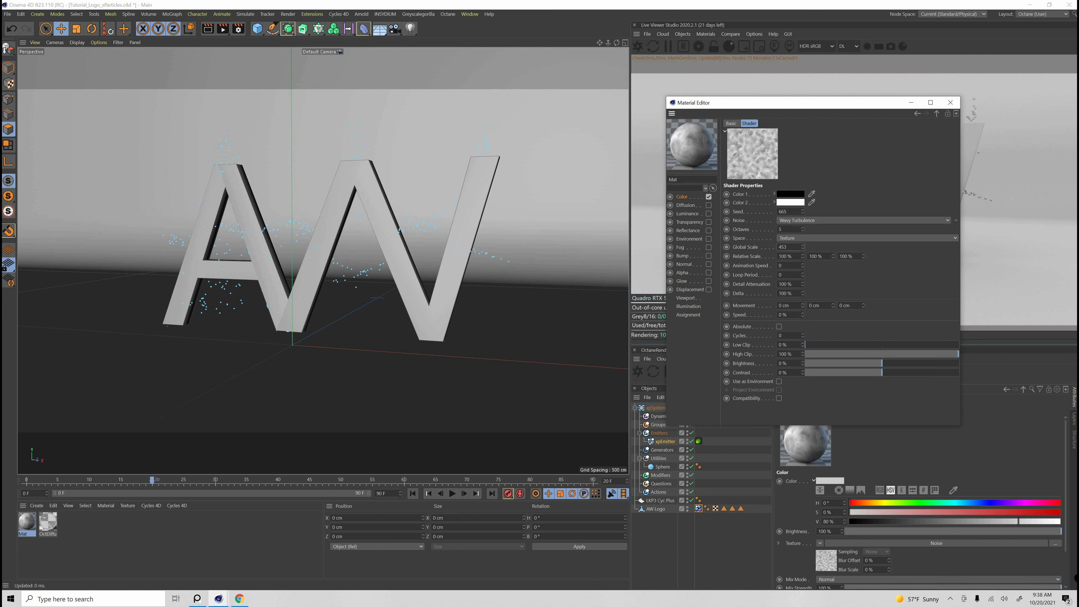
pyautogui.press('Return')
# Step: Set the noise's Low Clip to 26% and High Clip to 84%, with Animation Speed 2 and Loop Period 1
pyautogui.moveTo(805, 344); pyautogui.dragTo(845, 345)
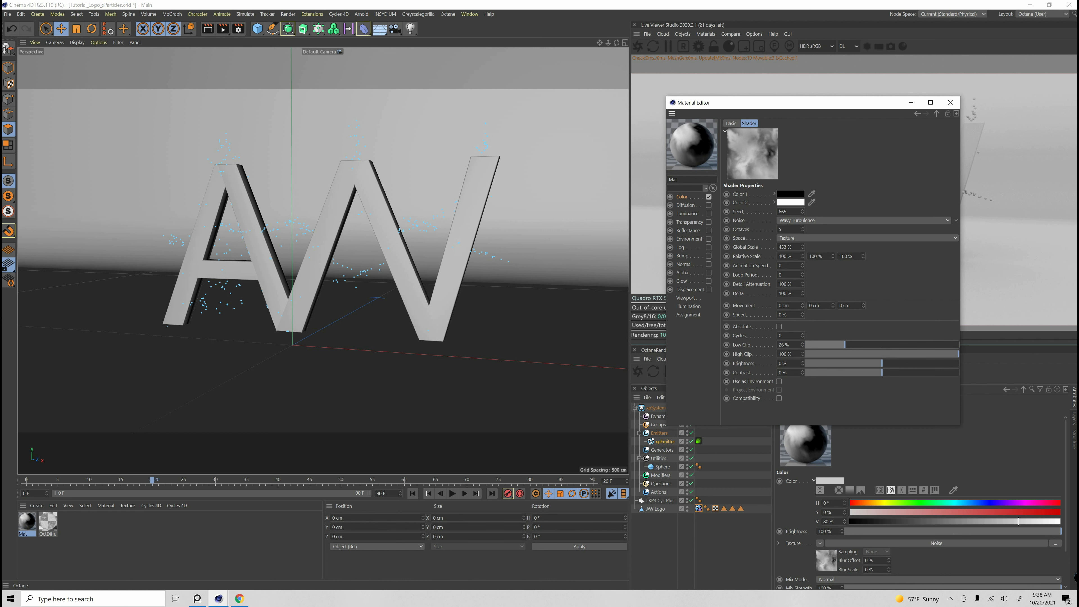
pyautogui.moveTo(958, 354); pyautogui.dragTo(934, 354)
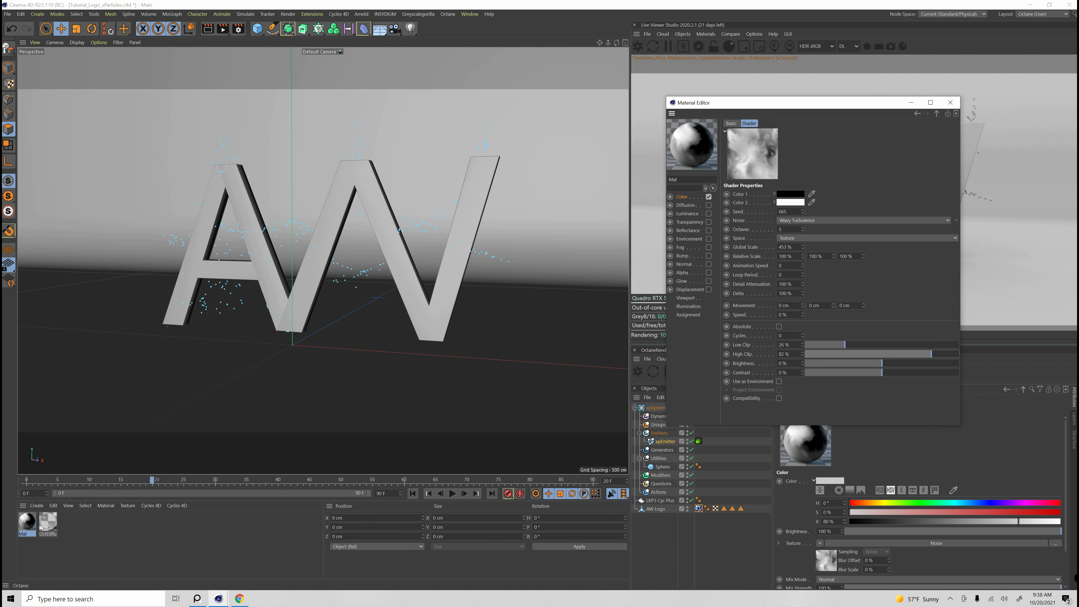
pyautogui.click(780, 265)
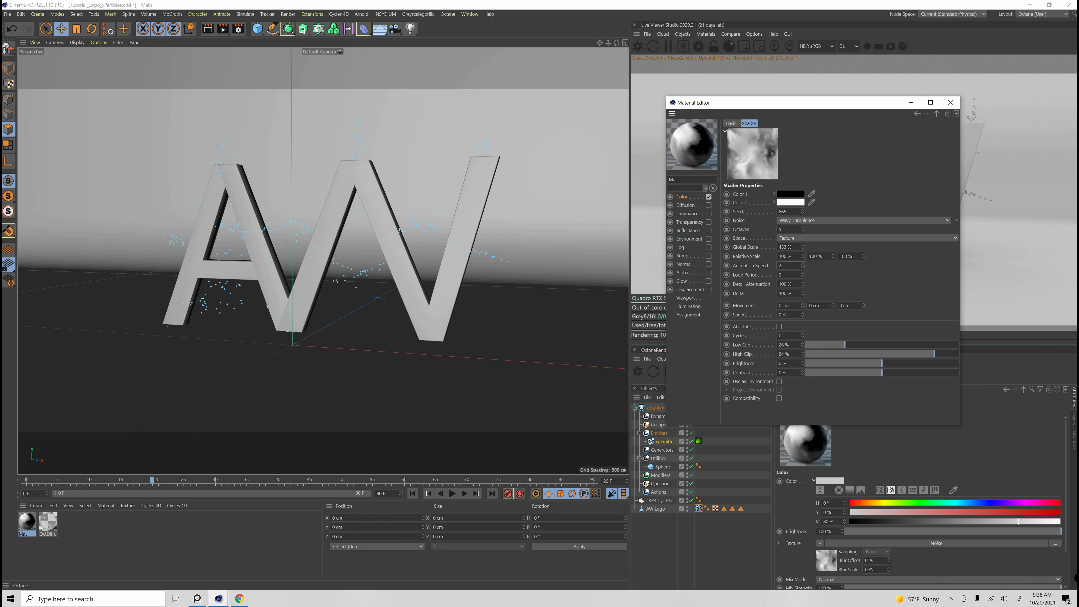
pyautogui.write('1')
pyautogui.press('Return')
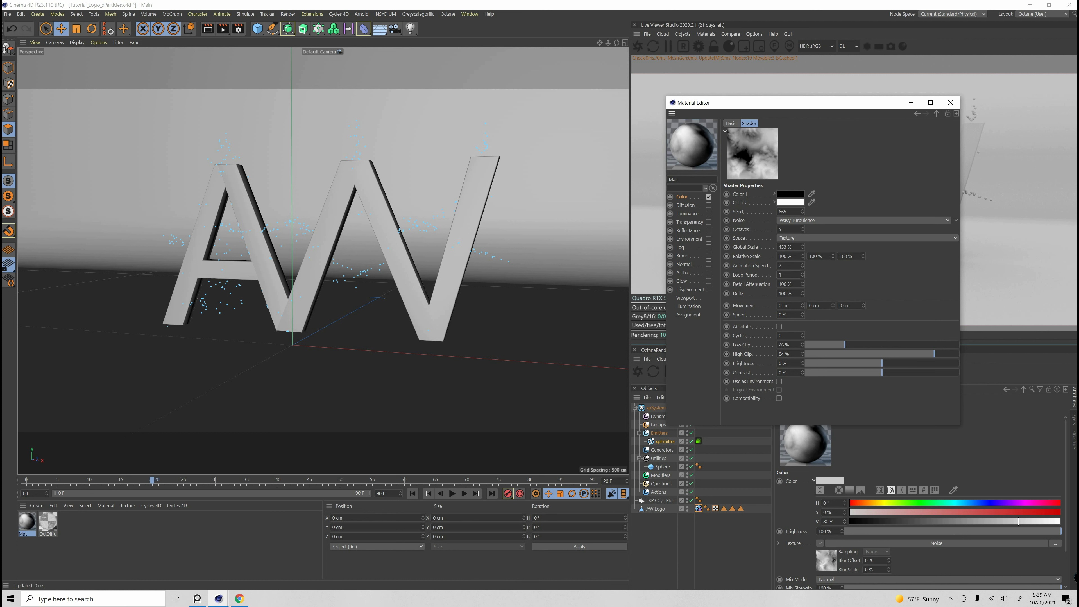
# Step: Close the material's settings and apply the noise material to the AW Logo object
pyautogui.click(917, 113)
pyautogui.click(951, 102)
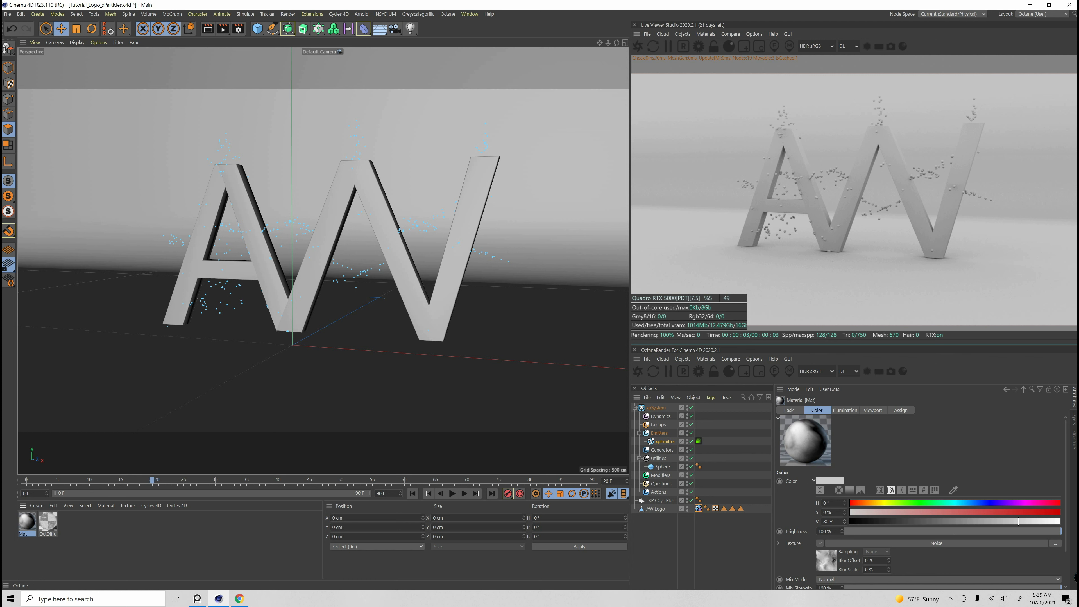
pyautogui.moveTo(27, 522); pyautogui.dragTo(679, 509)
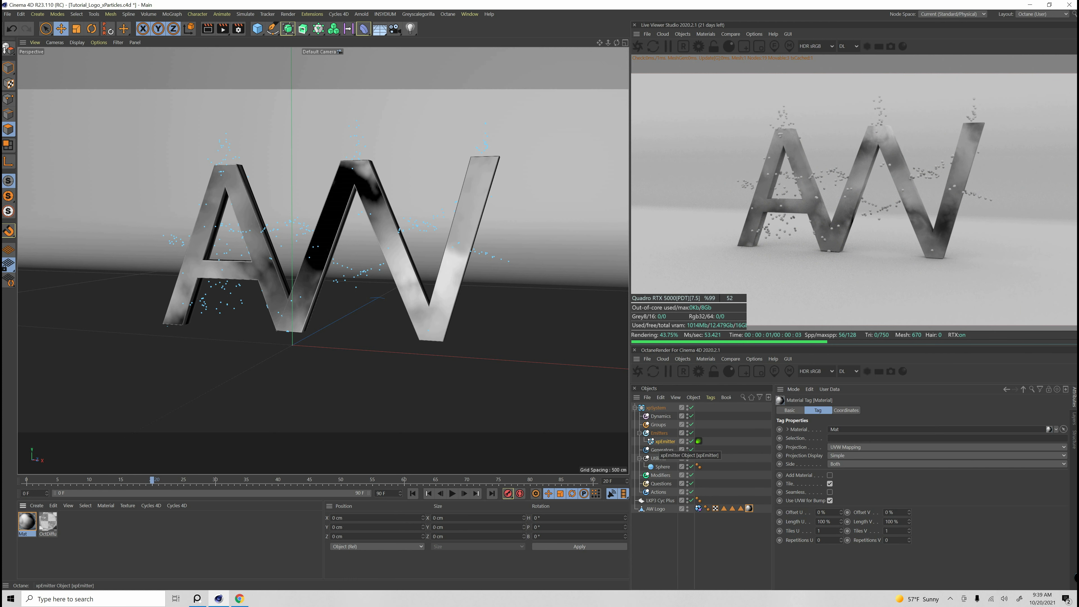
# Step: Set the xpEmitter to emit from Texture, using the noise material tag on AW Logo as its texture tag
pyautogui.click(663, 442)
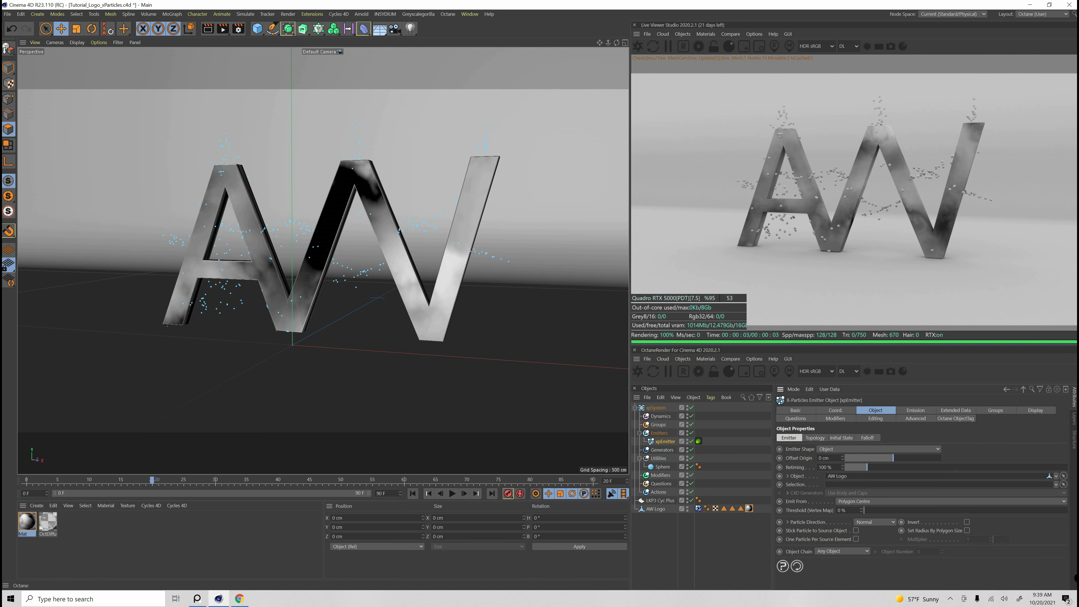
pyautogui.click(892, 501)
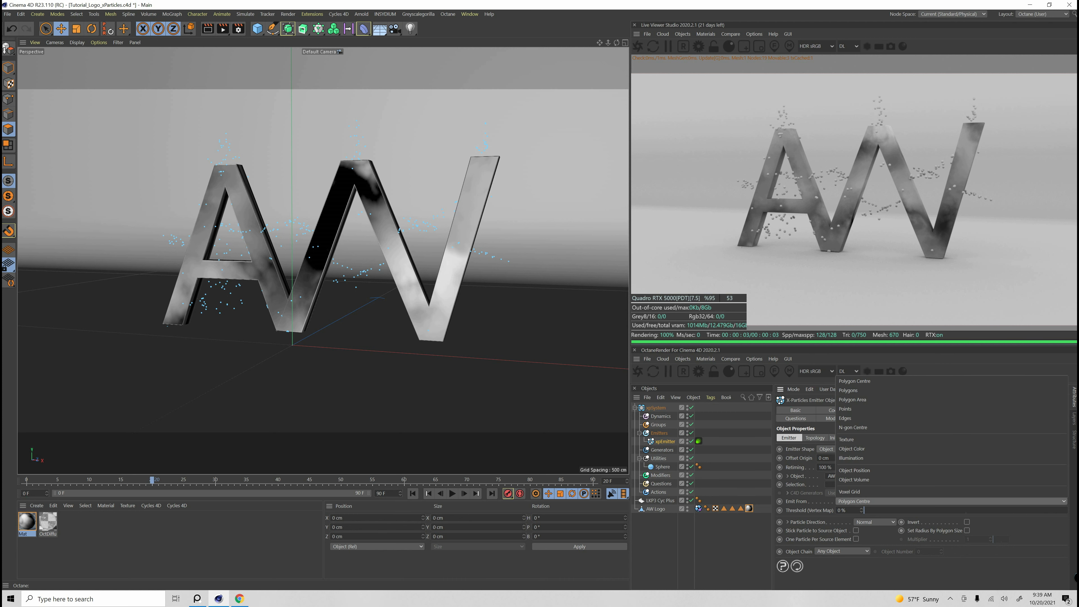
pyautogui.click(846, 439)
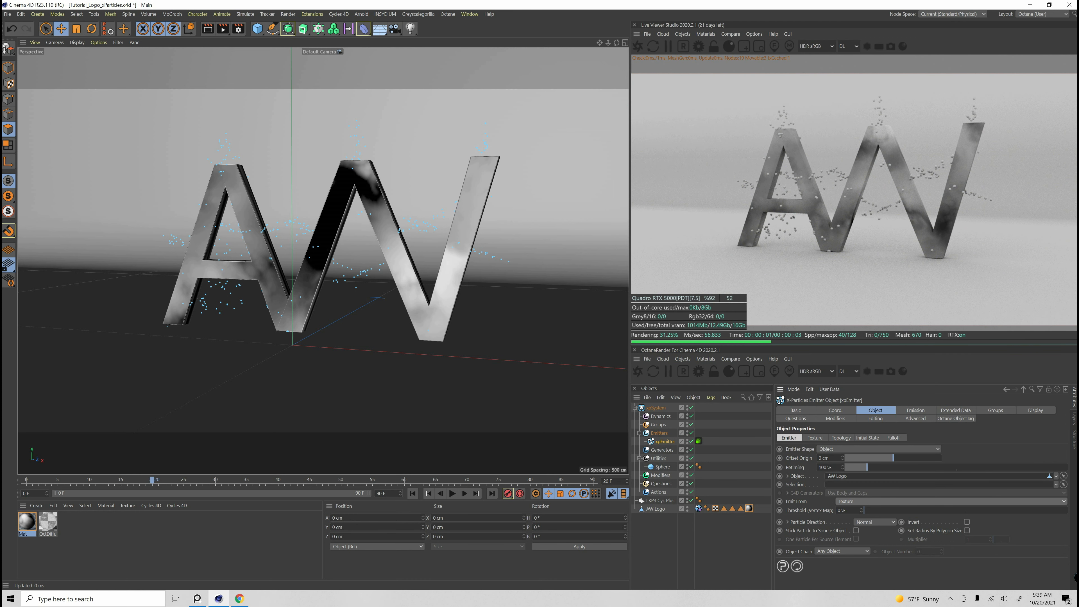
pyautogui.click(815, 438)
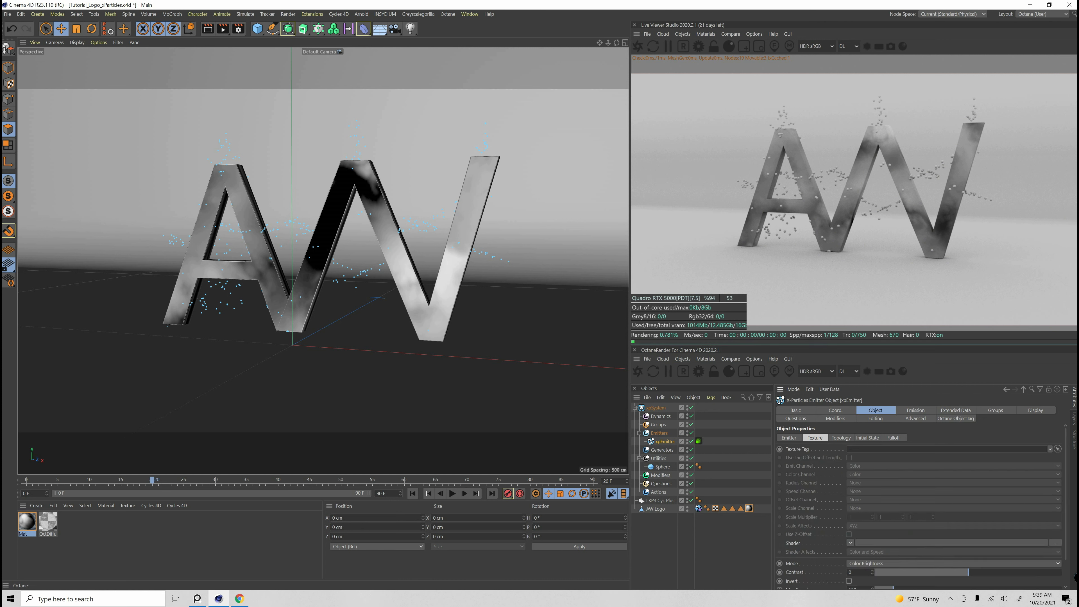
pyautogui.moveTo(749, 508); pyautogui.dragTo(904, 449)
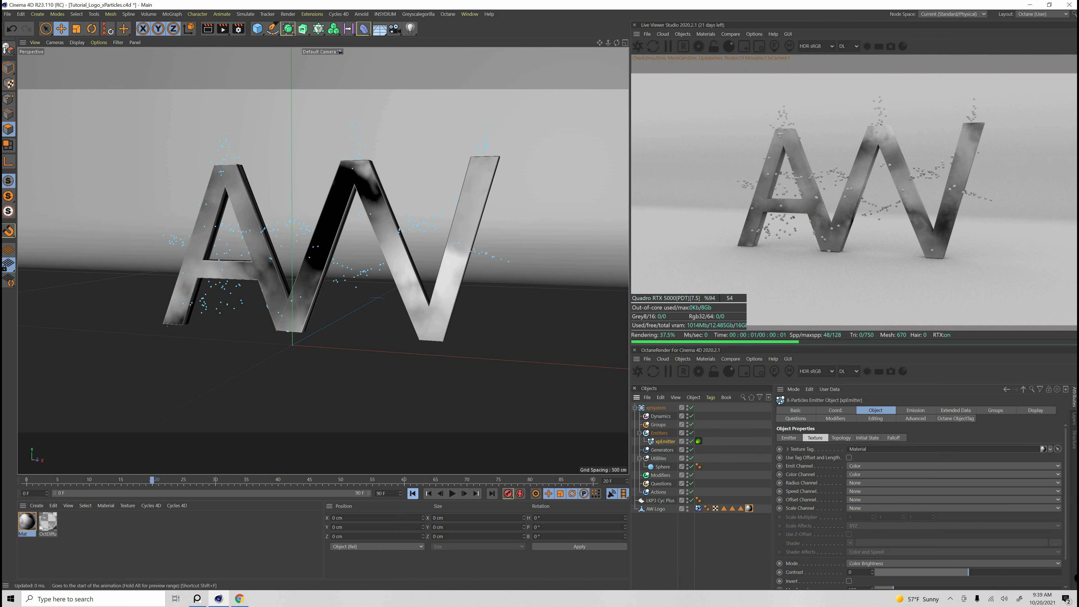
# Step: Play the simulation from the first frame, and review the logo's collider settings and the emitter's emission settings
pyautogui.click(413, 493)
pyautogui.click(452, 493)
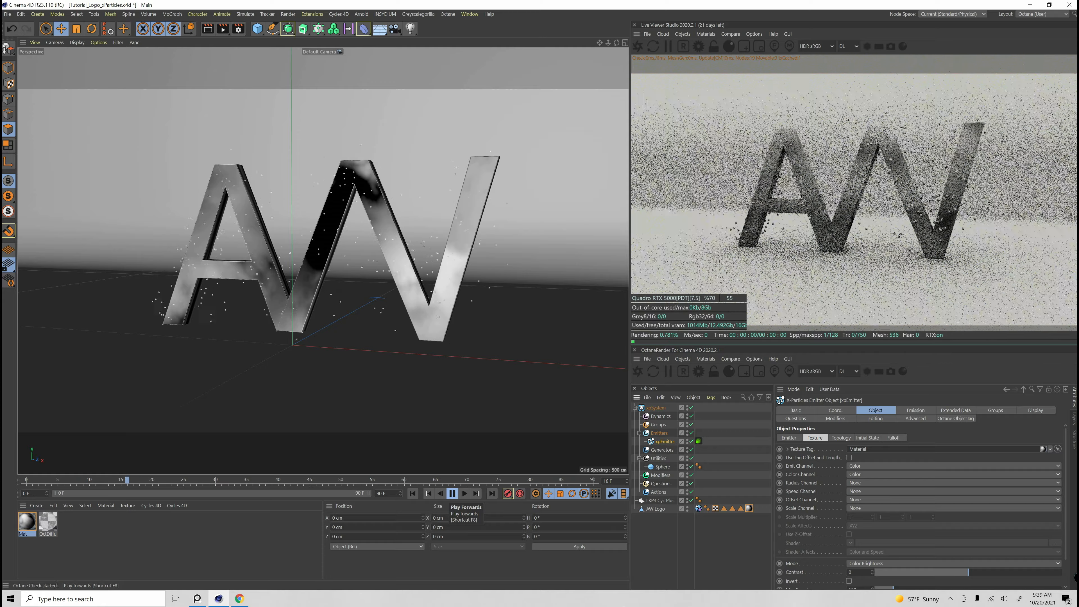
pyautogui.click(452, 493)
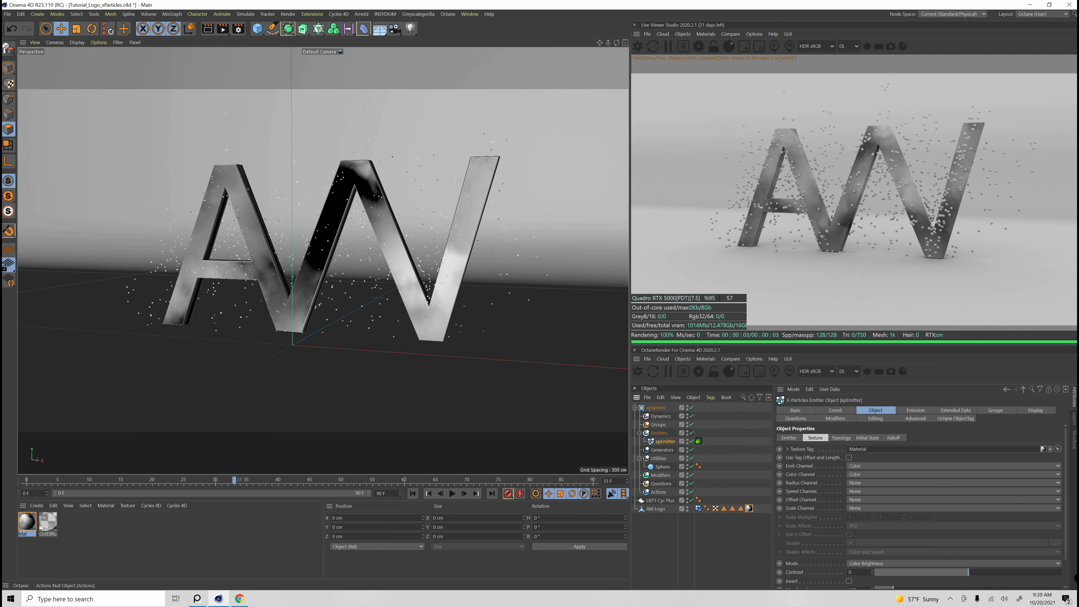
pyautogui.click(698, 508)
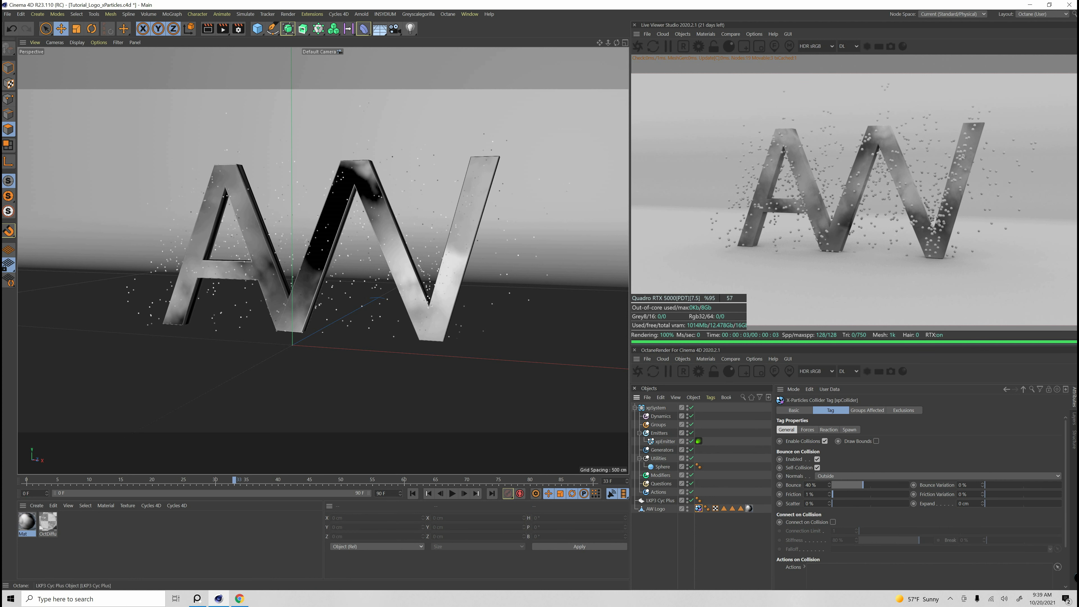
pyautogui.click(664, 441)
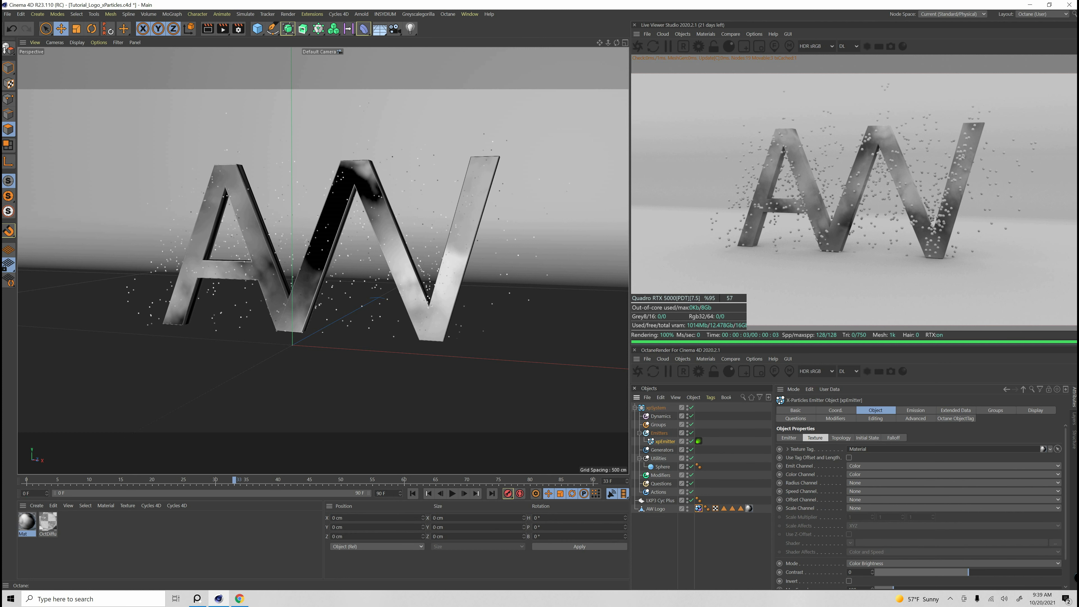
pyautogui.click(915, 410)
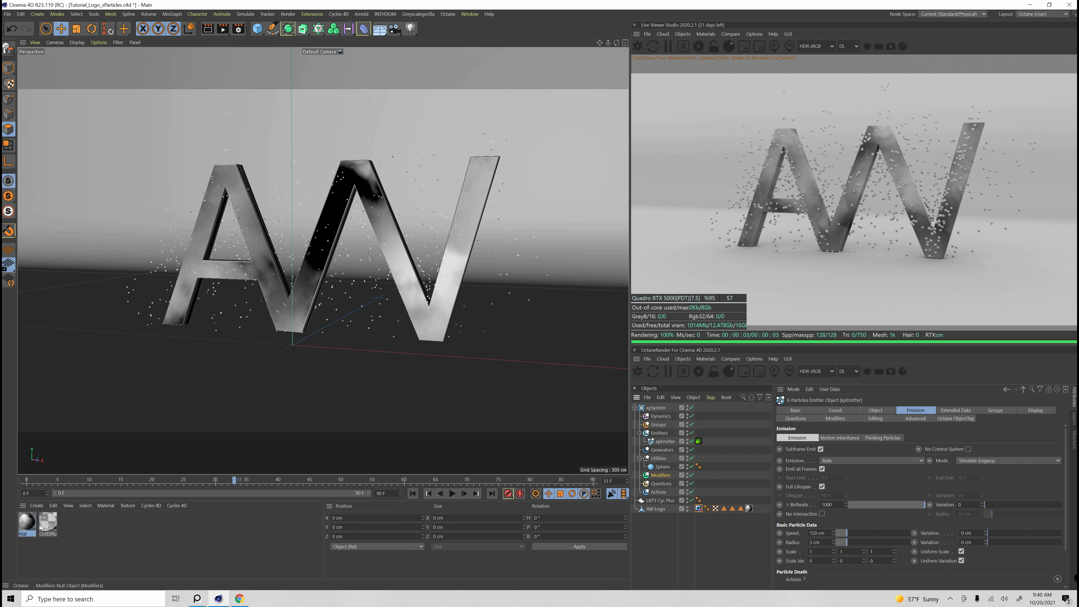
# Step: Add an xpCover motion modifier with AW Logo as its target object, and move the AW Logo into the Utilities group
pyautogui.click(661, 475)
pyautogui.click(864, 454)
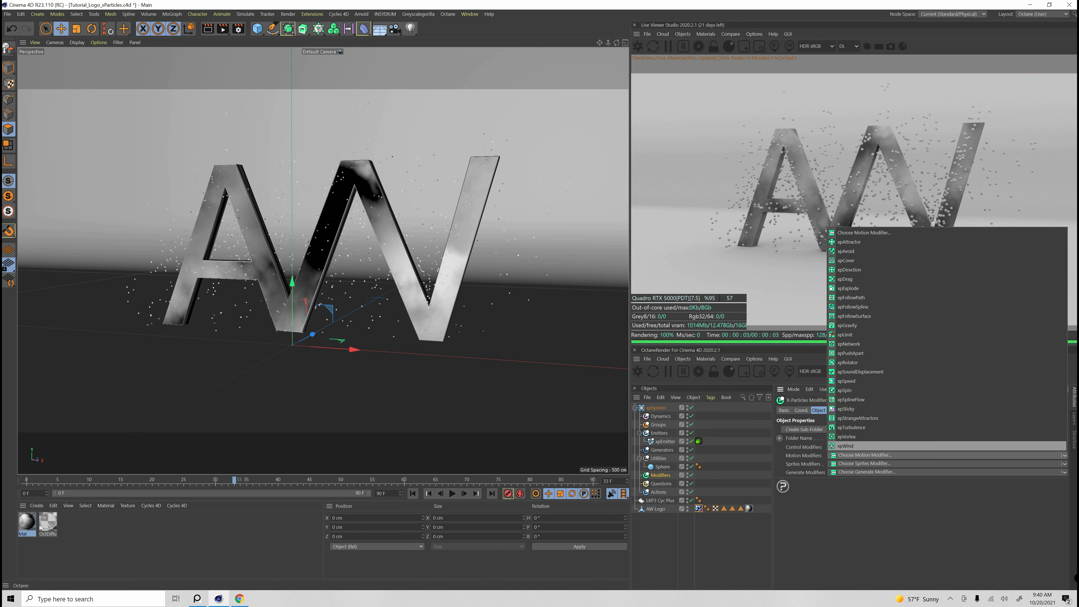
pyautogui.click(845, 260)
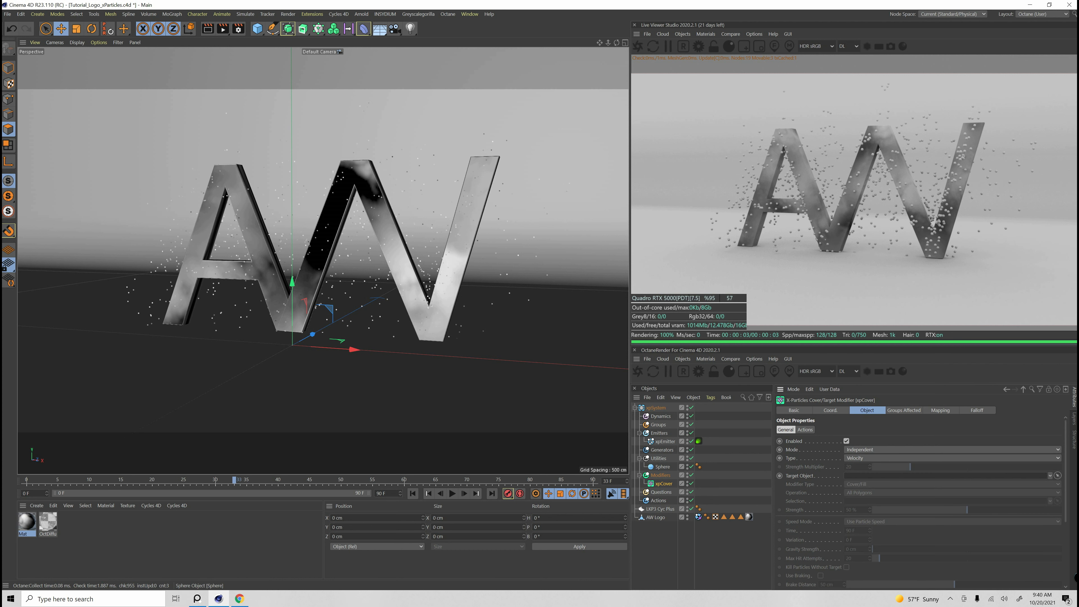
pyautogui.click(655, 517)
pyautogui.moveTo(656, 517); pyautogui.dragTo(875, 476)
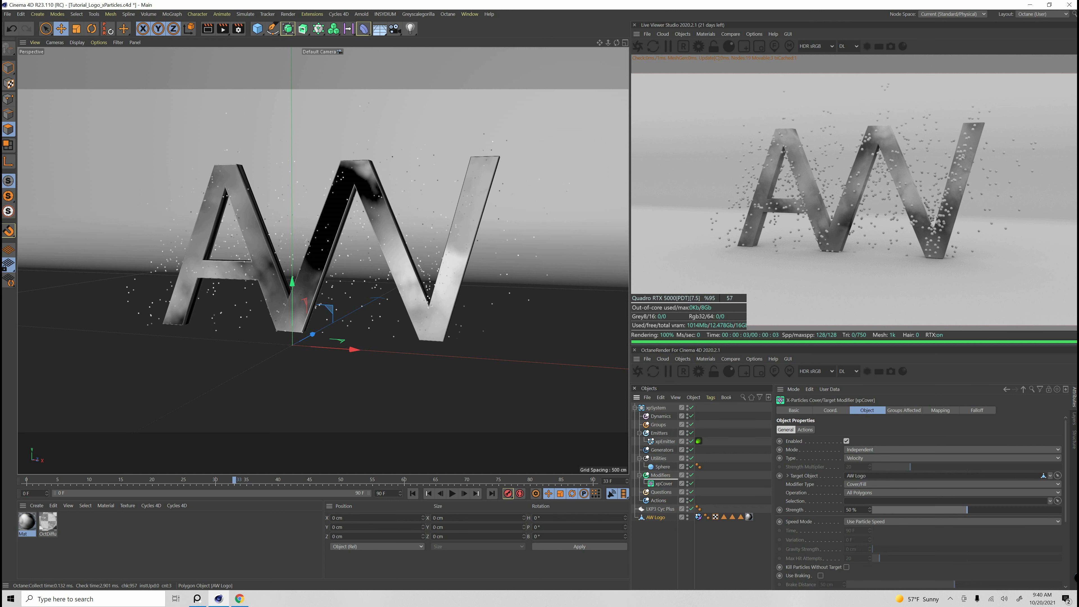
pyautogui.moveTo(658, 458)
pyautogui.mouseDown()
pyautogui.moveTo(660, 479)
pyautogui.moveTo(659, 459)
pyautogui.mouseUp()
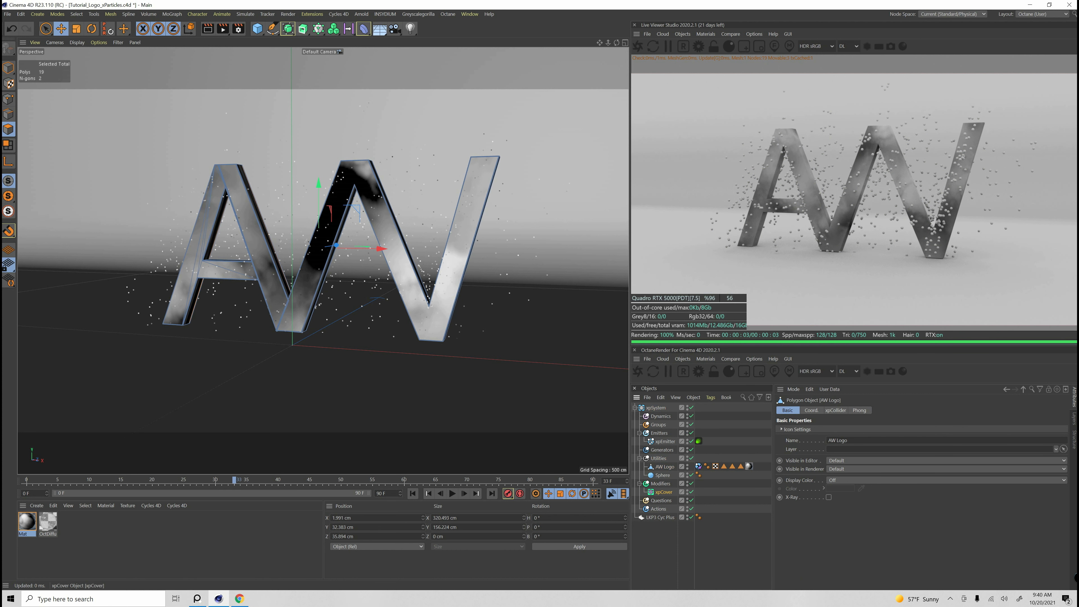
# Step: Select xpCover and play the simulation to check how the particles cover the logo
pyautogui.click(663, 492)
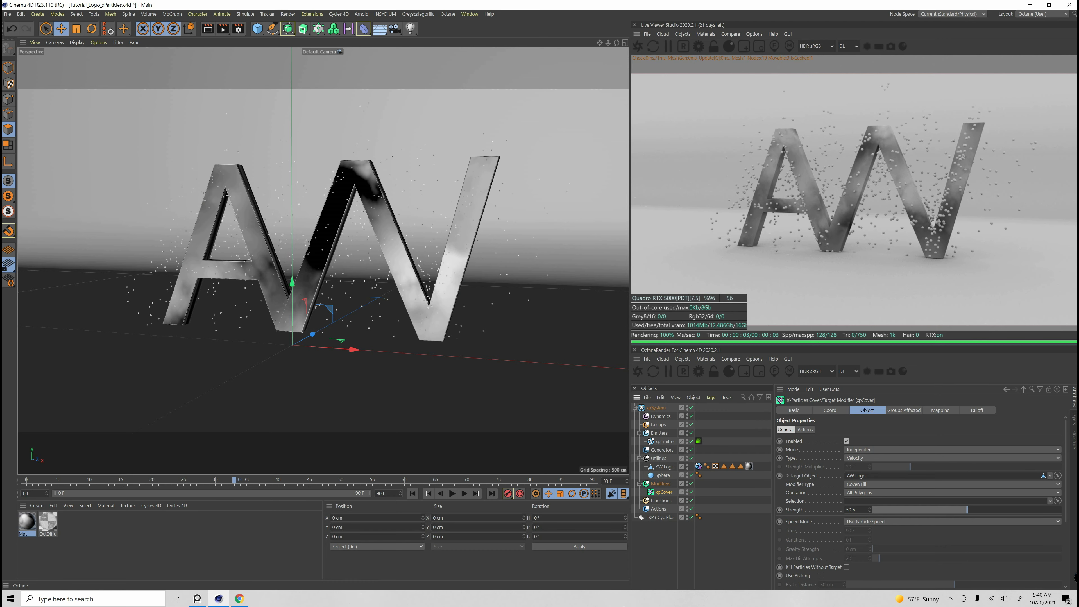
pyautogui.hotkey('shift', 'f')
pyautogui.click(452, 493)
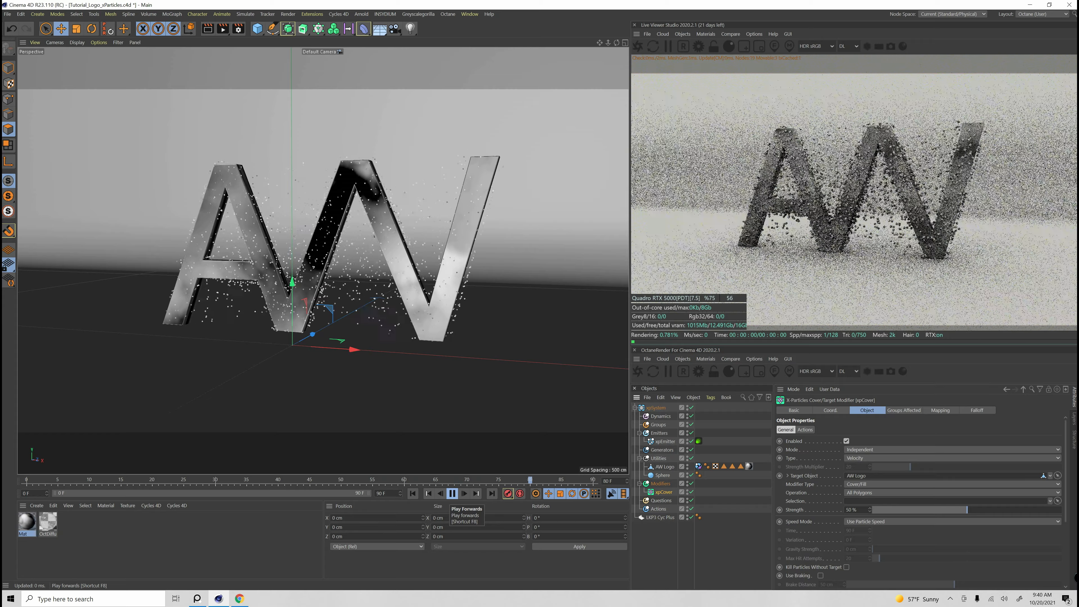
pyautogui.click(452, 493)
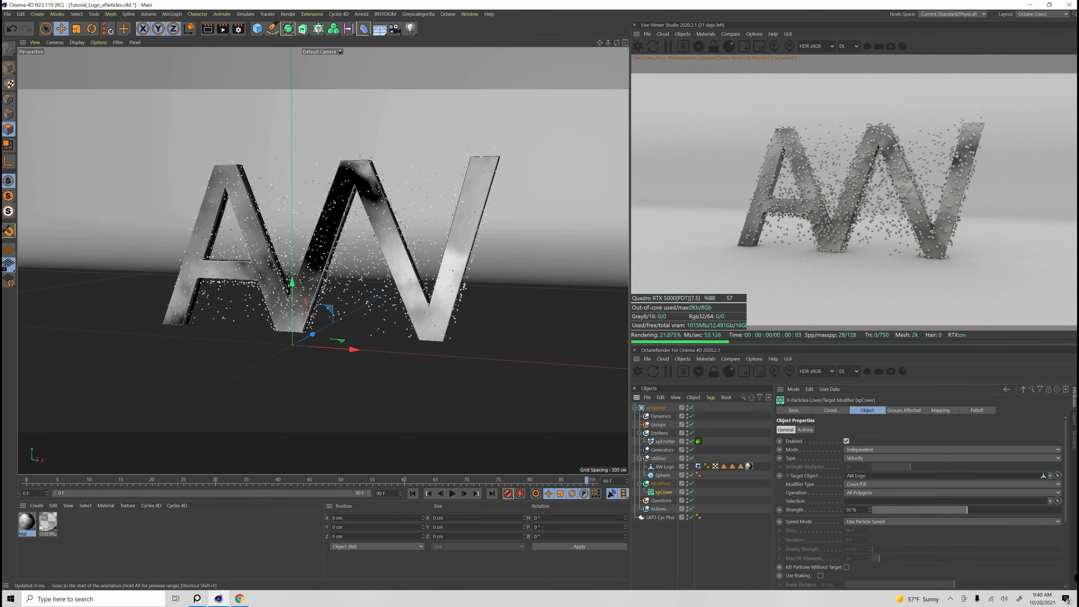
# Step: Extend the timeline to 200 frames and play the simulation further
pyautogui.doubleClick(381, 493)
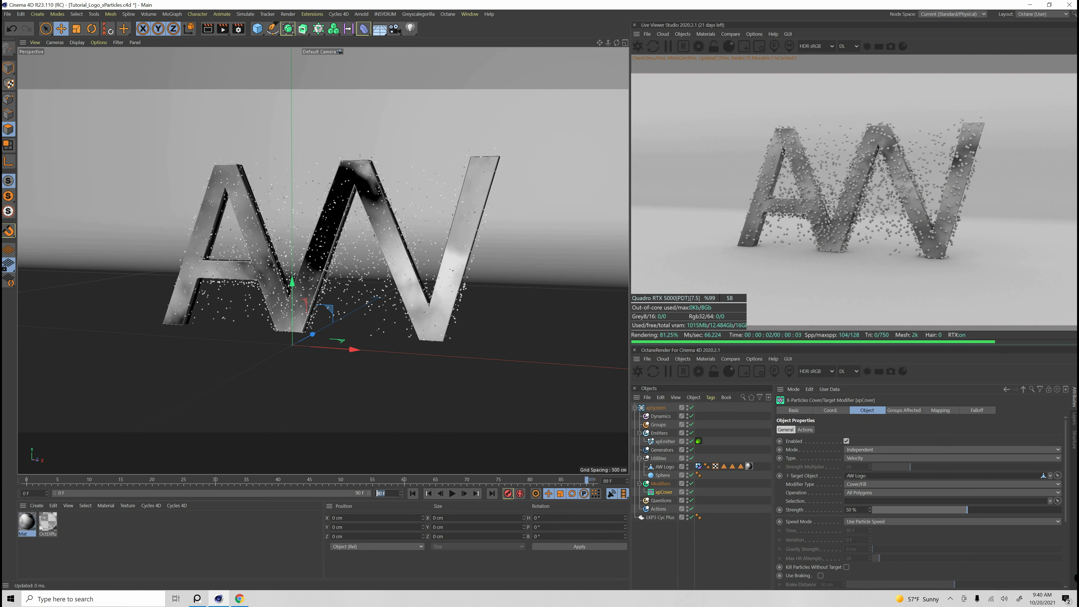
pyautogui.write('200')
pyautogui.press('Return')
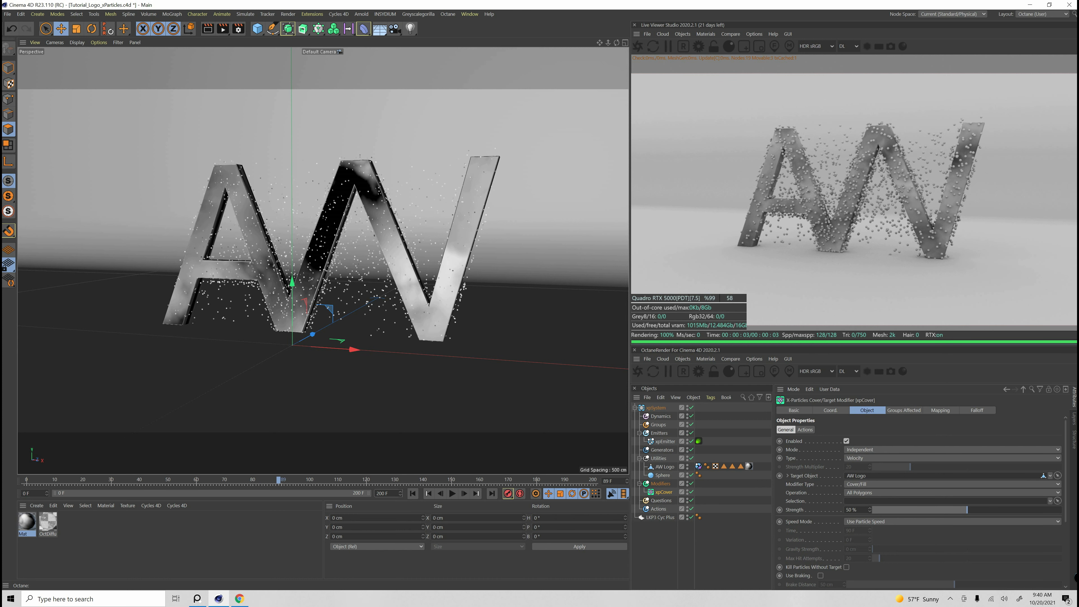
pyautogui.click(453, 493)
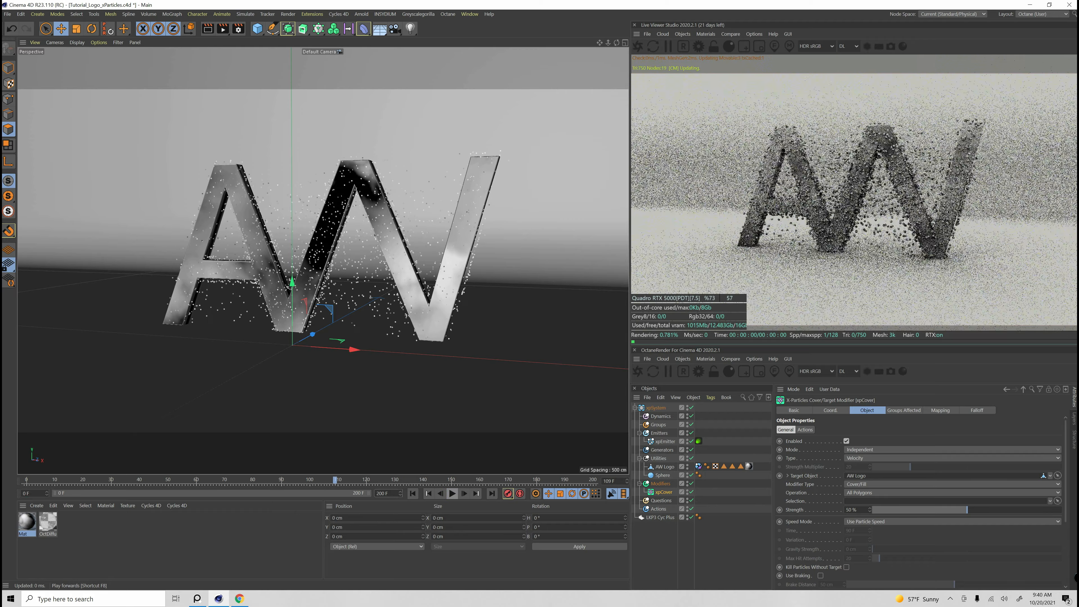
pyautogui.click(452, 493)
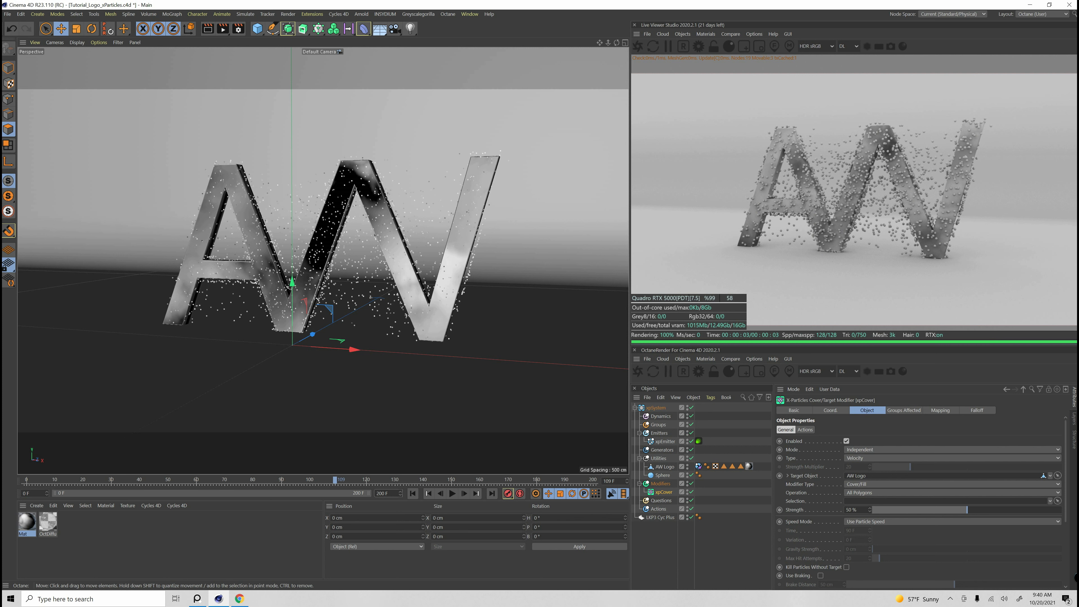
# Step: Set the render settings to Octane Renderer with a frame rate of 25, closing the open Chrome browser along the way
pyautogui.click(238, 28)
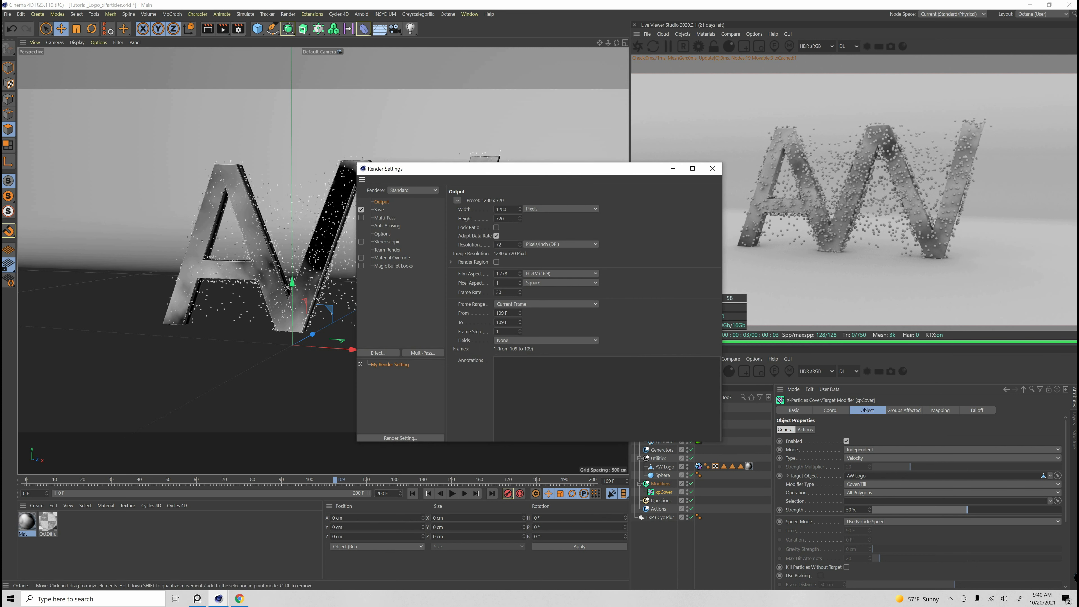
pyautogui.moveTo(468, 169); pyautogui.dragTo(530, 115)
pyautogui.click(476, 138)
pyautogui.click(471, 174)
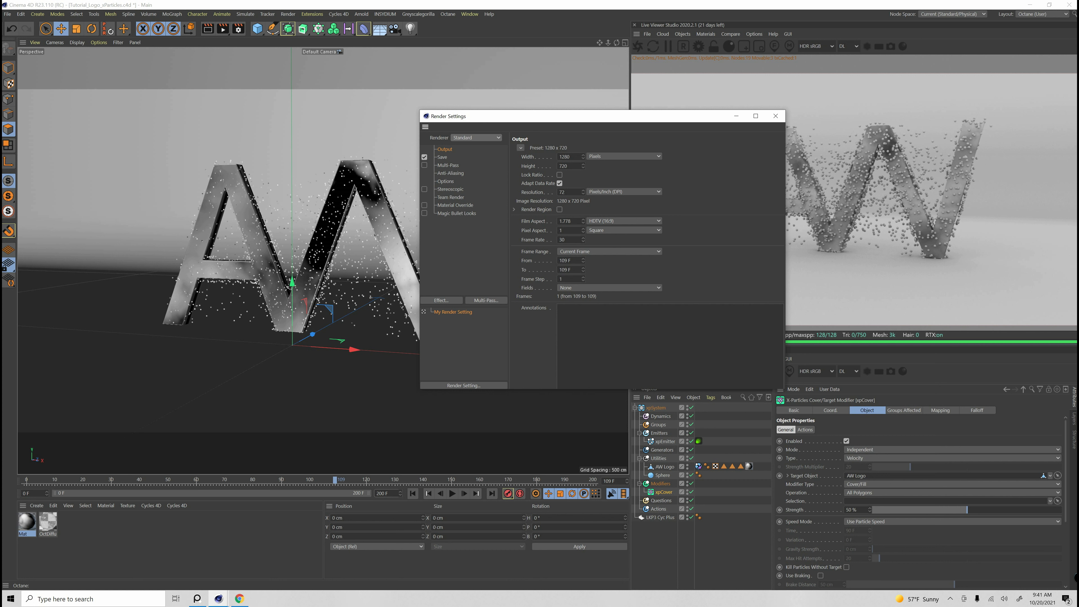
pyautogui.rightClick(240, 598)
pyautogui.click(240, 580)
pyautogui.click(477, 137)
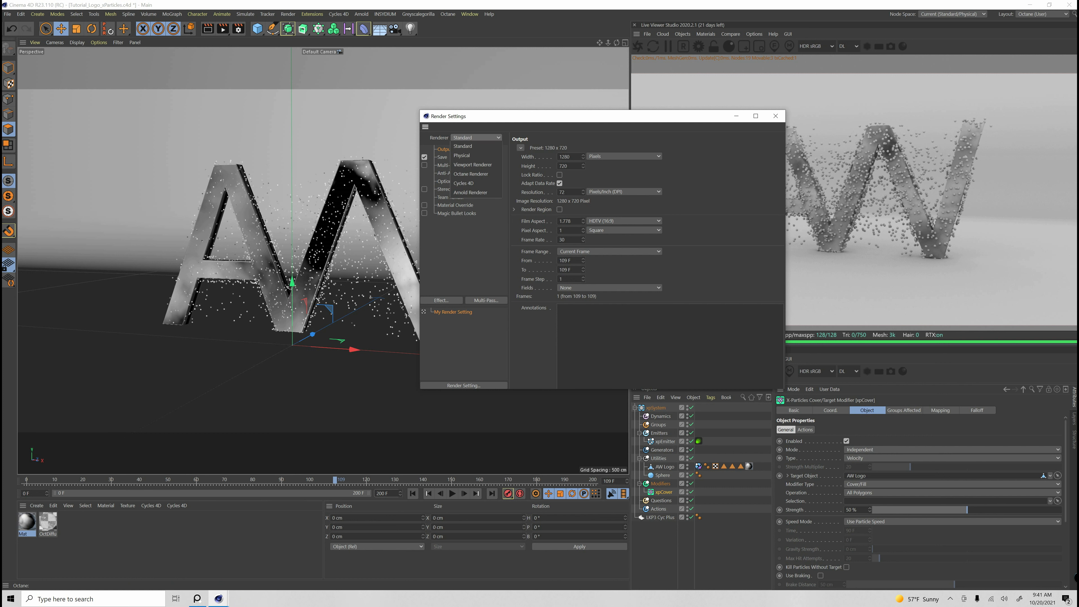
pyautogui.click(470, 174)
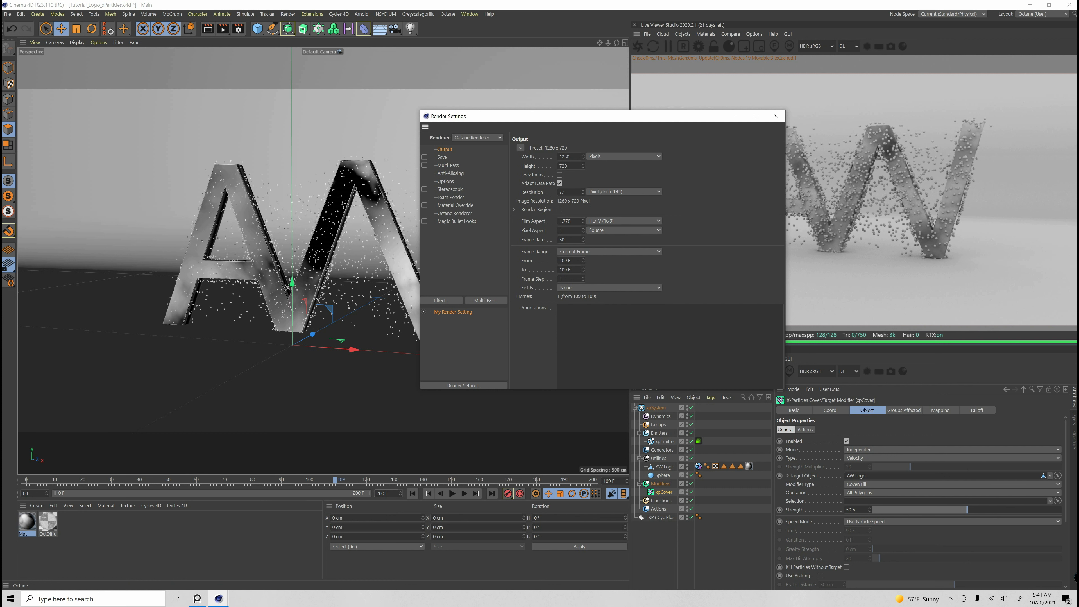
pyautogui.doubleClick(562, 240)
pyautogui.write('25')
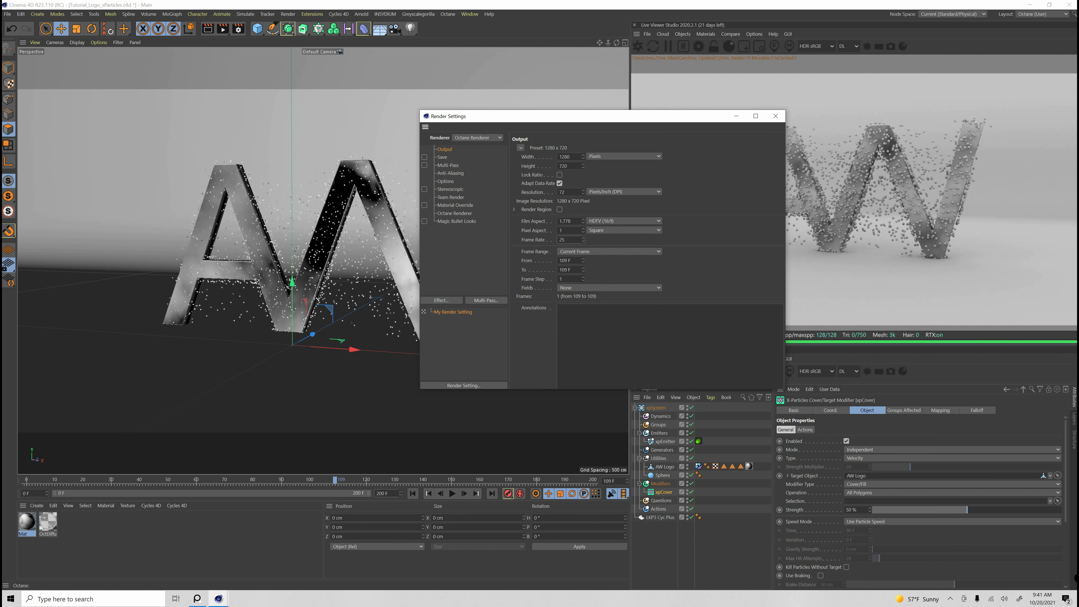
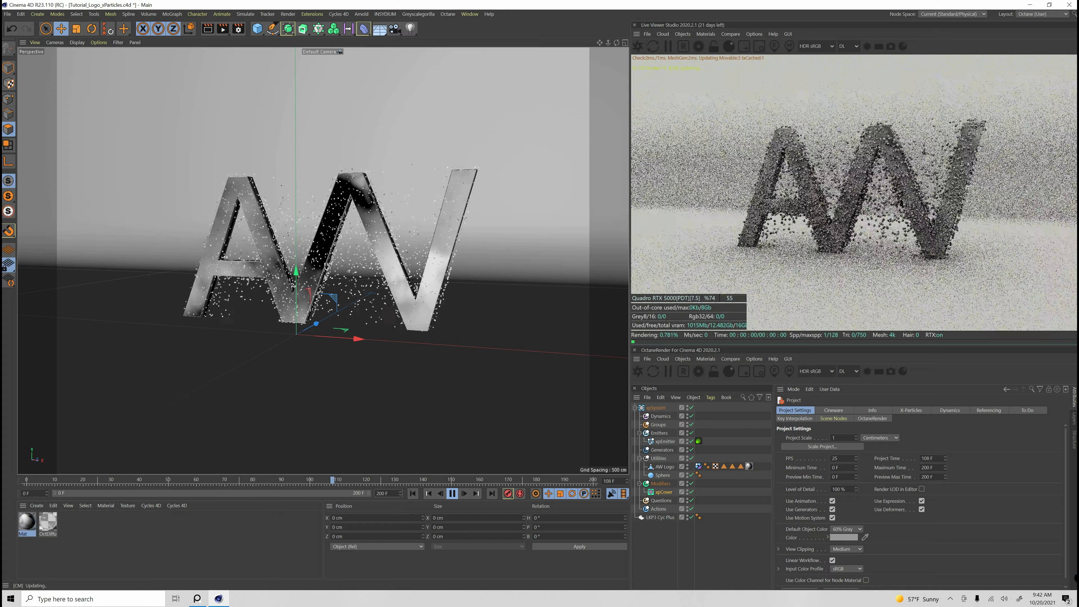
# Step: Stop playback, set the xpCover strength to 75%, and enable Kill Particles Without Target
pyautogui.click(452, 493)
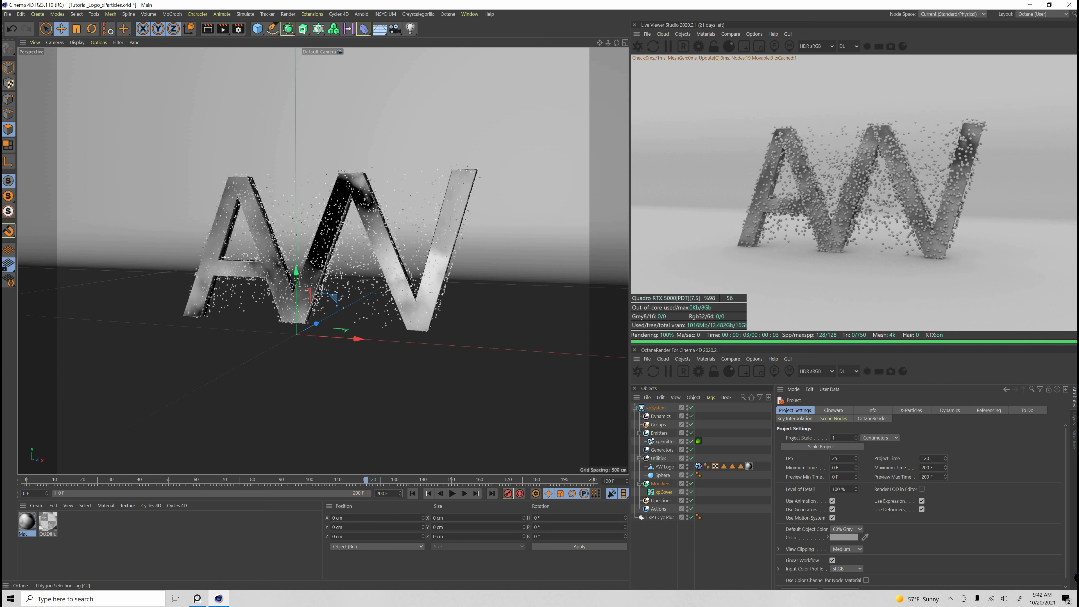
pyautogui.click(664, 491)
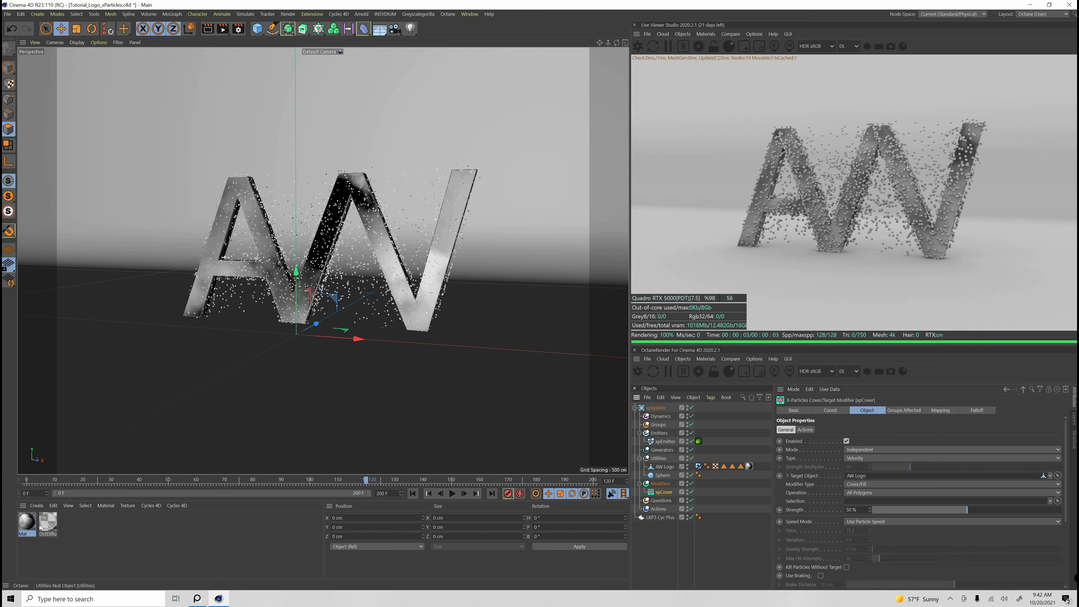
pyautogui.scroll(-2, 918, 502)
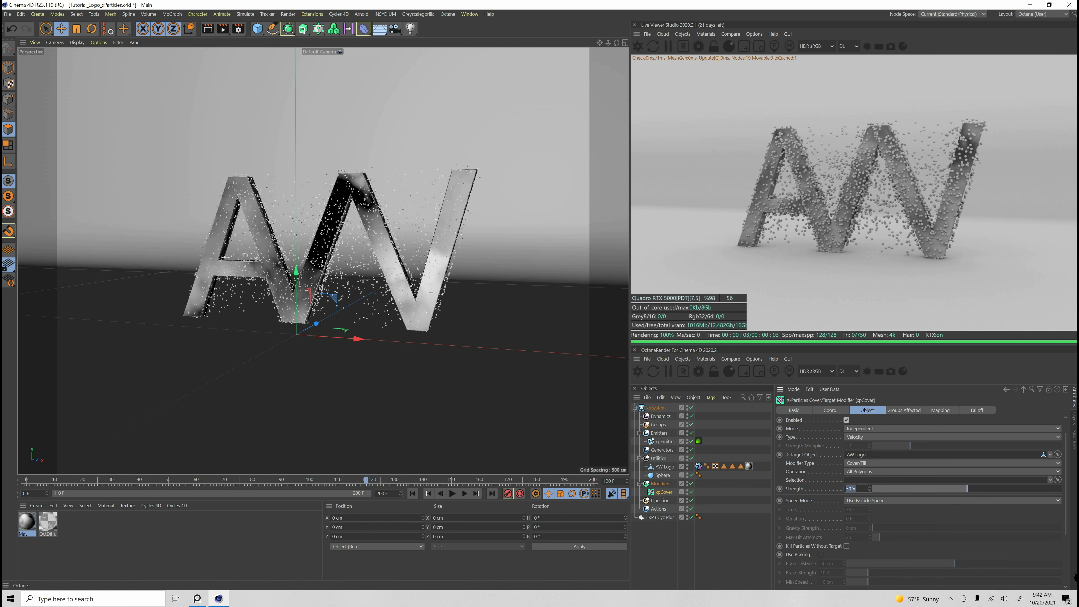
pyautogui.press('Return')
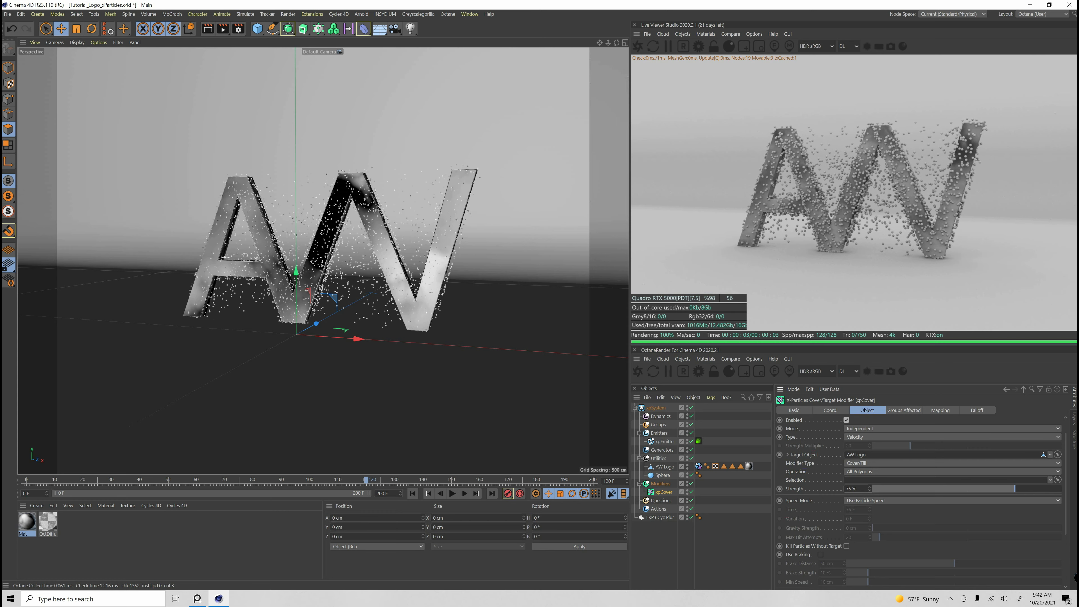
pyautogui.scroll(-3, 918, 502)
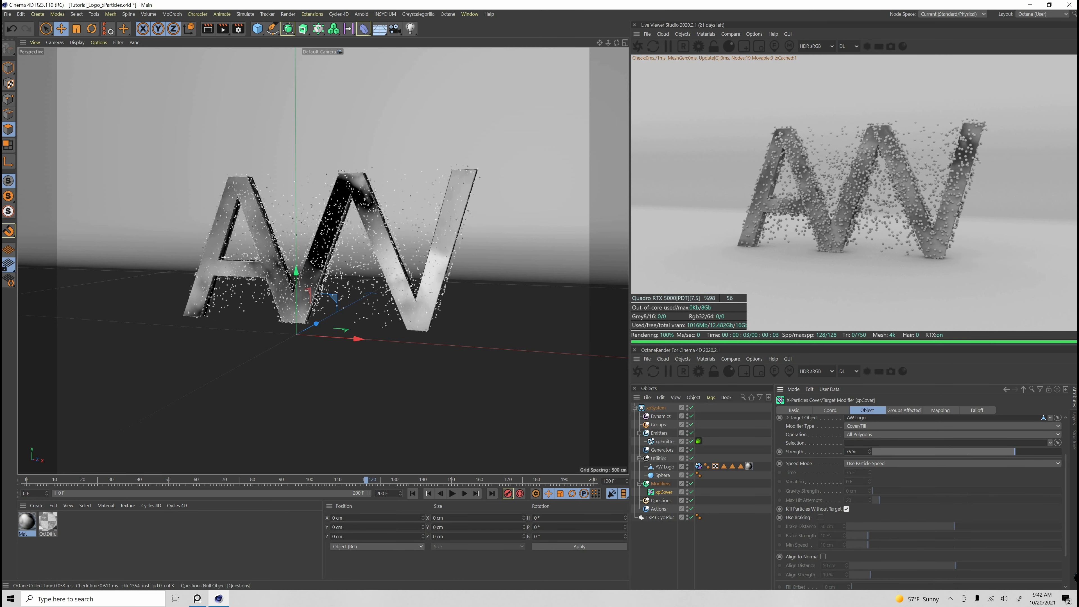
# Step: Play the simulation from the first frame to check the stronger cover effect
pyautogui.click(412, 493)
pyautogui.click(452, 493)
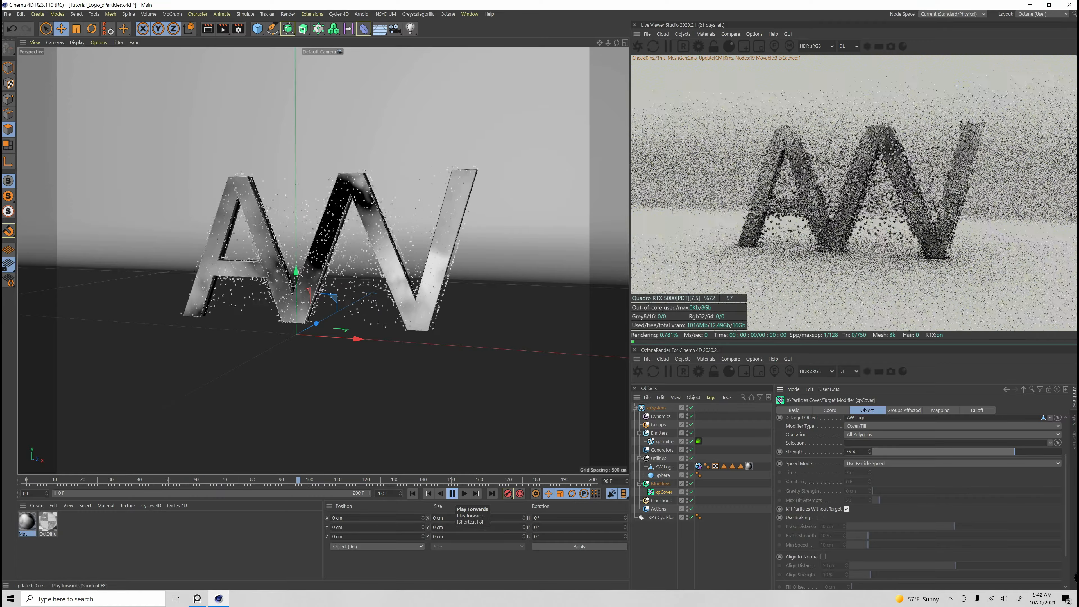
pyautogui.click(452, 493)
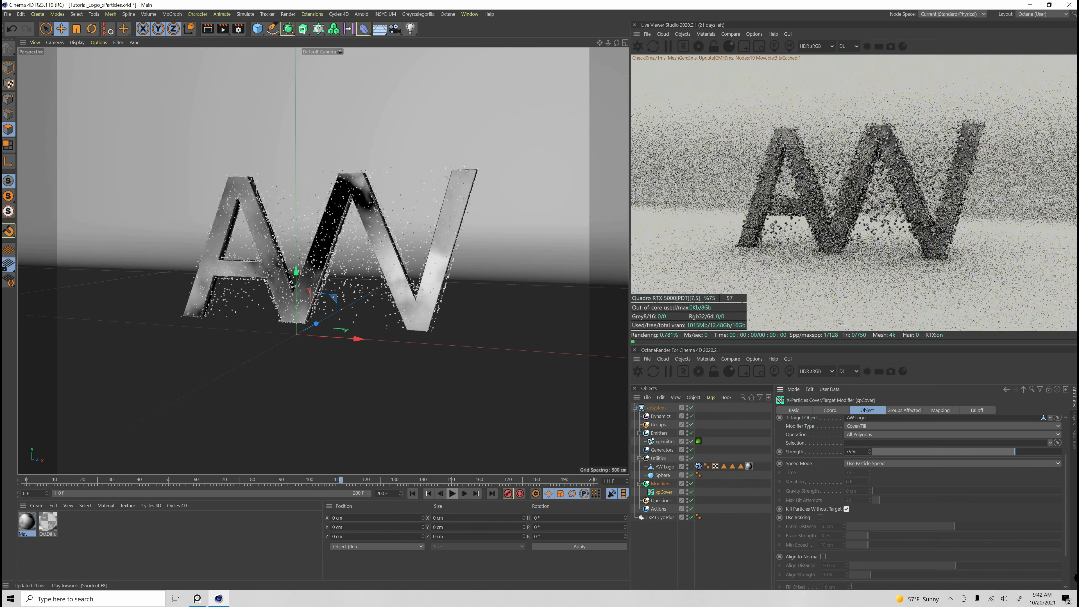
# Step: Add an xpTurbulence motion modifier to the X-Particles system and set its noise type to Wavy Turbulence
pyautogui.click(661, 483)
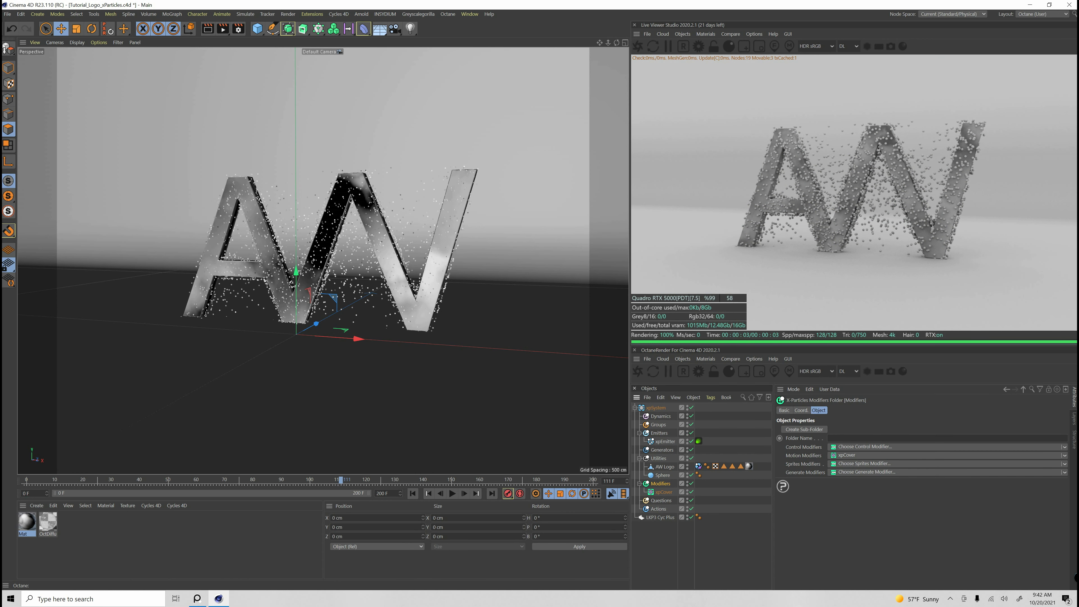
pyautogui.click(892, 456)
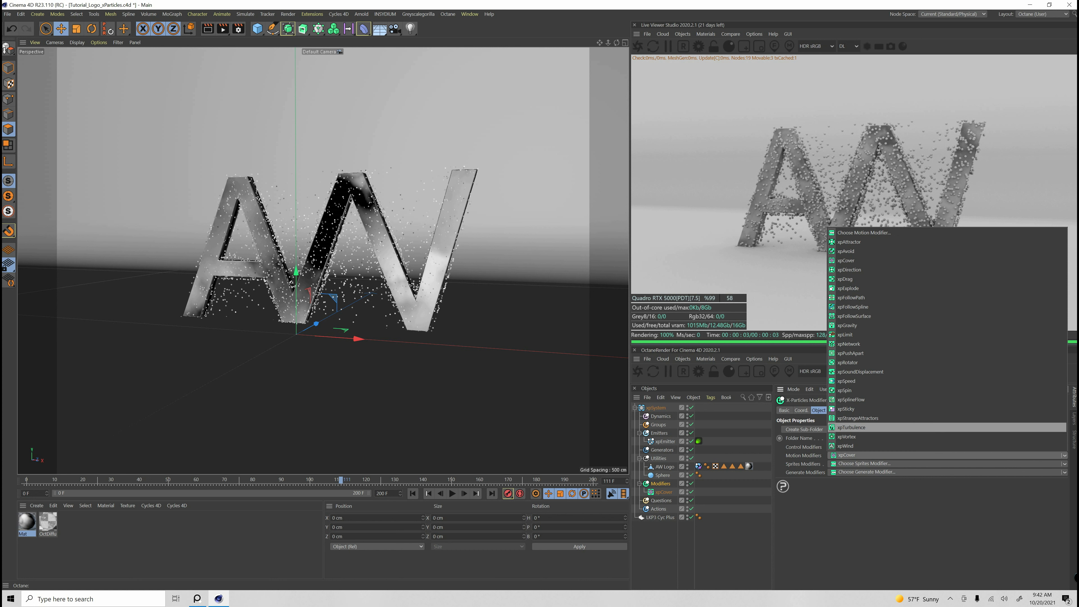
pyautogui.click(852, 427)
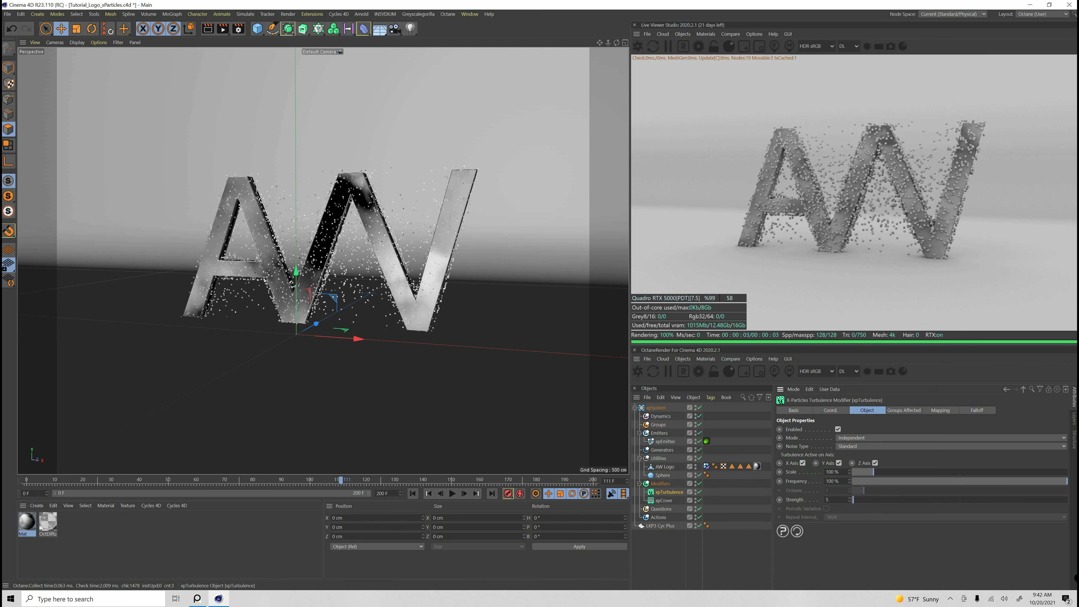
pyautogui.click(866, 446)
pyautogui.click(862, 463)
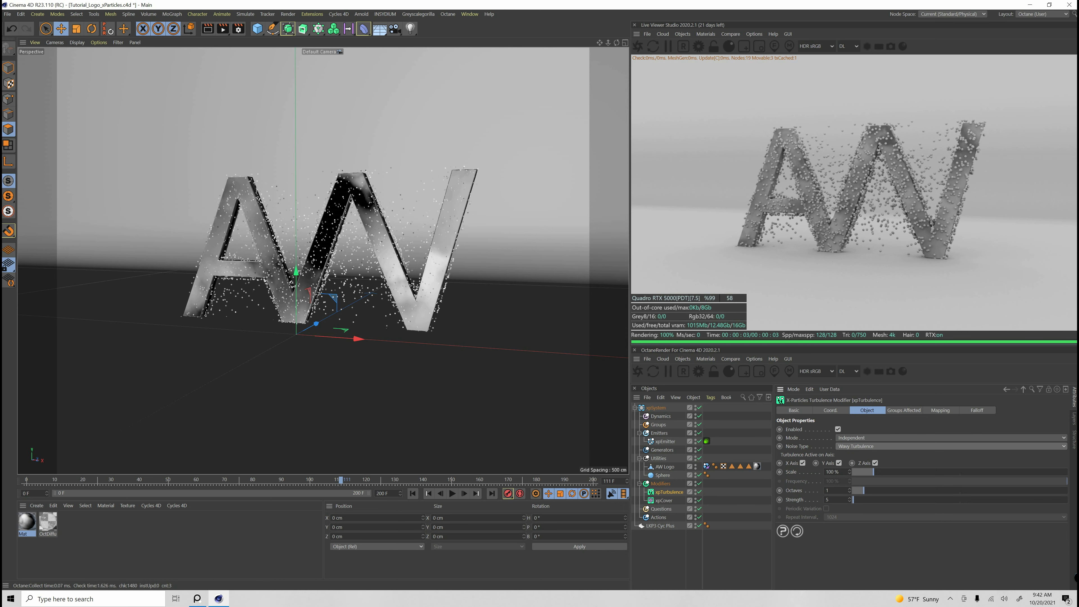
# Step: Play the simulation from the first frame to check the turbulence effect
pyautogui.click(413, 493)
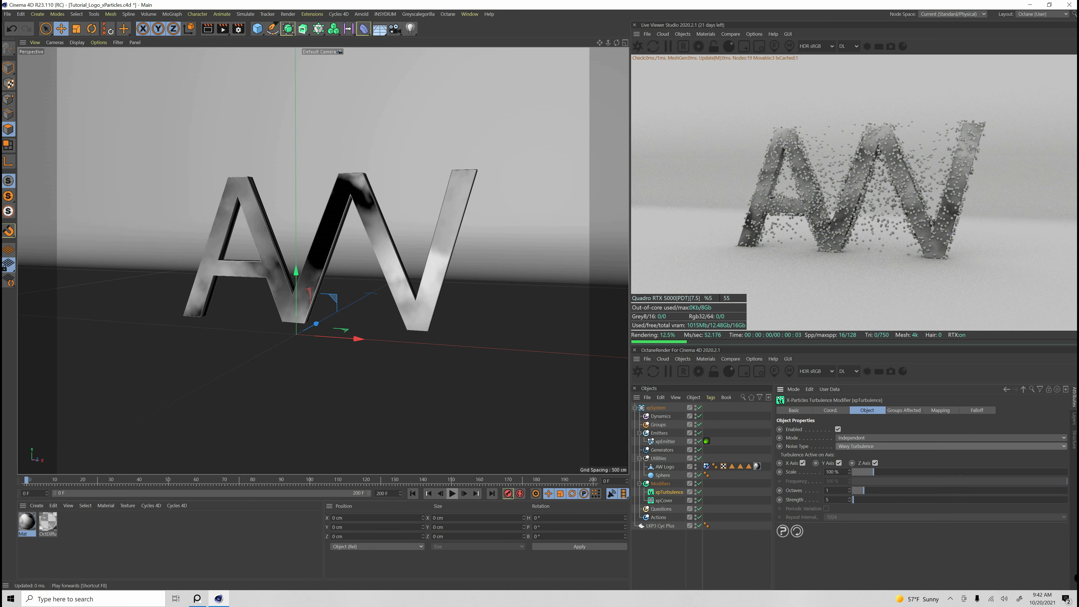
pyautogui.click(452, 494)
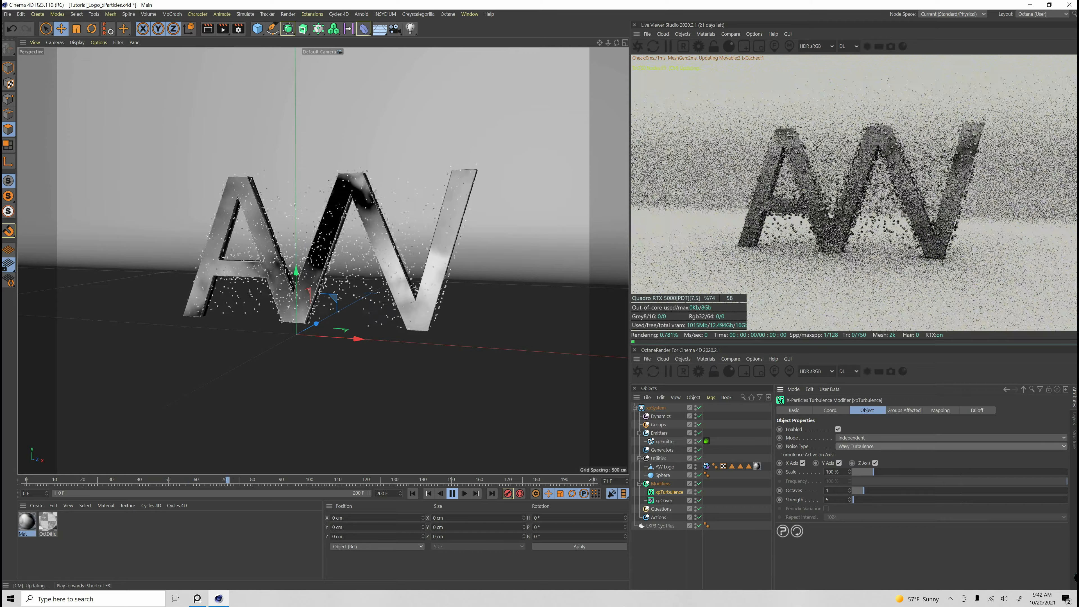
pyautogui.click(452, 494)
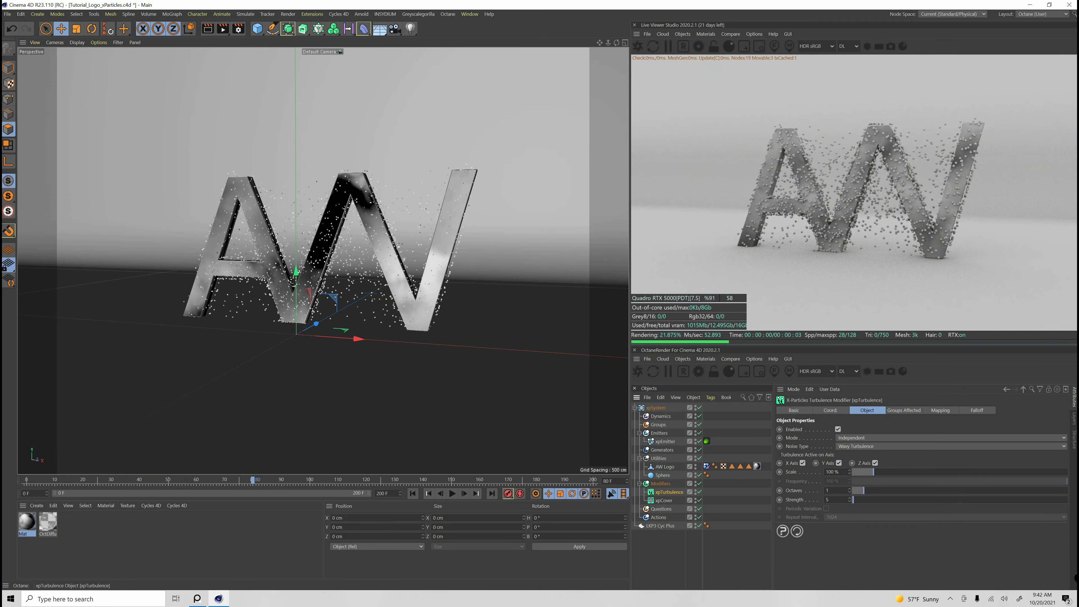
# Step: Add an xpDrag motion modifier and set its density to Mercury
pyautogui.click(660, 483)
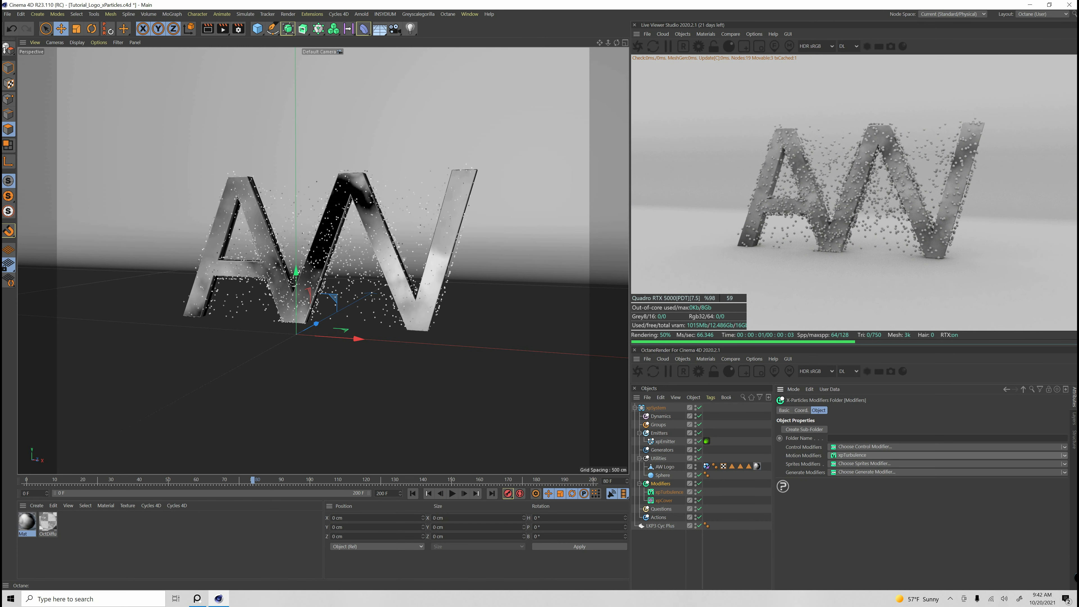
pyautogui.click(892, 456)
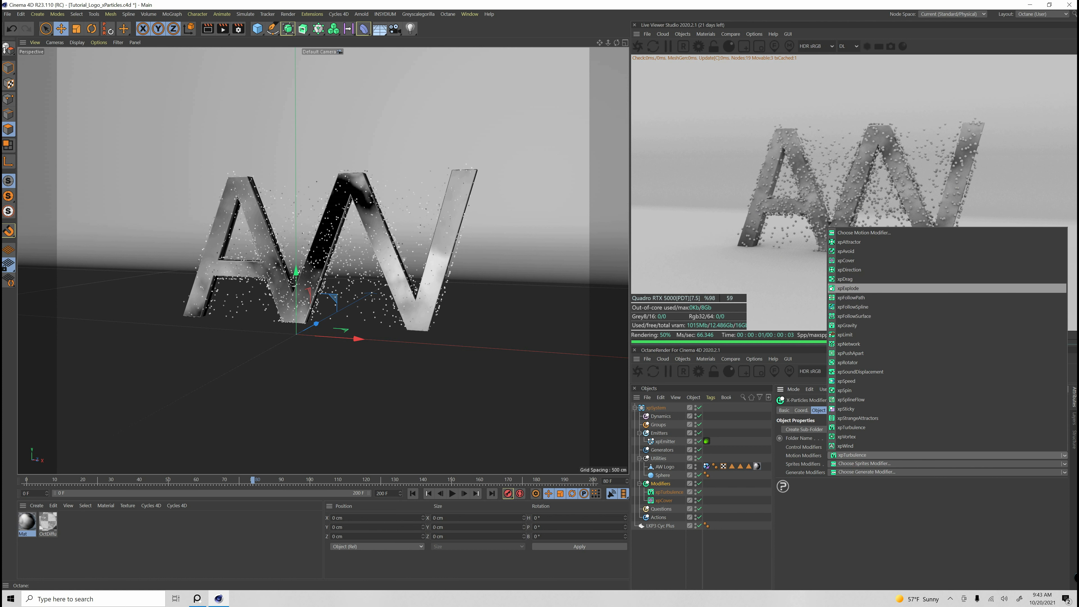
pyautogui.click(845, 278)
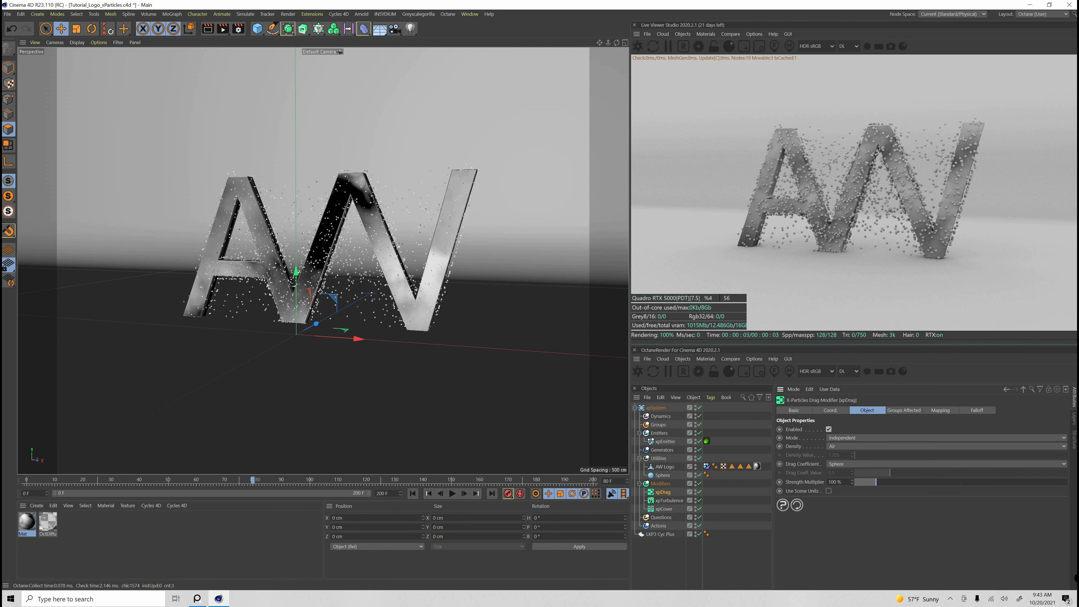
pyautogui.click(892, 438)
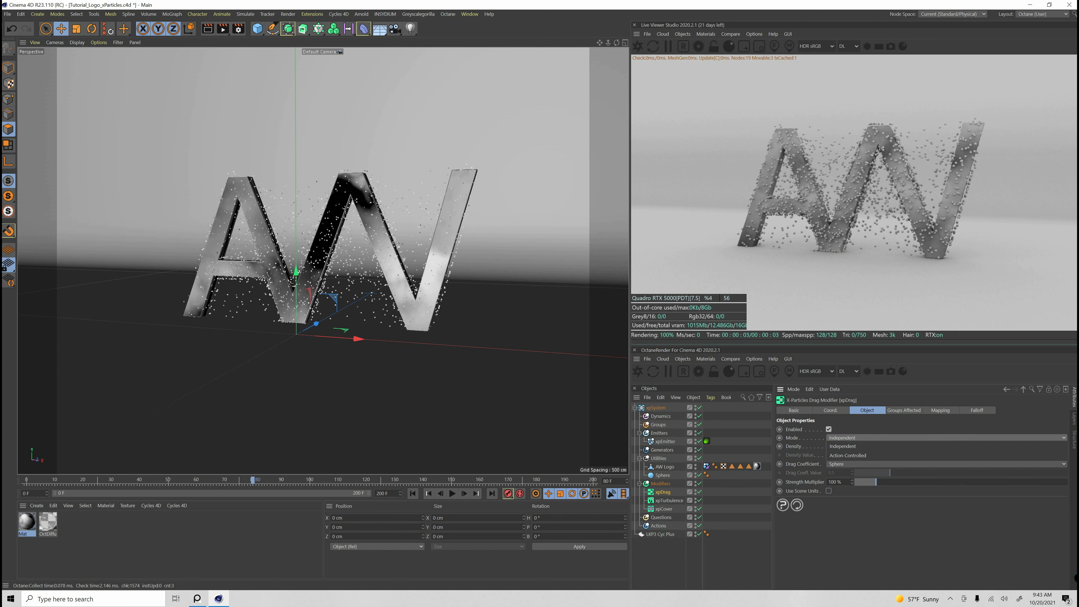
pyautogui.click(843, 446)
pyautogui.click(846, 445)
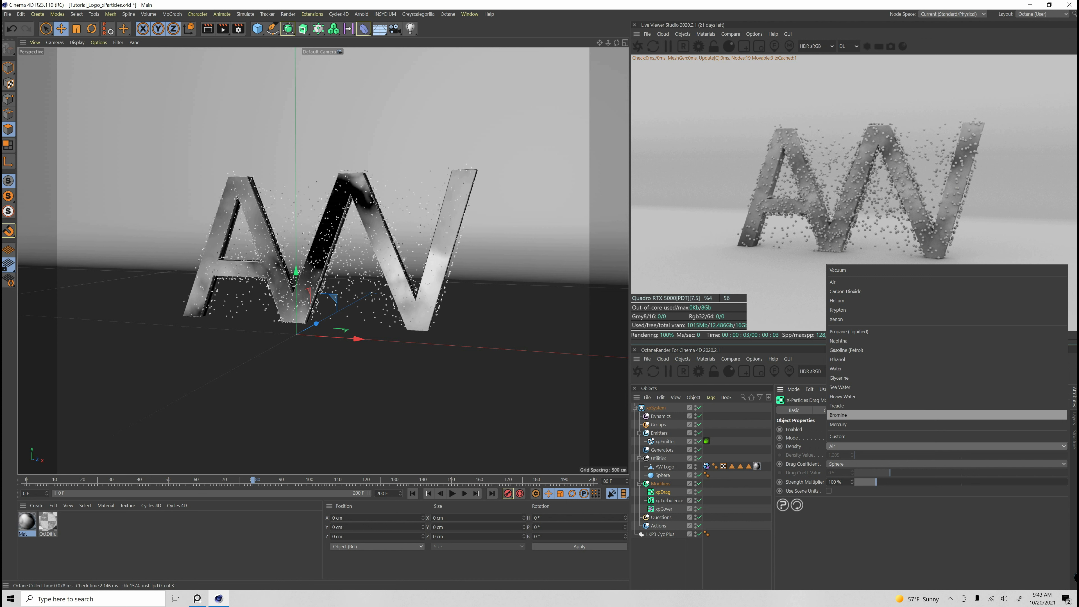
pyautogui.click(839, 424)
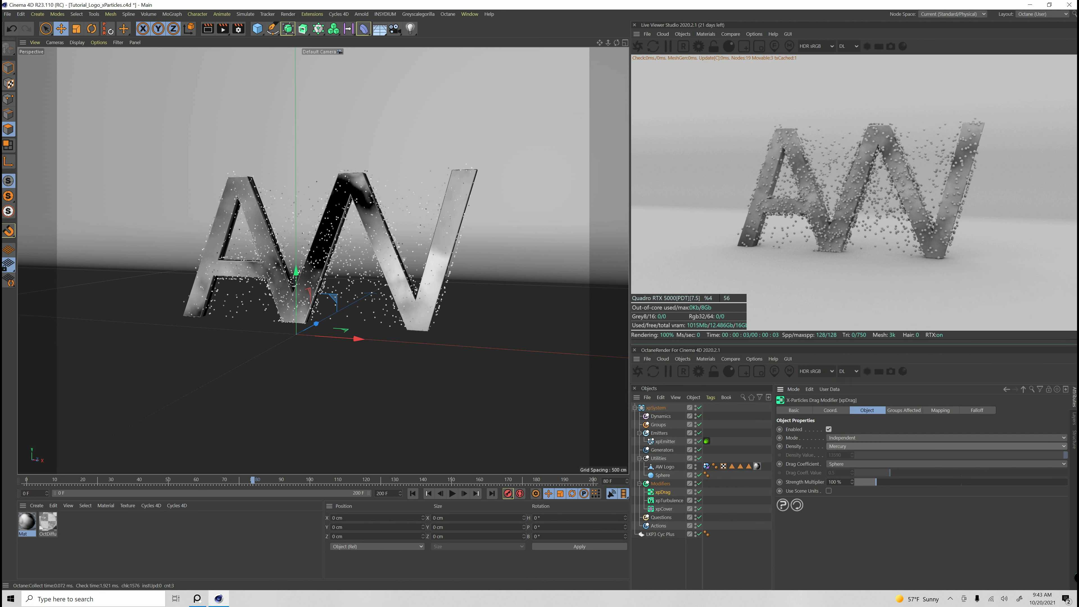
# Step: Play the simulation from the first frame to check how the Mercury drag slows the particles
pyautogui.click(428, 493)
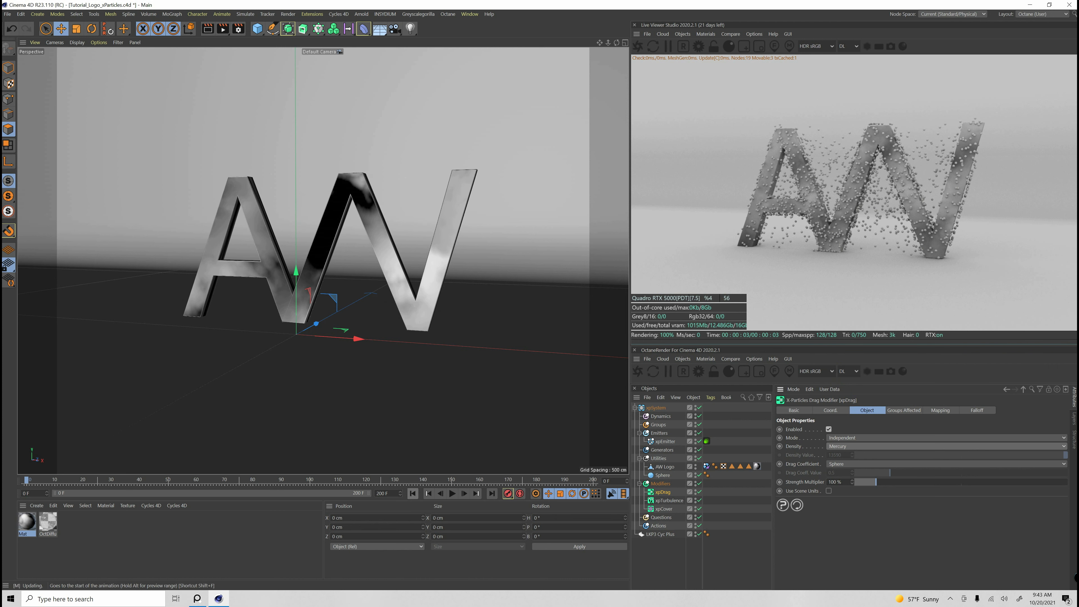
pyautogui.click(452, 493)
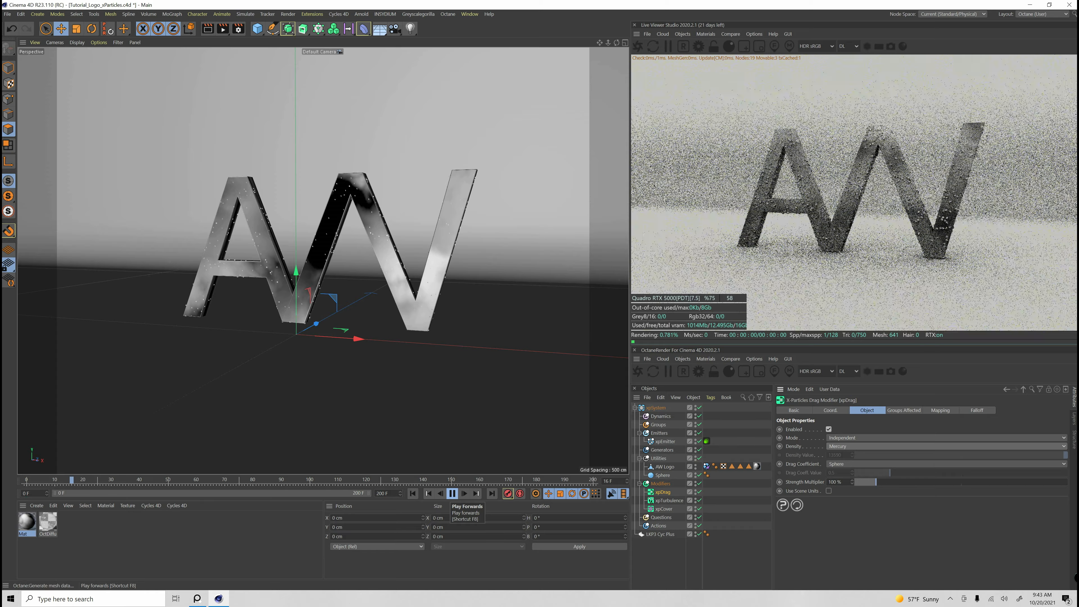
pyautogui.click(452, 493)
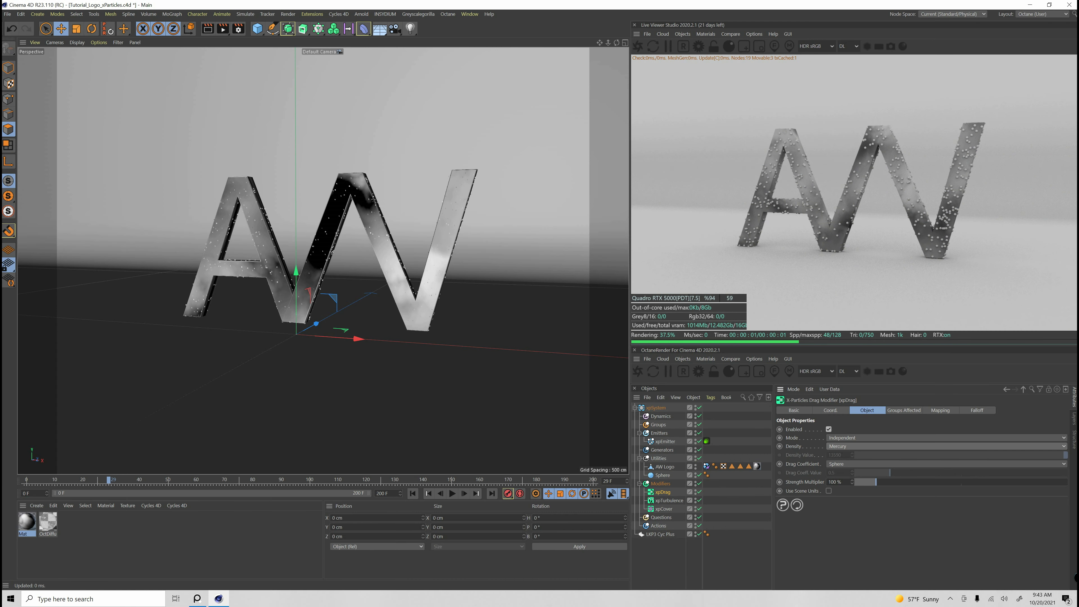
# Step: Try Bromine as the xpDrag density and continue playing the simulation
pyautogui.click(945, 446)
pyautogui.click(945, 415)
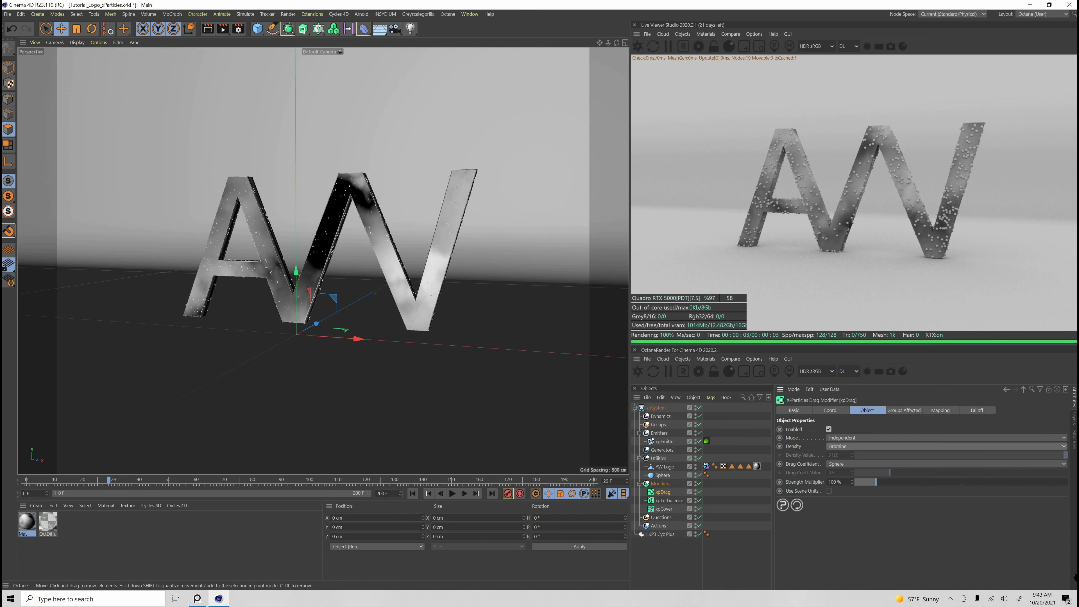
pyautogui.click(452, 493)
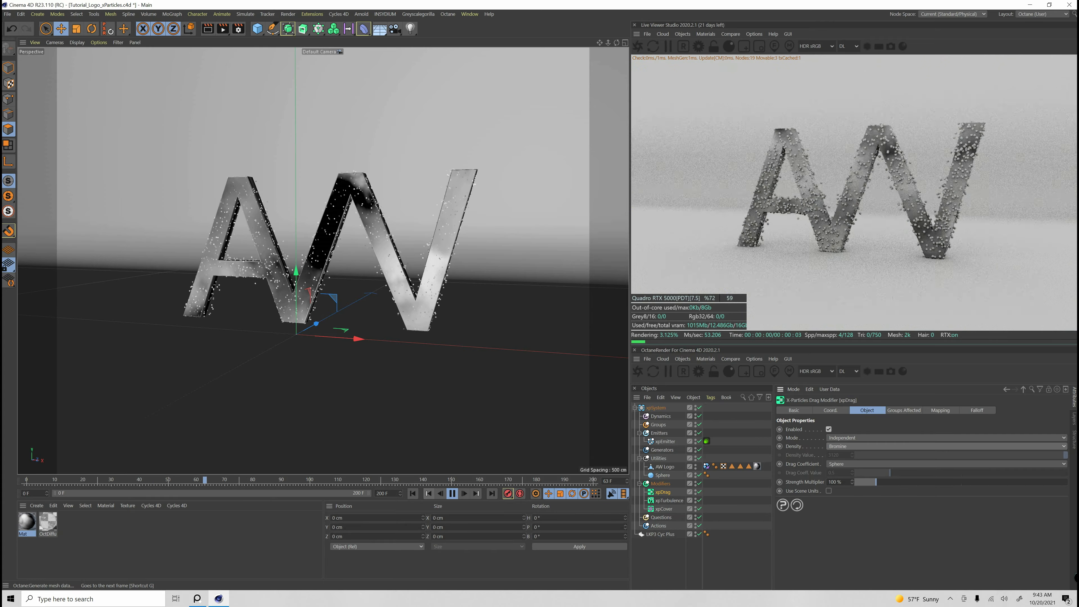
pyautogui.click(453, 493)
# Step: Set the xpDrag density to Heavy Water and replay the simulation from the first frame
pyautogui.click(875, 446)
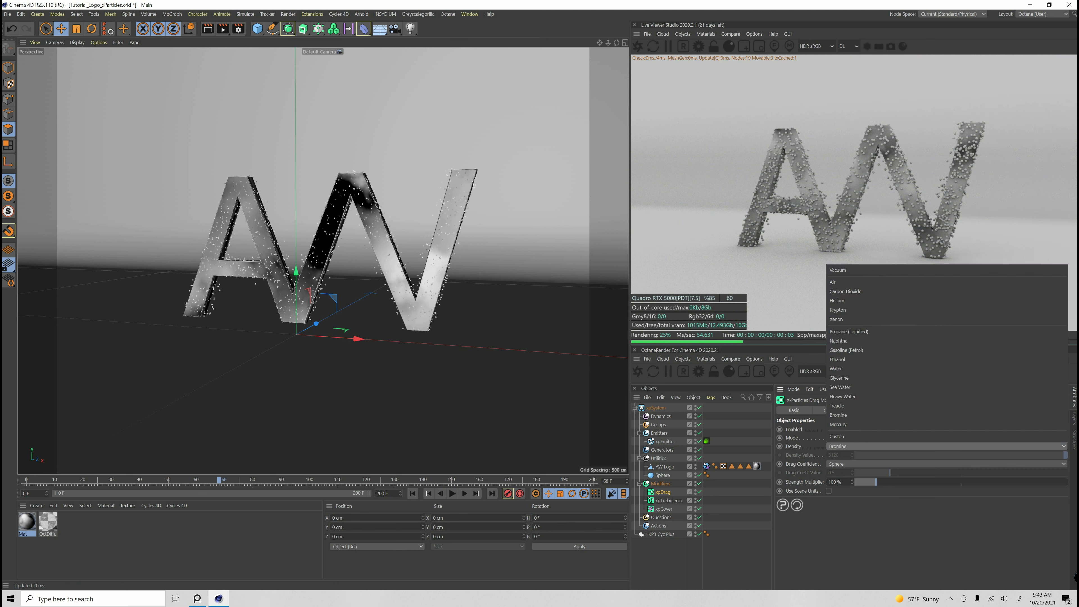
pyautogui.click(843, 396)
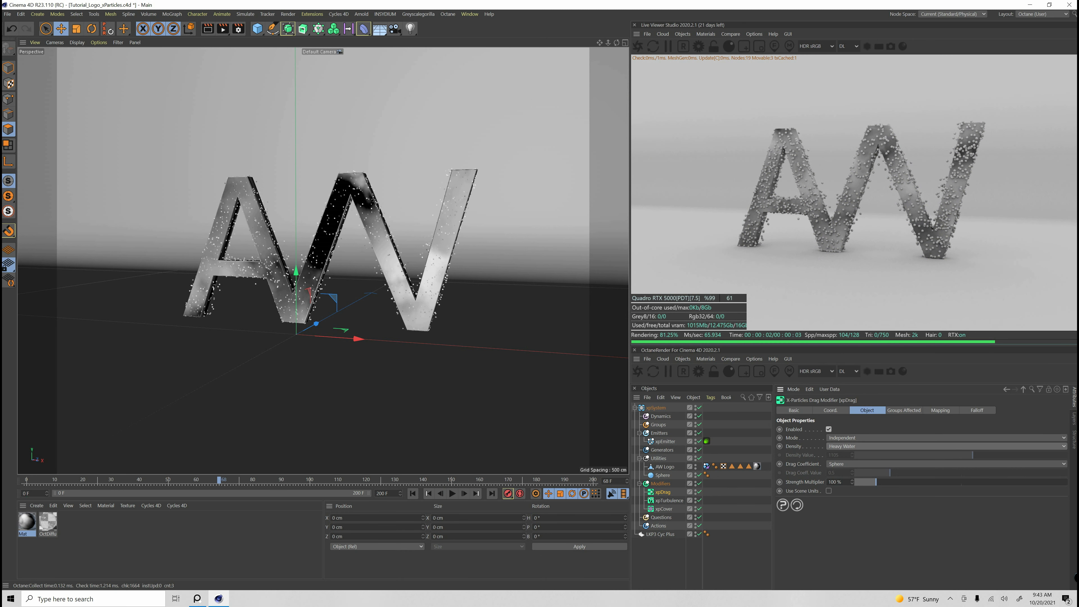
pyautogui.click(412, 494)
pyautogui.click(453, 493)
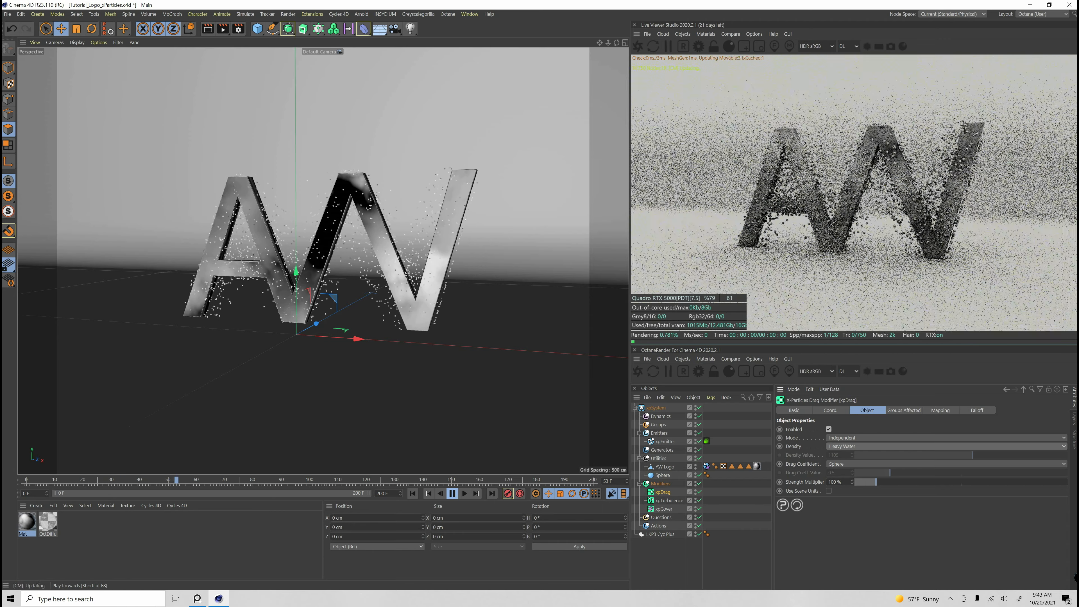
pyautogui.press('F8')
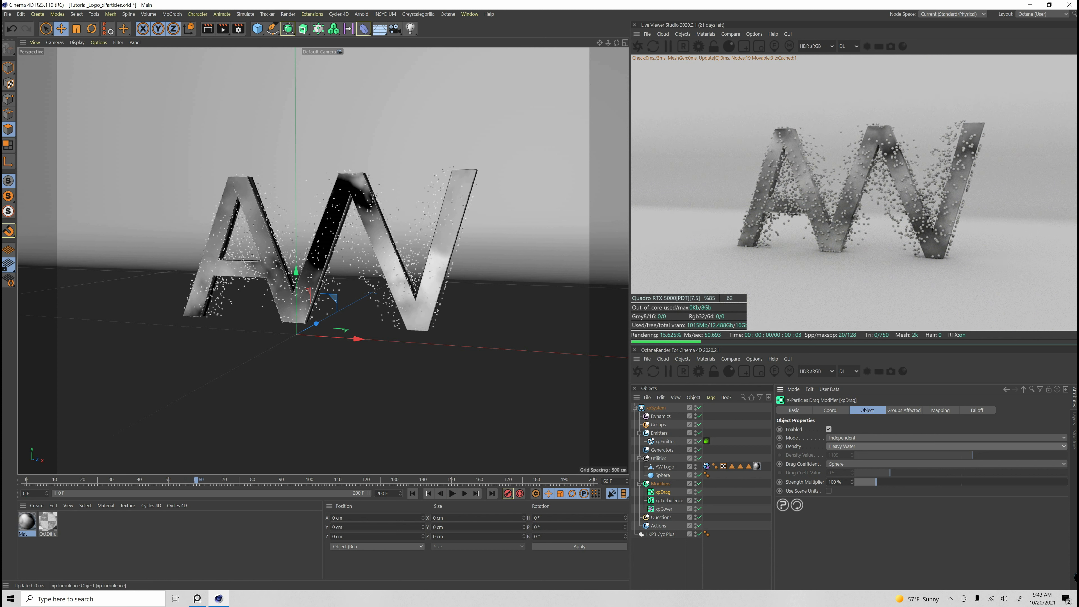
# Step: Set the xpTurbulence strength to 2 and its noise type to Curl
pyautogui.click(668, 501)
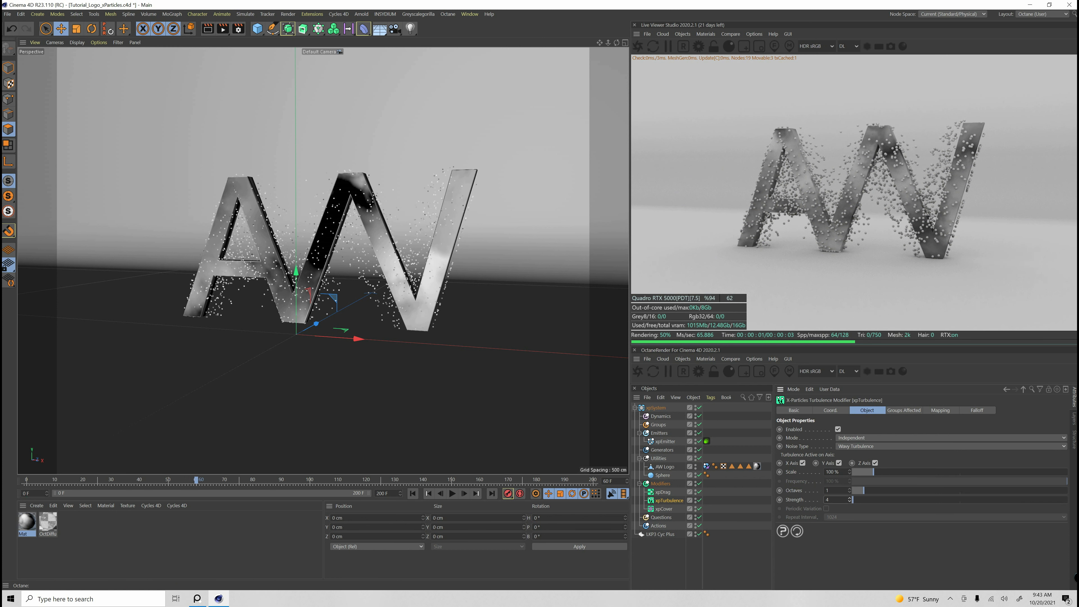
pyautogui.press('Return')
pyautogui.click(856, 446)
pyautogui.click(856, 463)
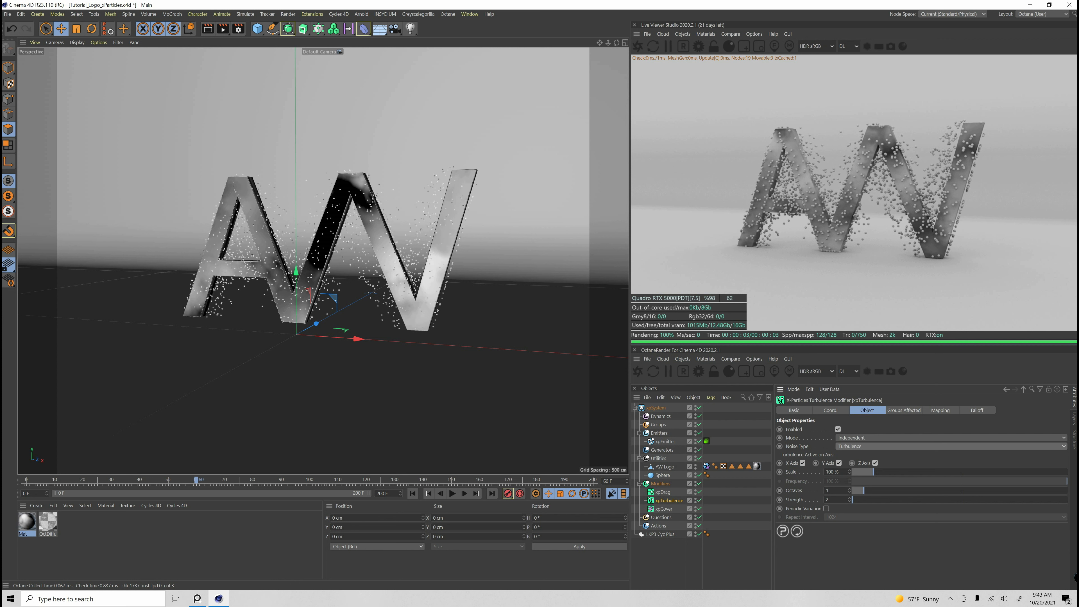
pyautogui.click(856, 447)
pyautogui.click(856, 446)
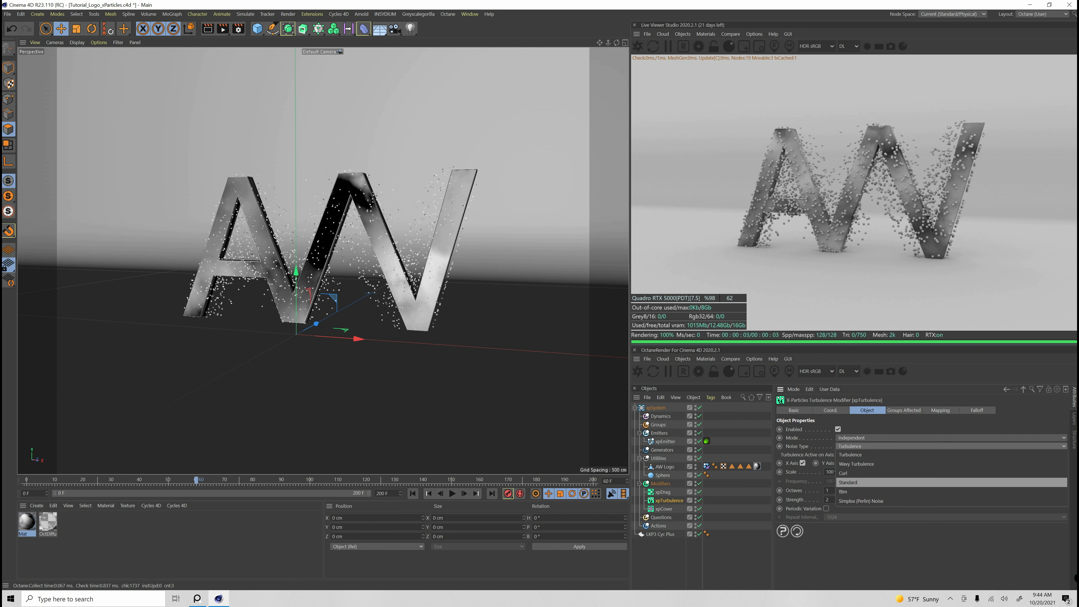
pyautogui.click(854, 481)
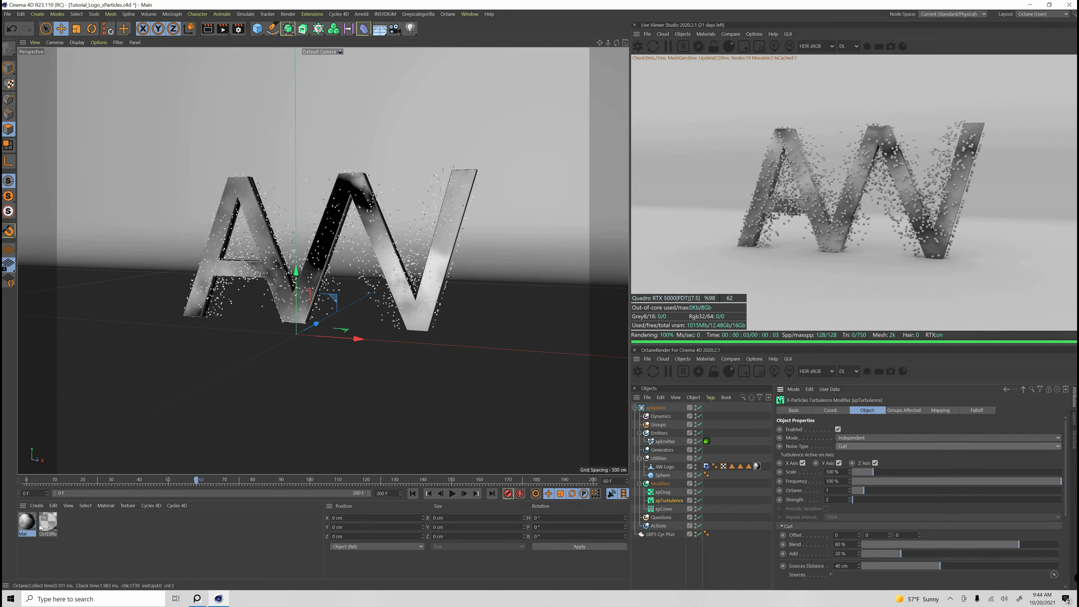
# Step: Play the simulation from the first frame to check the Curl turbulence
pyautogui.click(412, 494)
pyautogui.click(452, 494)
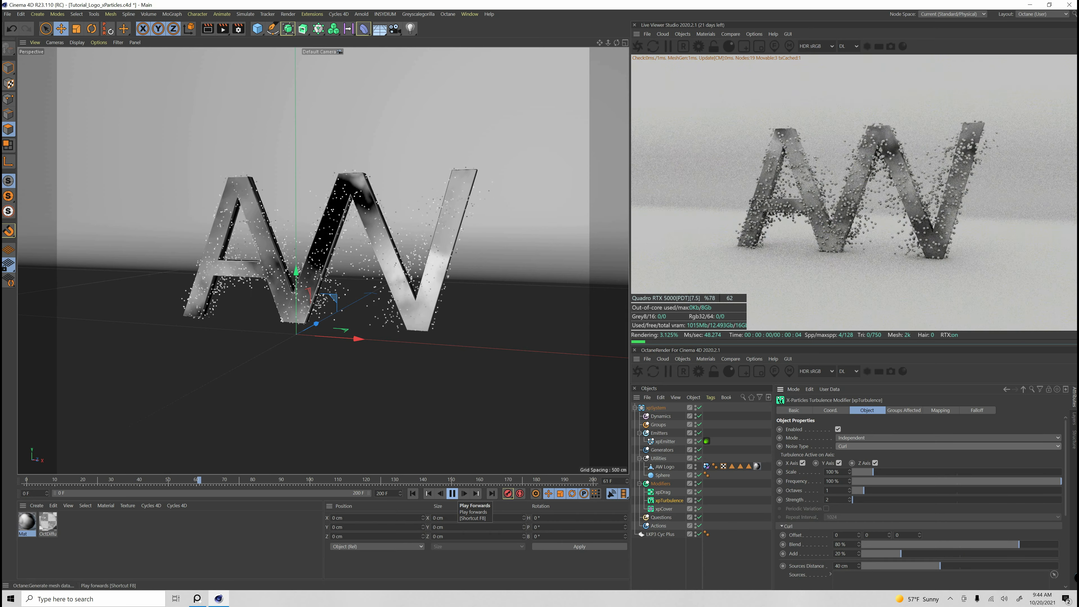
pyautogui.click(451, 493)
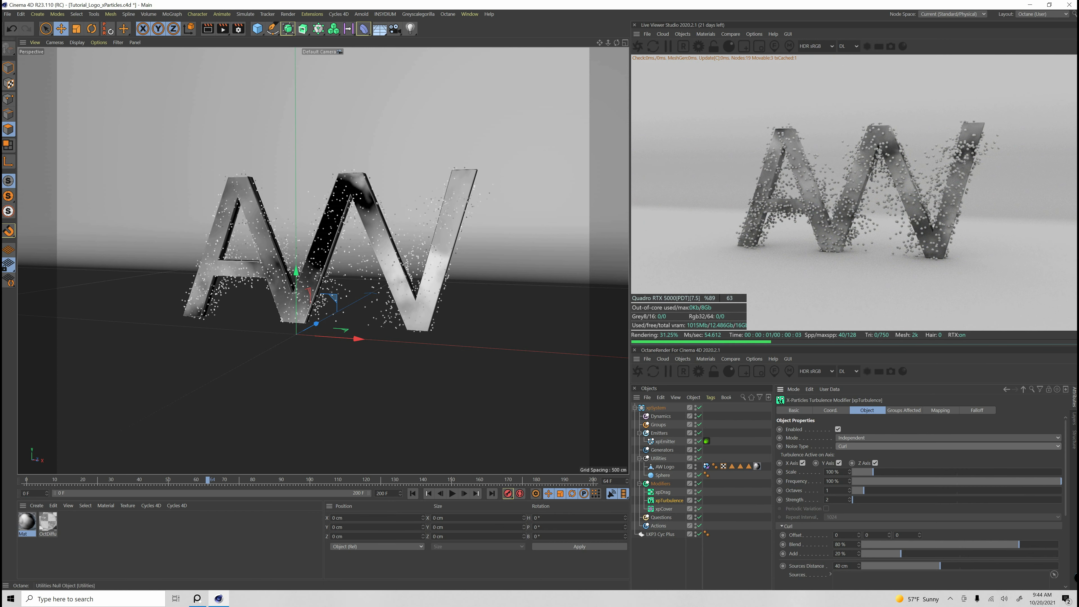
# Step: Set the xpEmitter speed to 450 cm with 250 cm variation and the particle radius to 2 cm with 2 cm variation
pyautogui.click(664, 441)
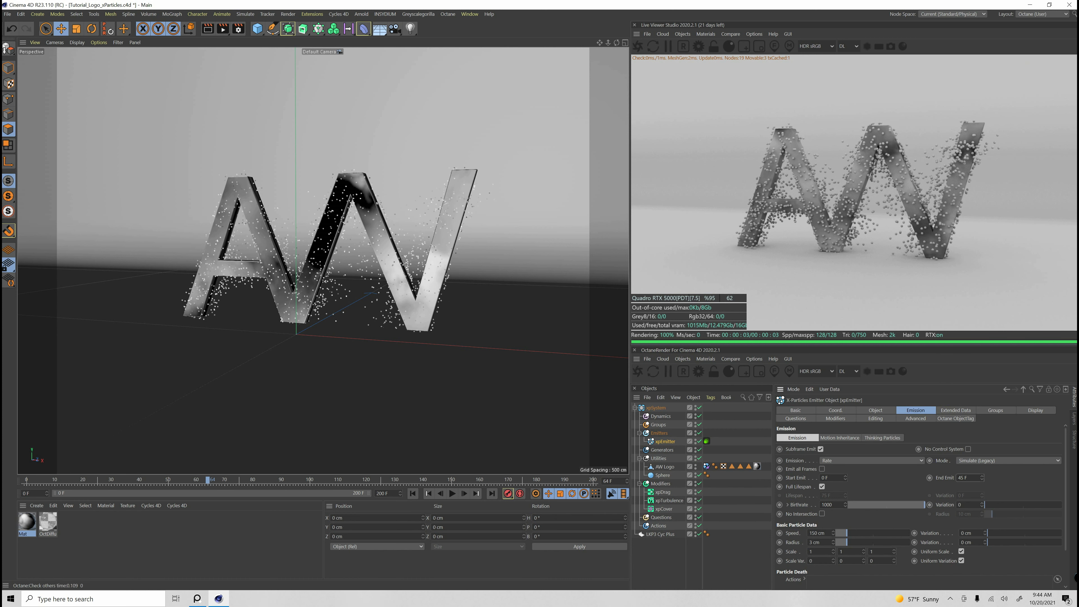
pyautogui.doubleClick(816, 533)
pyautogui.press('Return')
pyautogui.doubleClick(815, 543)
pyautogui.write('2')
pyautogui.press('Return')
pyautogui.doubleClick(966, 542)
pyautogui.write('2')
pyautogui.press('Return')
pyautogui.doubleClick(966, 533)
pyautogui.write('2')
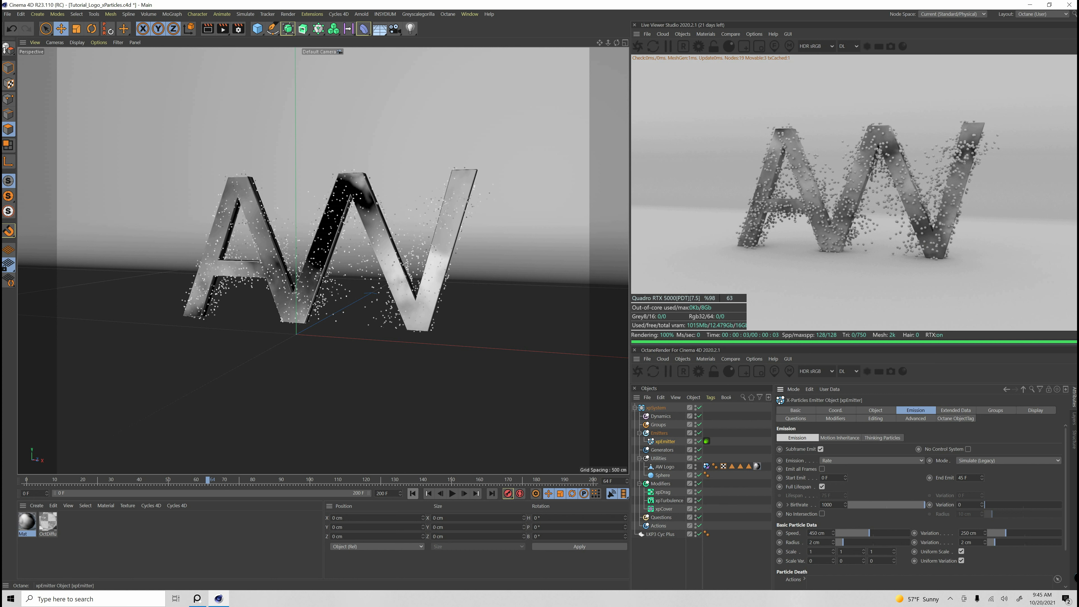
# Step: Review the xpEmitter's emitter and texture object settings
pyautogui.click(876, 410)
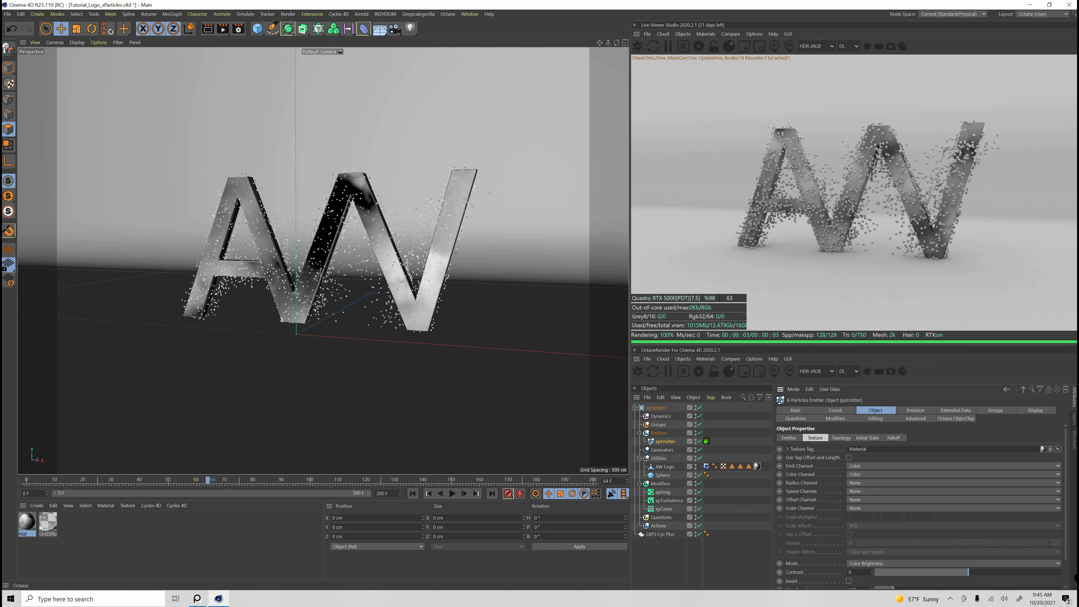
pyautogui.click(915, 410)
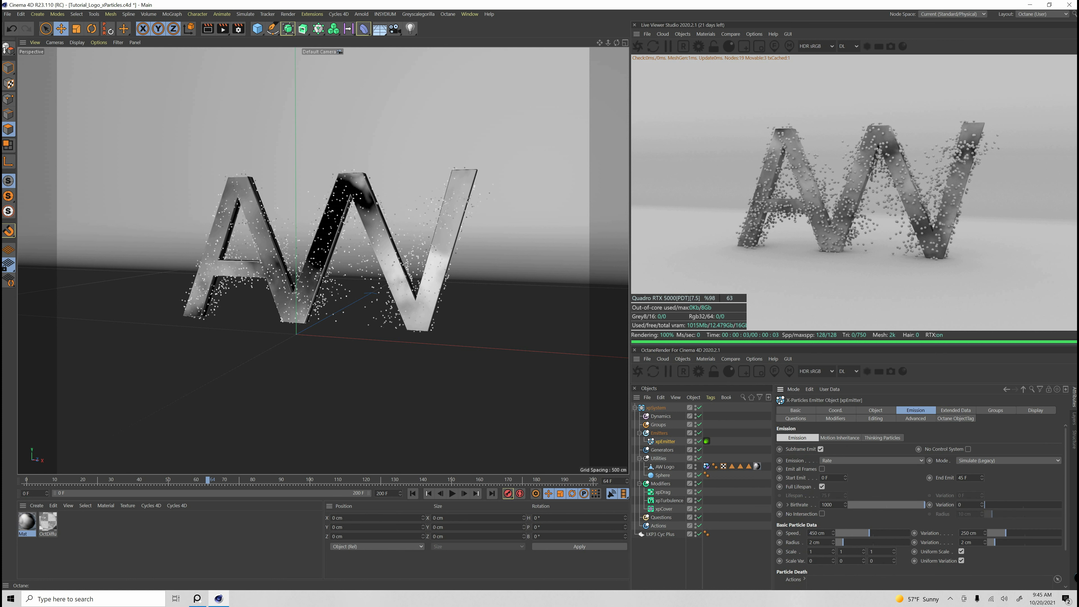
pyautogui.click(876, 410)
pyautogui.click(789, 438)
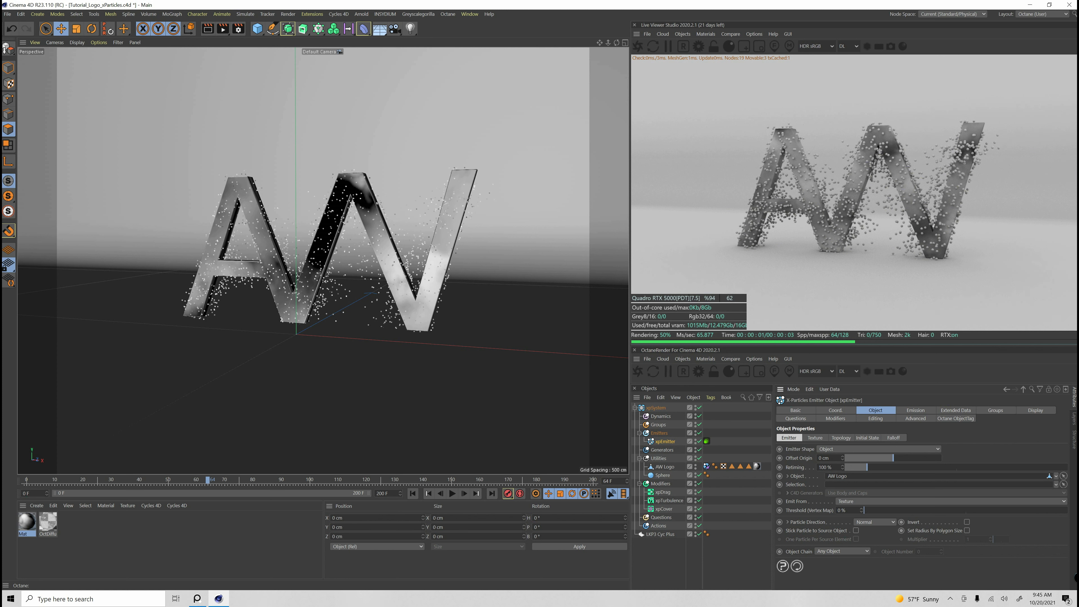
pyautogui.click(815, 437)
pyautogui.click(789, 438)
# Step: Set the xpEmitter birthrate to 5000 and replay the simulation from the first frame
pyautogui.click(915, 410)
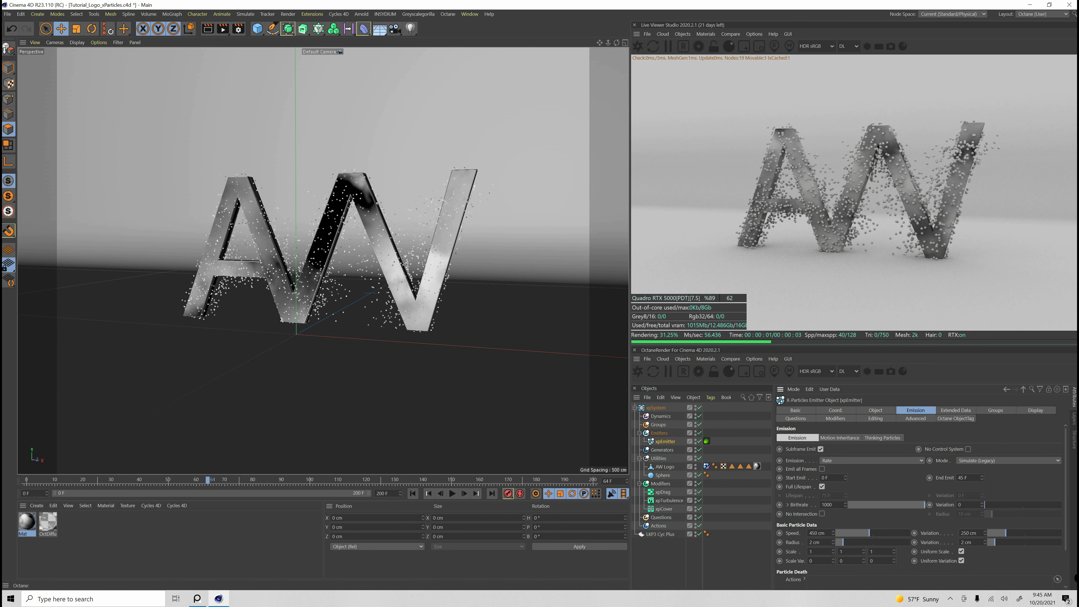
pyautogui.doubleClick(827, 505)
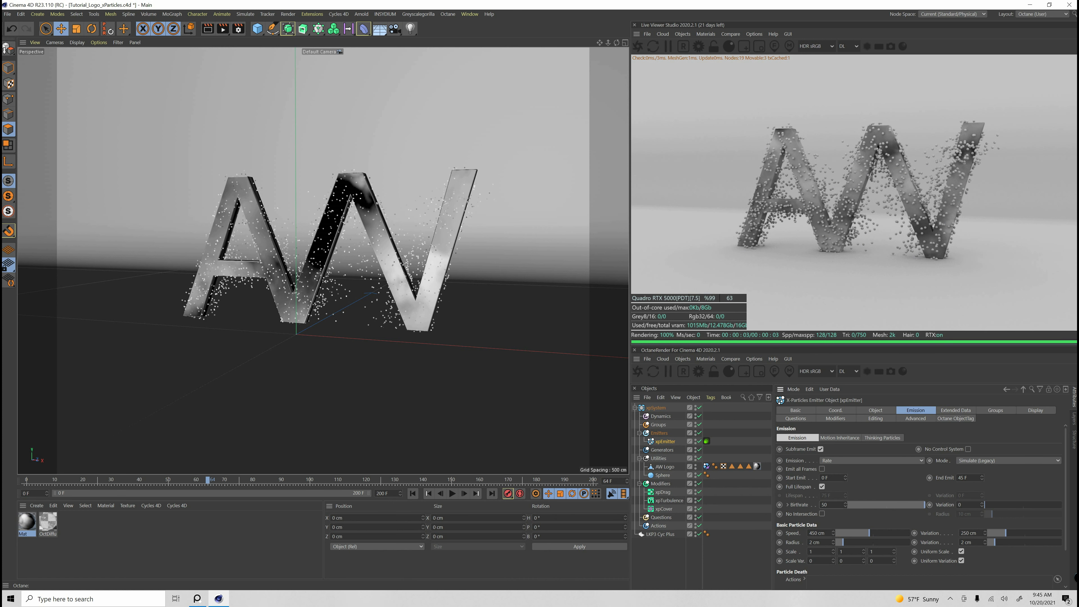
pyautogui.press('Return')
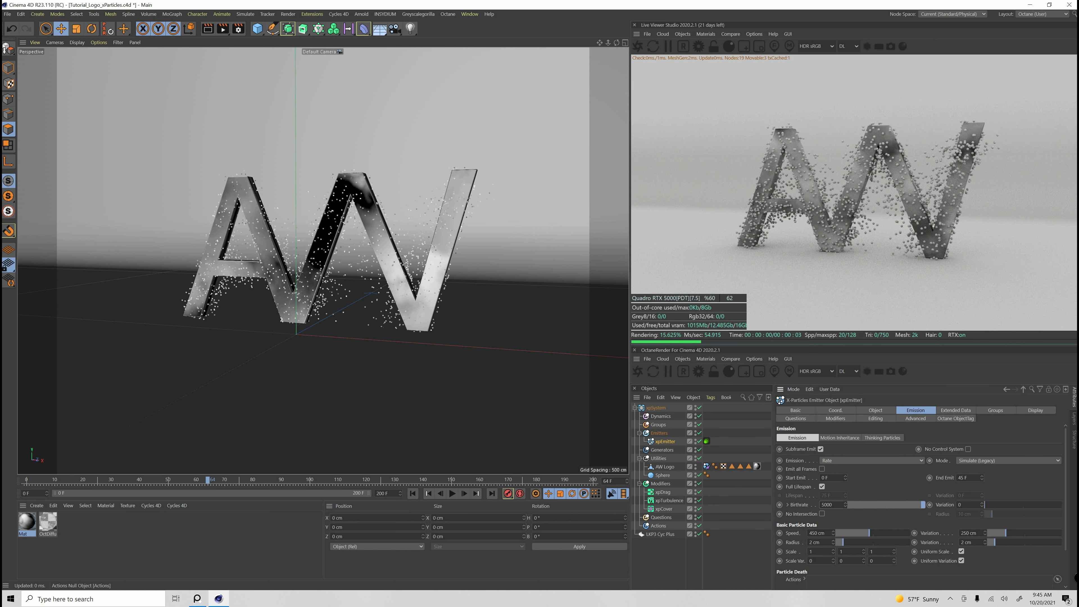
pyautogui.click(413, 493)
pyautogui.click(452, 493)
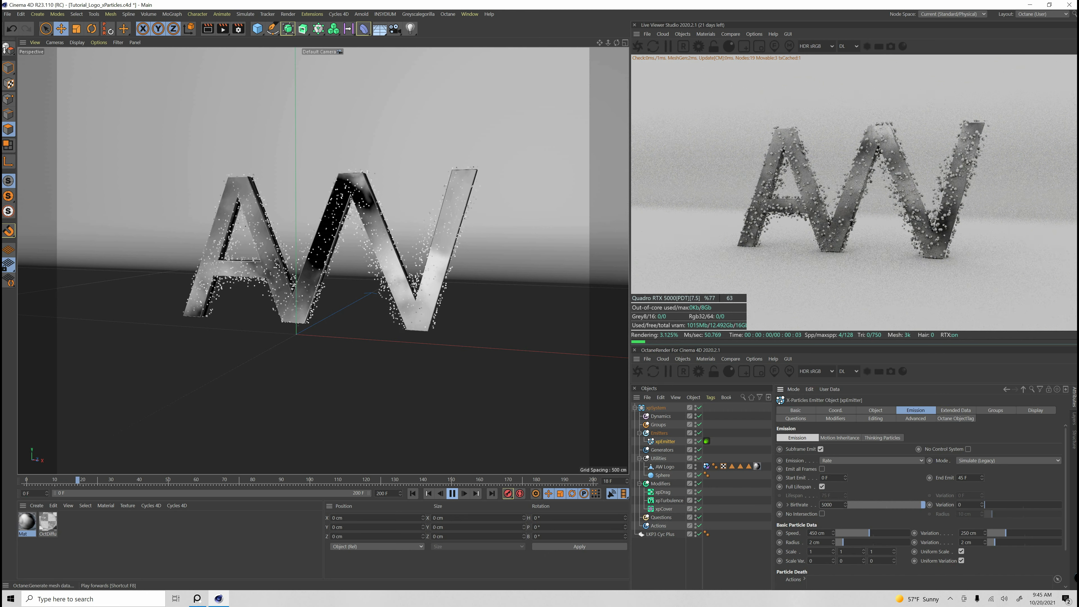
pyautogui.click(452, 493)
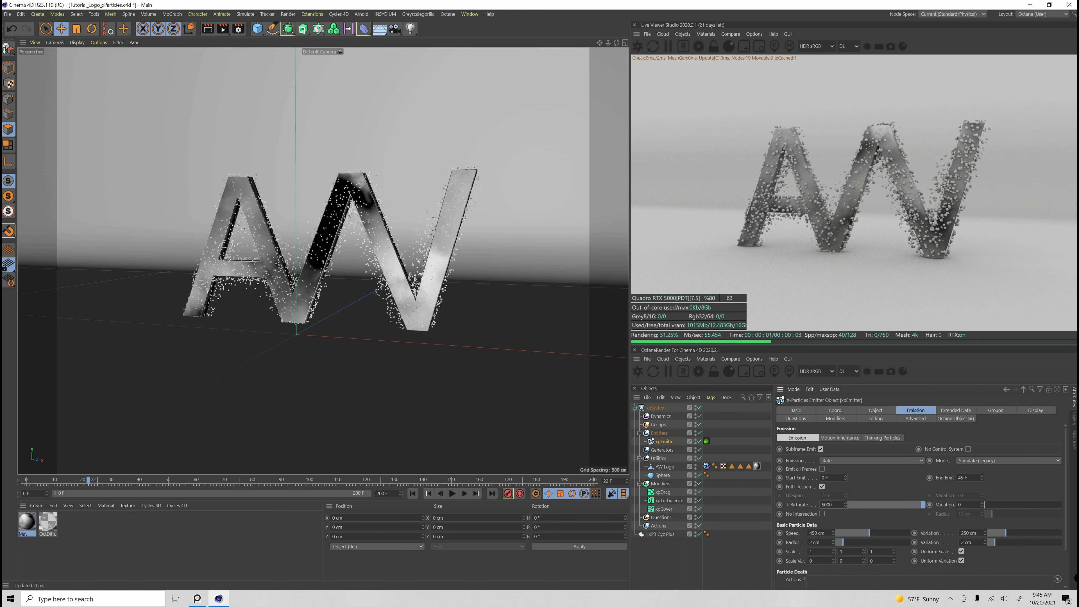
# Step: Set the xpEmitter birthrate to 15000 and play the simulation from the first frame
pyautogui.press('BackSpace')
pyautogui.write('15000')
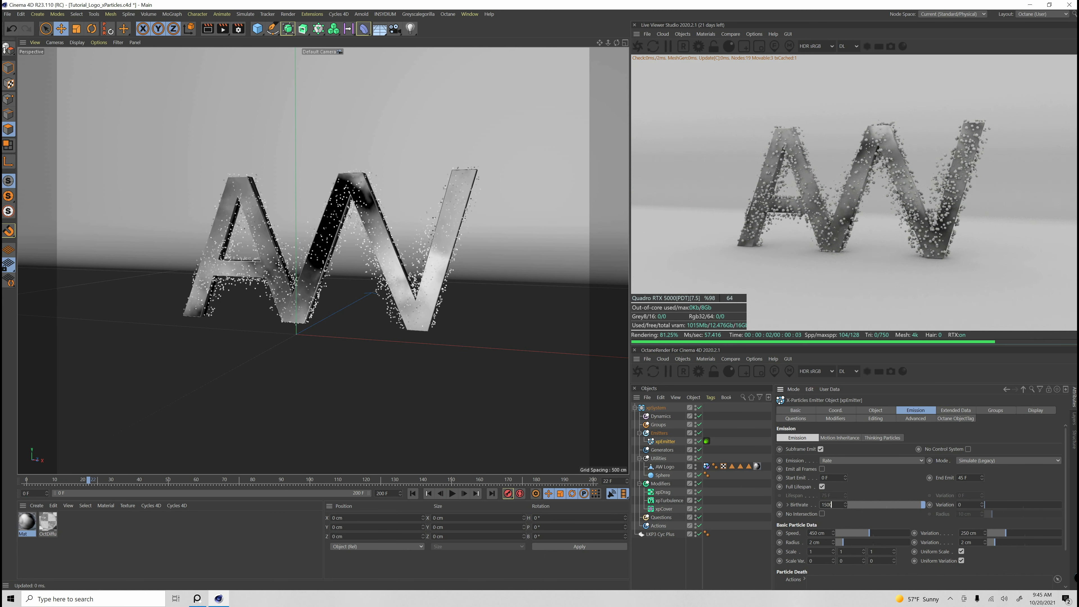
pyautogui.press('Return')
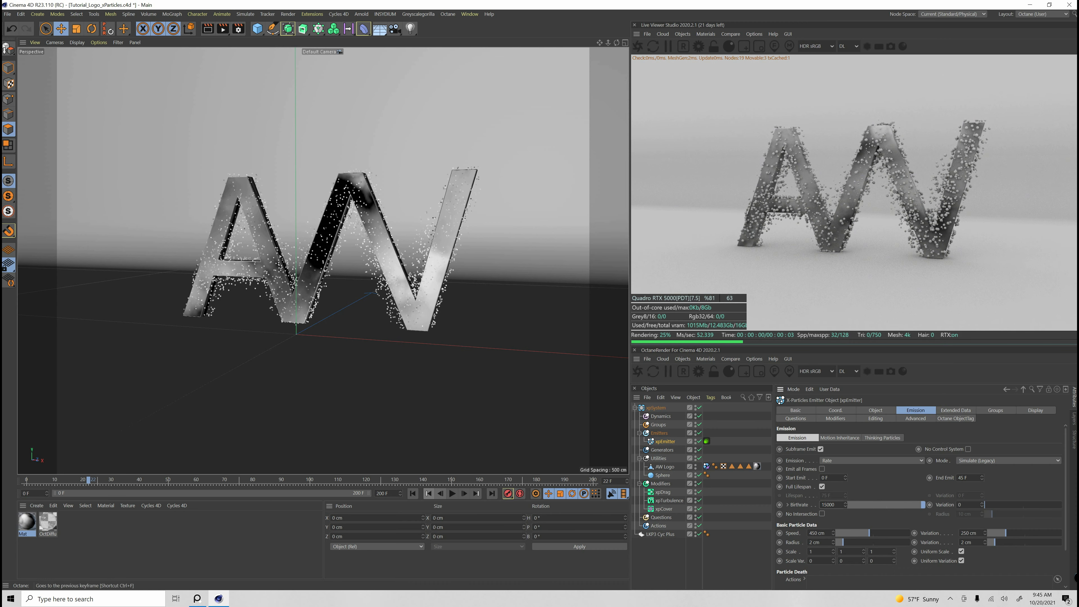
pyautogui.click(412, 494)
pyautogui.click(452, 493)
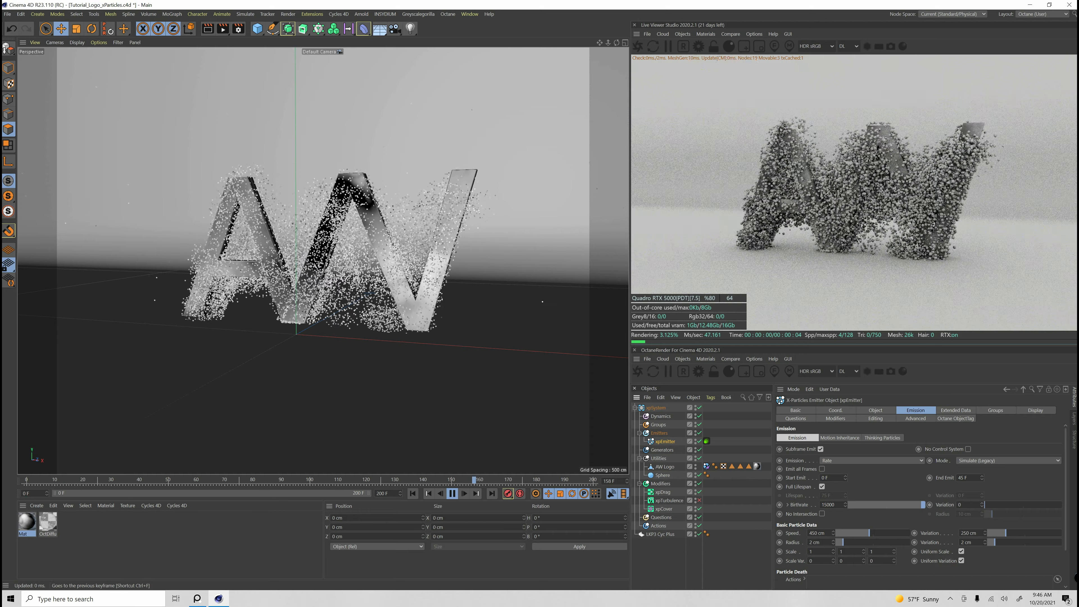
# Step: Stop the playback, replay the denser simulation from the first frame and pause it at frame 60
pyautogui.click(452, 494)
pyautogui.click(413, 493)
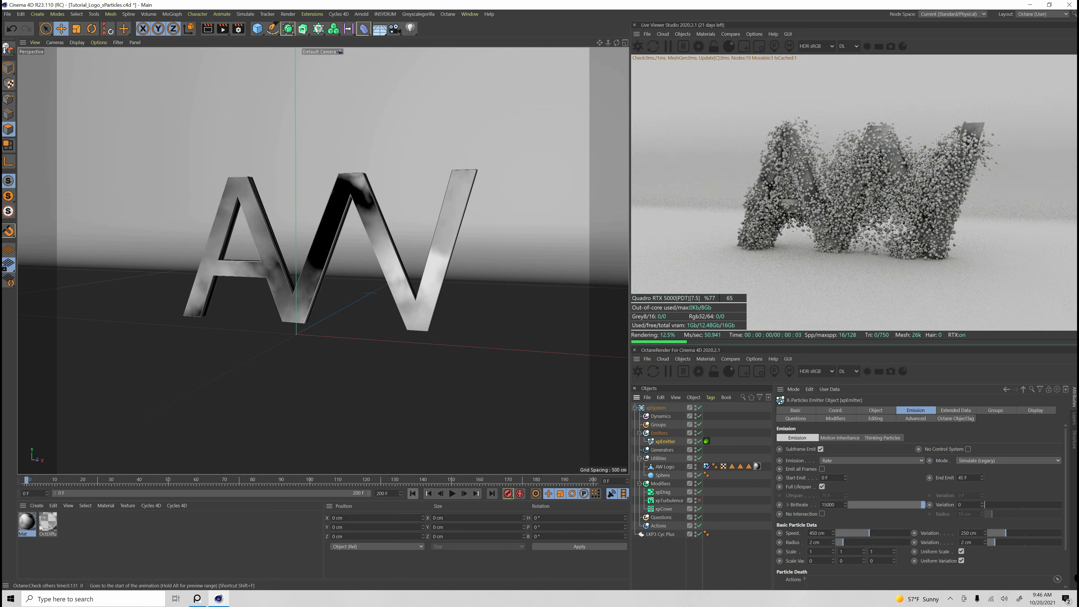
pyautogui.click(452, 493)
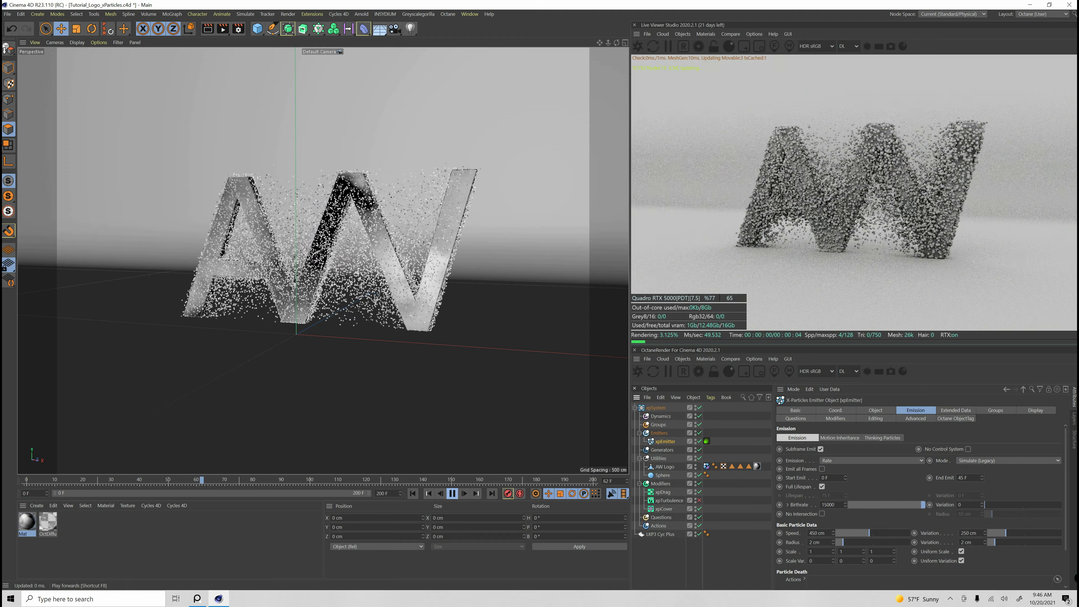
pyautogui.click(452, 493)
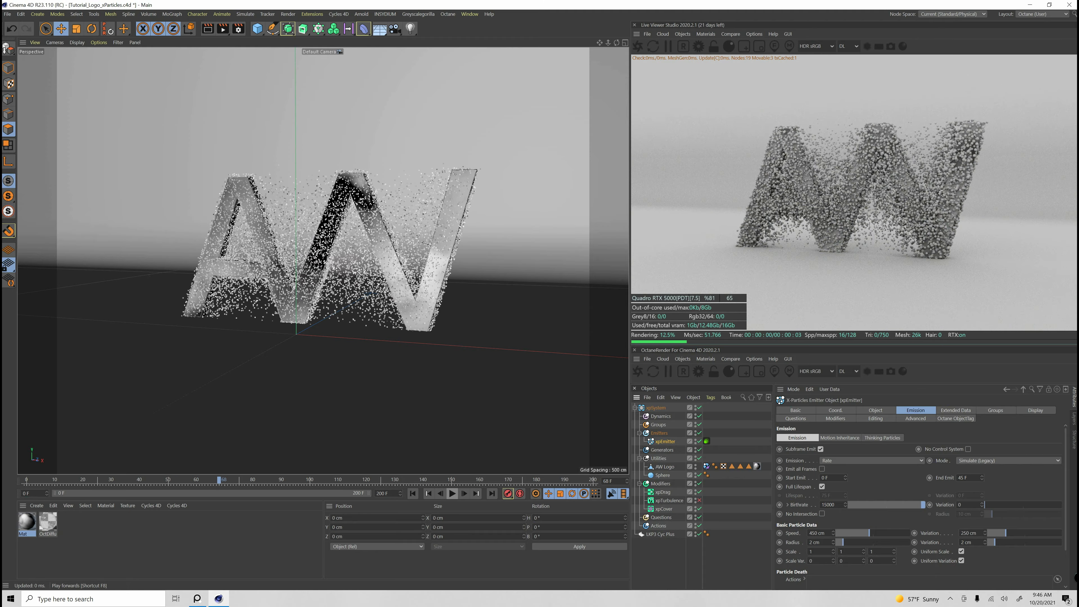
# Step: Create an Octane Specular material and apply it to the AW Logo object
pyautogui.hotkey('ctrl', 'shift', 'a')
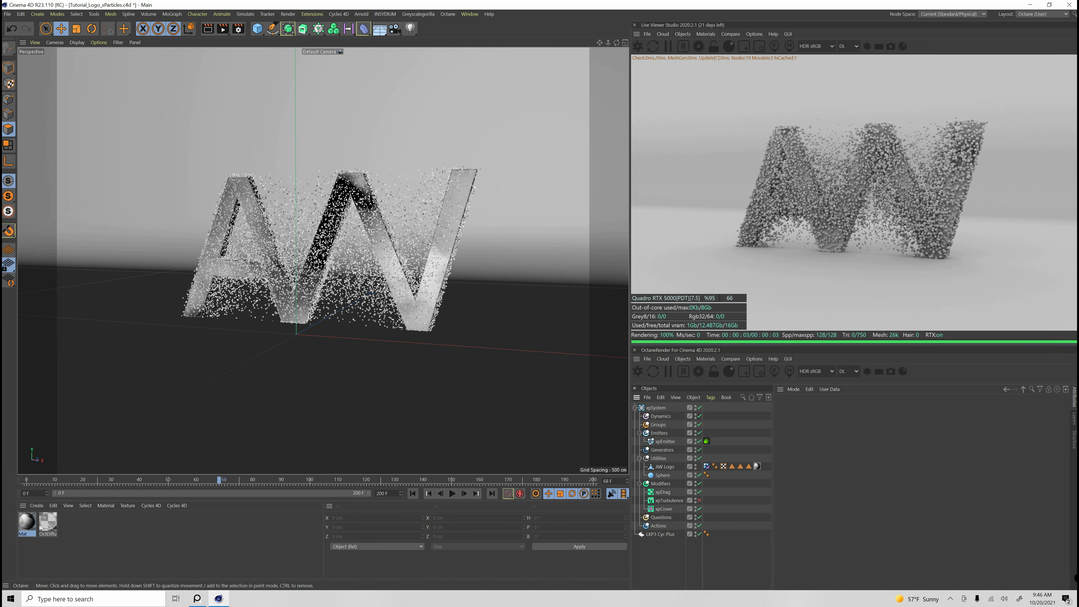
pyautogui.moveTo(616, 43); pyautogui.dragTo(617, 33)
pyautogui.keyDown('alt'); pyautogui.moveTo(323, 260); pyautogui.dragTo(374, 260, button='right'); pyautogui.keyUp('alt')
pyautogui.moveTo(608, 42); pyautogui.dragTo(599, 43)
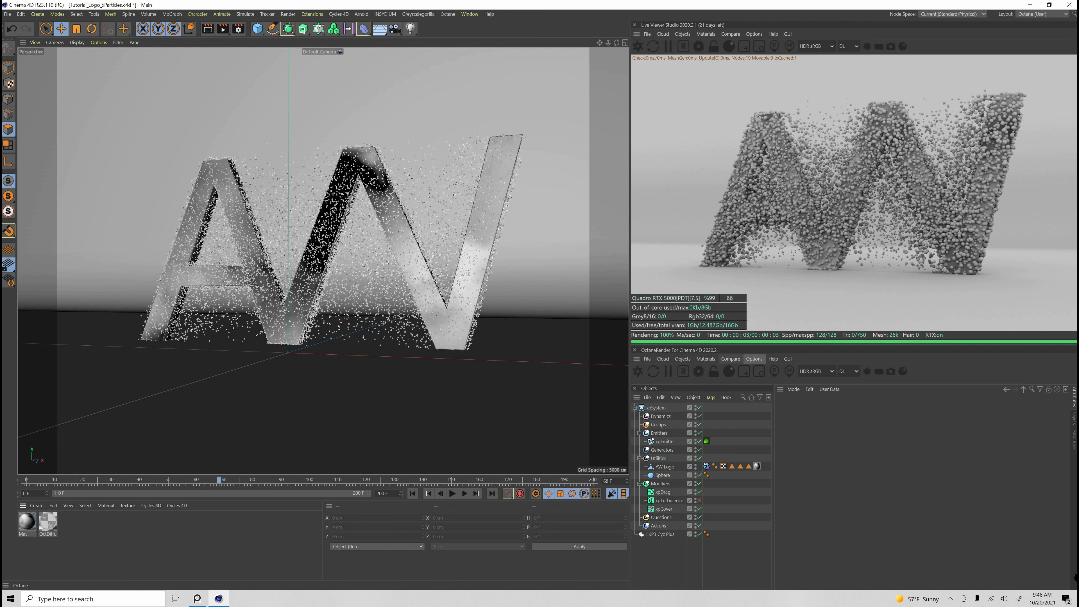
pyautogui.click(705, 359)
pyautogui.moveTo(723, 400)
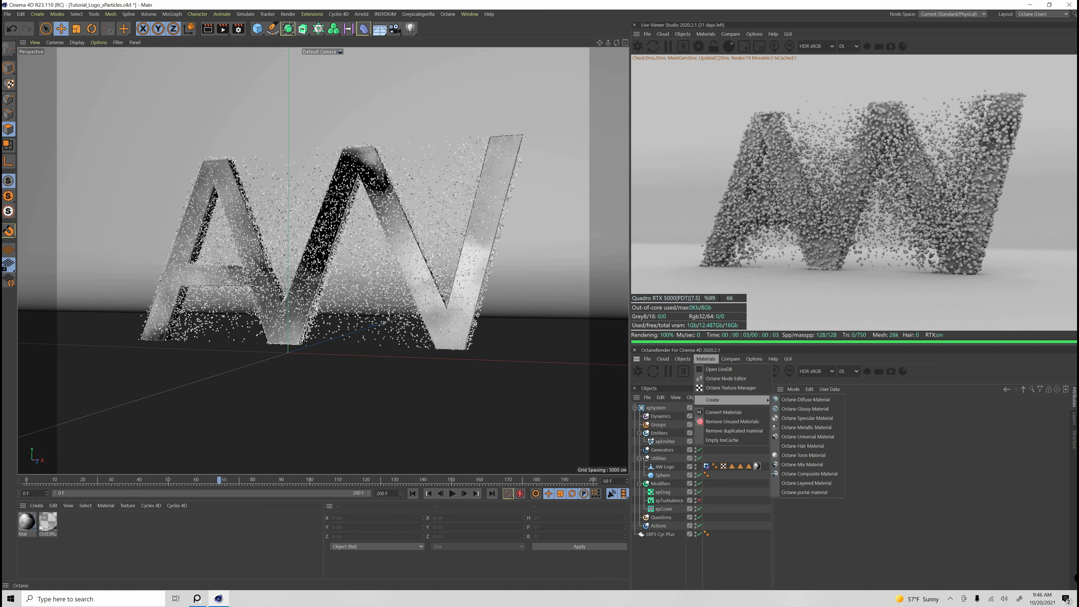
pyautogui.click(807, 418)
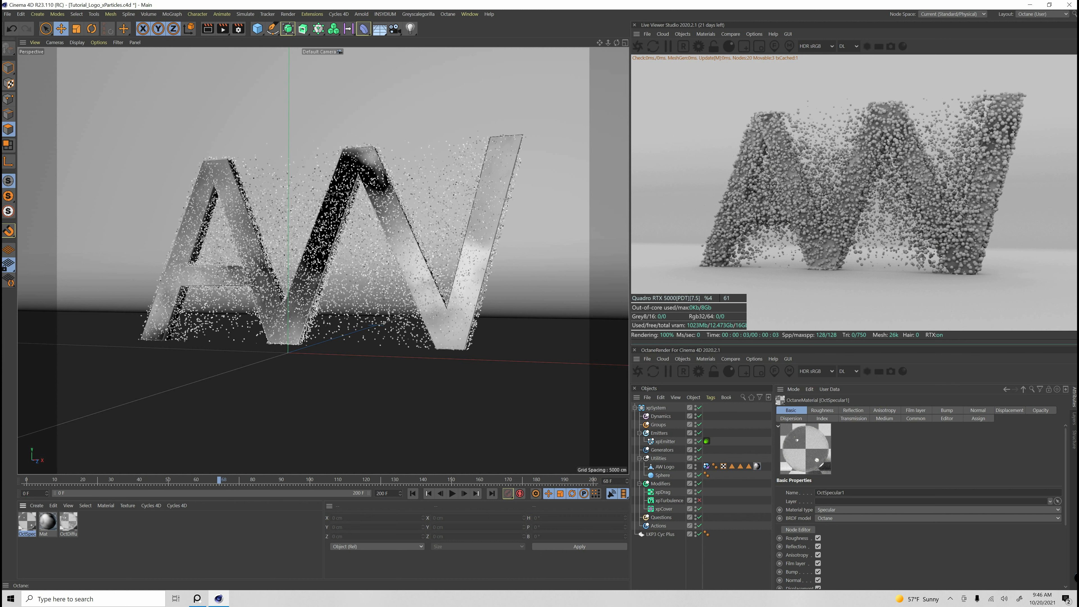
pyautogui.moveTo(28, 522); pyautogui.dragTo(664, 466)
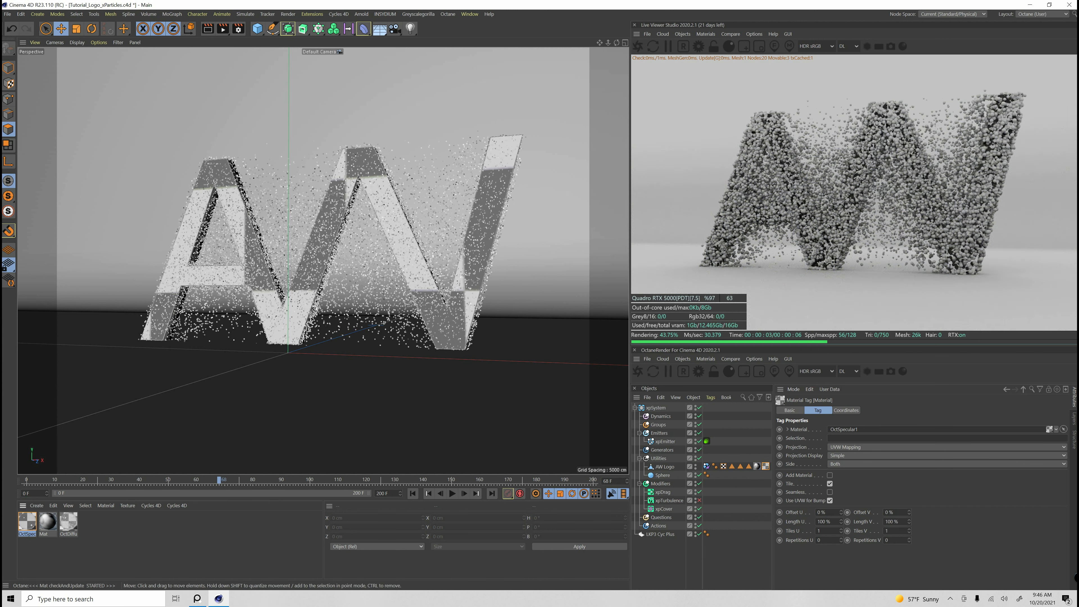
# Step: Set the new specular material's BRDF model to Beckmann and enable its fake shadows
pyautogui.doubleClick(28, 522)
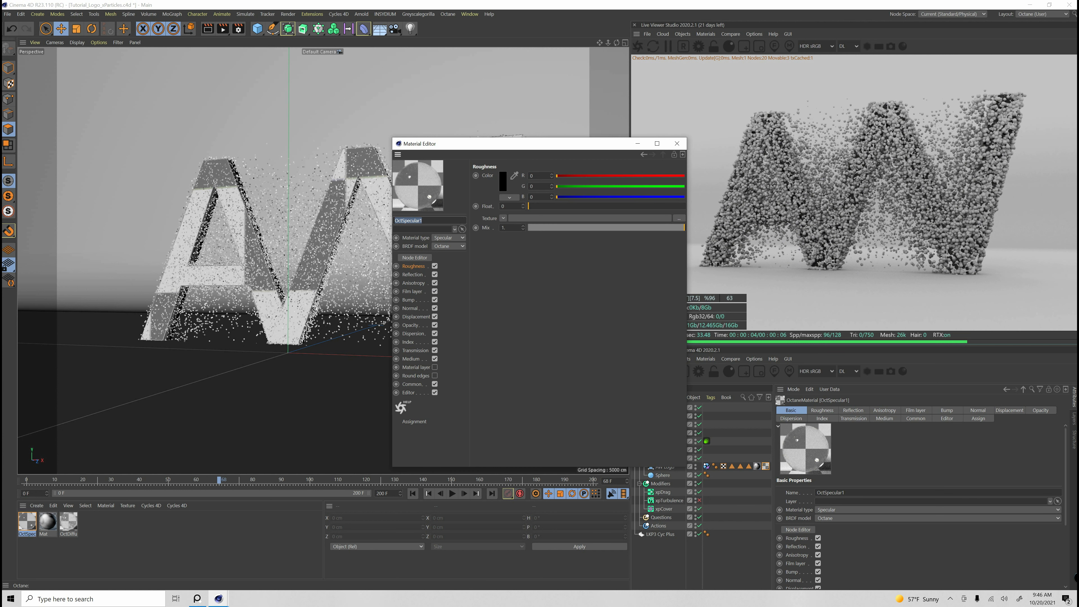
pyautogui.moveTo(540, 144); pyautogui.dragTo(558, 90)
pyautogui.click(469, 192)
pyautogui.click(467, 210)
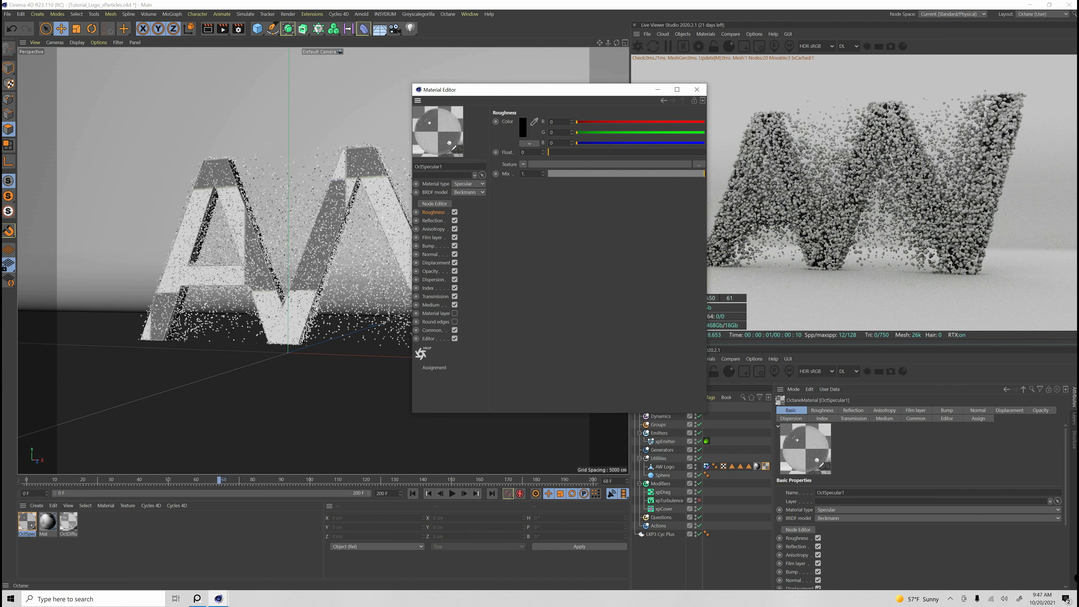
pyautogui.click(432, 330)
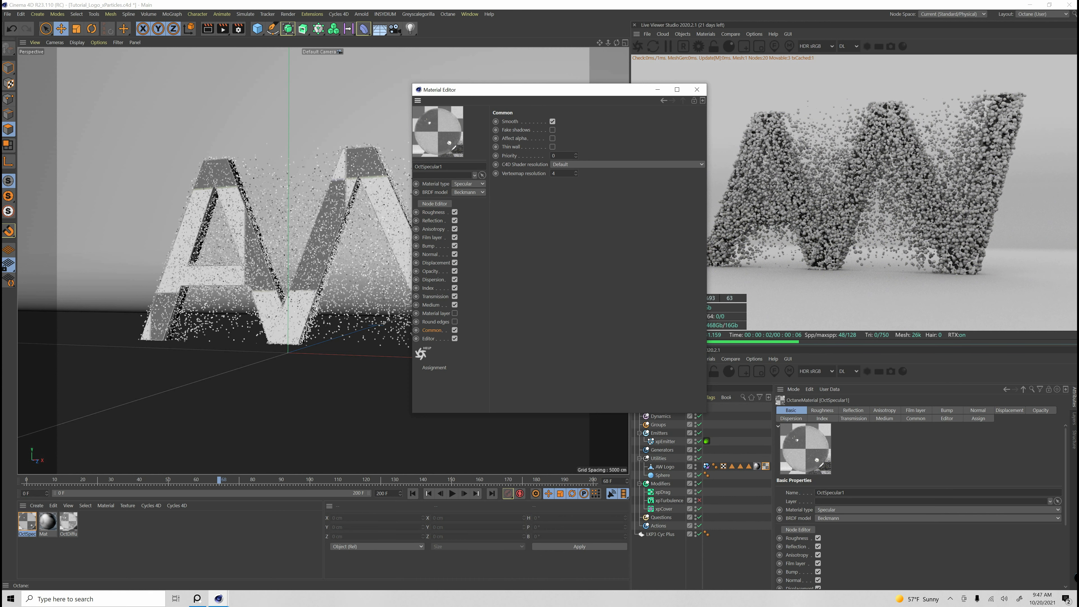
pyautogui.click(552, 129)
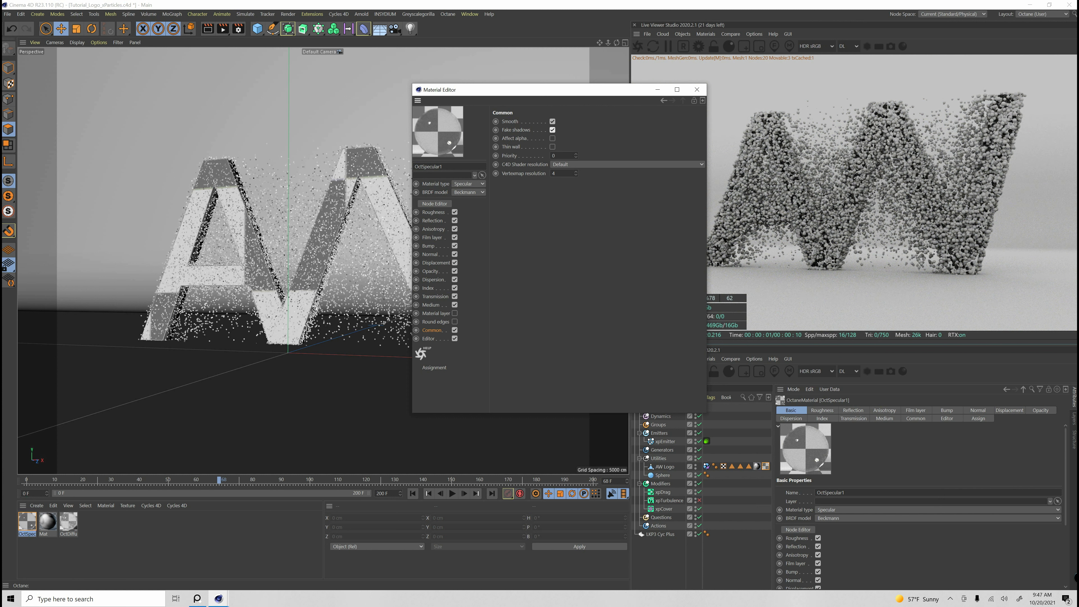
# Step: Rename the specular material as SSS
pyautogui.moveTo(444, 167); pyautogui.dragTo(410, 166)
pyautogui.write('SSS')
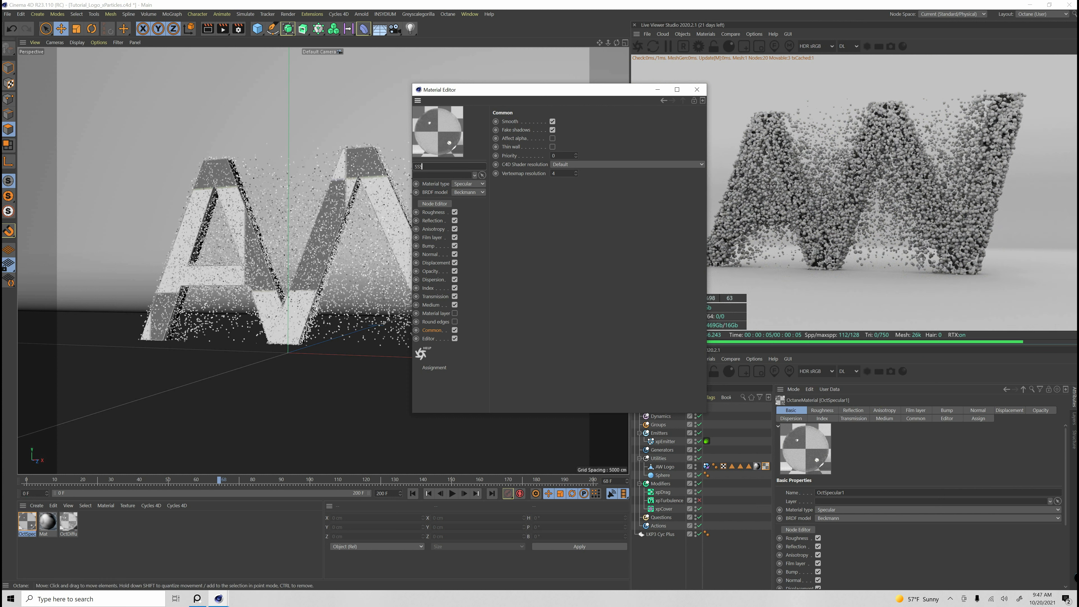
pyautogui.press('Return')
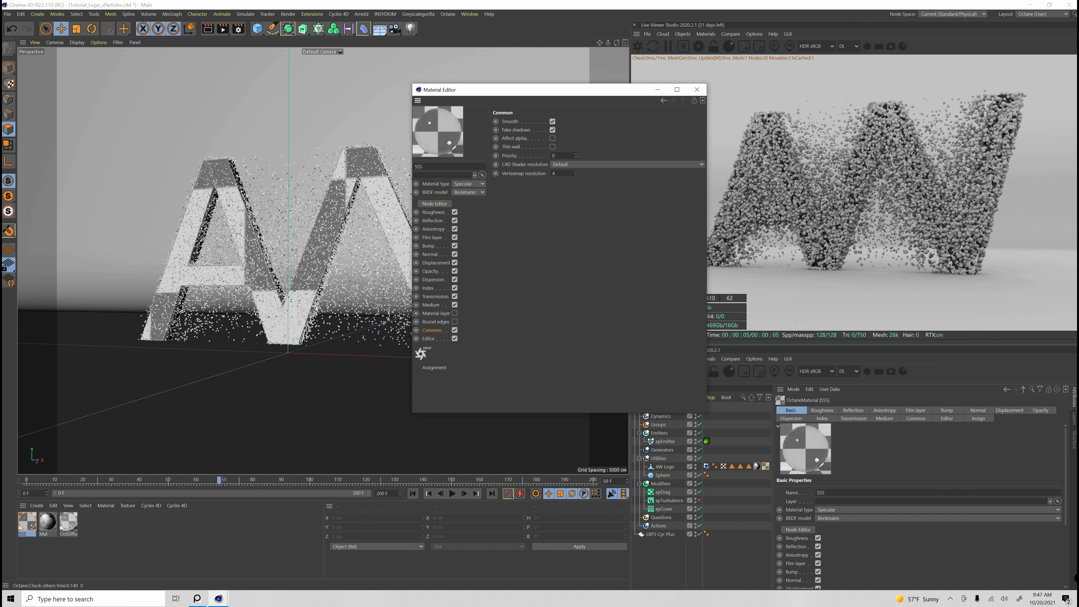
# Step: Open the SSS material's node graph and add a Scattering Medium to its medium channel
pyautogui.click(434, 204)
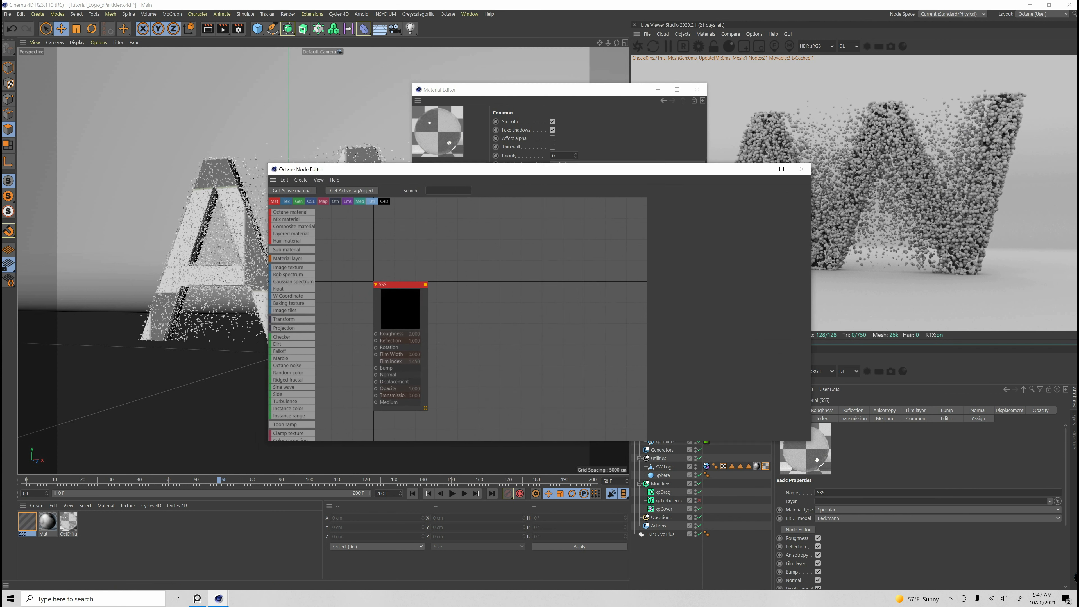
pyautogui.moveTo(451, 169); pyautogui.dragTo(464, 161)
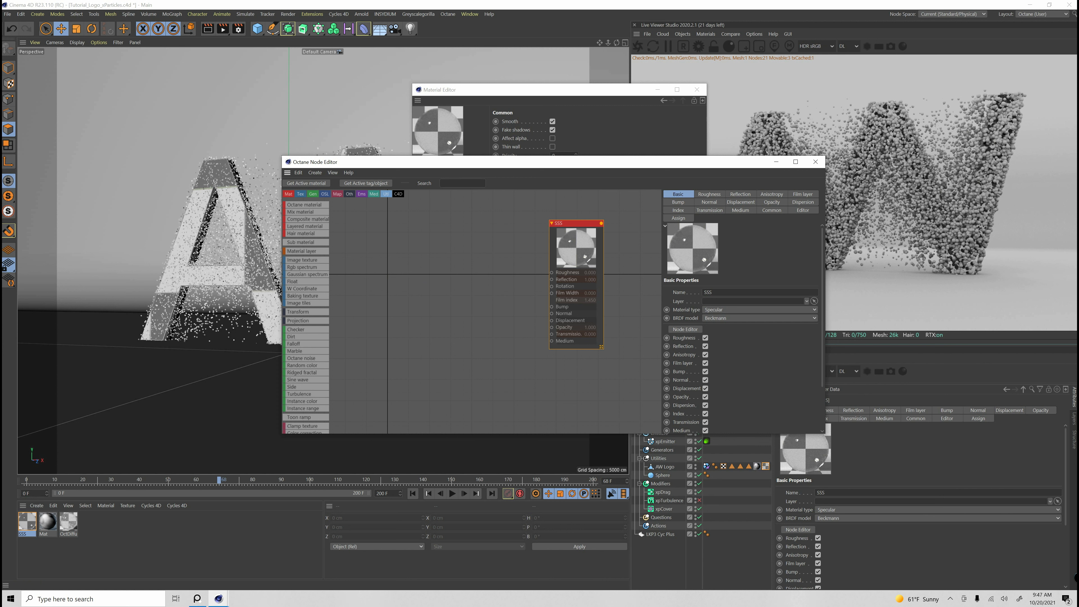
pyautogui.click(740, 210)
pyautogui.click(721, 289)
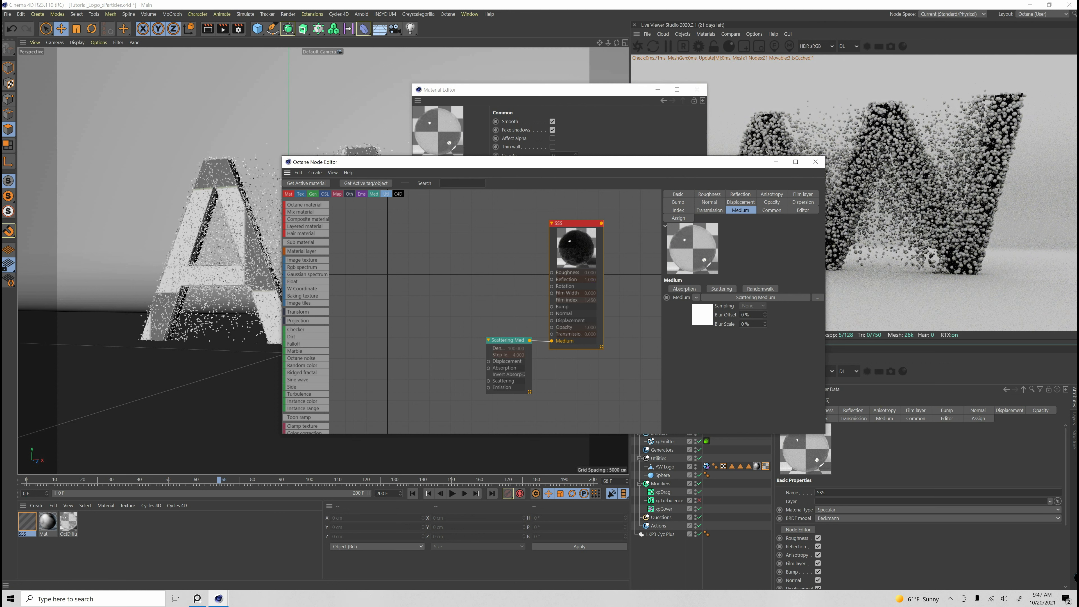
# Step: Add two RGB Spectrum nodes, connecting one to the Scattering Medium's absorption input and the other to its scattering input
pyautogui.moveTo(506, 340); pyautogui.dragTo(500, 338)
pyautogui.write('rgb')
pyautogui.click(307, 205)
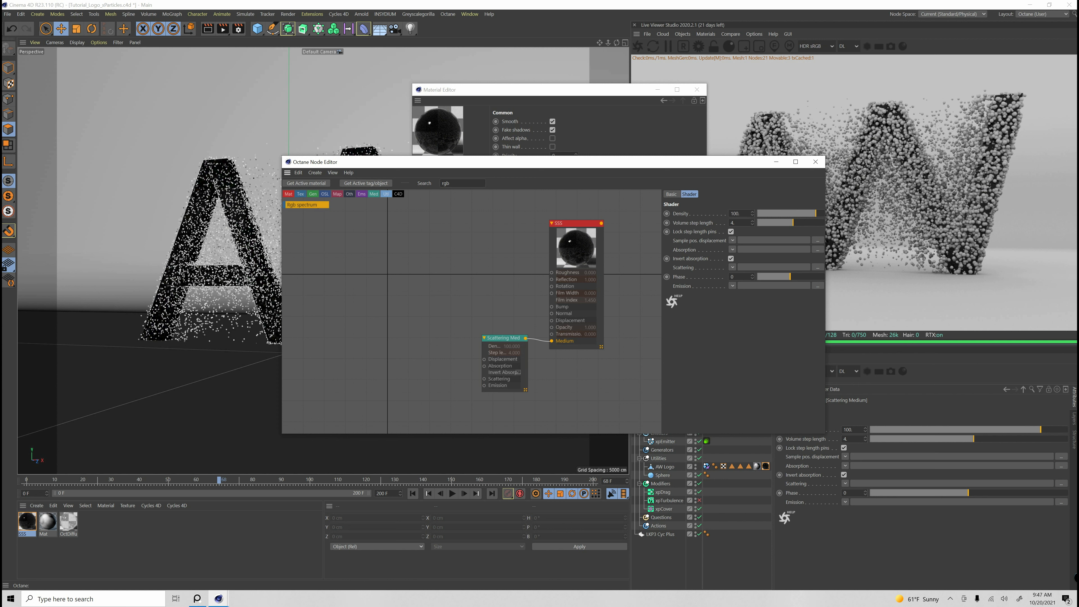
pyautogui.moveTo(307, 205); pyautogui.dragTo(484, 366)
pyautogui.moveTo(307, 205); pyautogui.dragTo(423, 370)
pyautogui.moveTo(322, 161); pyautogui.dragTo(301, 148)
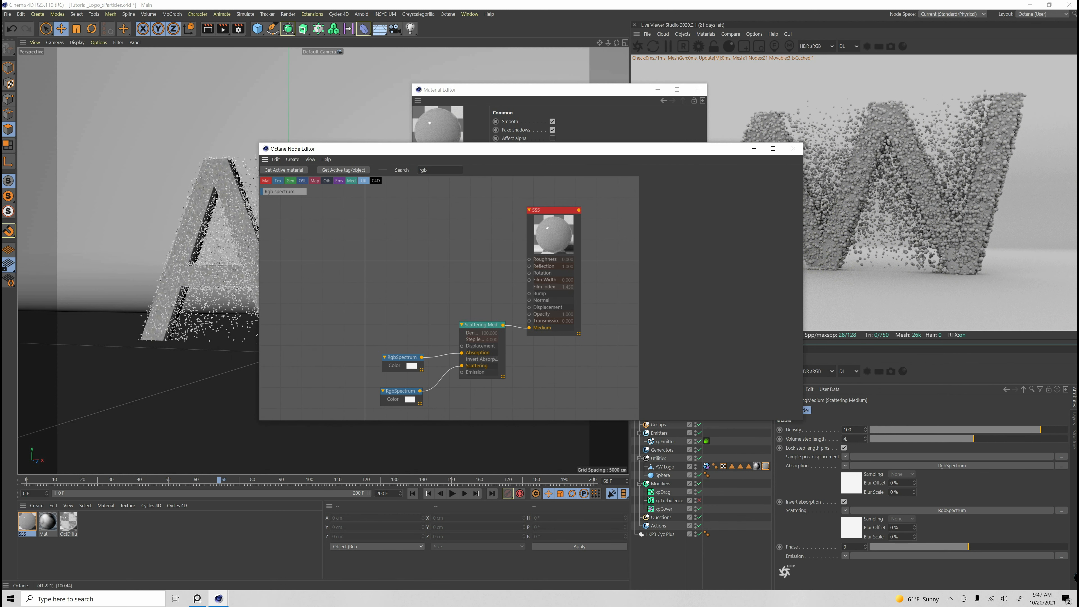
# Step: Set the absorption RGB Spectrum to a pale blue of R 0.7347, G 0.874665, B 0.93
pyautogui.click(411, 366)
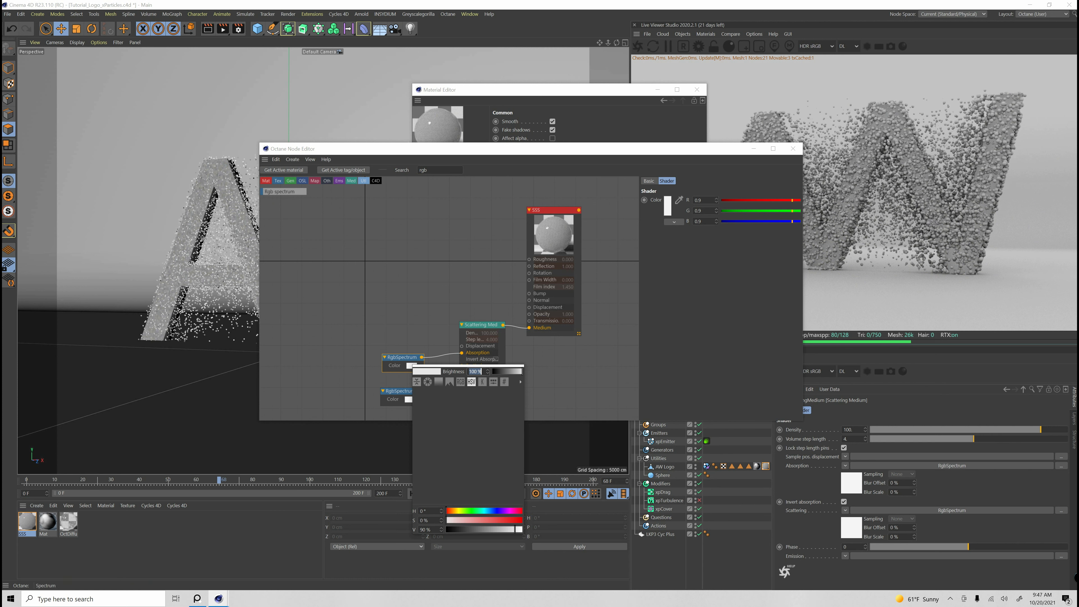
pyautogui.click(488, 511)
pyautogui.click(473, 520)
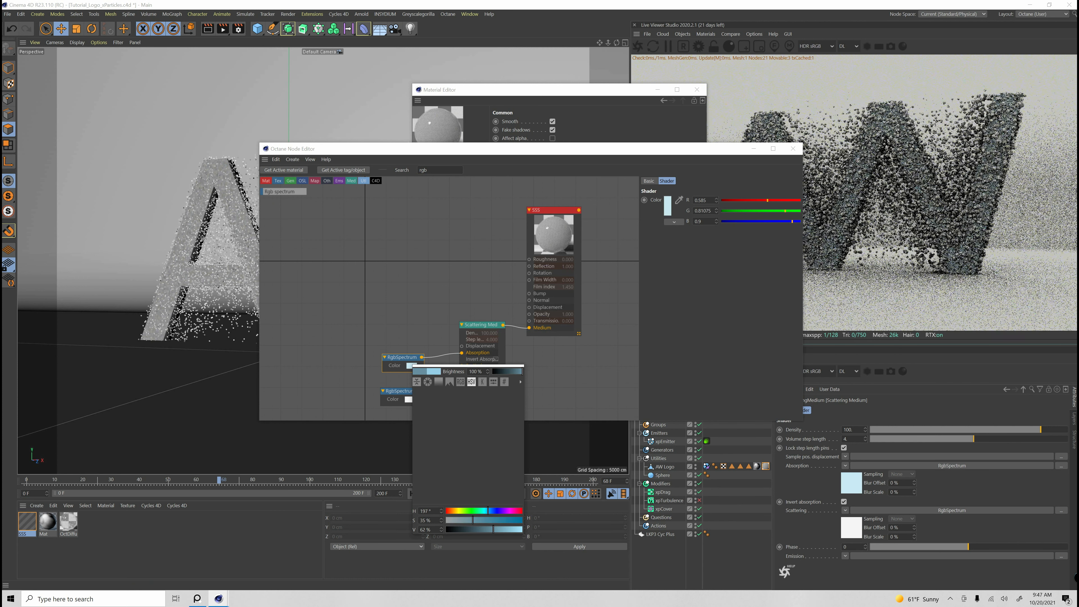
pyautogui.click(508, 530)
pyautogui.moveTo(508, 529); pyautogui.dragTo(462, 520)
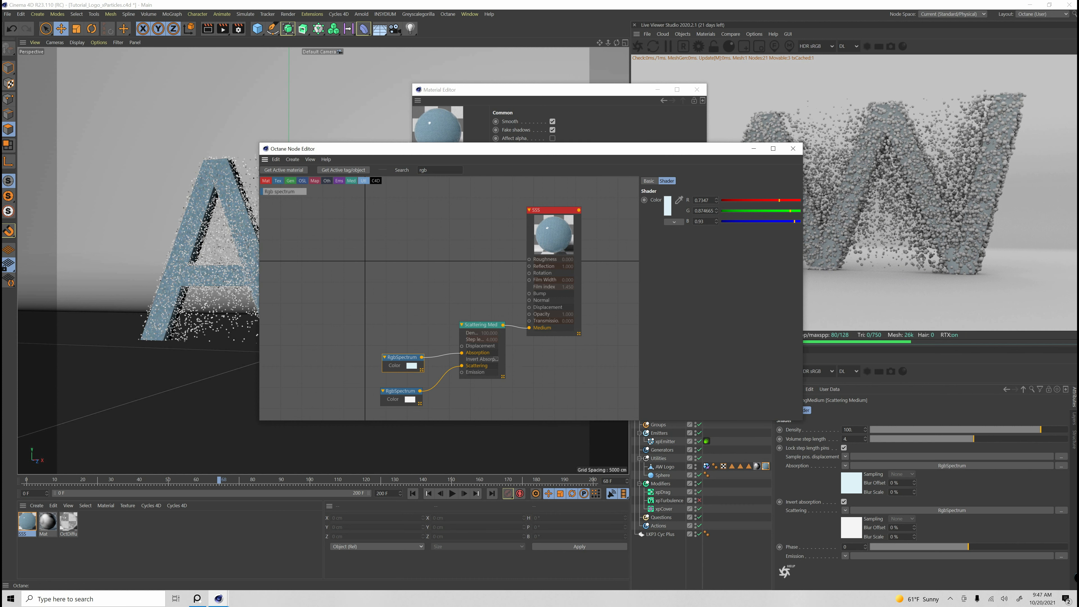
# Step: Paste the pale blue absorption colour into the scattering RGB Spectrum node
pyautogui.click(410, 399)
pyautogui.rightClick(419, 402)
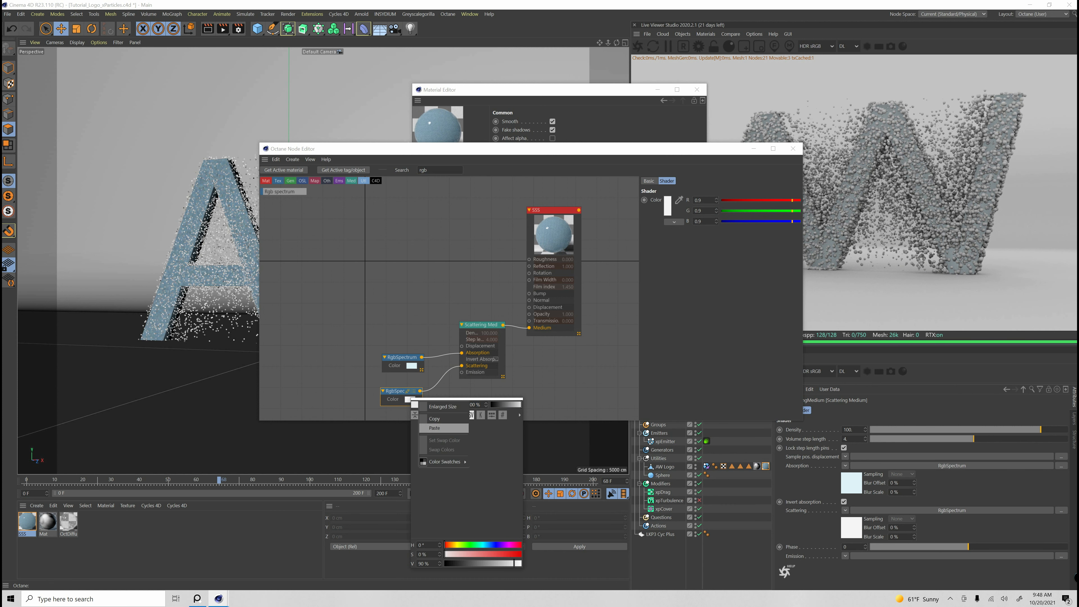
pyautogui.click(434, 428)
pyautogui.click(480, 415)
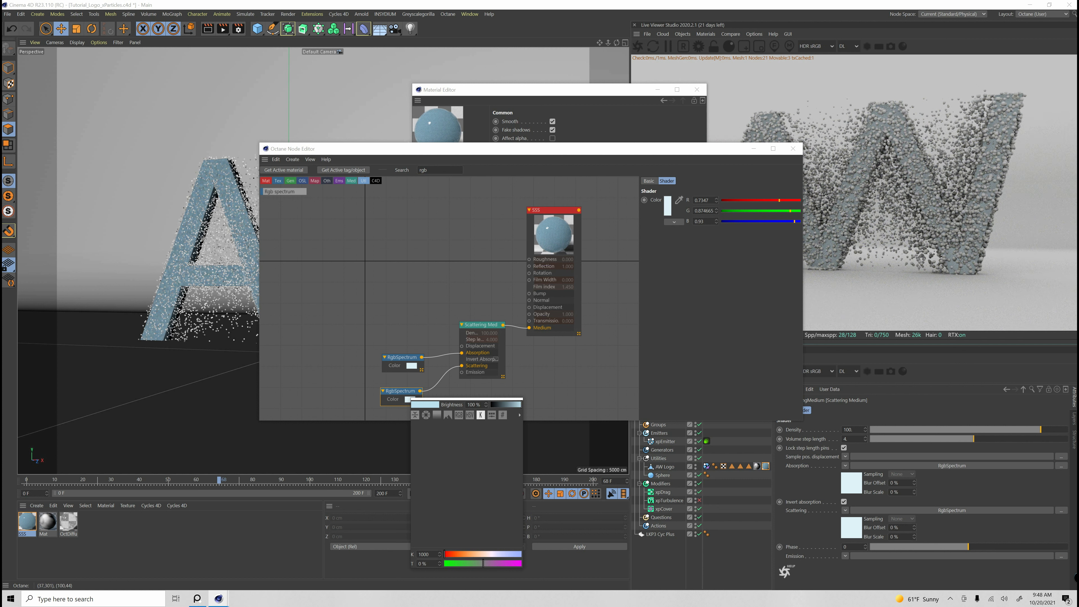
# Step: Set the scattering RGB Spectrum's colour to the pale pink harmony swatch of R 0.93, G 0.7347, B 0.777013
pyautogui.click(426, 415)
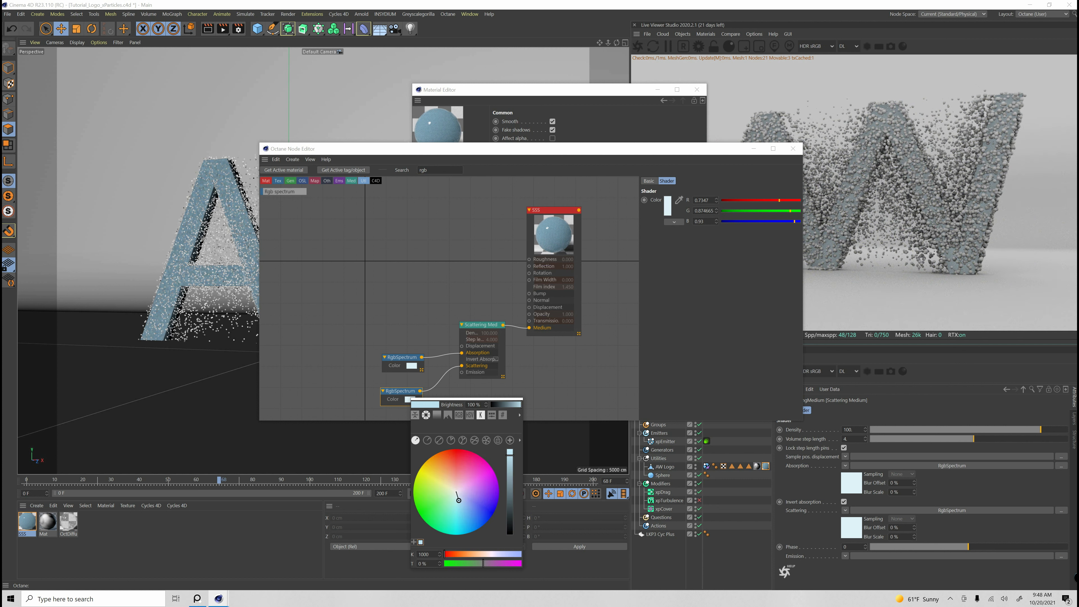
pyautogui.click(462, 440)
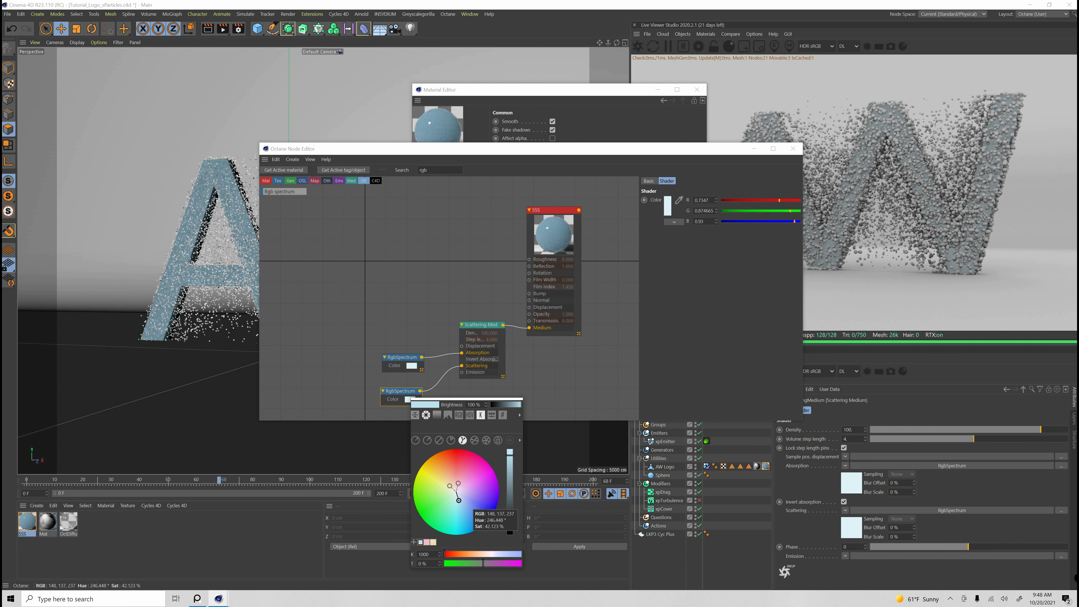
pyautogui.click(427, 541)
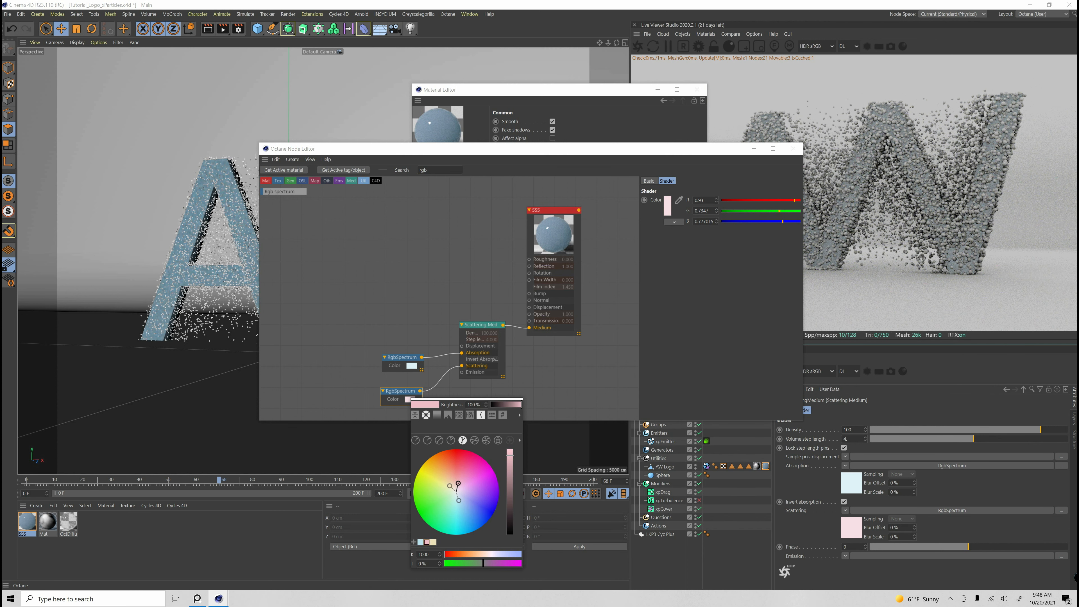
# Step: Lower the Scattering Medium's density to about 14.07, raise its volume step length to about 8, and space out the nodes
pyautogui.click(478, 325)
pyautogui.moveTo(478, 325); pyautogui.dragTo(468, 269)
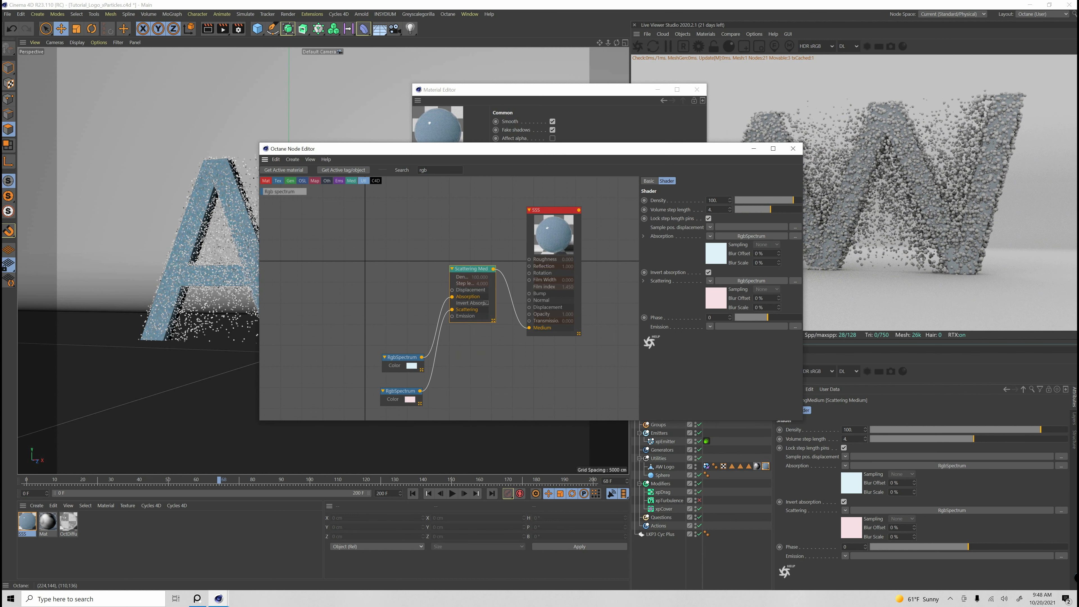
pyautogui.moveTo(1040, 430)
pyautogui.mouseDown()
pyautogui.moveTo(979, 429)
pyautogui.moveTo(1025, 430)
pyautogui.mouseUp()
pyautogui.moveTo(790, 200)
pyautogui.mouseDown()
pyautogui.moveTo(774, 209)
pyautogui.moveTo(791, 200)
pyautogui.mouseUp()
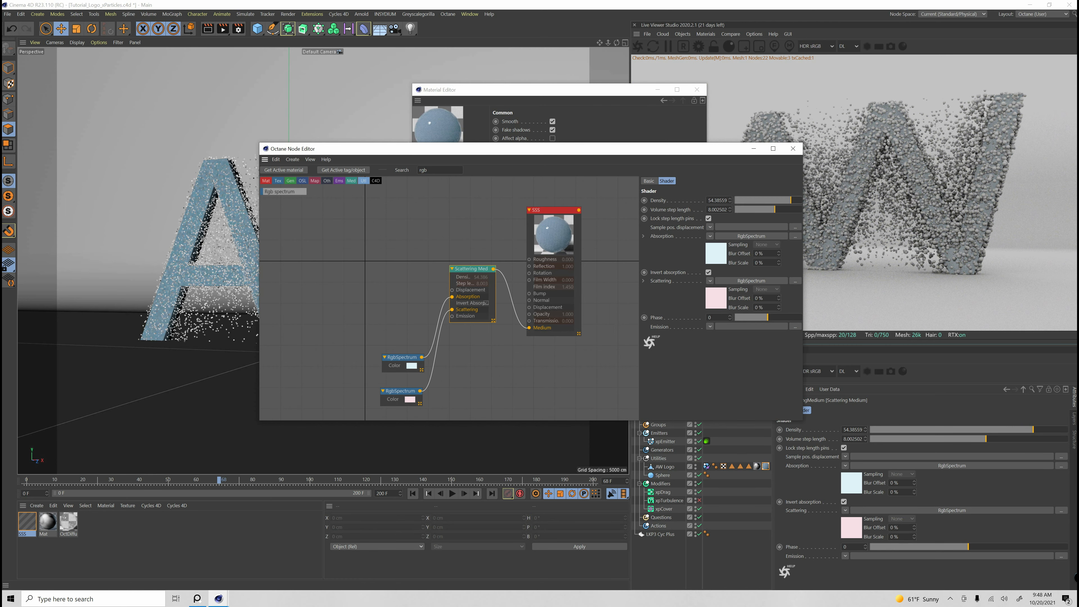
pyautogui.moveTo(471, 269); pyautogui.dragTo(469, 272)
pyautogui.moveTo(792, 200); pyautogui.dragTo(785, 200)
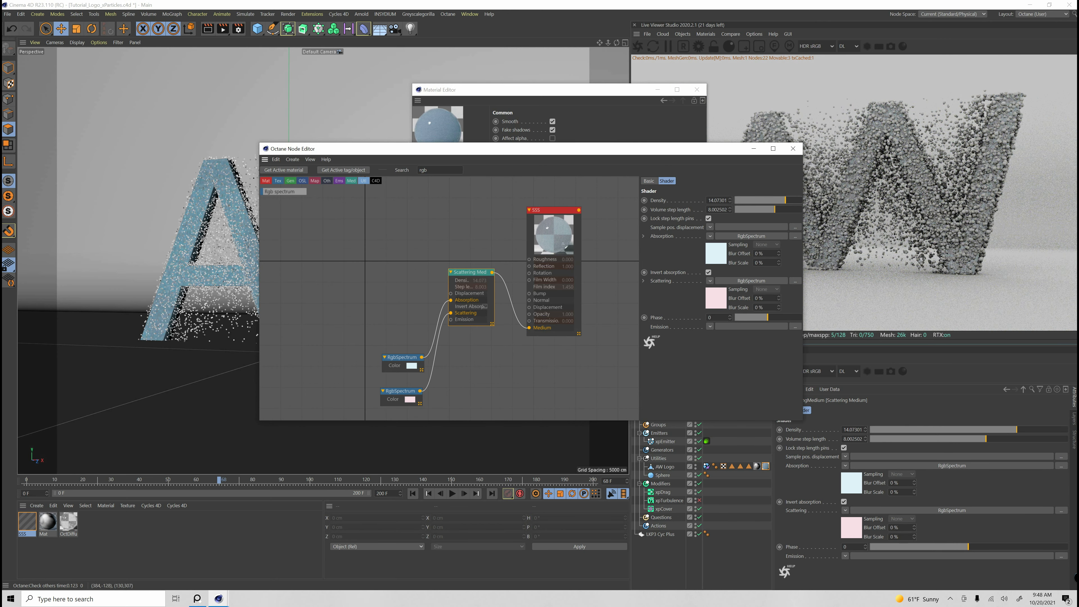
pyautogui.moveTo(553, 210); pyautogui.dragTo(595, 206)
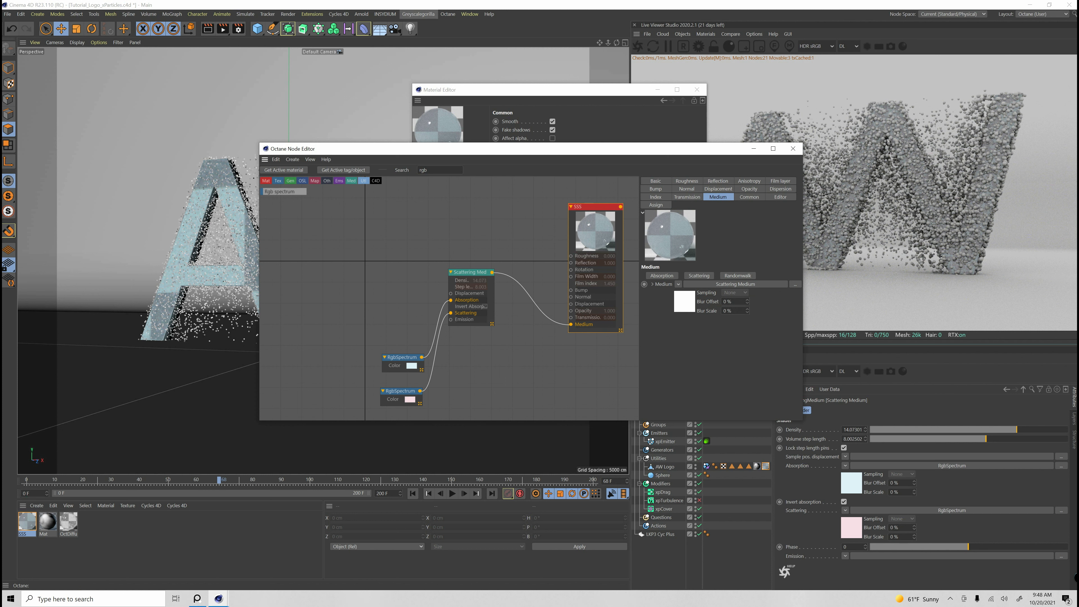
# Step: Add the Smudges 39 texture from the Plus Library's Surface Imperfections: Smudges category to the SSS node graph
pyautogui.click(418, 14)
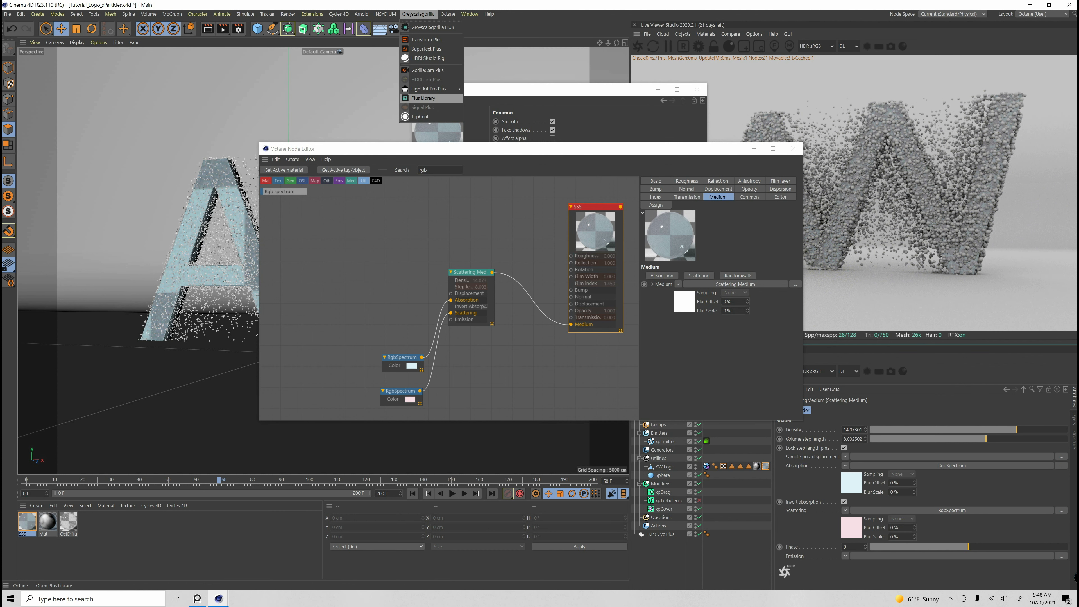
pyautogui.click(425, 98)
pyautogui.moveTo(467, 203); pyautogui.dragTo(709, 166)
pyautogui.click(438, 190)
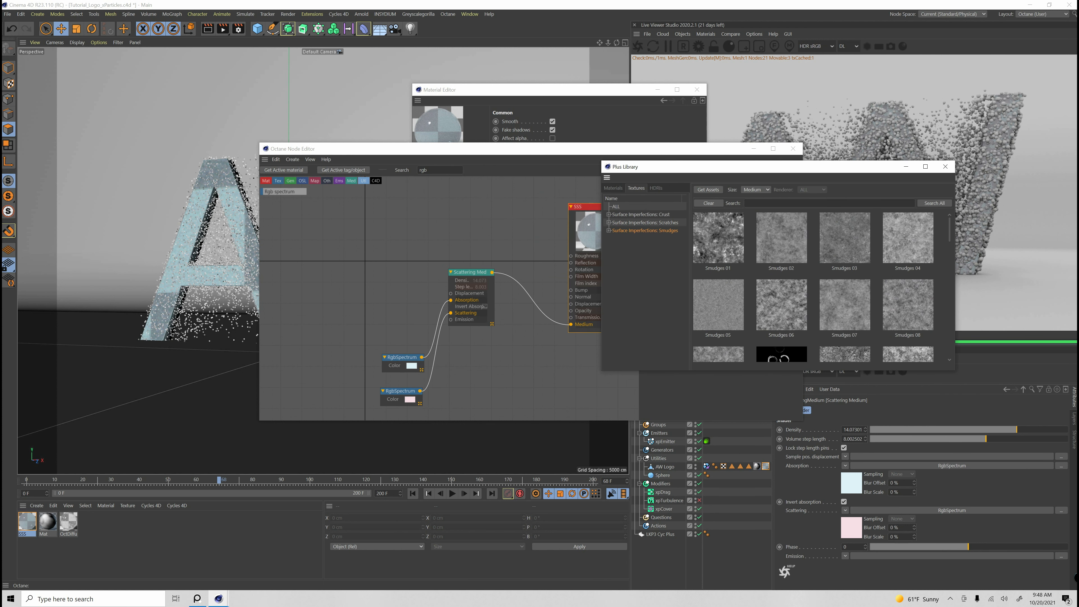
pyautogui.click(645, 223)
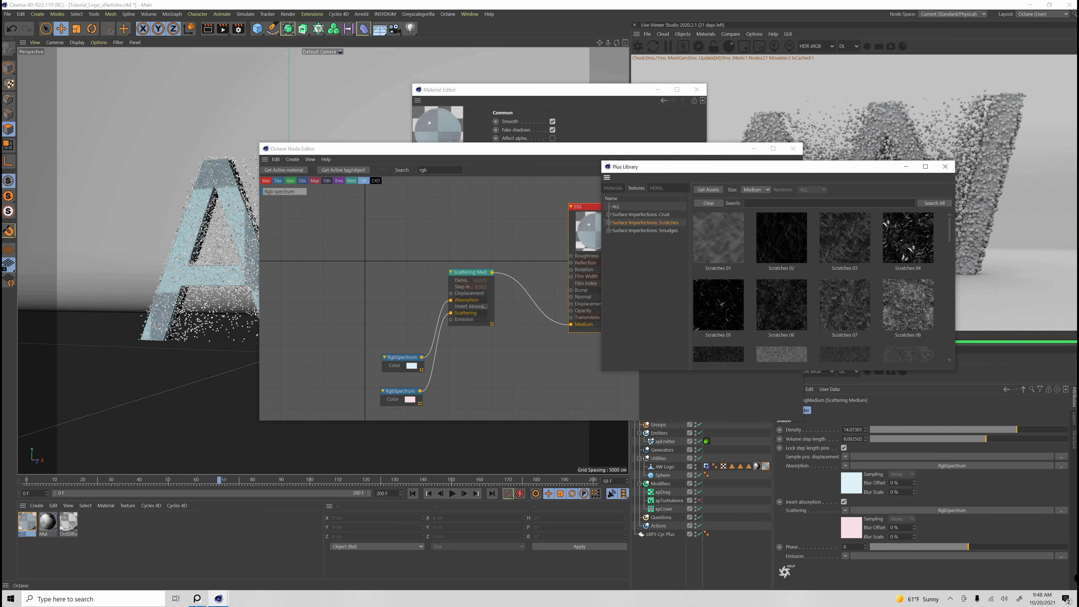
pyautogui.click(645, 231)
pyautogui.scroll(-5, 813, 287)
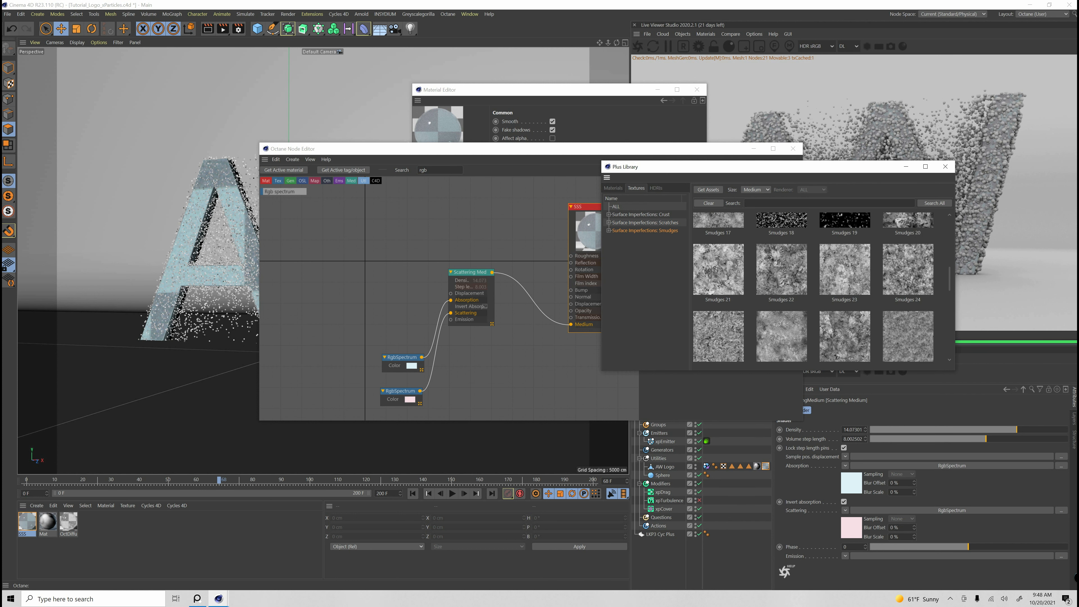
pyautogui.scroll(-1, 813, 287)
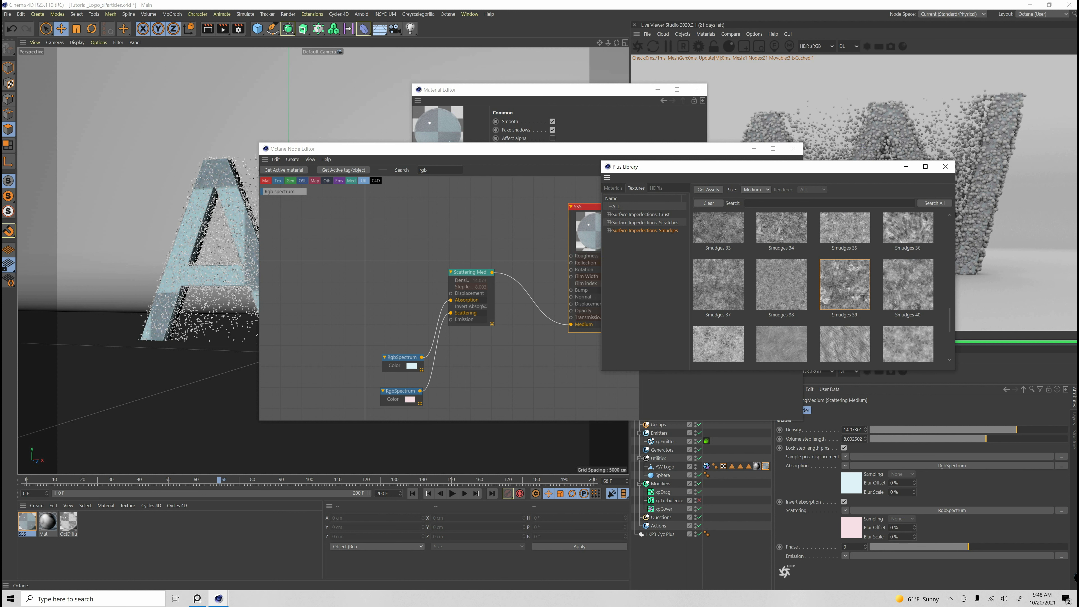
pyautogui.moveTo(844, 284)
pyautogui.mouseDown()
pyautogui.moveTo(469, 208)
pyautogui.moveTo(478, 169)
pyautogui.mouseUp()
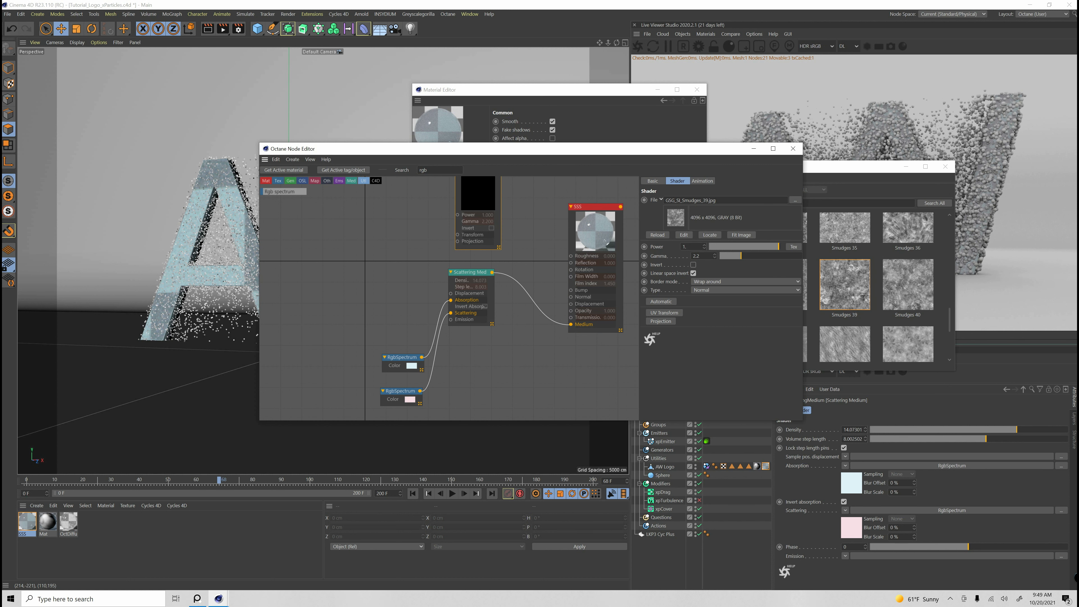
# Step: Connect the smudge image texture to the SSS material's roughness channel
pyautogui.moveTo(522, 238); pyautogui.dragTo(570, 272, button='middle')
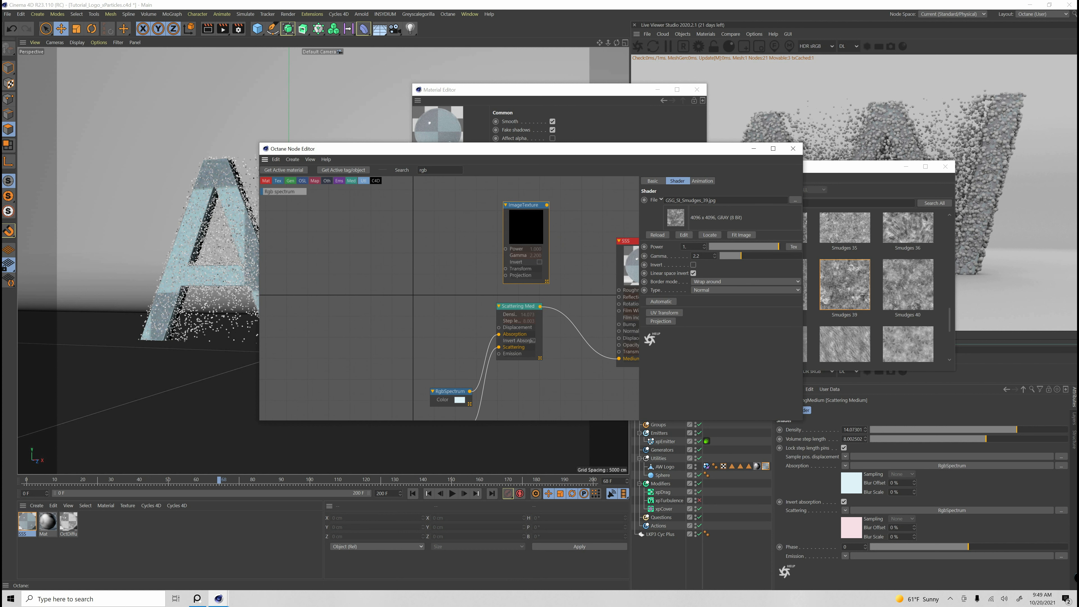
pyautogui.moveTo(523, 205)
pyautogui.mouseDown()
pyautogui.moveTo(496, 206)
pyautogui.moveTo(522, 204)
pyautogui.mouseUp()
pyautogui.moveTo(521, 206); pyautogui.dragTo(472, 201, button='middle')
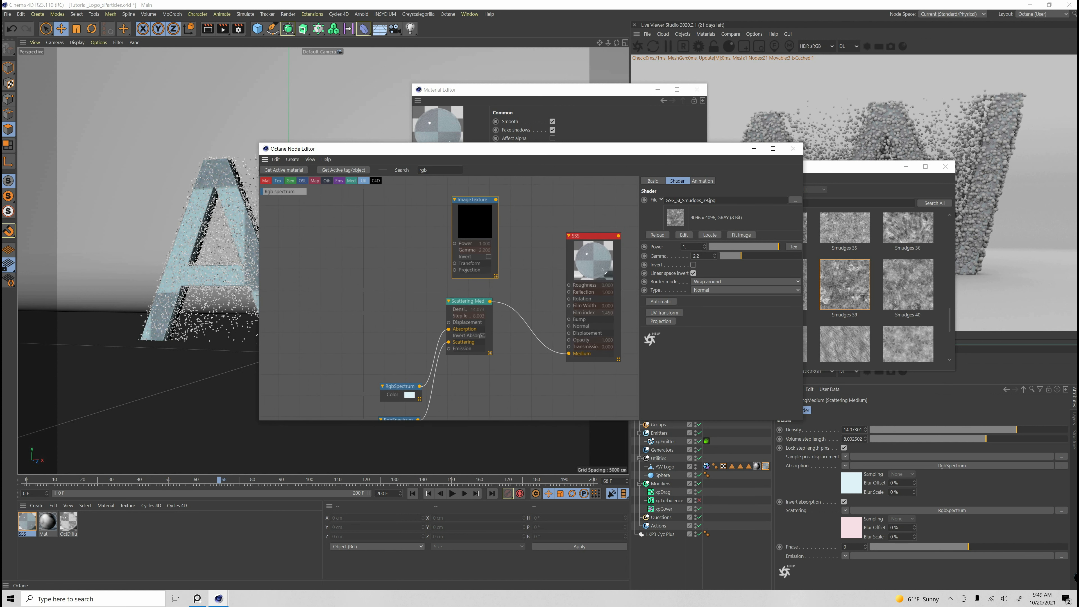
pyautogui.moveTo(496, 200); pyautogui.dragTo(568, 285)
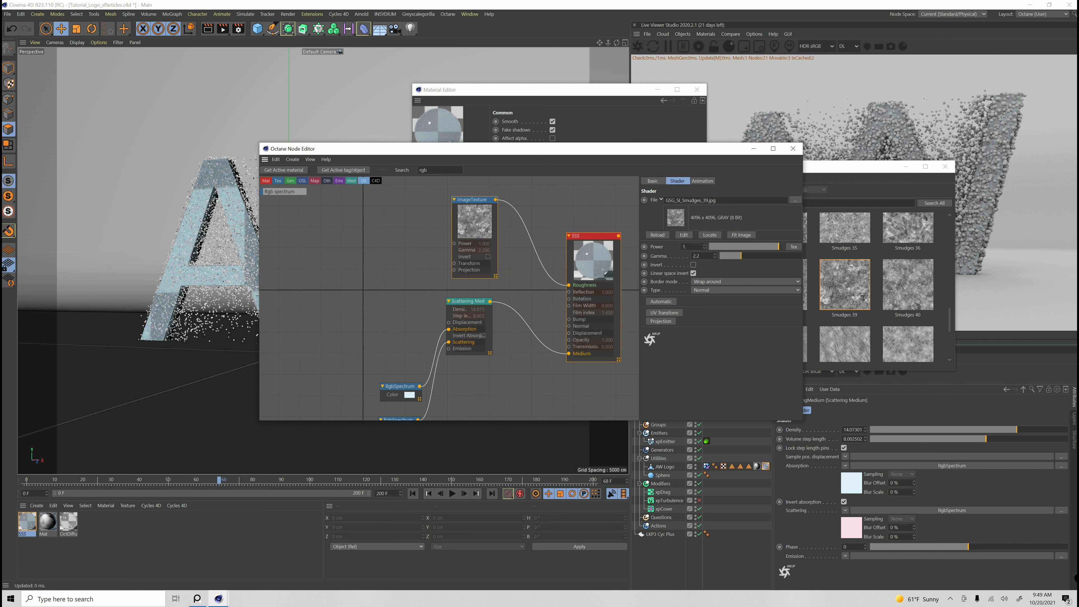
# Step: Insert an Octane Gradient between the smudge texture and roughness, and move its black knot inward to about a fifth of the ramp
pyautogui.doubleClick(423, 170)
pyautogui.write('g')
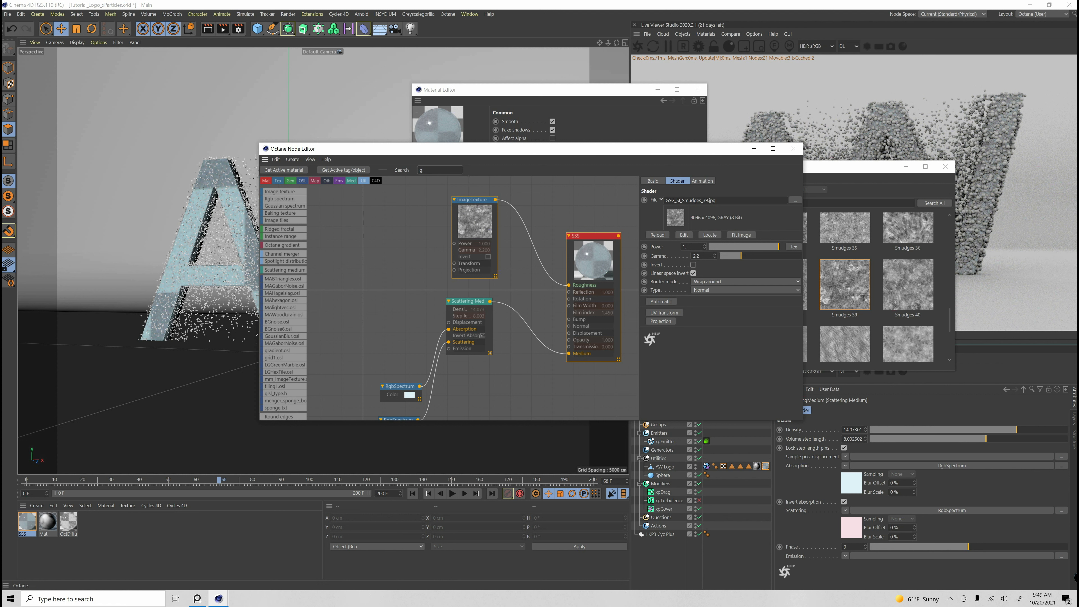
pyautogui.write('rad')
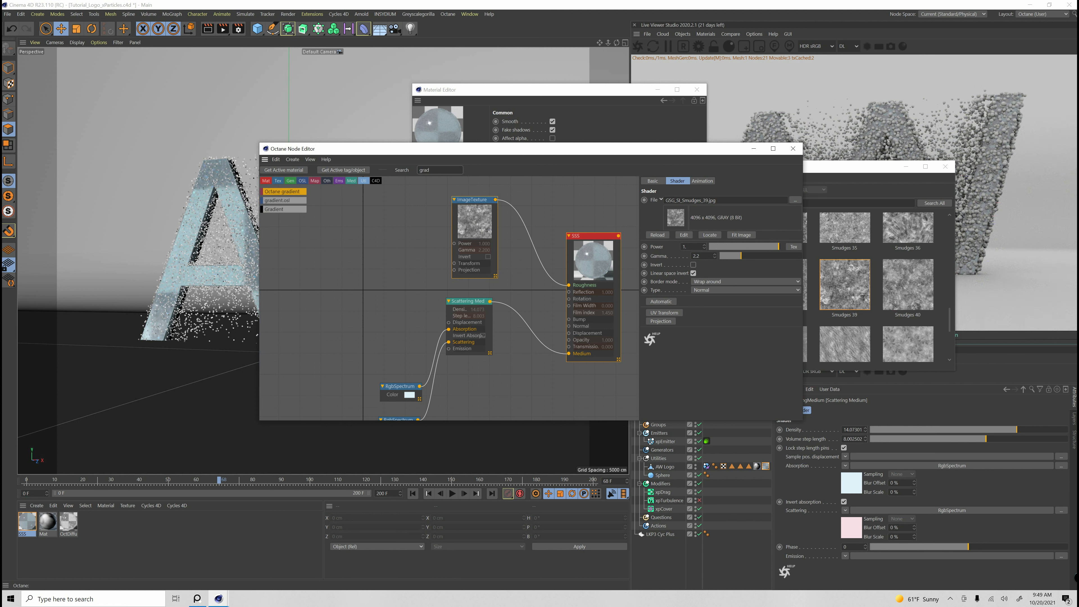
pyautogui.moveTo(282, 191); pyautogui.dragTo(533, 246)
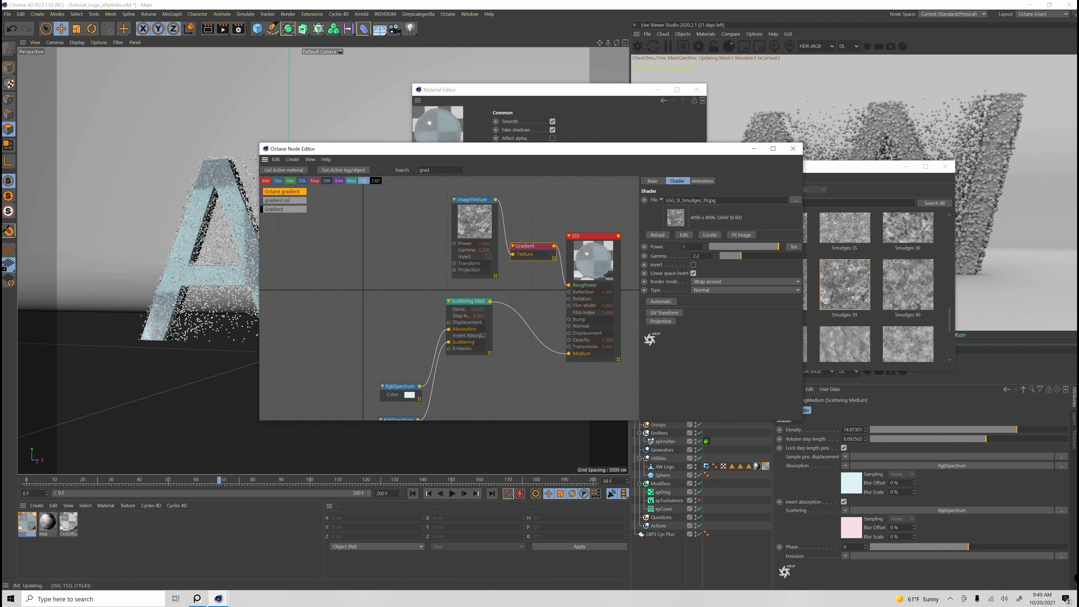
pyautogui.moveTo(474, 200); pyautogui.dragTo(437, 203)
pyautogui.moveTo(529, 246); pyautogui.dragTo(517, 244)
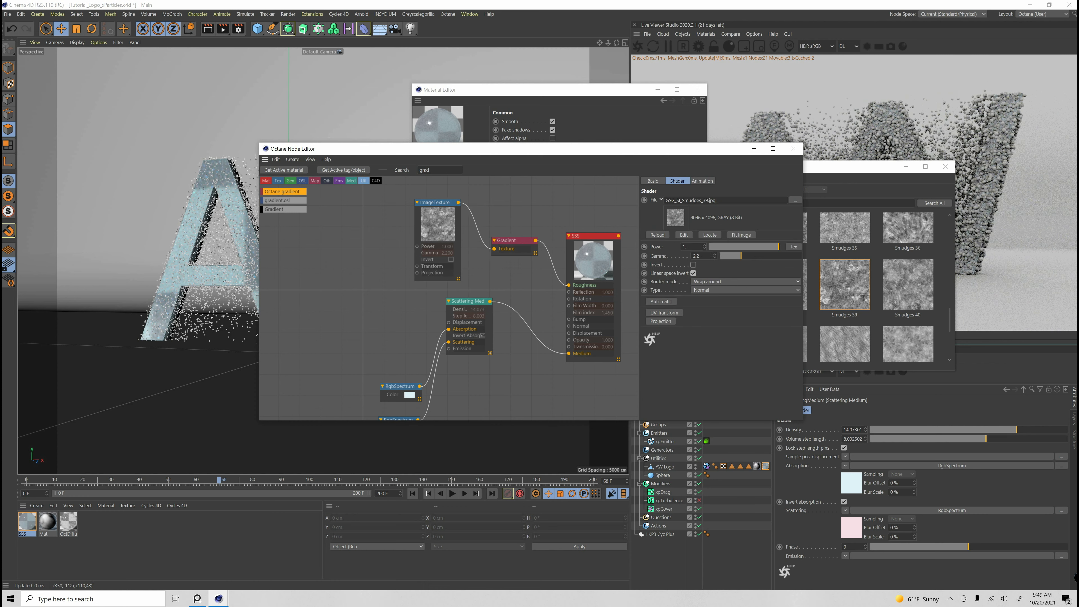
pyautogui.moveTo(684, 286); pyautogui.dragTo(712, 286)
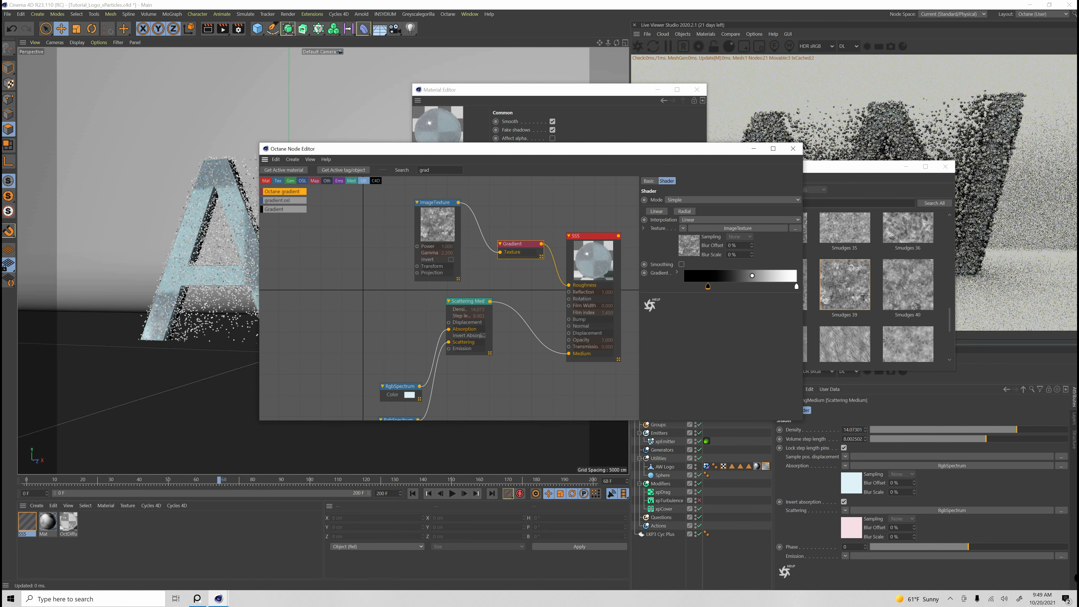
# Step: Add a UV transform to the smudge texture and set its scale to 6 with the aspect ratio locked
pyautogui.click(437, 204)
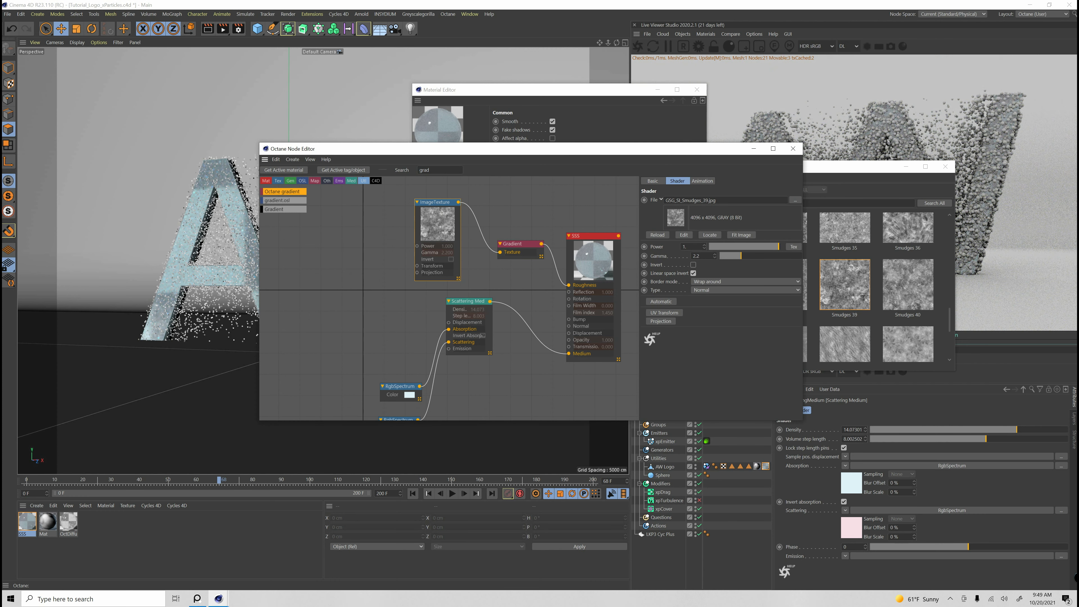
pyautogui.click(663, 313)
pyautogui.moveTo(368, 266); pyautogui.dragTo(347, 268)
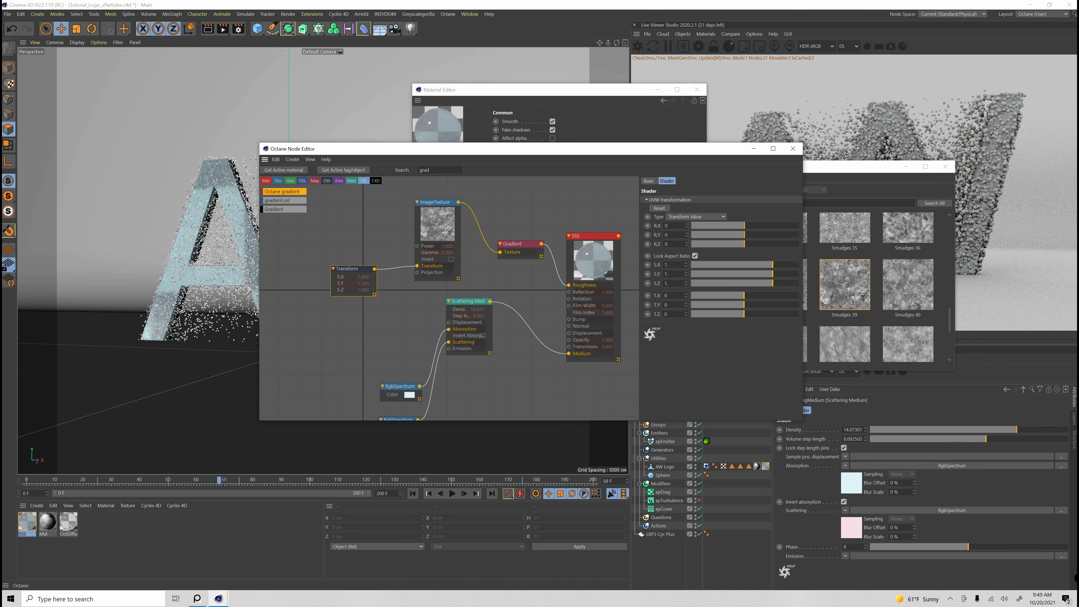
pyautogui.moveTo(772, 266); pyautogui.dragTo(794, 266)
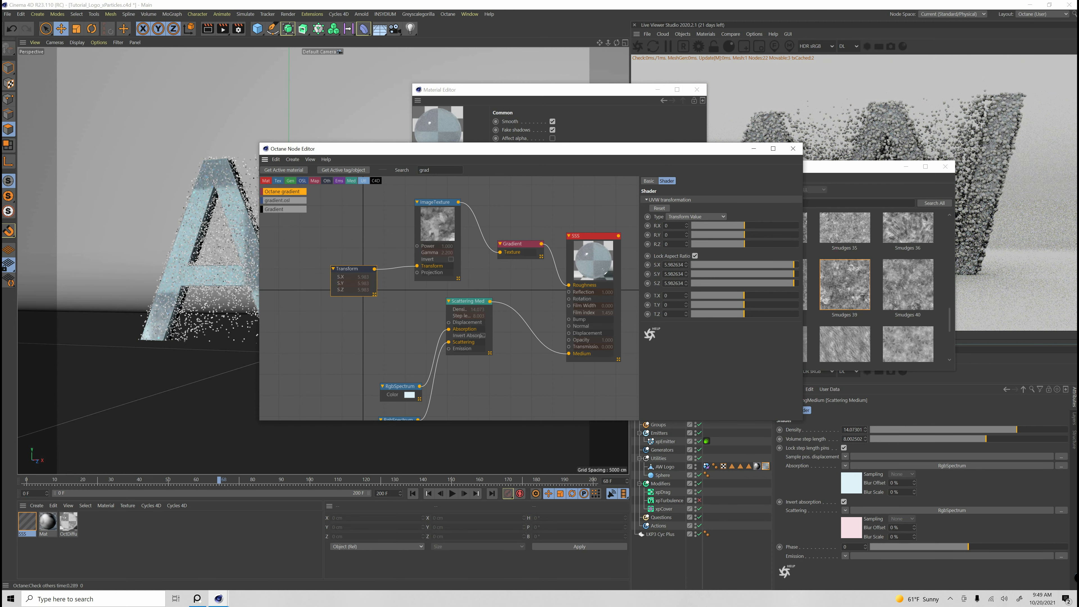
pyautogui.doubleClick(674, 264)
pyautogui.write('6')
pyautogui.press('Return')
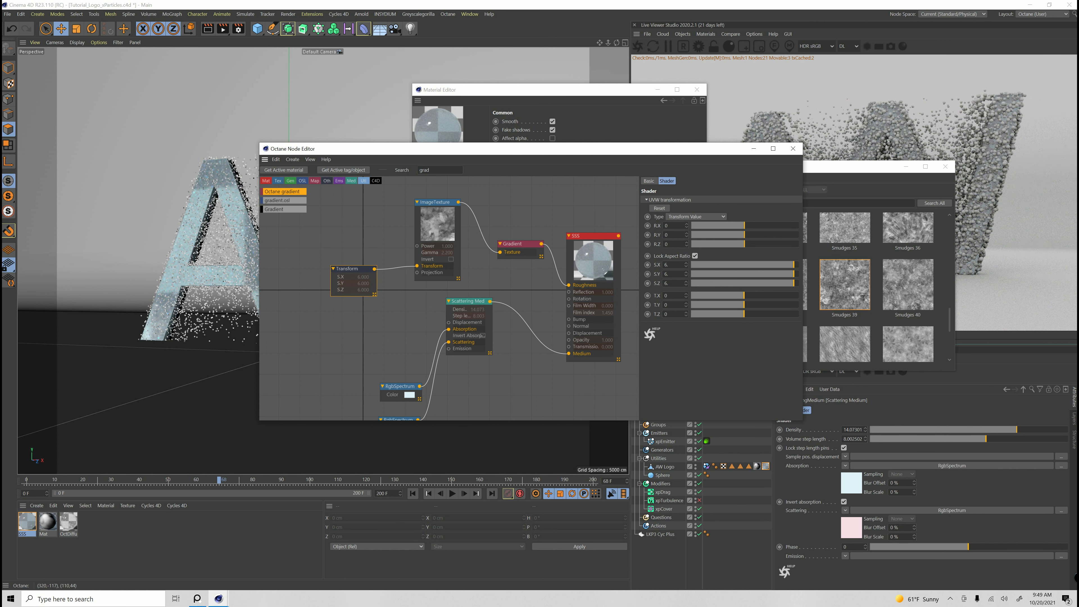
# Step: Fine-tune the roughness gradient by nudging the black knot further inward and placing the white knot at about 97%
pyautogui.click(514, 244)
pyautogui.moveTo(708, 286); pyautogui.dragTo(711, 286)
pyautogui.click(793, 286)
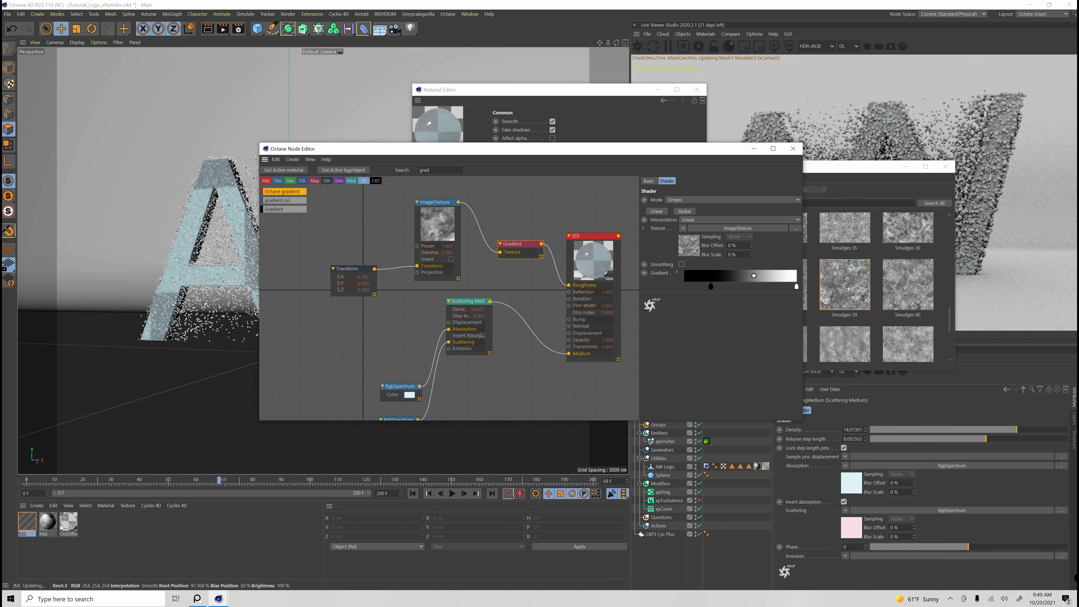
pyautogui.moveTo(796, 286); pyautogui.dragTo(796, 309)
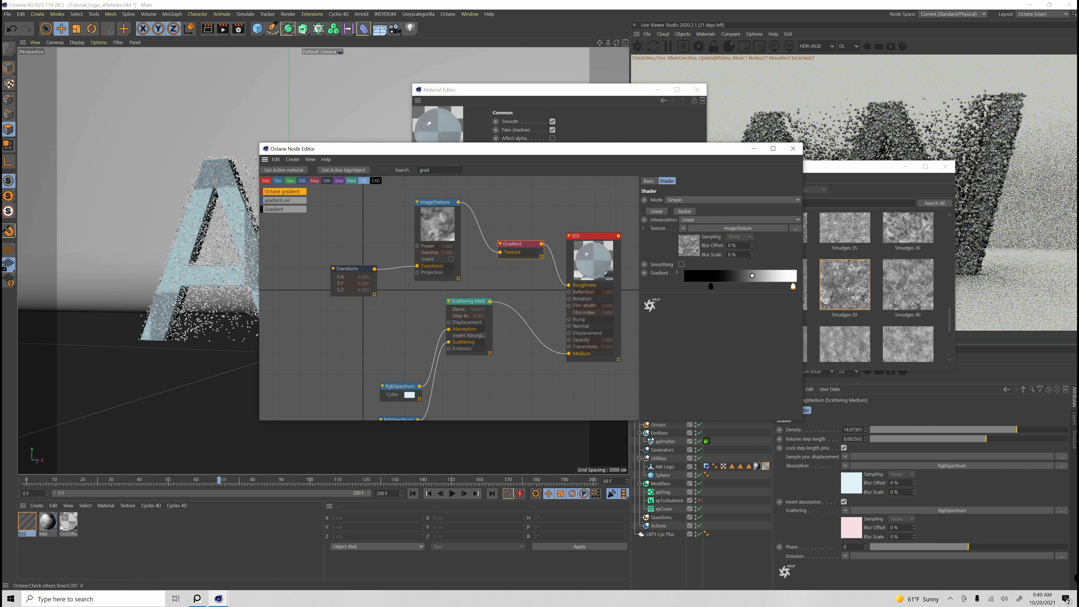
# Step: Tidy the node layout, and close the node editor, the Material Editor and the Plus Library
pyautogui.moveTo(378, 363)
pyautogui.mouseDown()
pyautogui.moveTo(423, 419)
pyautogui.moveTo(372, 347)
pyautogui.mouseUp()
pyautogui.moveTo(467, 301); pyautogui.dragTo(481, 317)
pyautogui.moveTo(531, 149); pyautogui.dragTo(478, 144)
pyautogui.click(740, 144)
pyautogui.moveTo(628, 90); pyautogui.dragTo(641, 141)
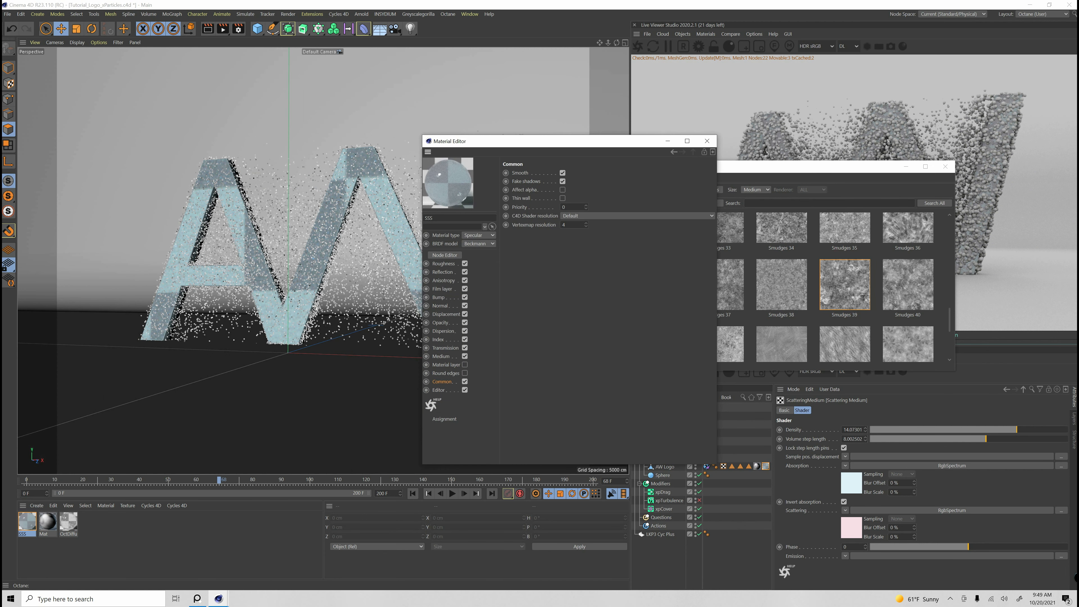
pyautogui.click(709, 141)
pyautogui.moveTo(722, 167); pyautogui.dragTo(613, 165)
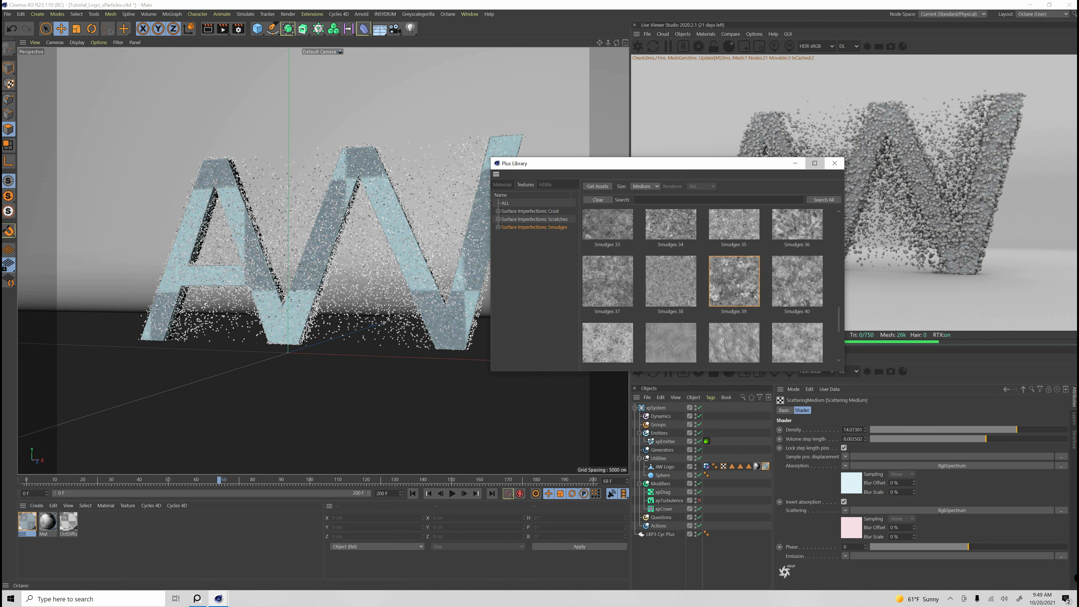
pyautogui.click(815, 166)
pyautogui.click(1049, 5)
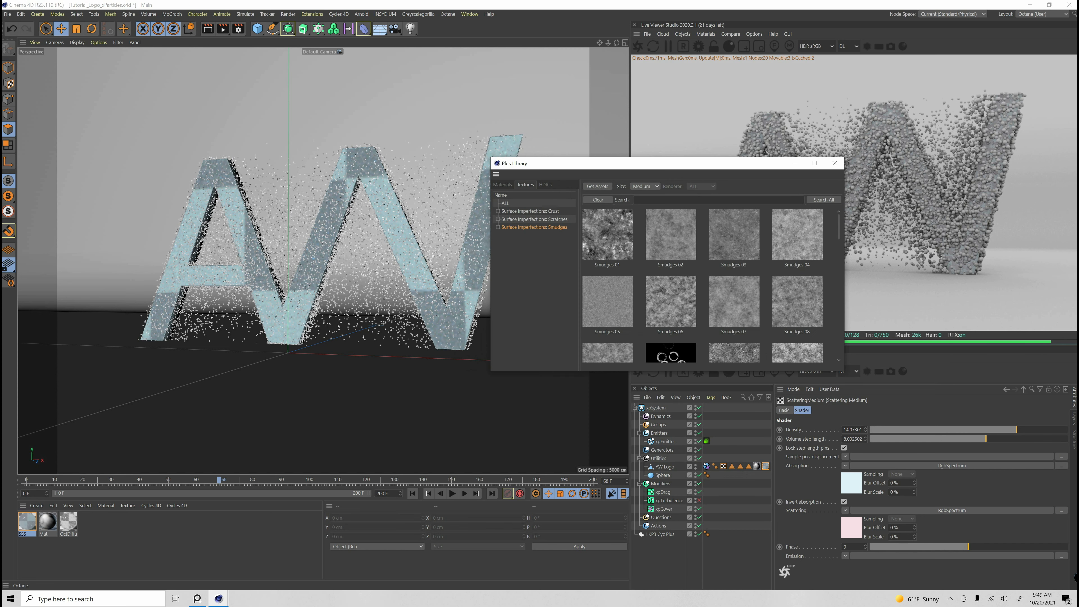
pyautogui.click(834, 163)
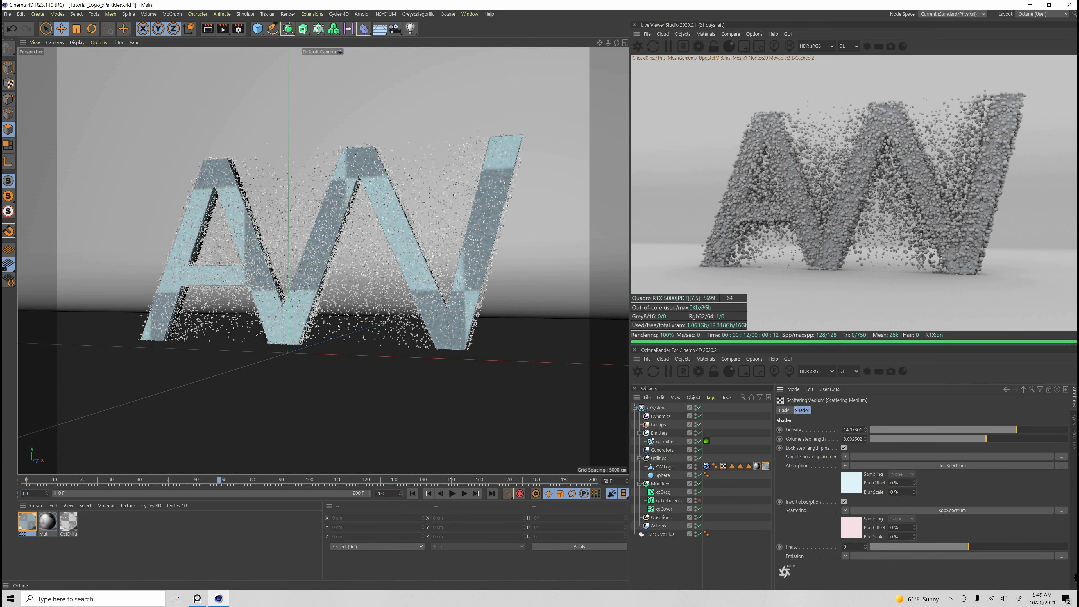
# Step: Create an Octane Specular material for the Sphere object and open it in the Material Editor
pyautogui.click(662, 475)
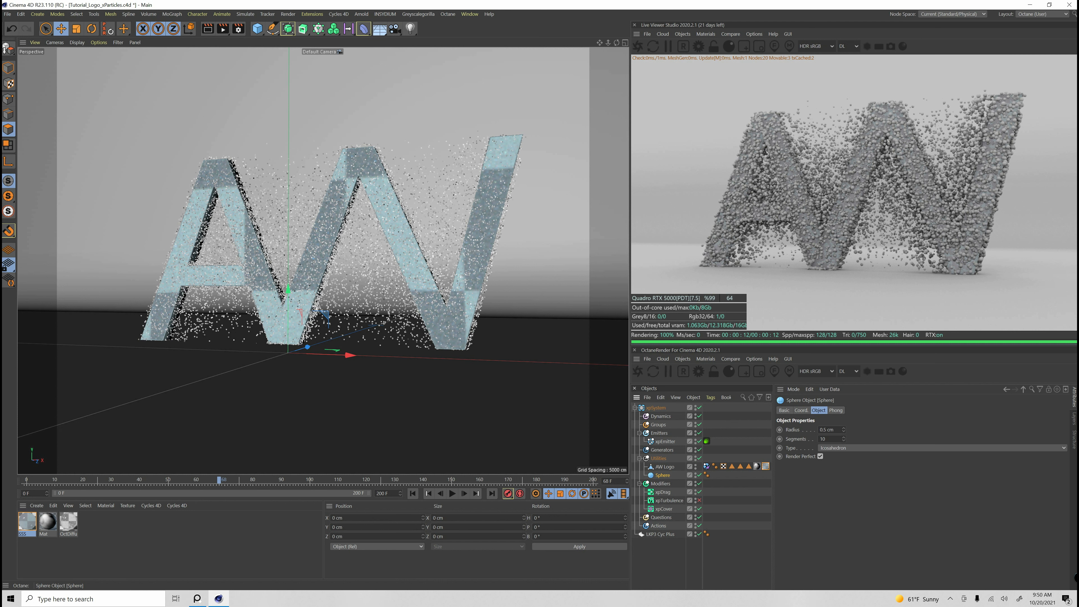
pyautogui.click(706, 359)
pyautogui.moveTo(722, 400)
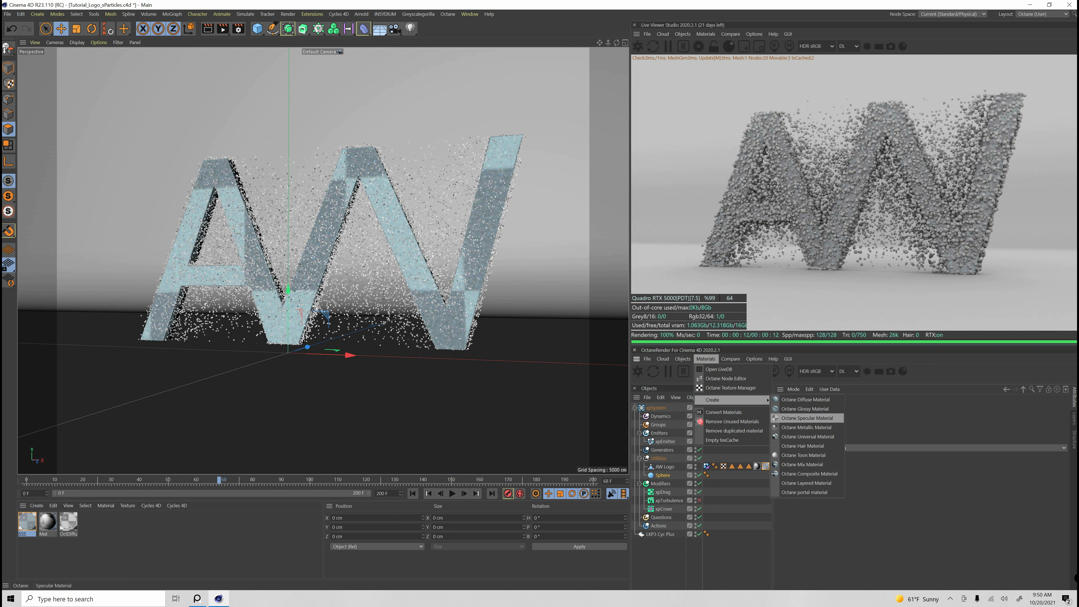
pyautogui.click(806, 418)
pyautogui.doubleClick(28, 521)
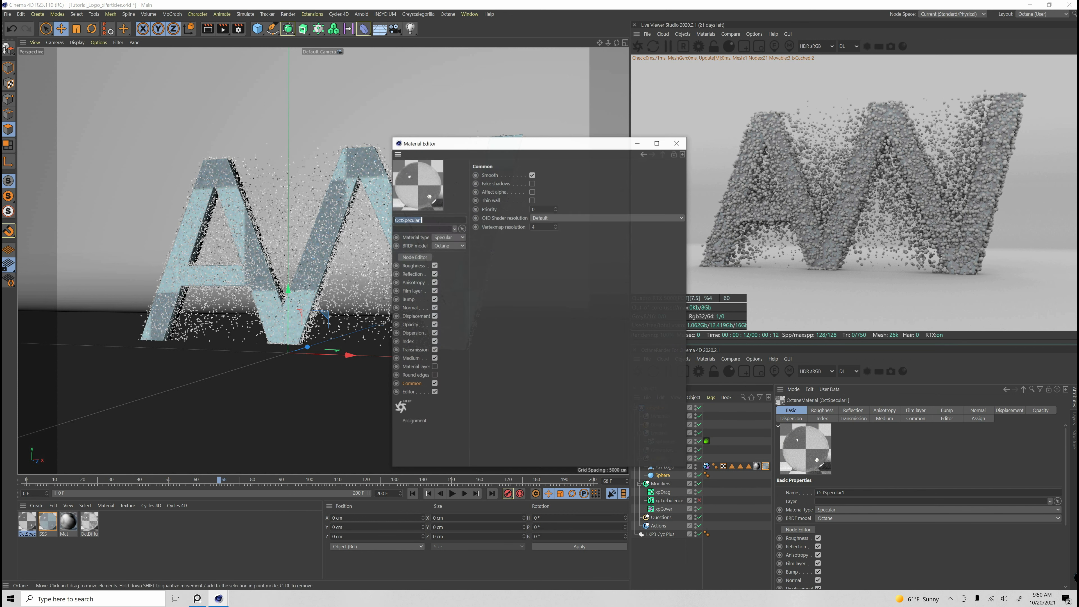
pyautogui.moveTo(489, 143); pyautogui.dragTo(353, 104)
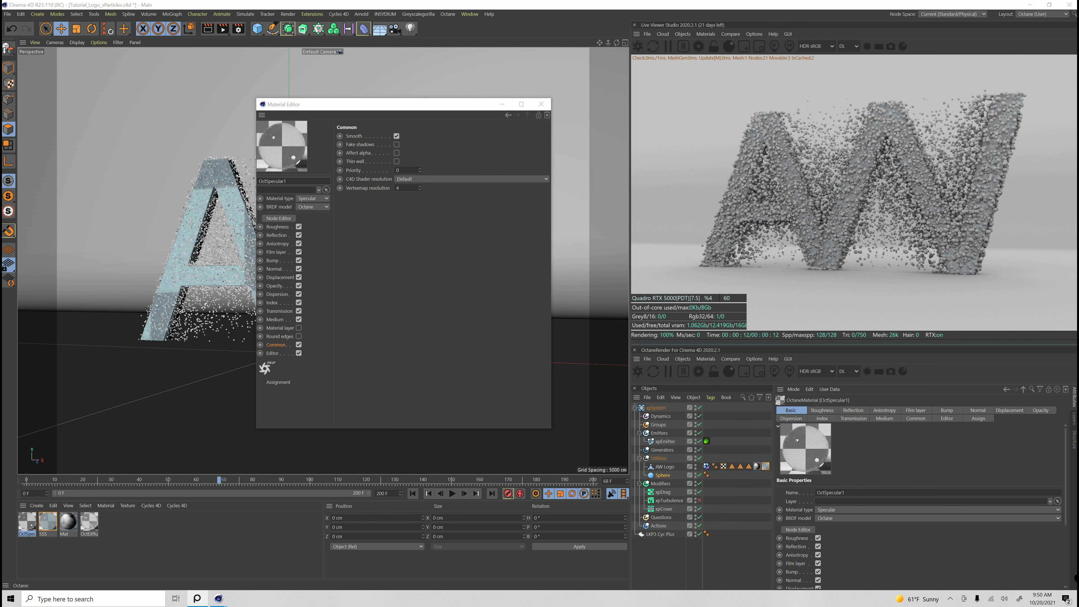
# Step: Enable fake shadows on the specular material, and open it in the node editor with its node moved clear for incoming connections
pyautogui.moveTo(383, 104); pyautogui.dragTo(707, 78)
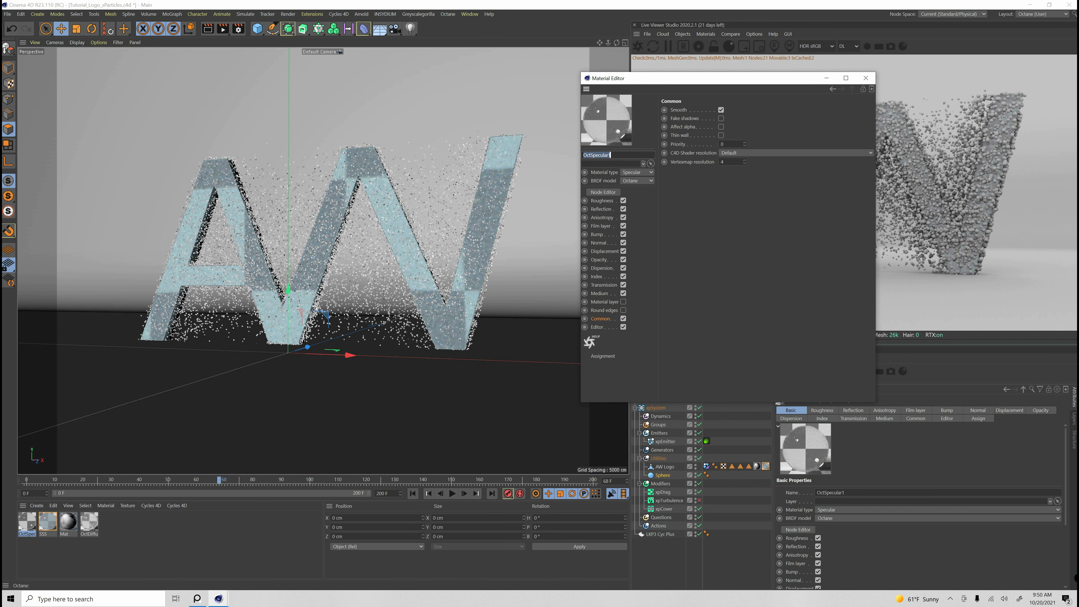
pyautogui.click(721, 118)
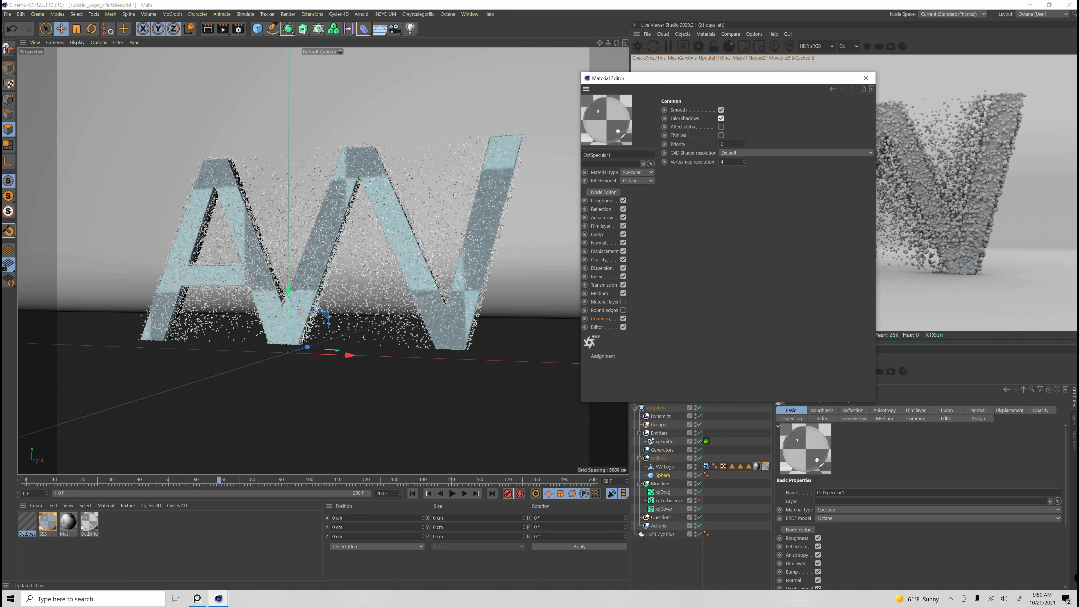
pyautogui.click(603, 192)
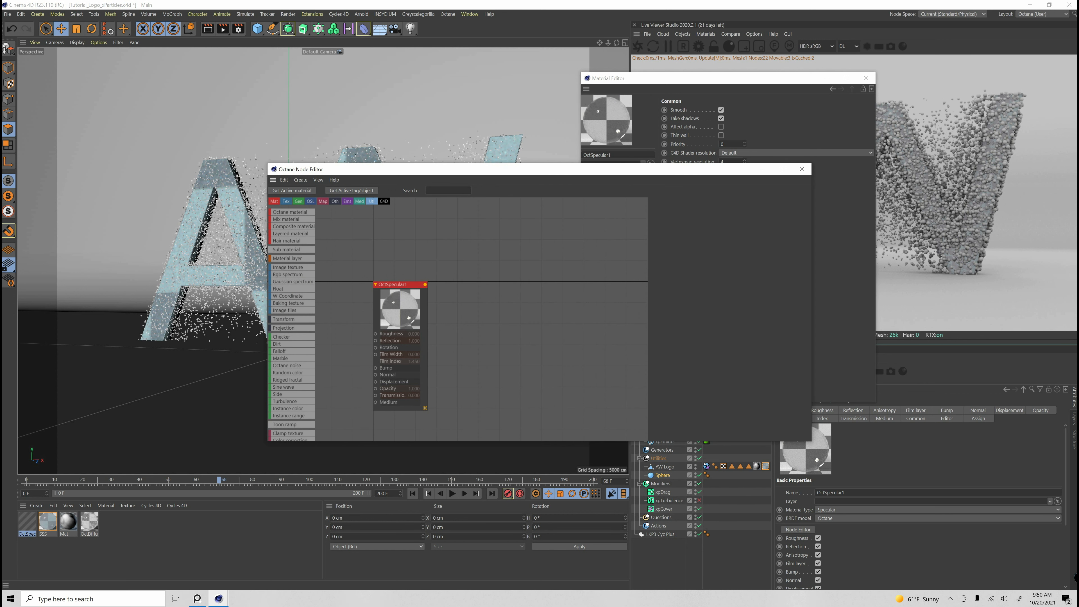
pyautogui.moveTo(552, 169); pyautogui.dragTo(631, 104)
pyautogui.moveTo(478, 219); pyautogui.dragTo(667, 202)
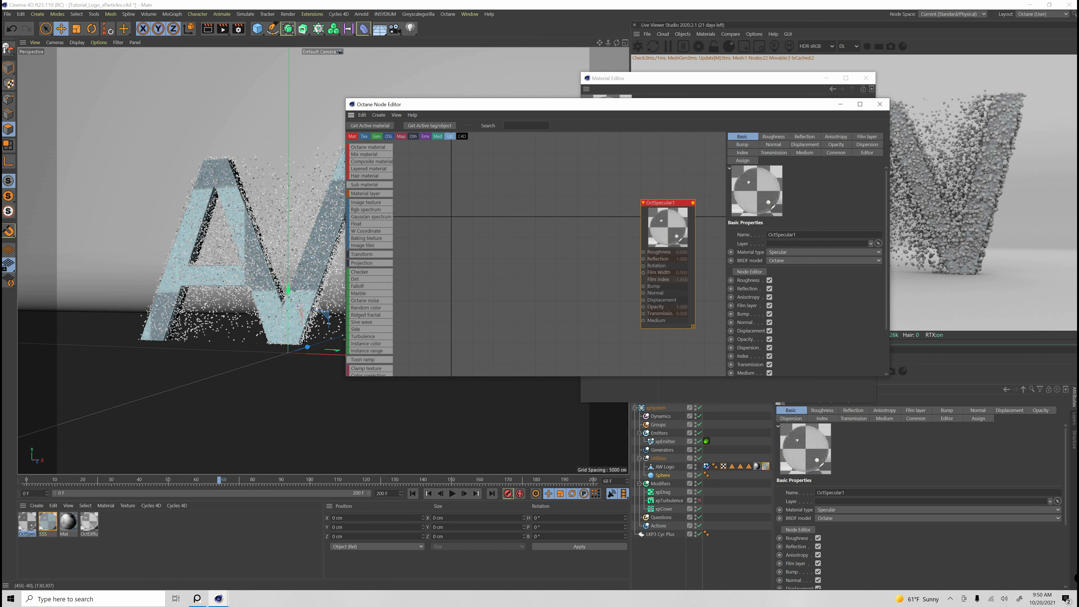
# Step: Set the specular material's roughness float to about 0.35
pyautogui.click(772, 137)
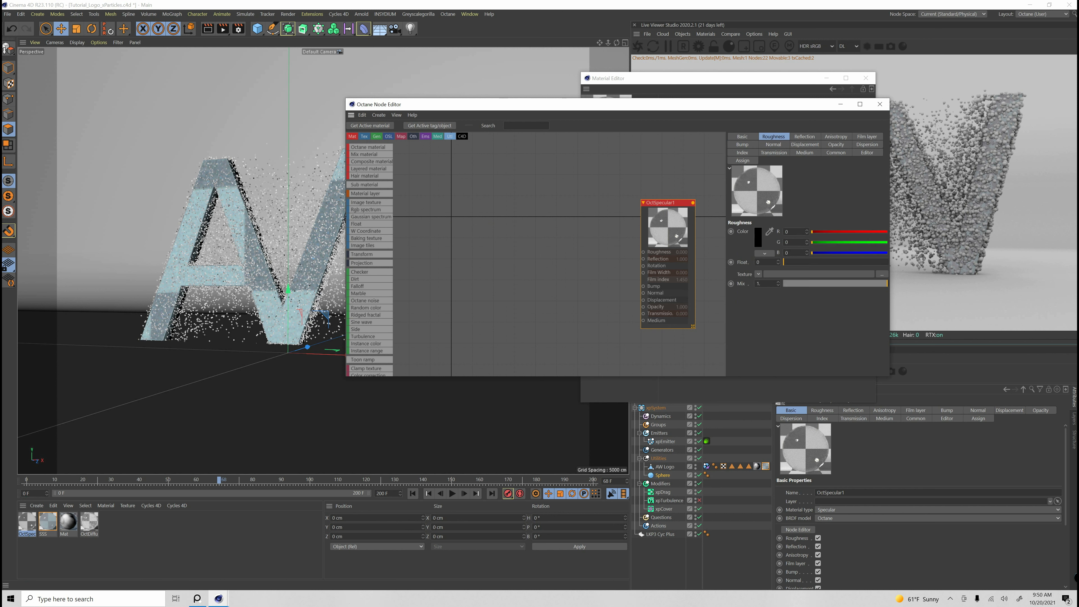
pyautogui.click(819, 262)
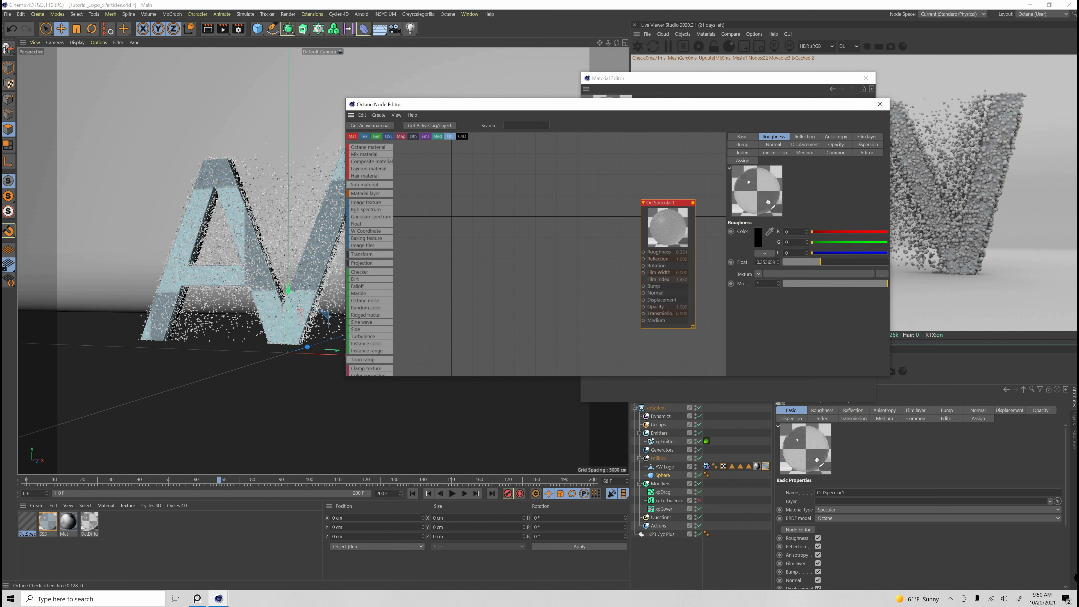
pyautogui.moveTo(638, 104); pyautogui.dragTo(626, 100)
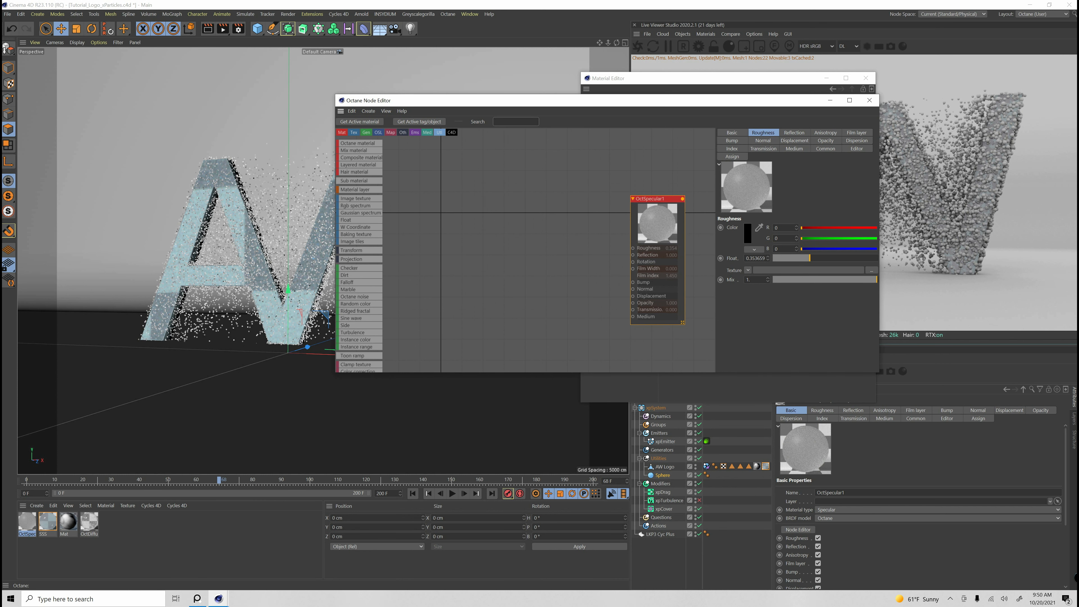
# Step: Open the Plus Library and browse the Surface Imperfections: Crud textures for a roughness map
pyautogui.click(418, 14)
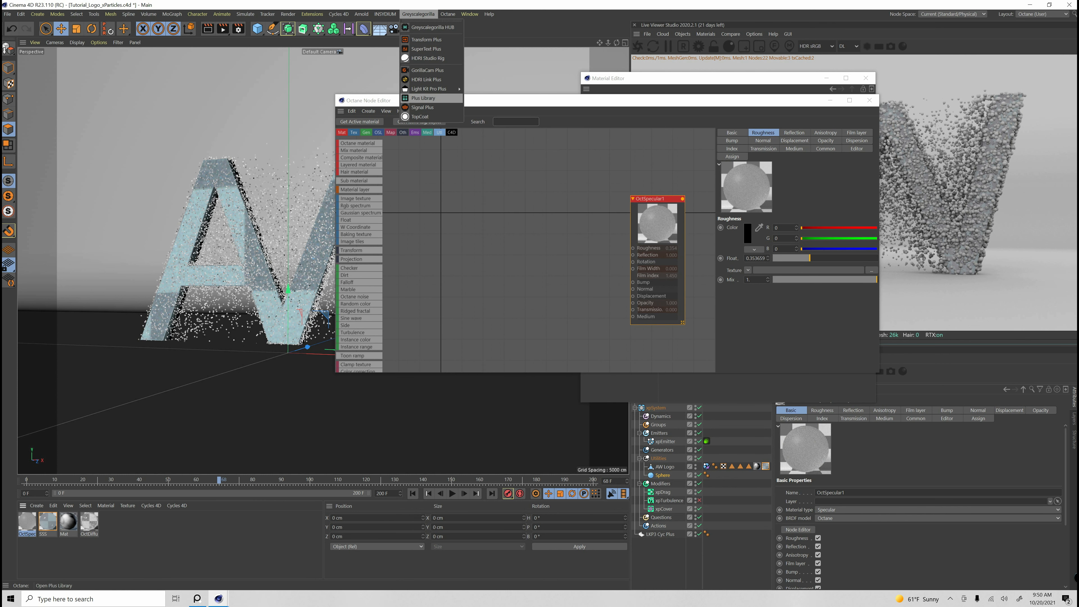
pyautogui.click(423, 98)
pyautogui.scroll(-5, 582, 323)
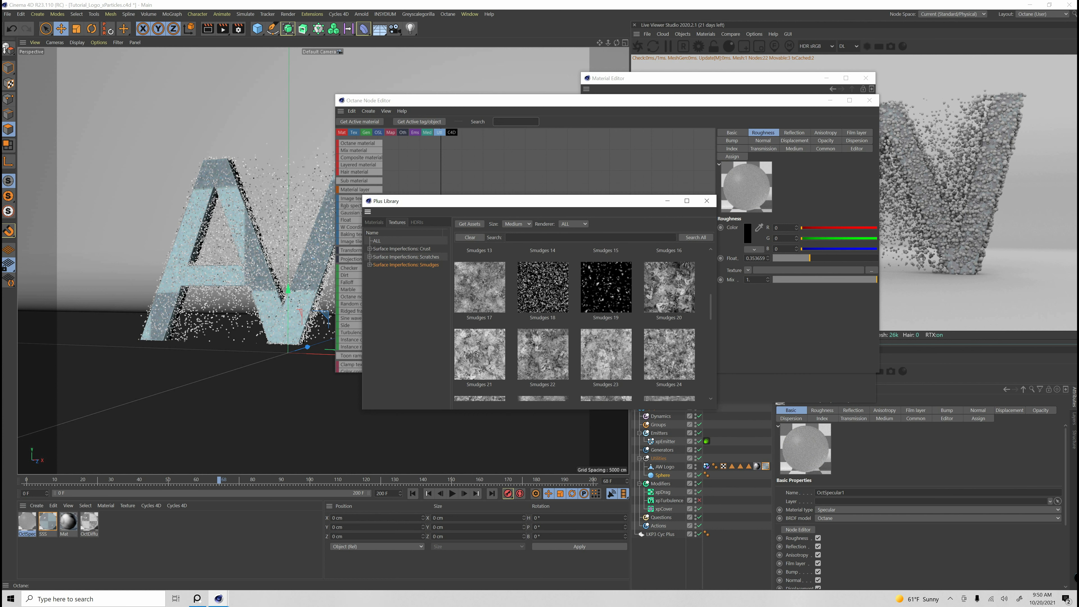
pyautogui.click(401, 248)
pyautogui.scroll(-3, 582, 323)
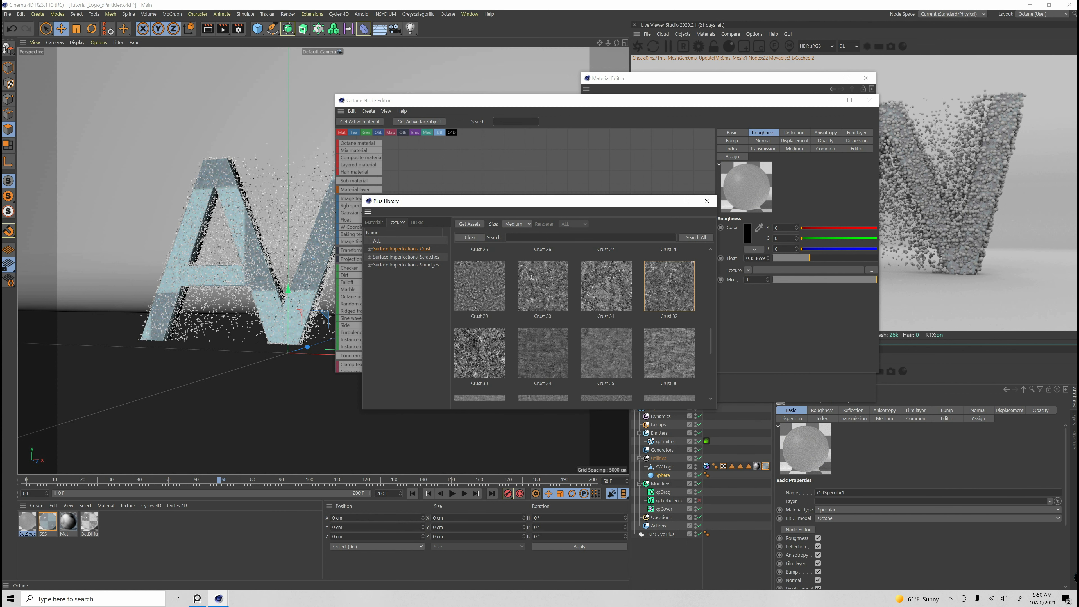
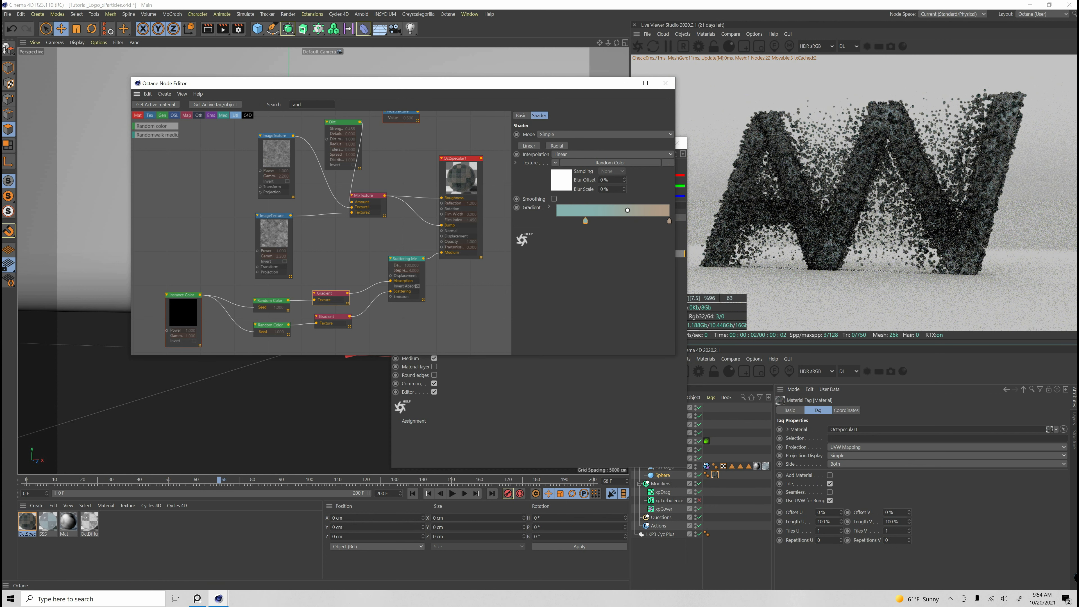
# Step: Recolor the black knot of the scattering gradient to light cyan with hue 177°, saturation 34% and value 98%
pyautogui.click(404, 259)
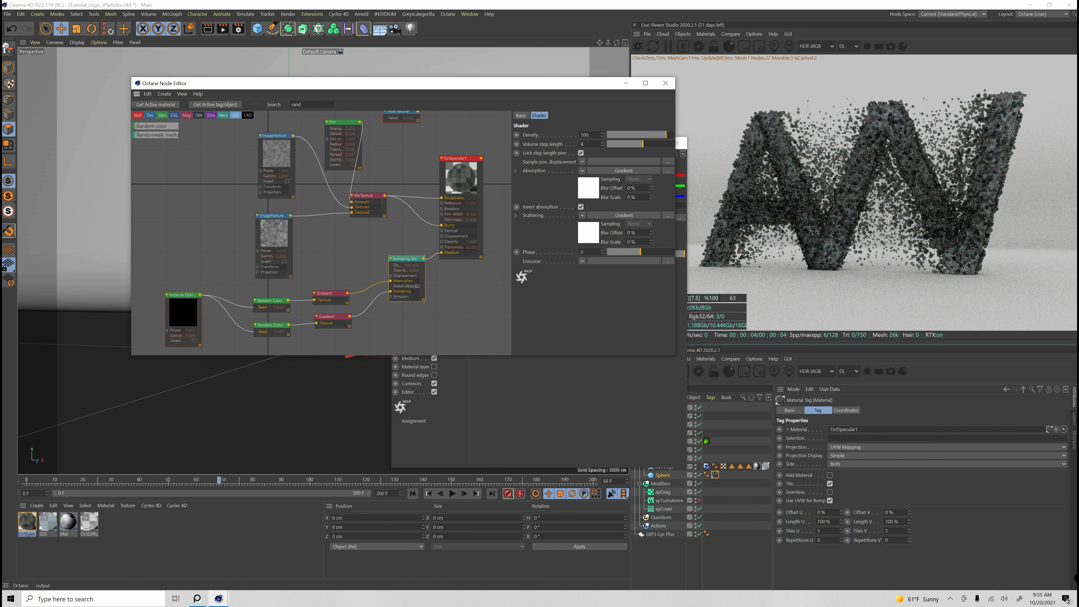
pyautogui.click(325, 293)
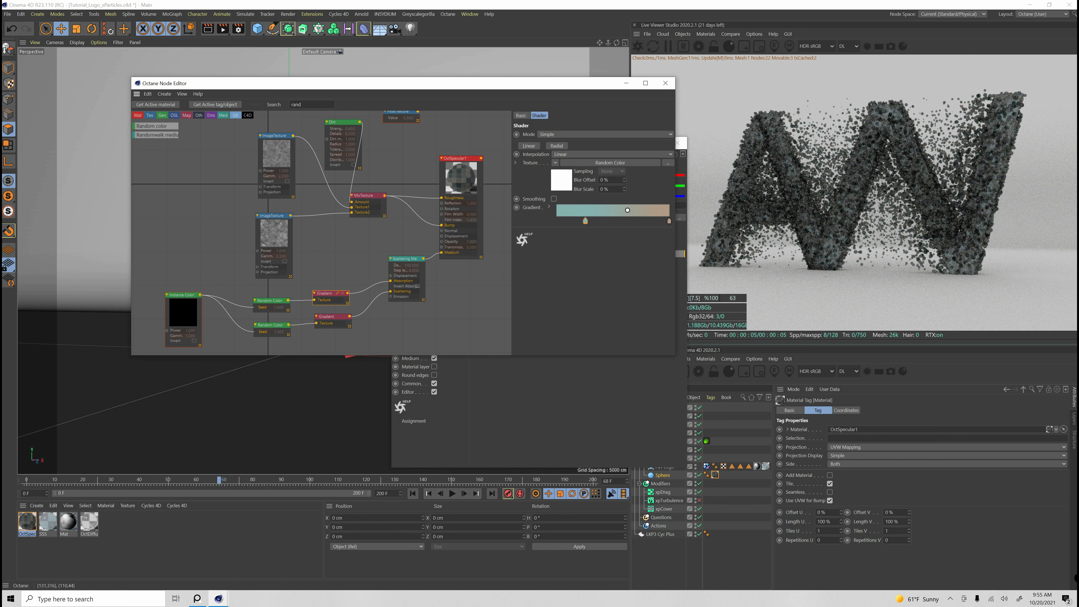
pyautogui.click(327, 316)
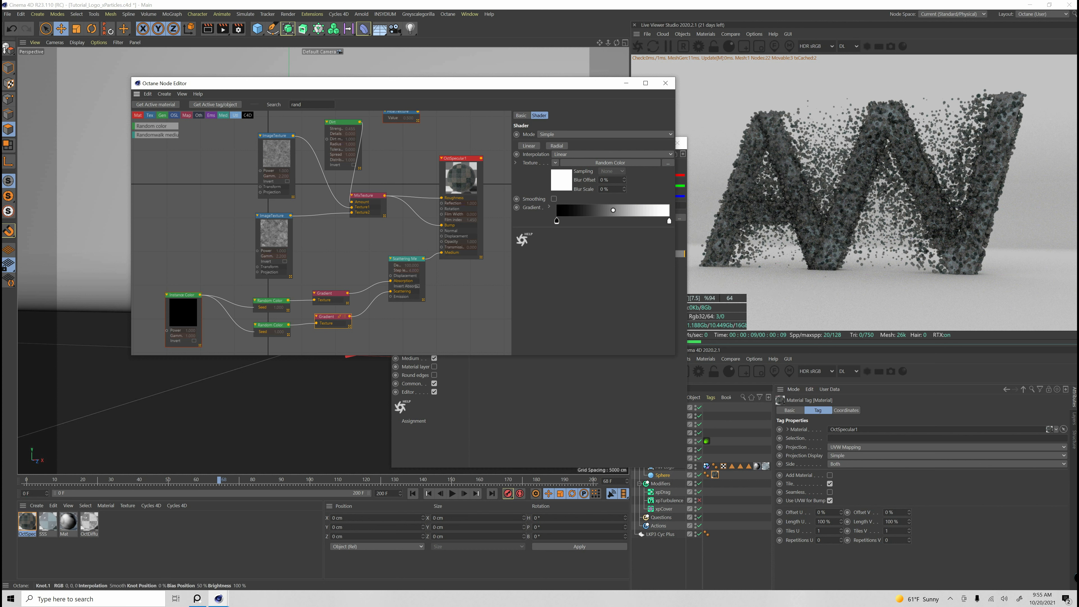
pyautogui.doubleClick(557, 220)
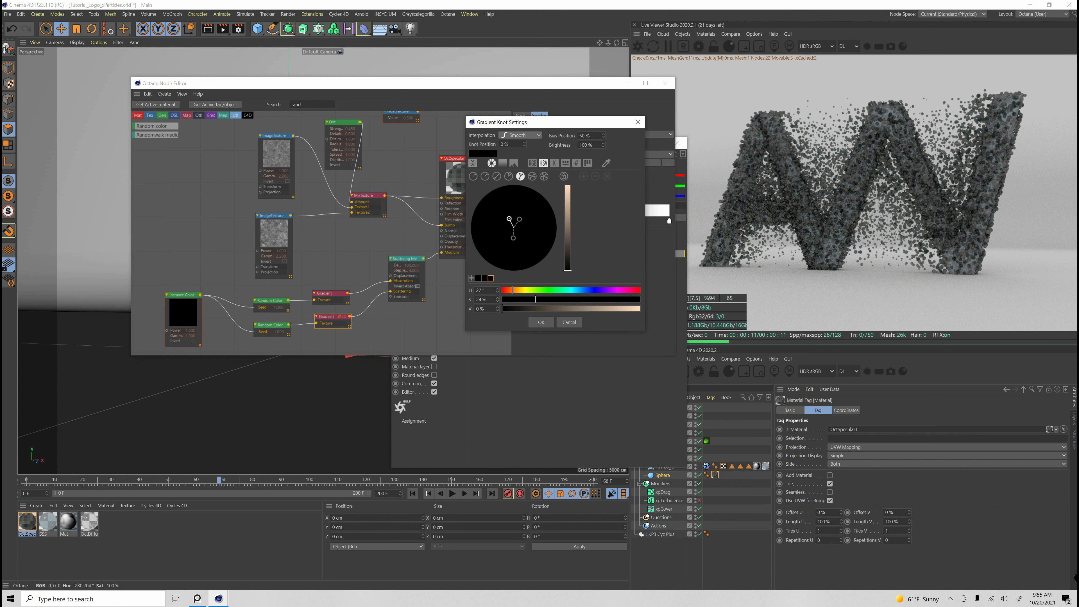
pyautogui.moveTo(502, 308); pyautogui.dragTo(638, 309)
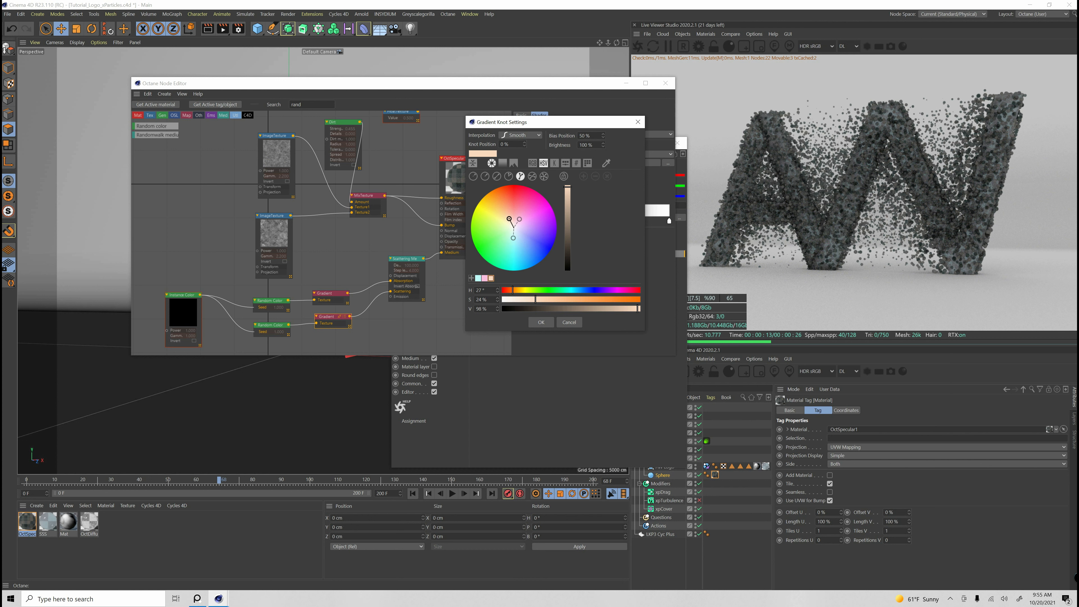
pyautogui.moveTo(536, 300); pyautogui.dragTo(552, 299)
pyautogui.click(478, 278)
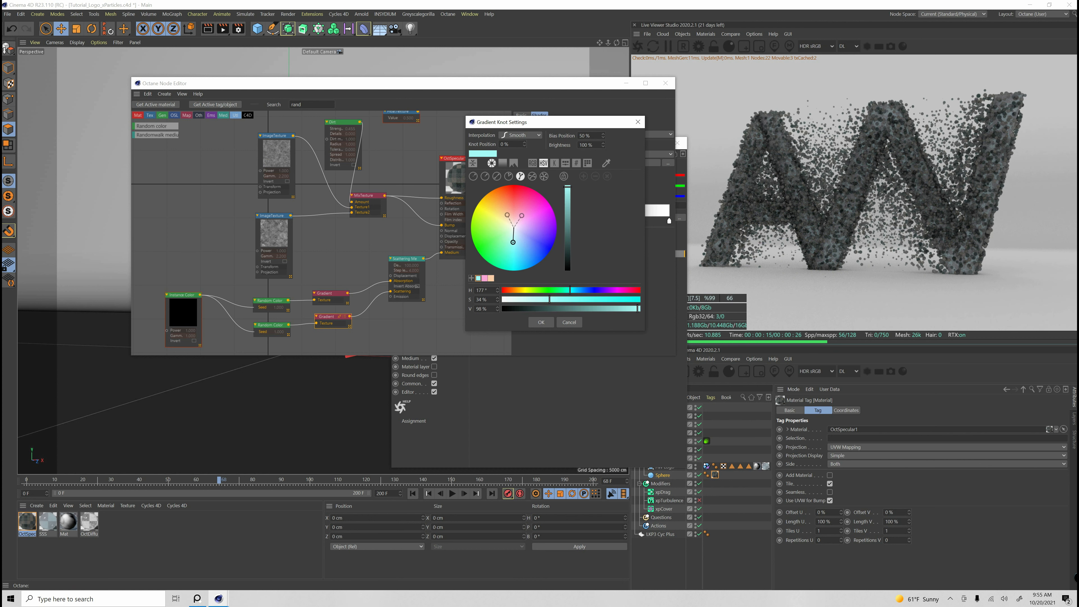
pyautogui.click(541, 321)
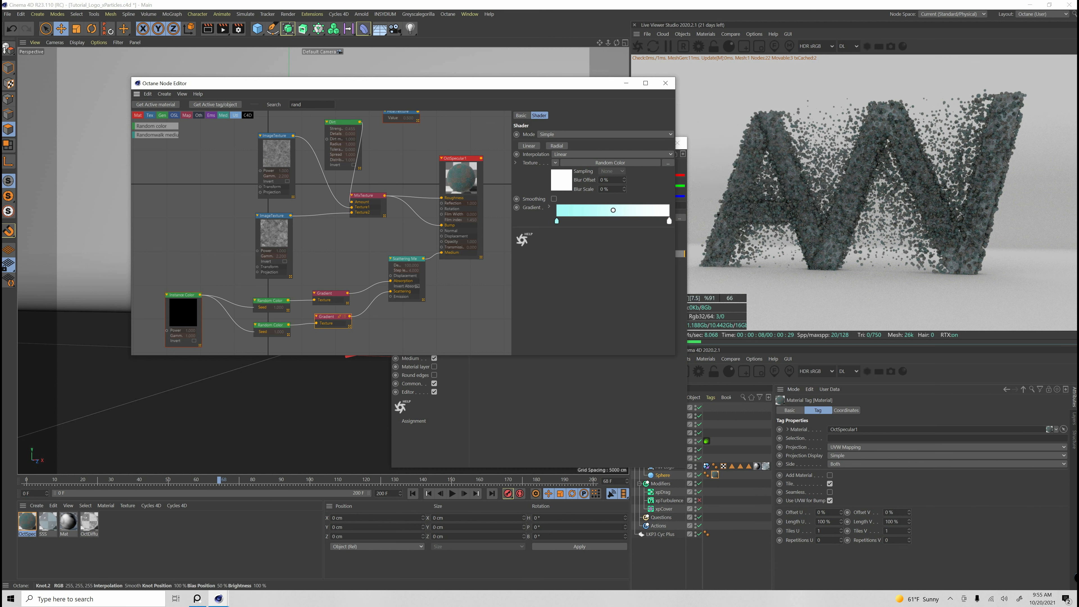
# Step: Recolor the white end knot of the scattering gradient to pink, using the color harmony based on a 54% saturated cyan
pyautogui.doubleClick(668, 221)
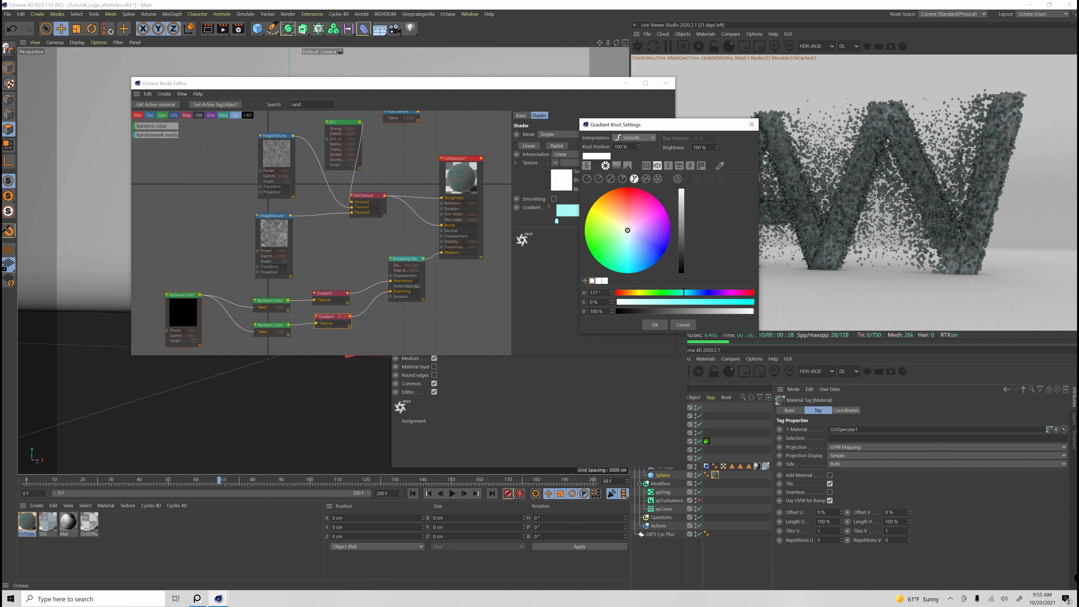
pyautogui.moveTo(628, 230); pyautogui.dragTo(626, 254)
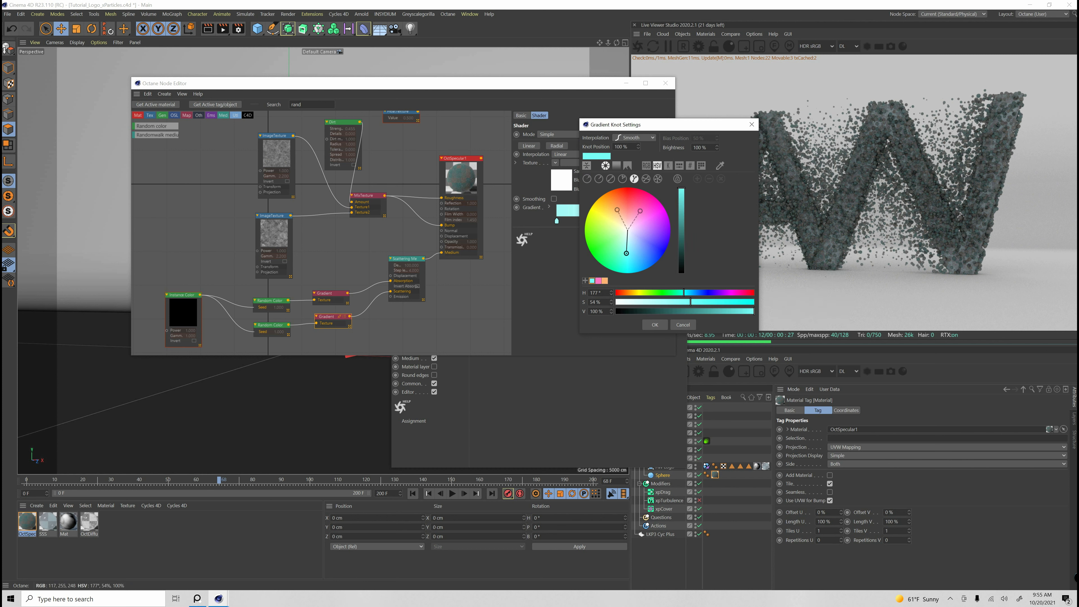
pyautogui.click(655, 325)
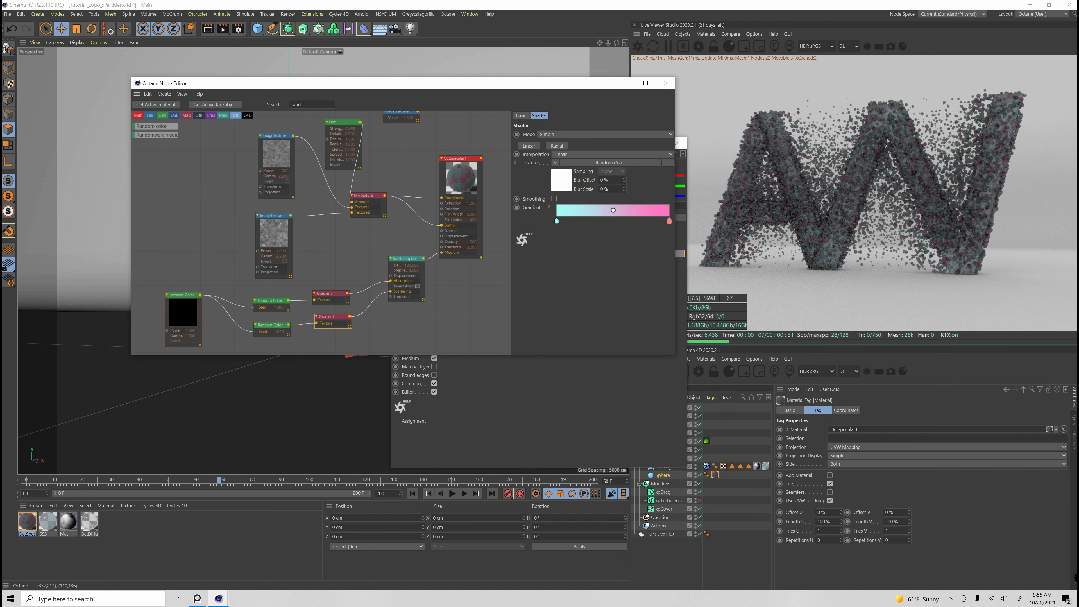
# Step: Set the scattering medium's density to about 17.8 and volume step length to about 8.25, and close the node and material editors
pyautogui.click(405, 259)
pyautogui.moveTo(653, 134); pyautogui.dragTo(659, 135)
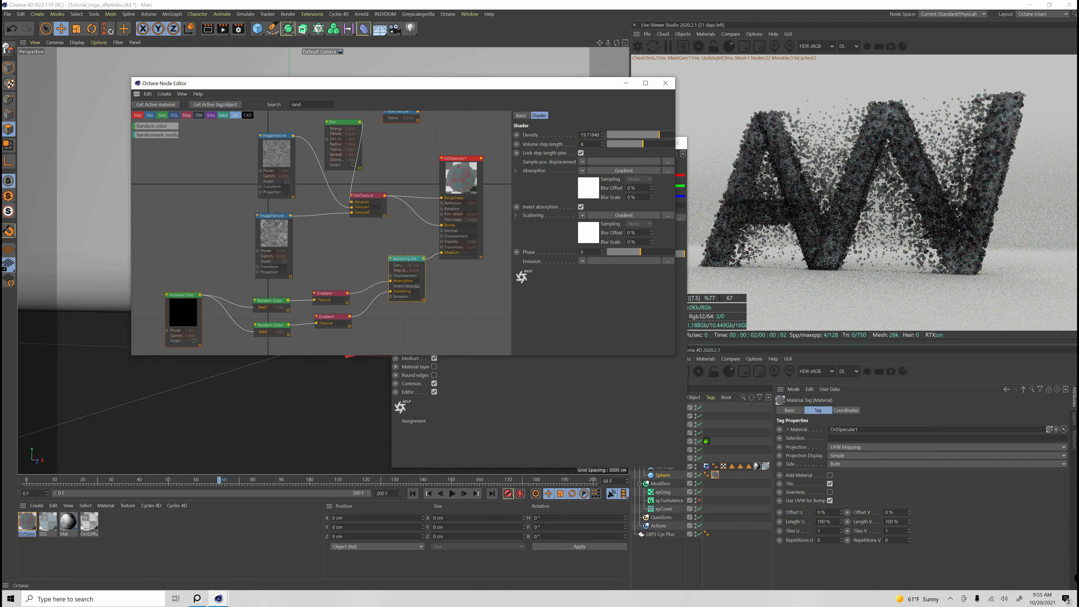
pyautogui.moveTo(659, 135); pyautogui.dragTo(647, 143)
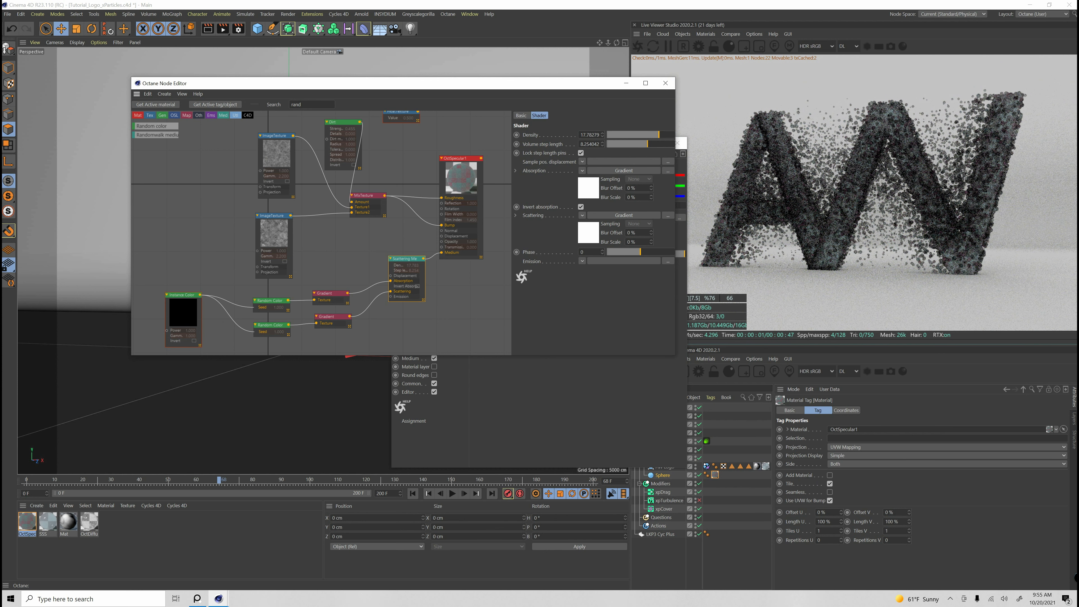
pyautogui.click(665, 83)
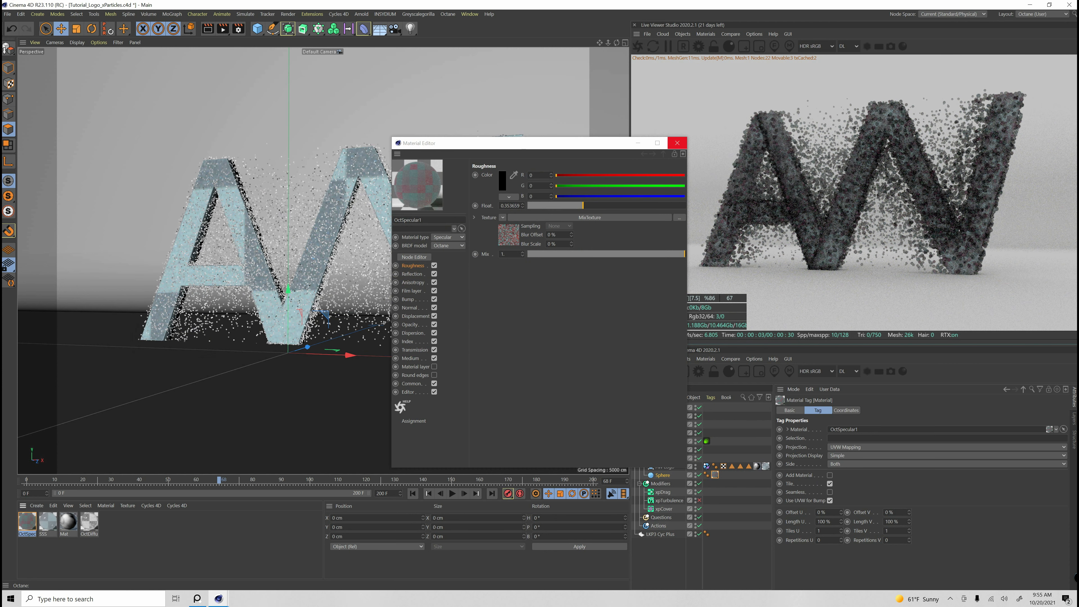
pyautogui.click(677, 142)
# Step: Create an Octane Diffuse material and assign it to the Cyc Plus backdrop object
pyautogui.click(705, 359)
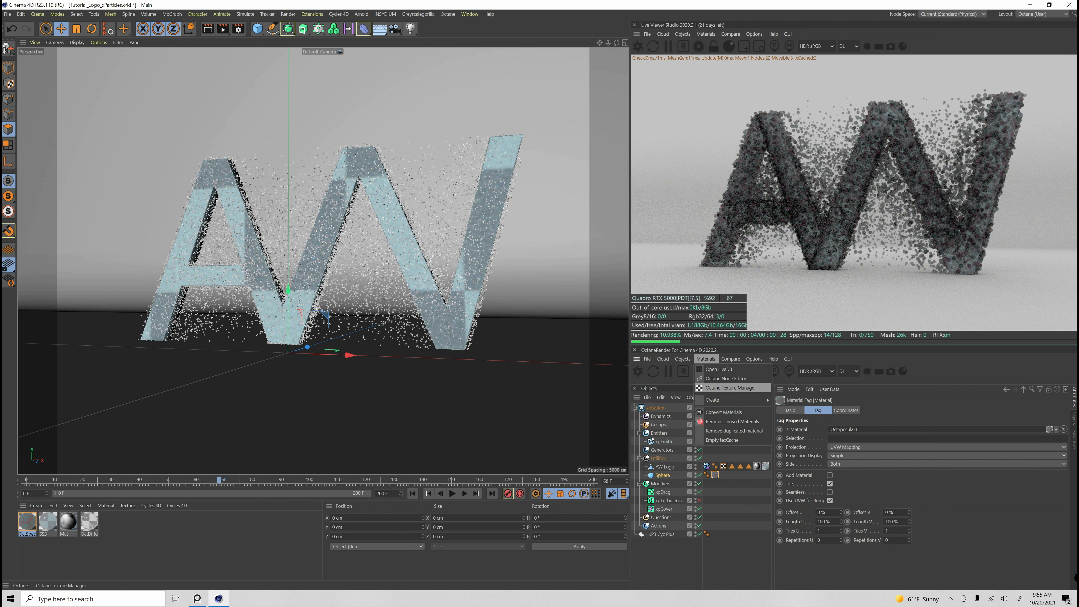
pyautogui.moveTo(722, 400)
pyautogui.click(798, 399)
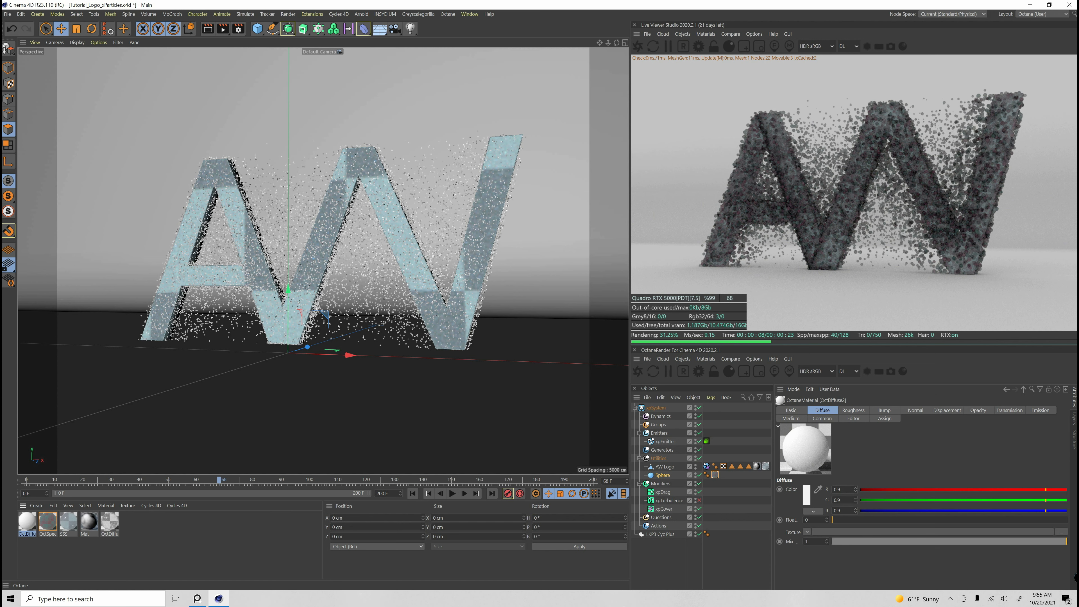
pyautogui.moveTo(28, 521); pyautogui.dragTo(660, 534)
# Step: Paste the copied teal into the roughness color of the backdrop's diffuse material and close the Material Editor
pyautogui.click(28, 520)
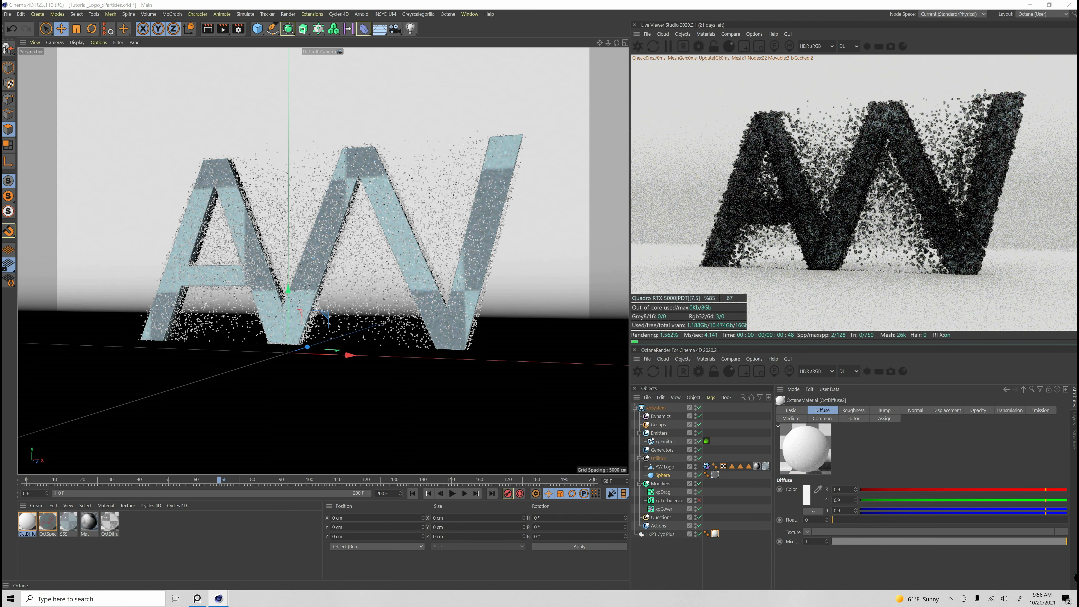
pyautogui.doubleClick(27, 520)
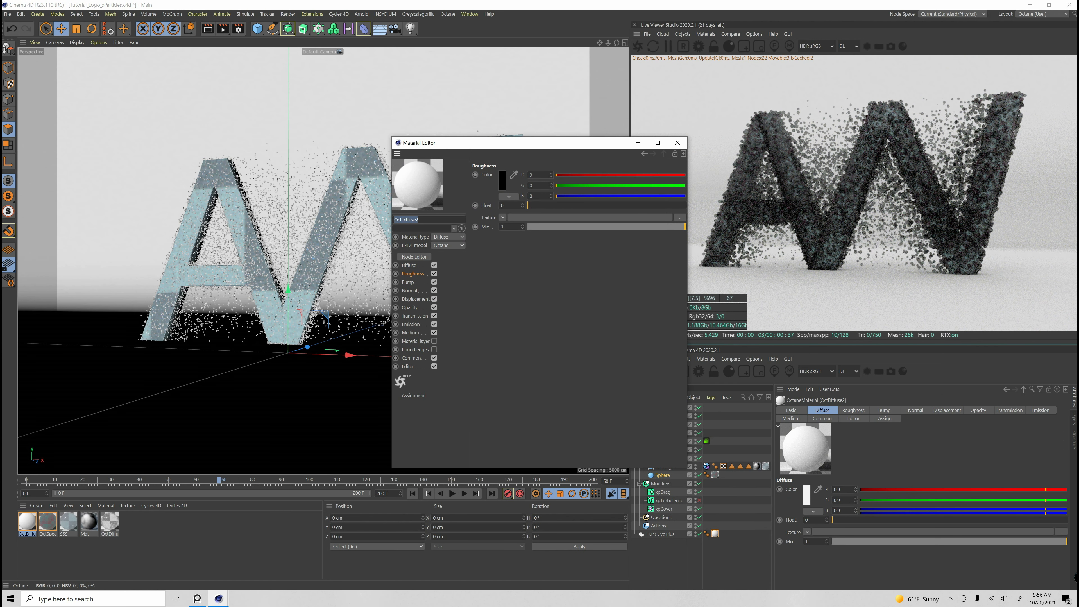
pyautogui.click(502, 181)
pyautogui.rightClick(424, 158)
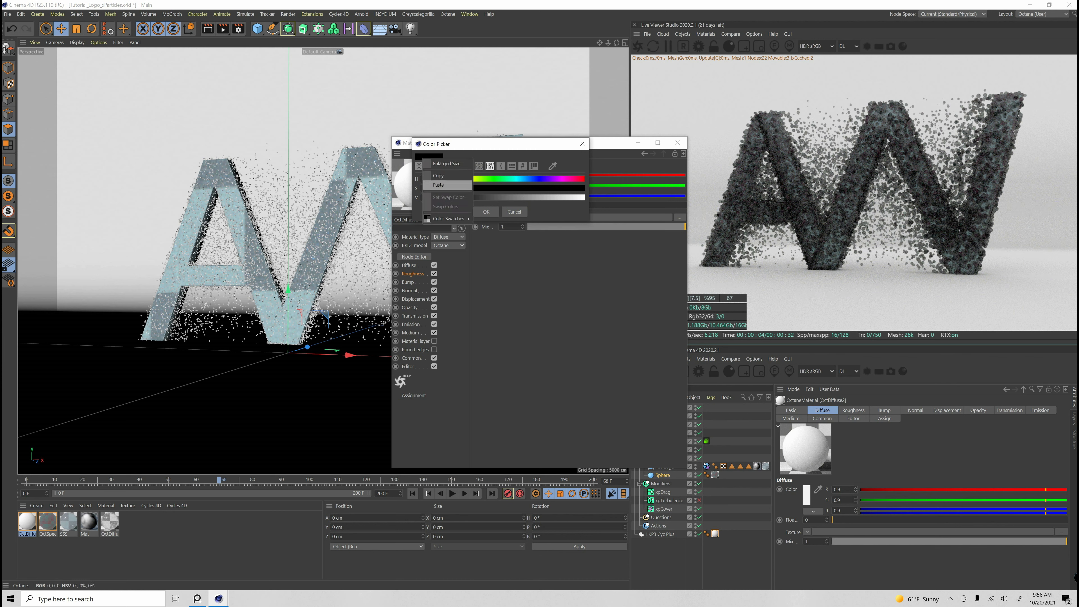
pyautogui.click(442, 185)
pyautogui.click(487, 212)
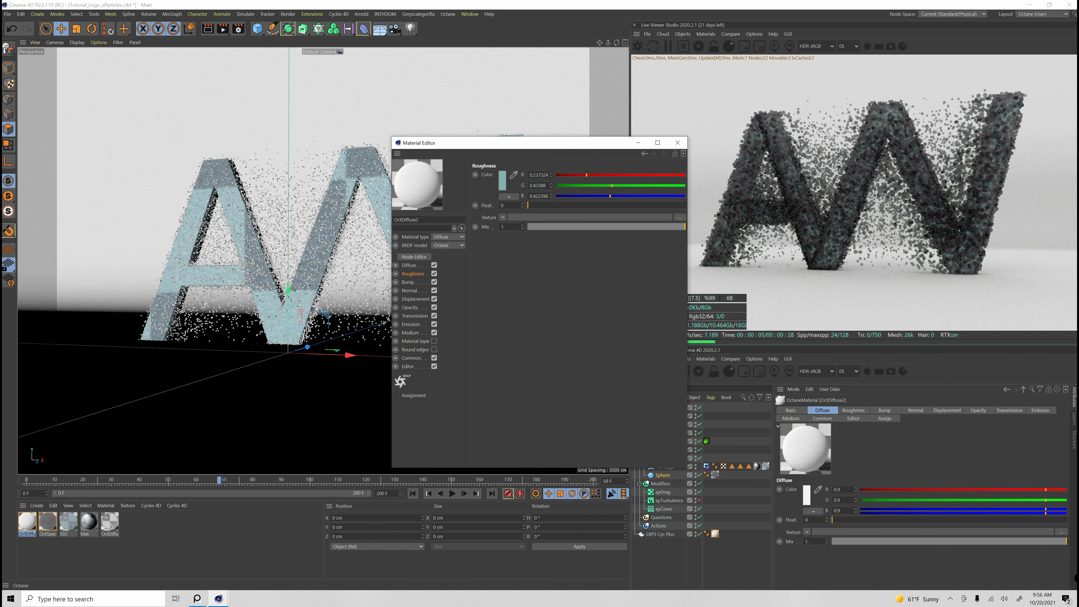
pyautogui.click(678, 143)
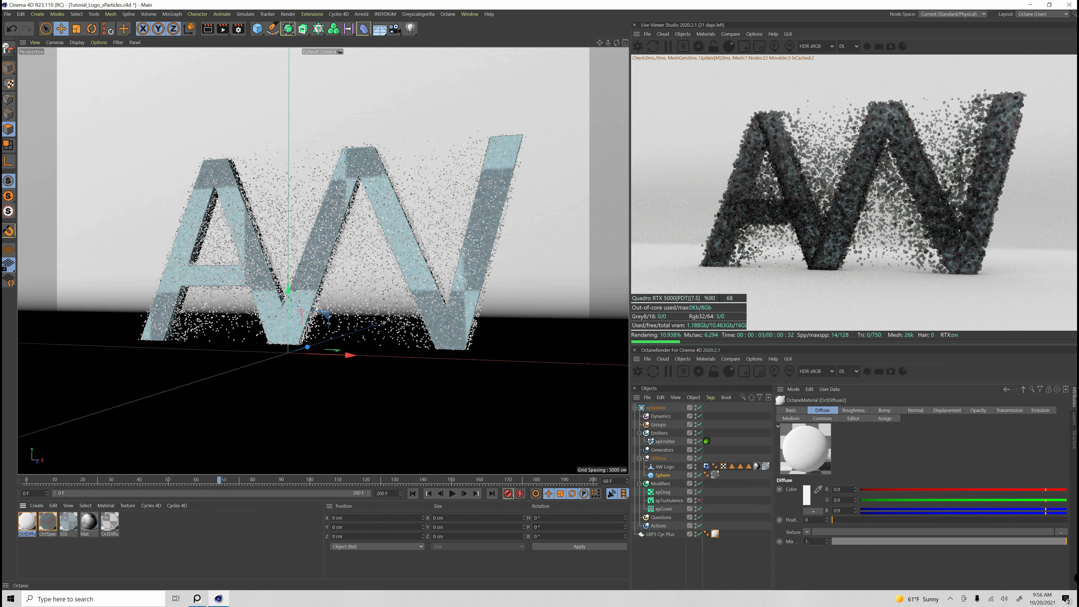
# Step: Reopen the backdrop material and paste the copied teal into its diffuse color
pyautogui.doubleClick(27, 522)
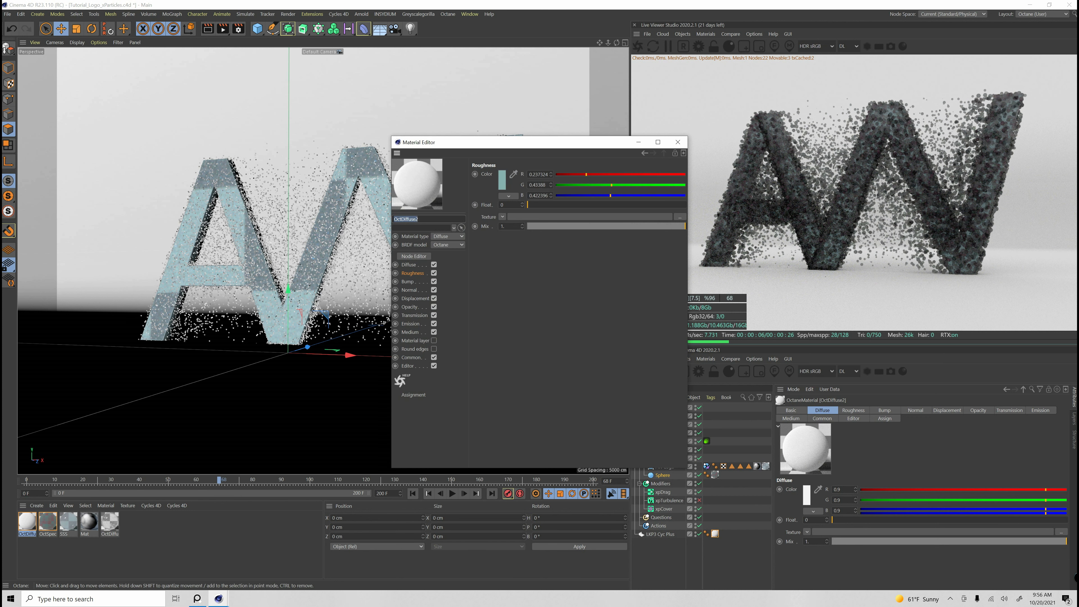
pyautogui.click(409, 264)
pyautogui.rightClick(503, 181)
pyautogui.click(515, 195)
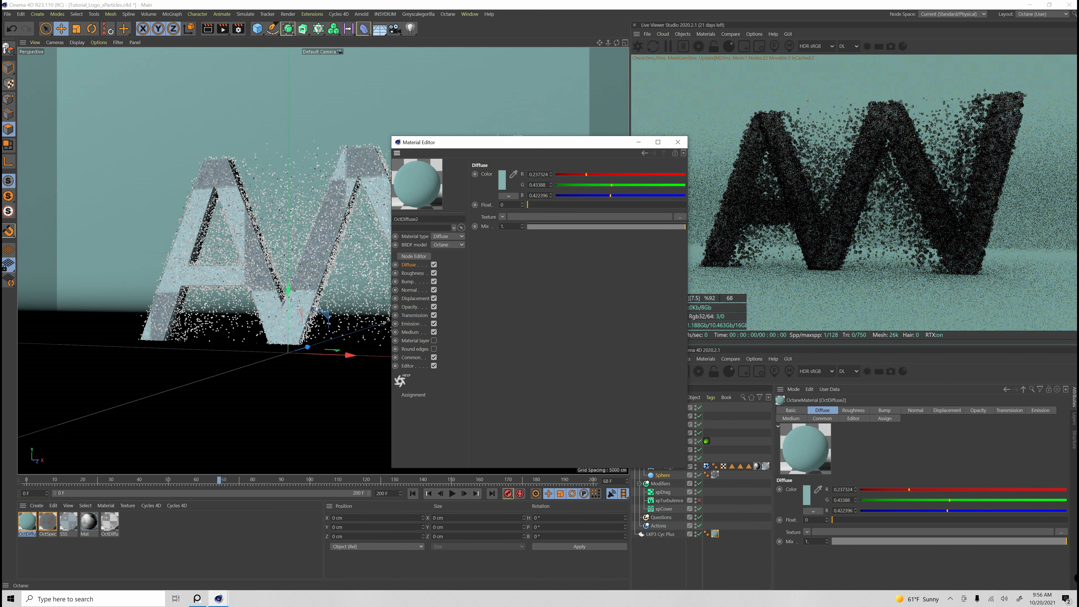
# Step: Set the backdrop material's roughness color to pure white, close the Material Editor, and save the project
pyautogui.click(413, 274)
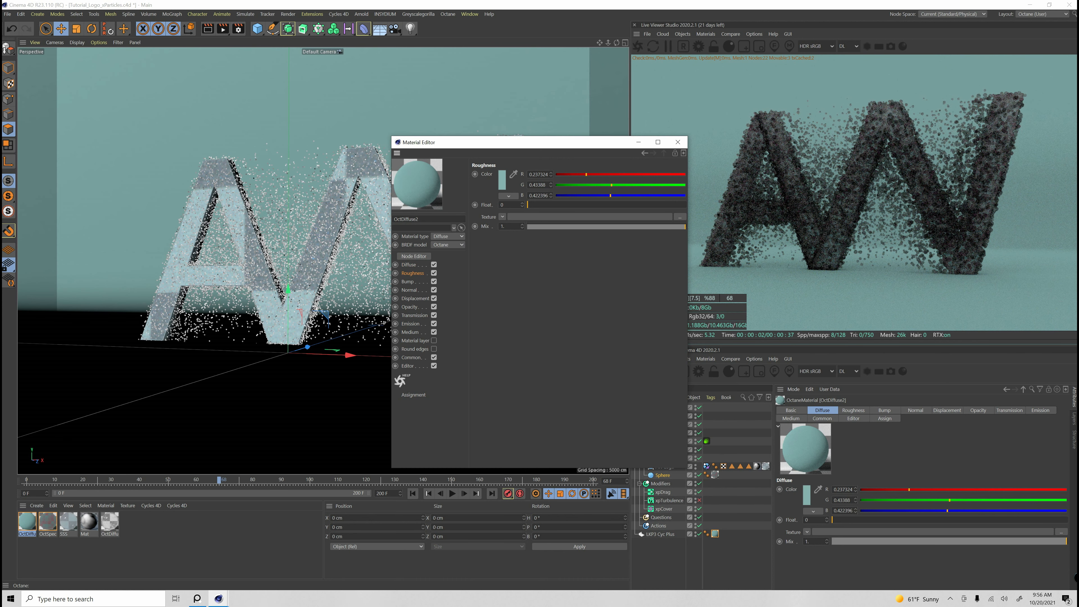
pyautogui.click(502, 180)
pyautogui.moveTo(482, 190); pyautogui.dragTo(449, 190)
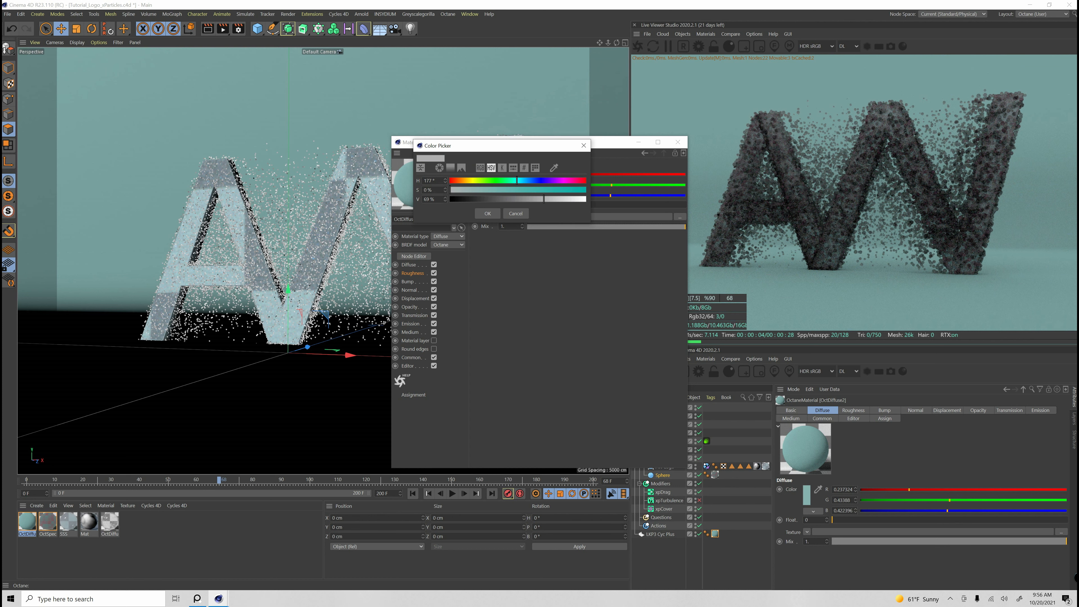
pyautogui.moveTo(543, 199); pyautogui.dragTo(586, 199)
pyautogui.click(488, 213)
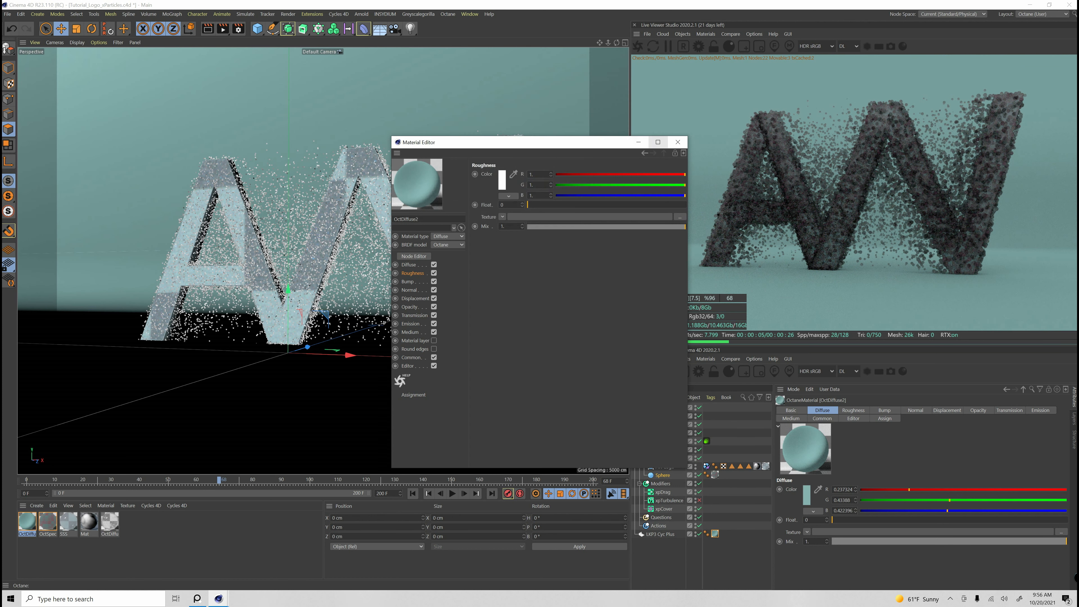
pyautogui.click(658, 142)
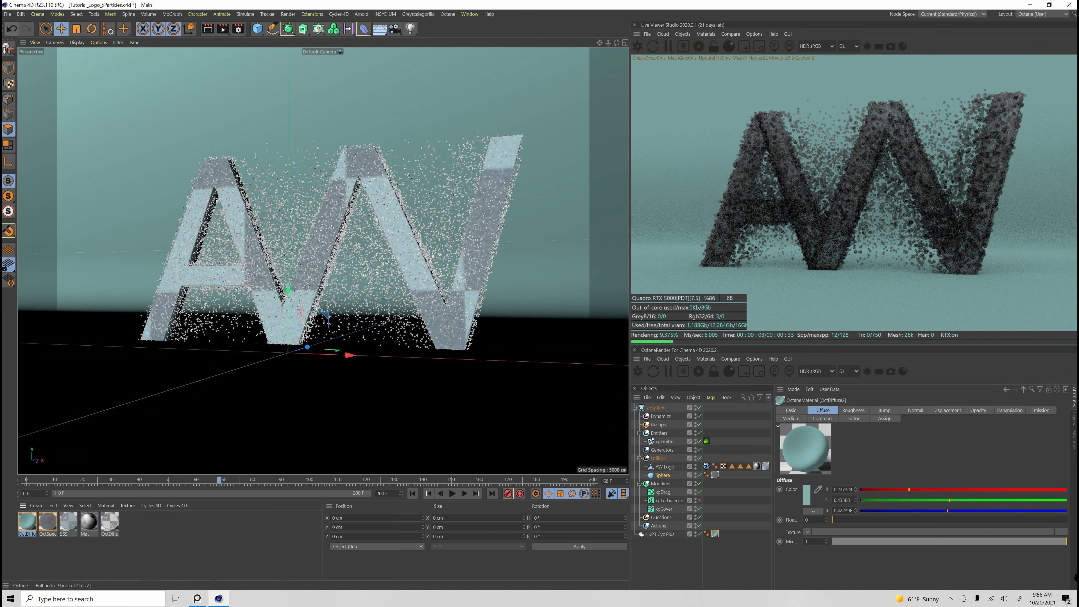
pyautogui.click(7, 14)
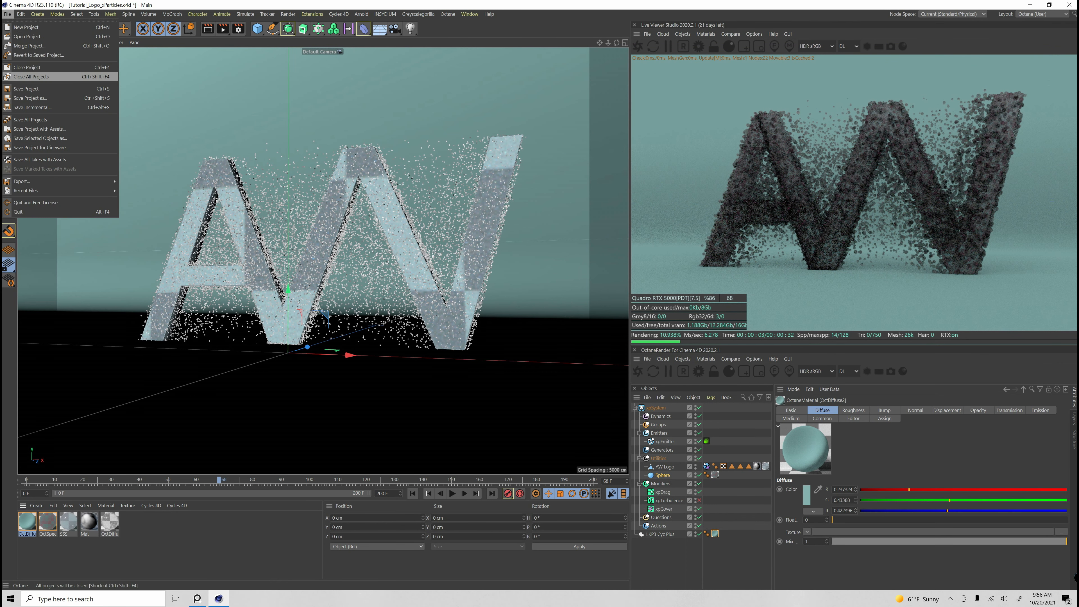
pyautogui.click(27, 89)
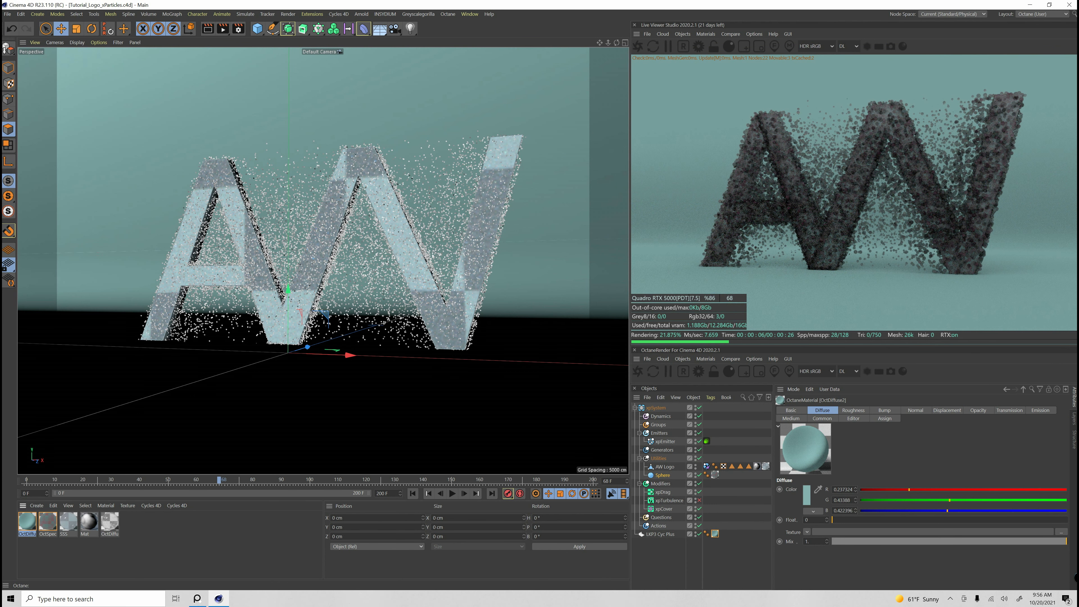
# Step: Add an Octane HDRI environment sky to the scene and save the project
pyautogui.click(682, 358)
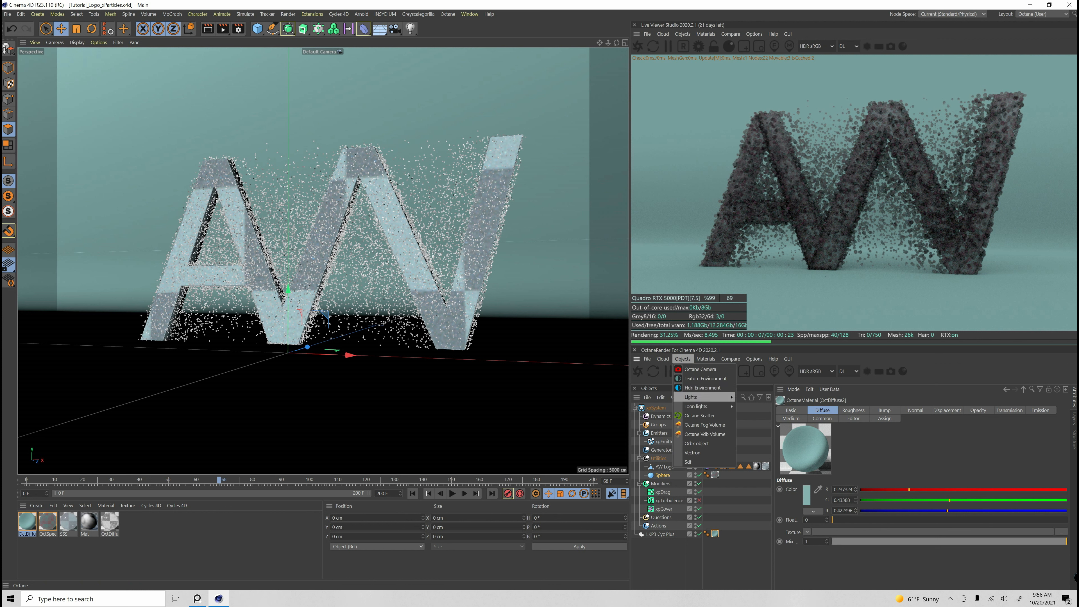
pyautogui.click(702, 387)
pyautogui.click(657, 407)
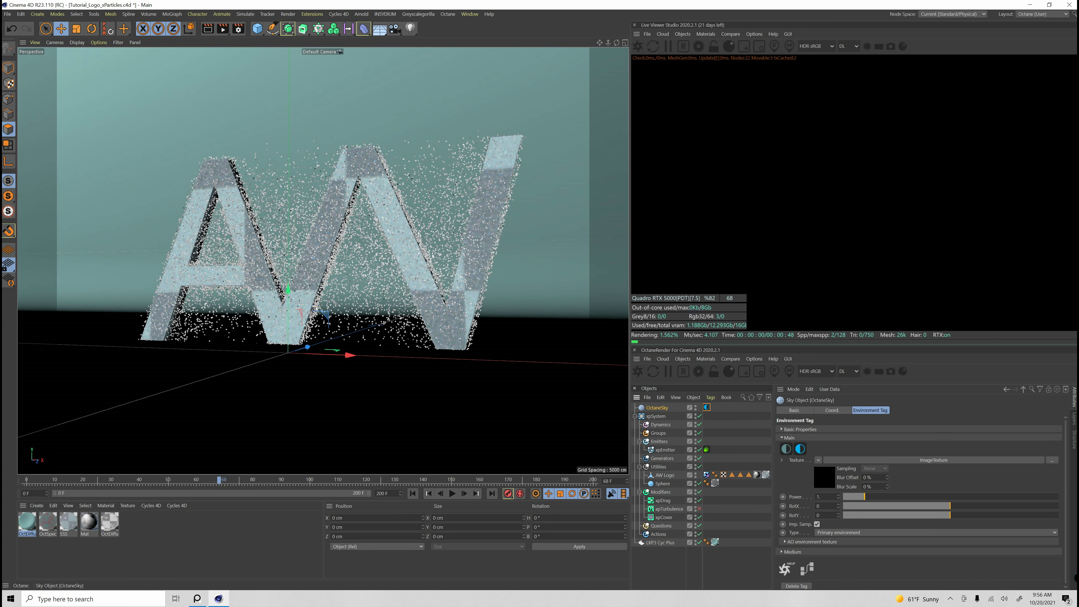
pyautogui.hotkey('ctrl', 's')
# Step: Attach an HDRI Link Plus tag to the Octane sky and inspect the environment tag's image texture
pyautogui.click(933, 460)
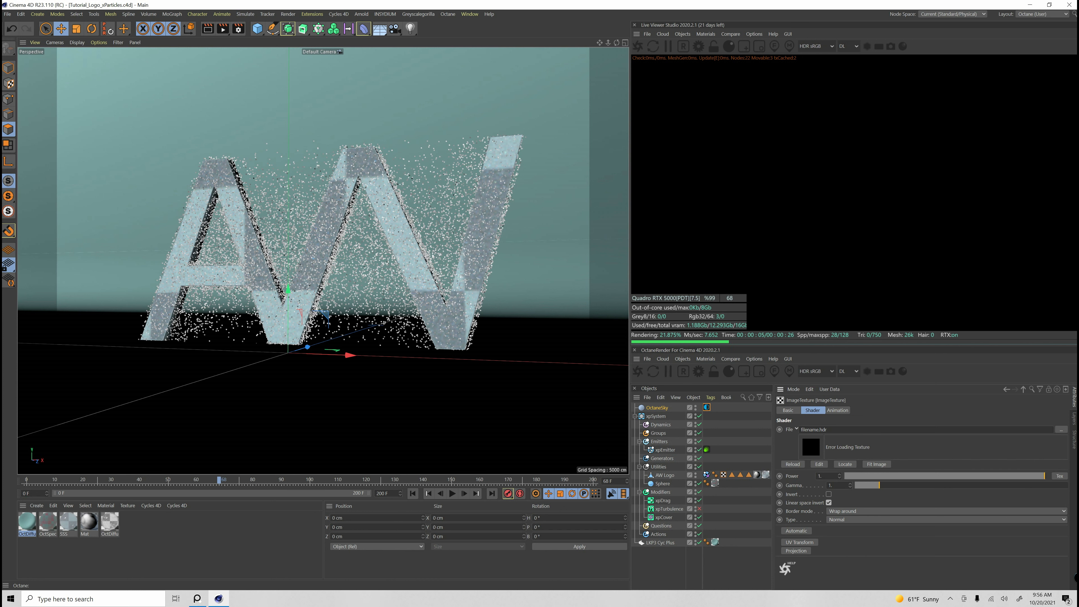
pyautogui.rightClick(658, 408)
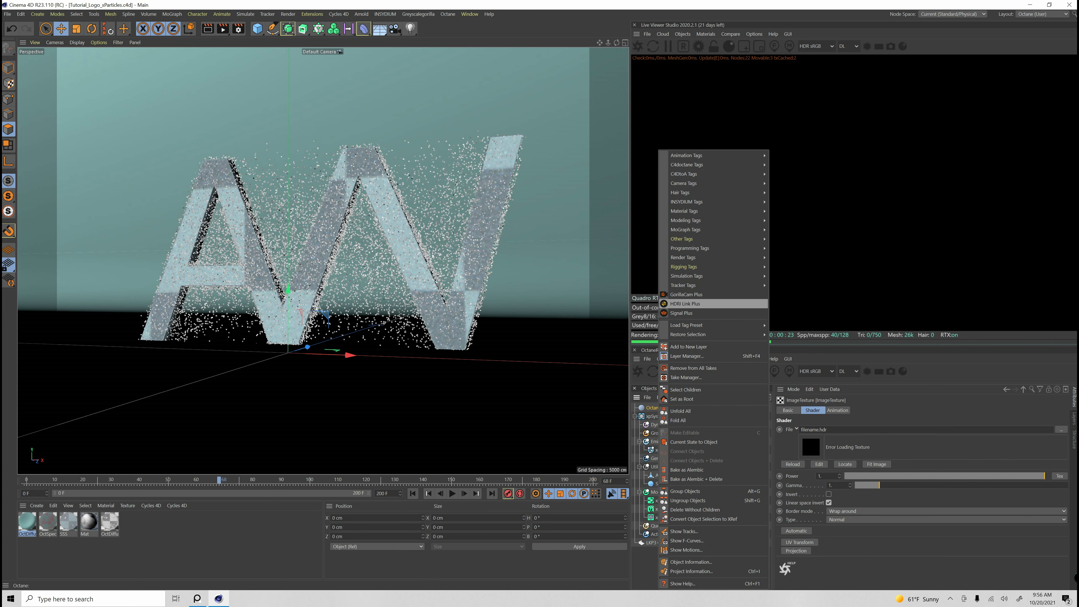
pyautogui.click(685, 304)
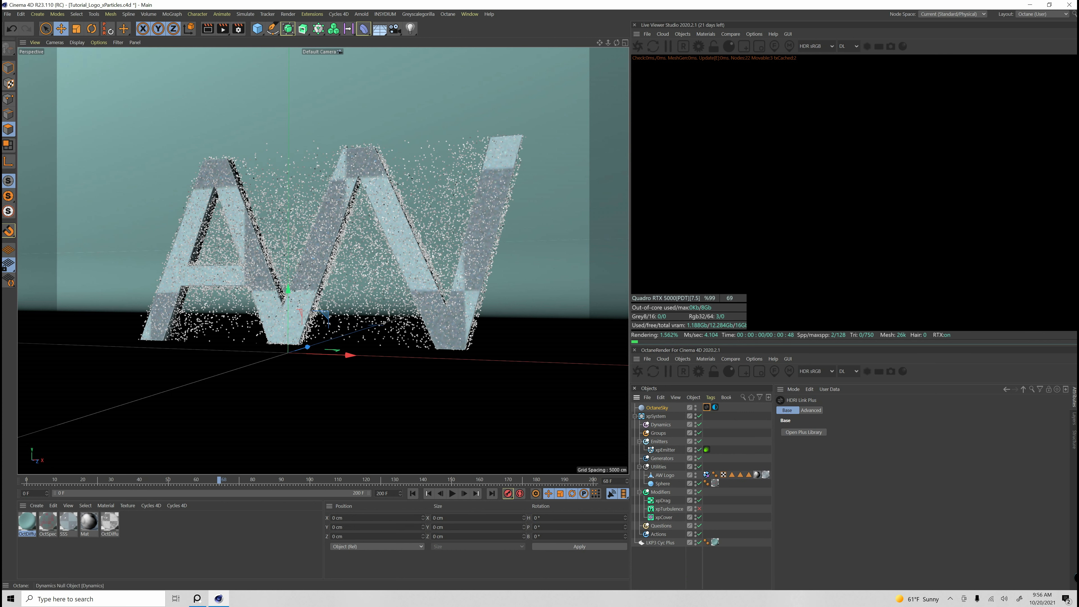
pyautogui.click(715, 407)
pyautogui.click(935, 443)
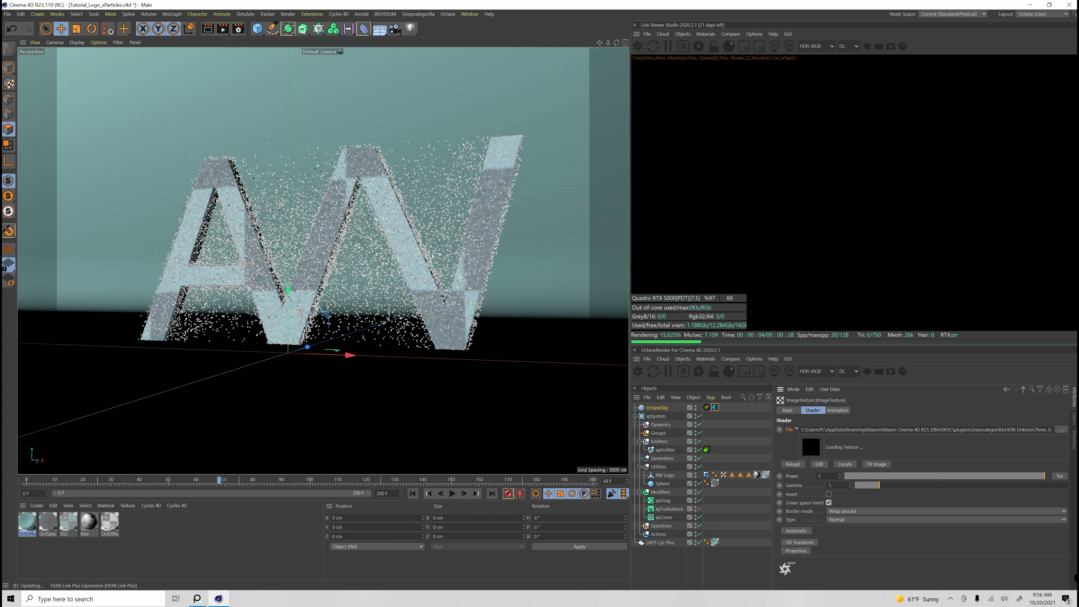
# Step: Try the Dead End Road HDRI from the Plus Library, load Rio Bay Sunrise for the sky instead, and close the library
pyautogui.click(707, 407)
pyautogui.click(804, 431)
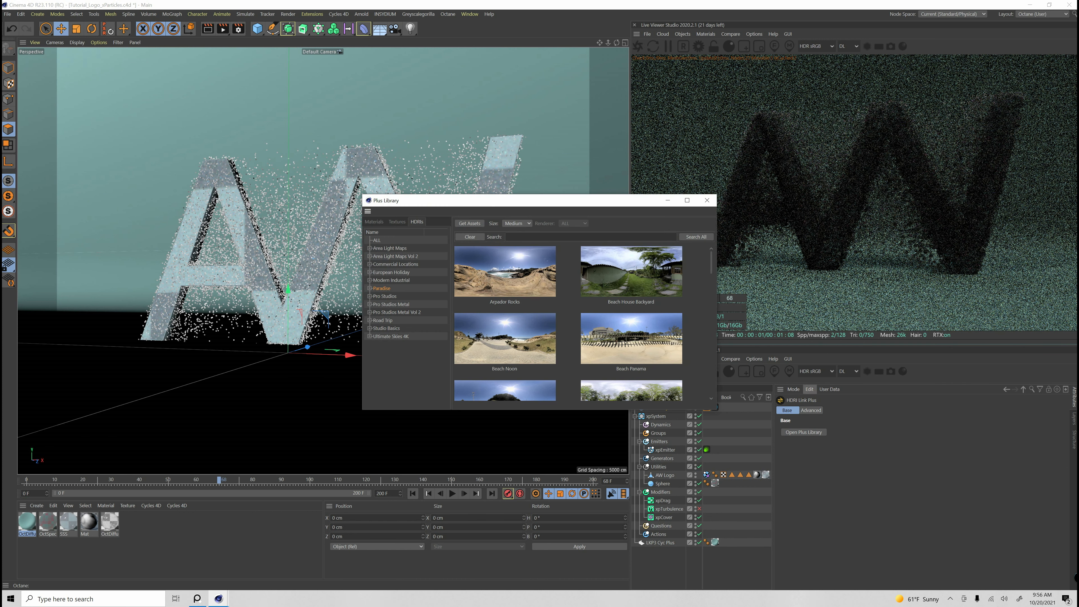
pyautogui.scroll(-2, 505, 335)
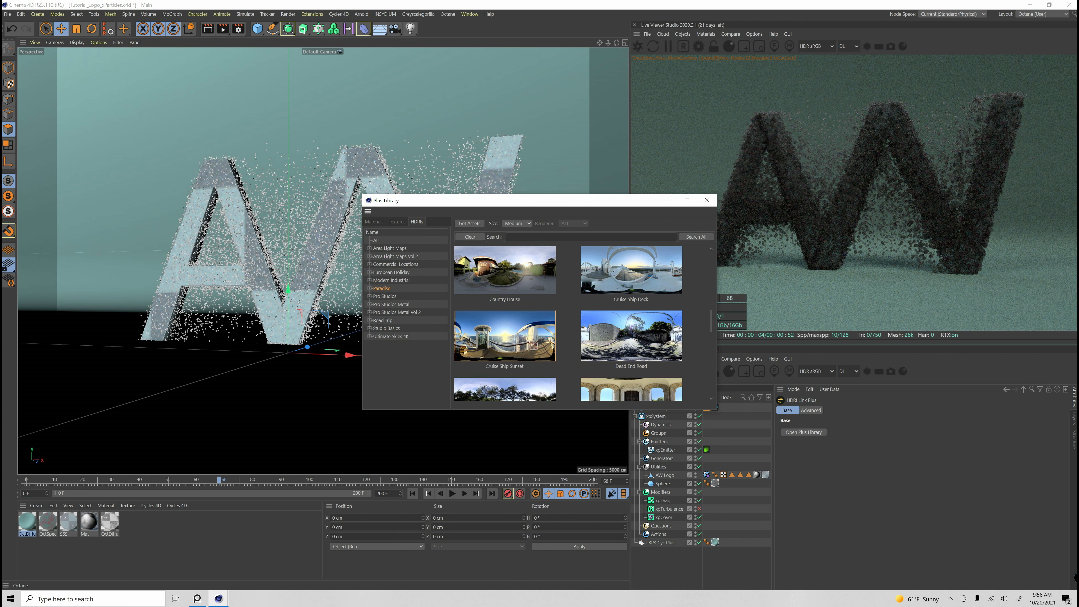
pyautogui.click(632, 336)
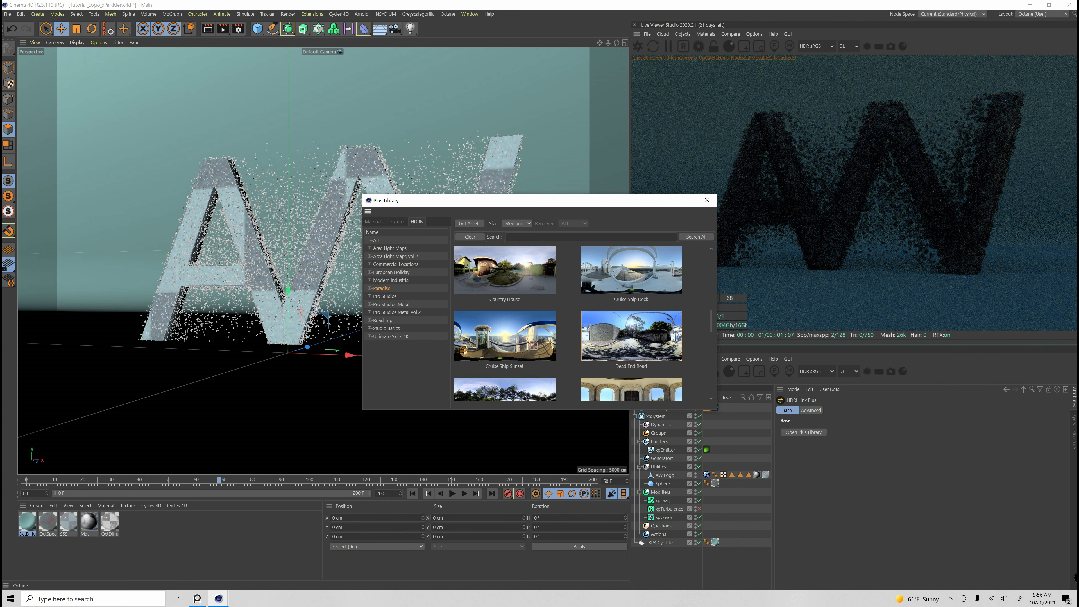
pyautogui.scroll(-5, 567, 323)
pyautogui.click(631, 351)
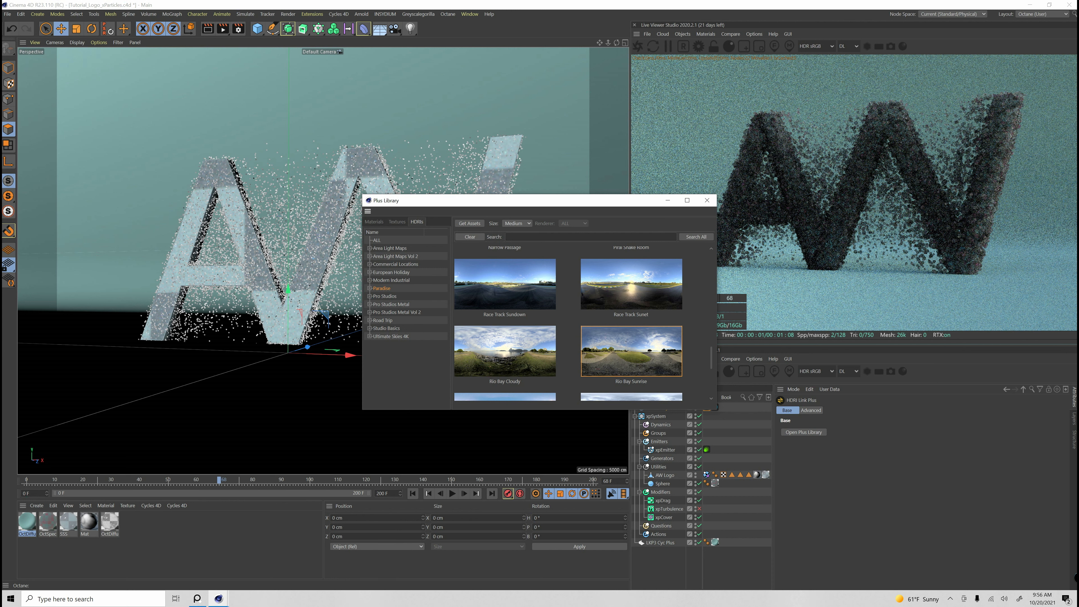
pyautogui.scroll(-1, 568, 323)
pyautogui.scroll(-2, 568, 323)
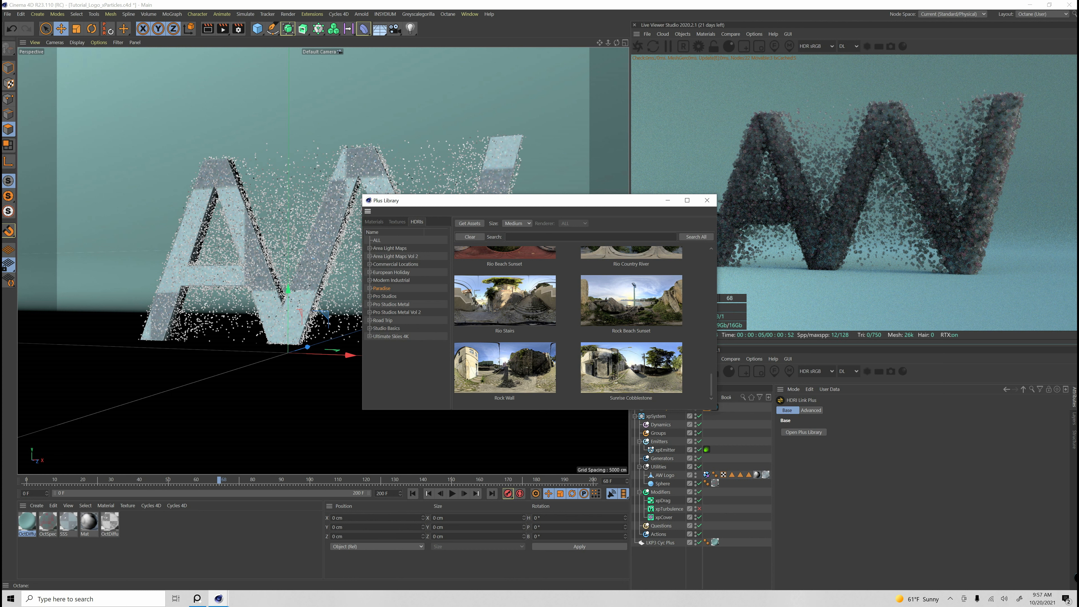
pyautogui.click(707, 200)
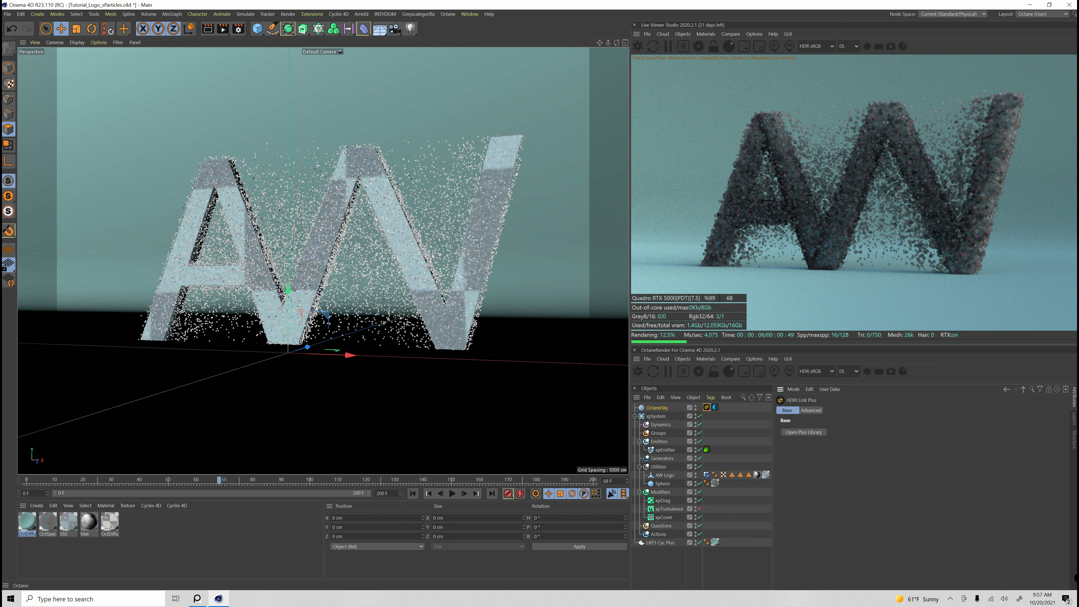
# Step: Try a sky environment power of about 4.56, undo it, and set the environment's RotX to about -0.043
pyautogui.click(715, 407)
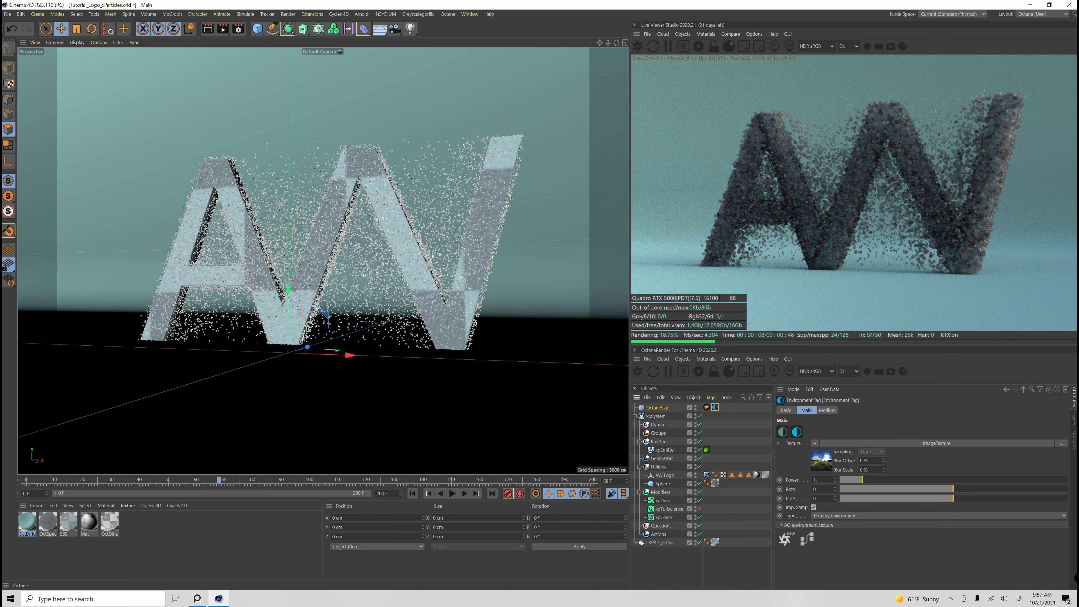
pyautogui.moveTo(863, 480); pyautogui.dragTo(943, 479)
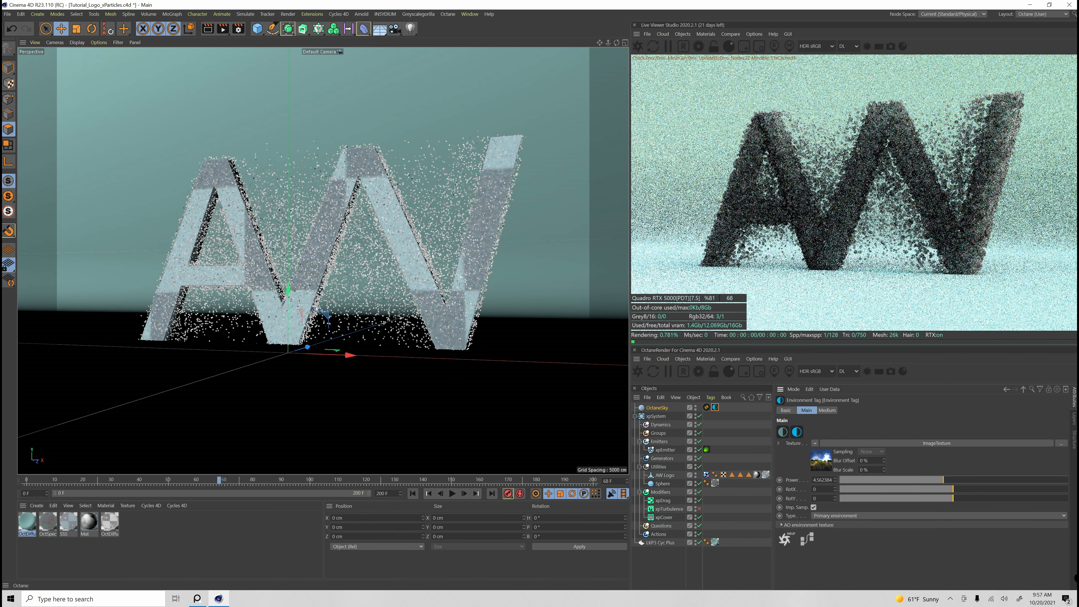
pyautogui.hotkey('ctrl', 'z')
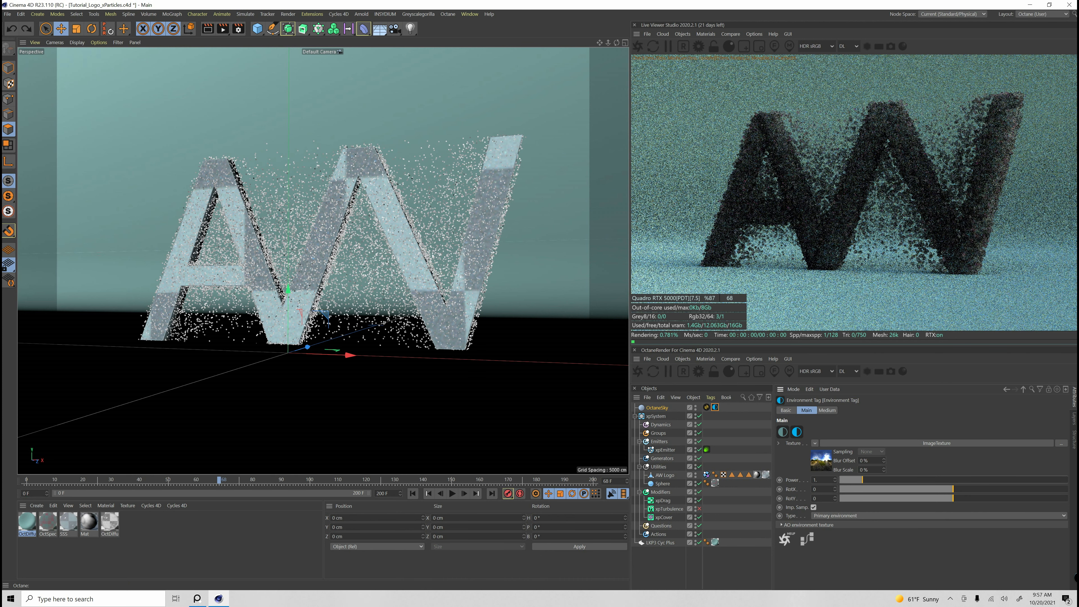
pyautogui.moveTo(953, 489)
pyautogui.mouseDown()
pyautogui.moveTo(999, 490)
pyautogui.moveTo(929, 489)
pyautogui.moveTo(948, 489)
pyautogui.mouseUp()
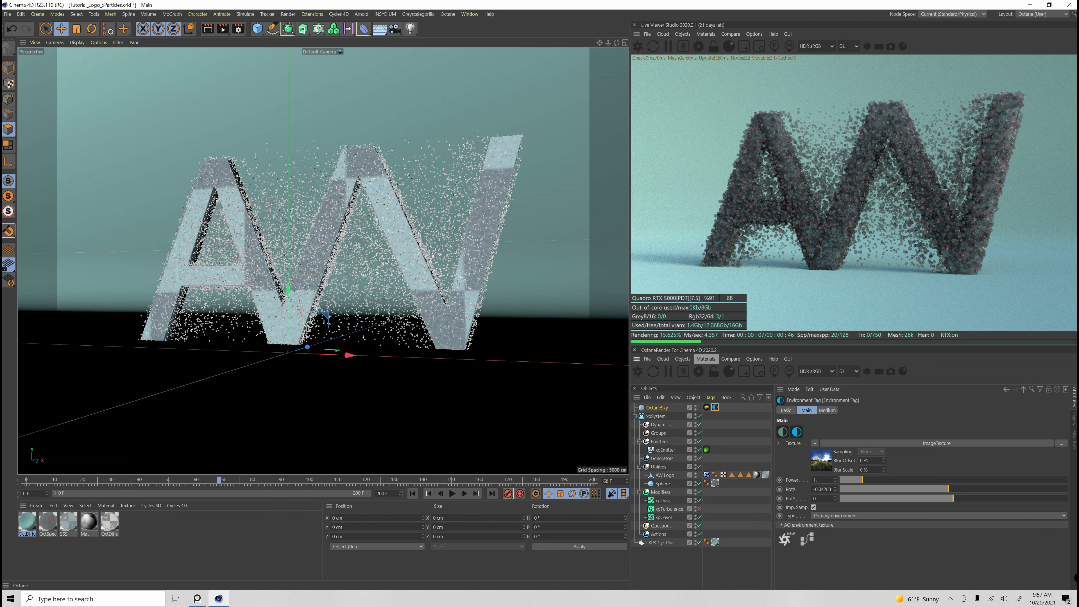
# Step: Add an Octane Camera and open the Thinlens and Motion Blur settings of its camera tag
pyautogui.click(682, 359)
pyautogui.click(705, 368)
pyautogui.click(828, 410)
pyautogui.click(864, 411)
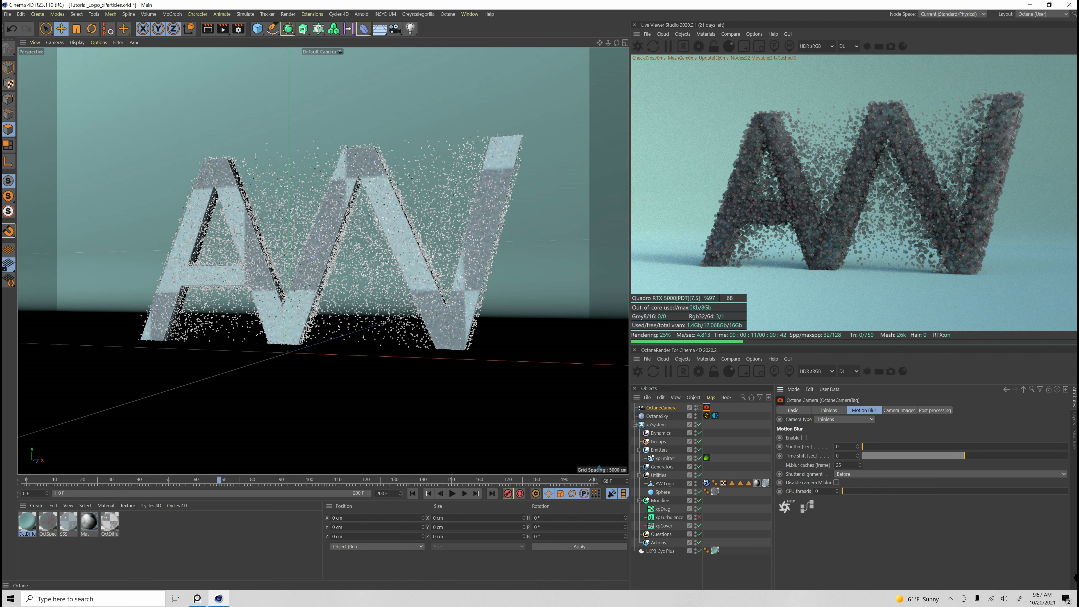
# Step: Look through the Octane camera and set its focal length to Super Wide (15 mm)
pyautogui.click(699, 408)
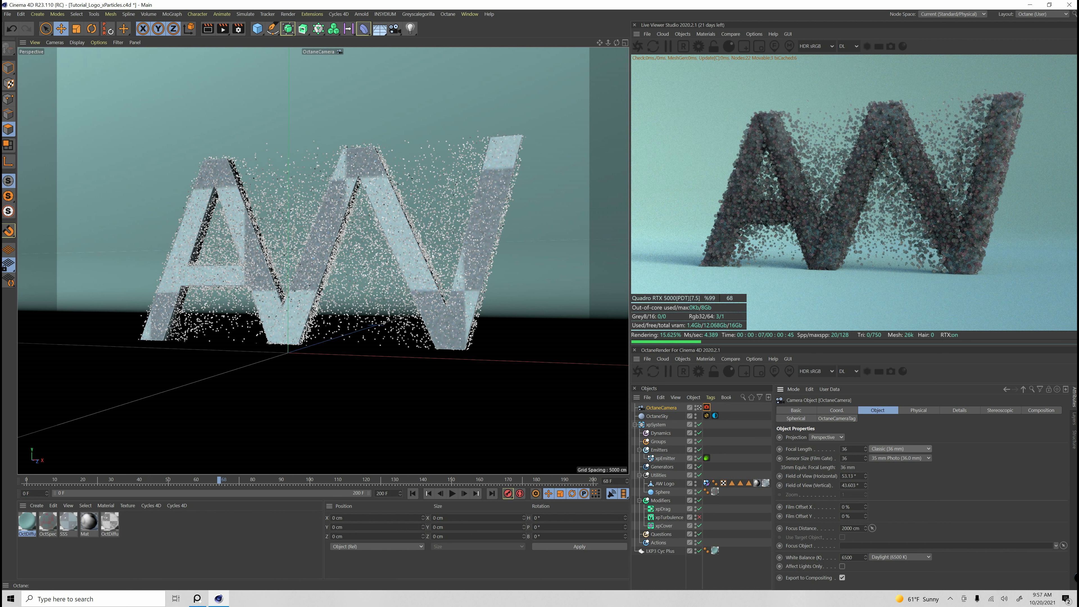
pyautogui.click(900, 449)
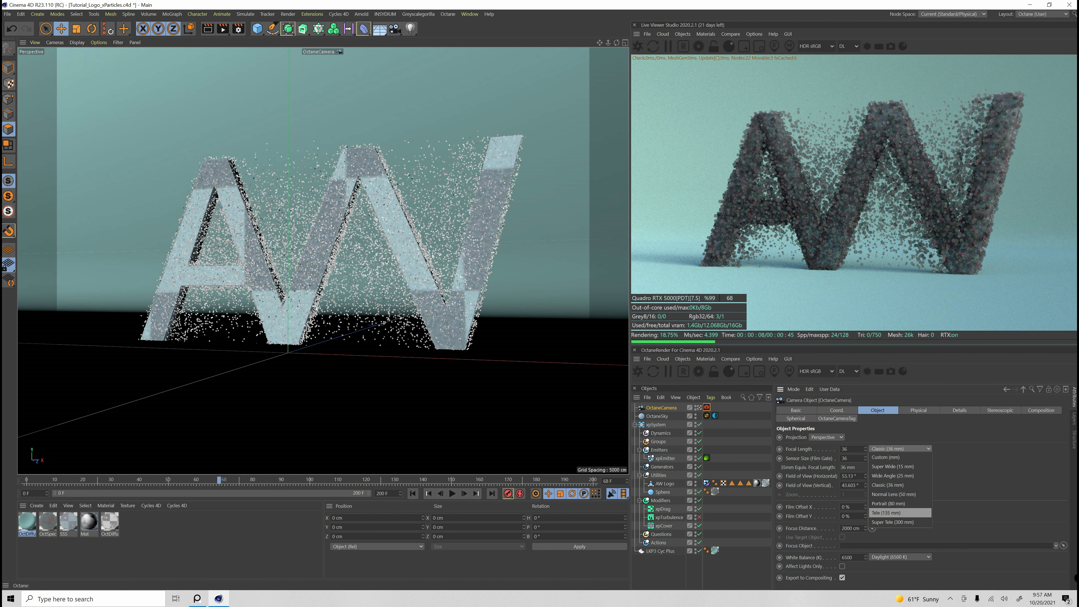
pyautogui.click(893, 466)
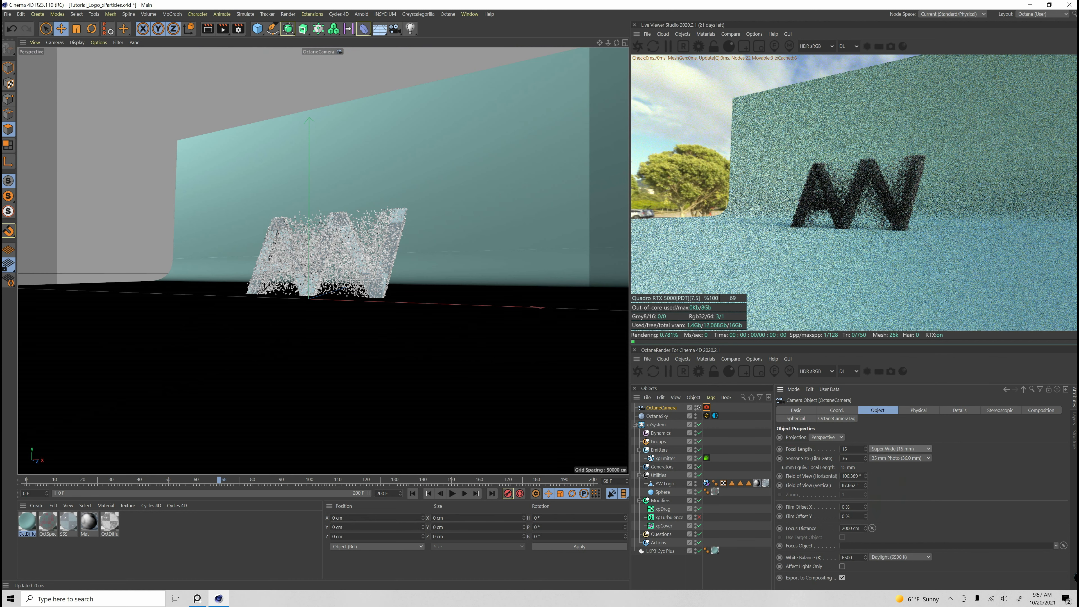
# Step: Enlarge the cyclorama backdrop behind the AW logo to a width of about 4331 and a height of about 1582, and save the project
pyautogui.moveTo(608, 42)
pyautogui.mouseDown()
pyautogui.moveTo(650, 42)
pyautogui.moveTo(595, 43)
pyautogui.moveTo(675, 43)
pyautogui.moveTo(625, 43)
pyautogui.mouseUp()
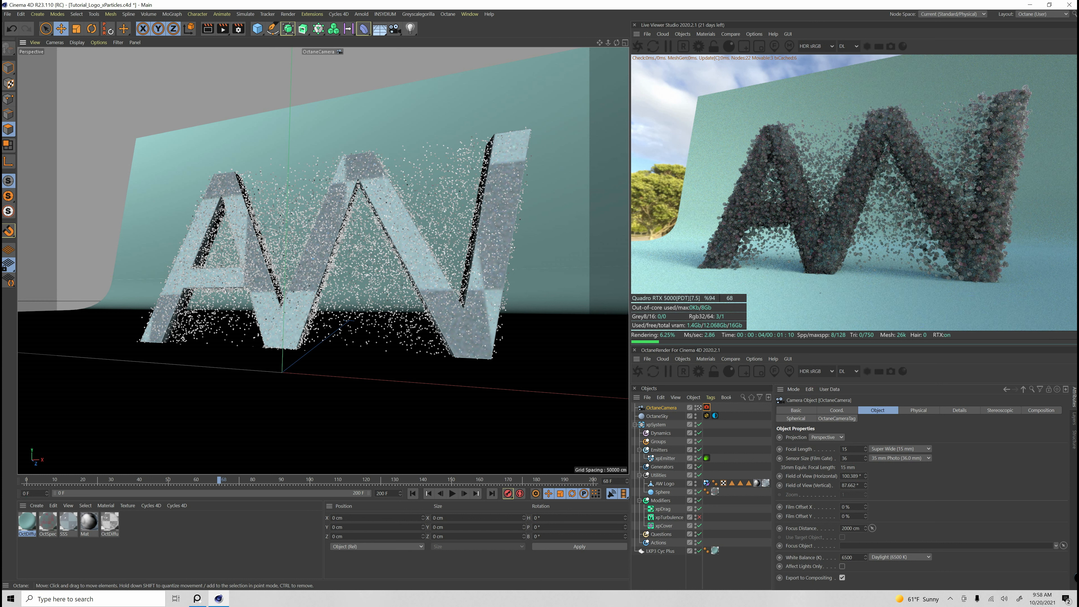
pyautogui.click(660, 551)
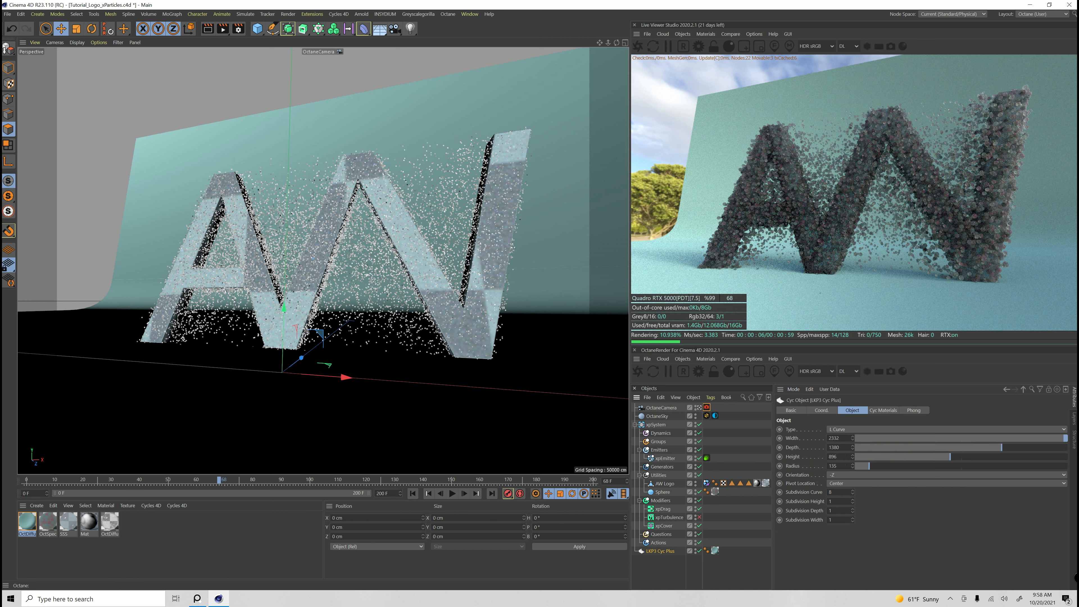
pyautogui.moveTo(853, 438); pyautogui.dragTo(852, 217)
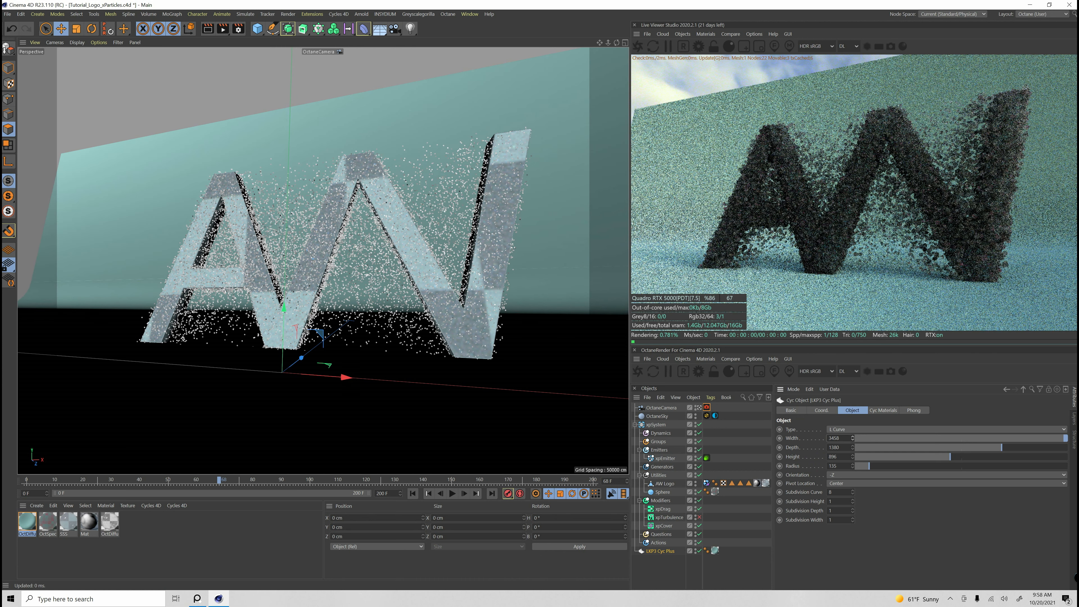
pyautogui.moveTo(852, 456); pyautogui.dragTo(852, 315)
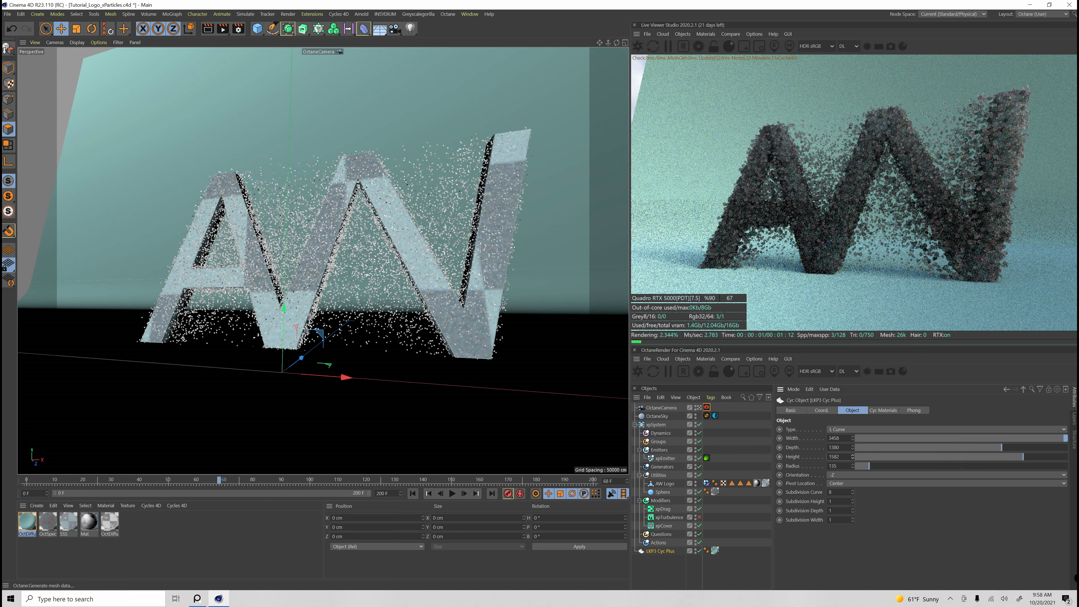
pyautogui.moveTo(853, 438); pyautogui.dragTo(852, 374)
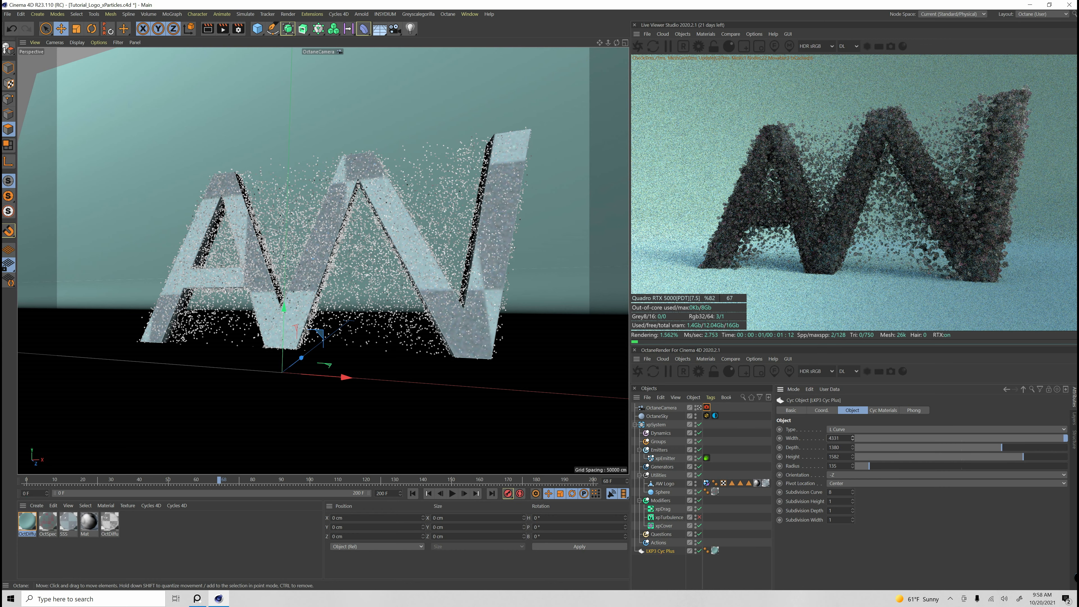
pyautogui.click(7, 14)
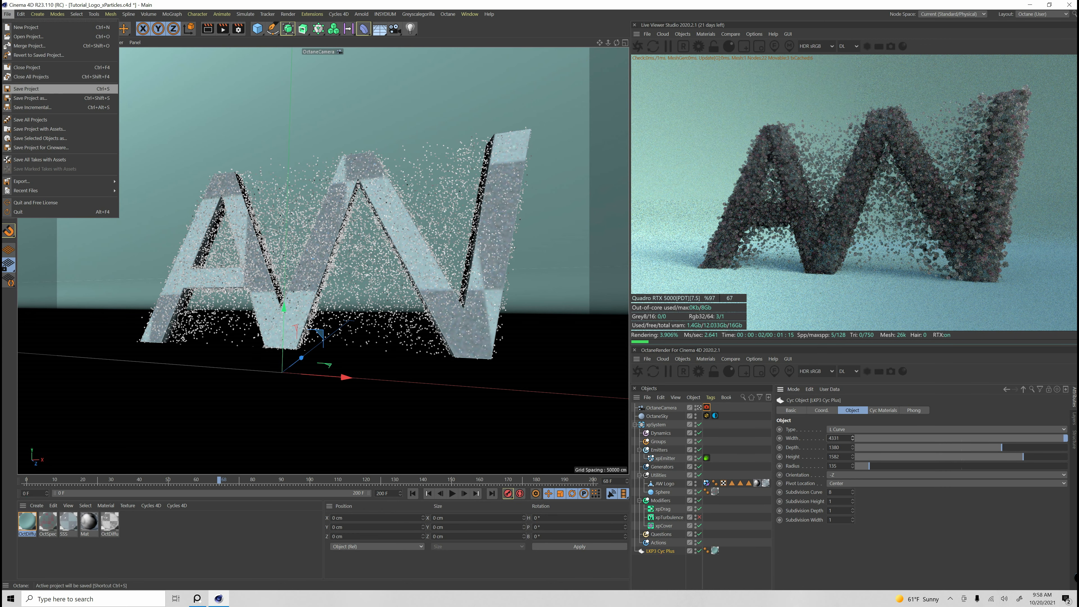
pyautogui.click(30, 89)
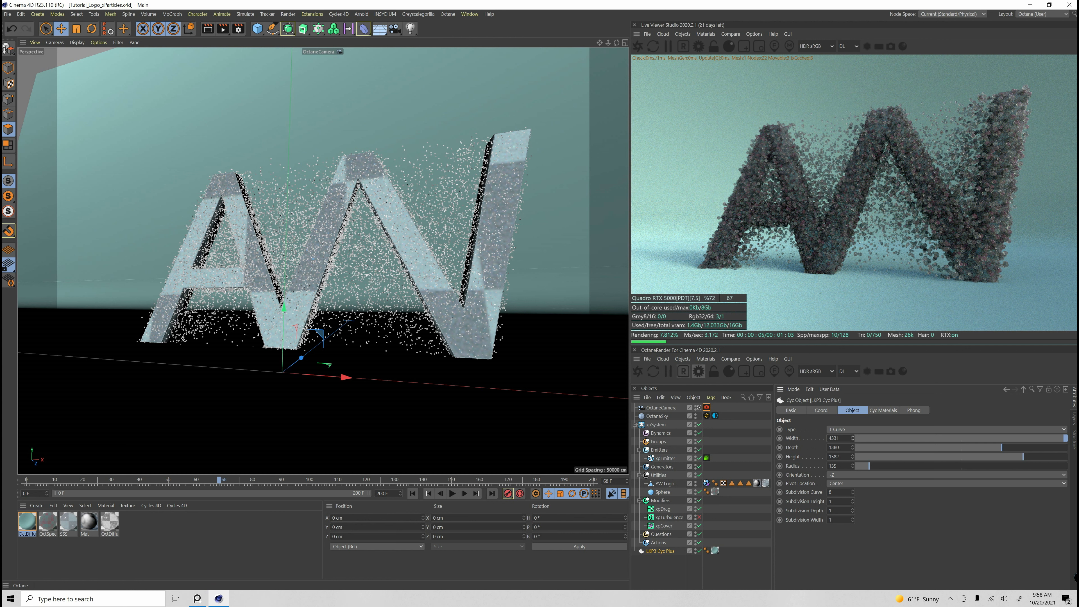
# Step: Reduce the OctaneSky environment's power to 0.25 to dim the HDRI lighting
pyautogui.click(658, 416)
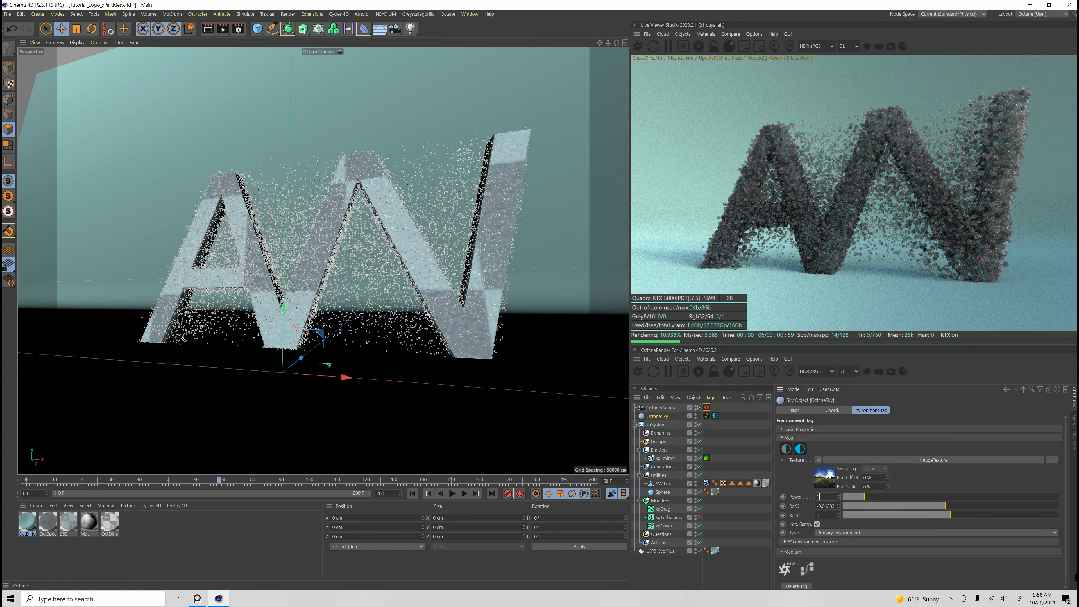
pyautogui.write('0.25')
pyautogui.press('Return')
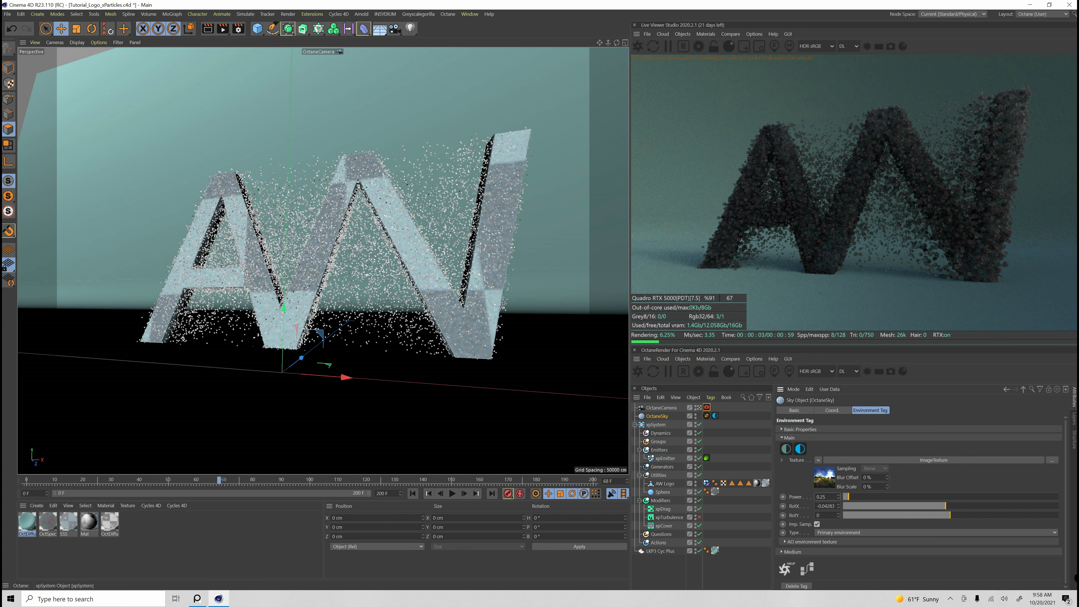
# Step: Add an Octane area light to the scene
pyautogui.click(682, 359)
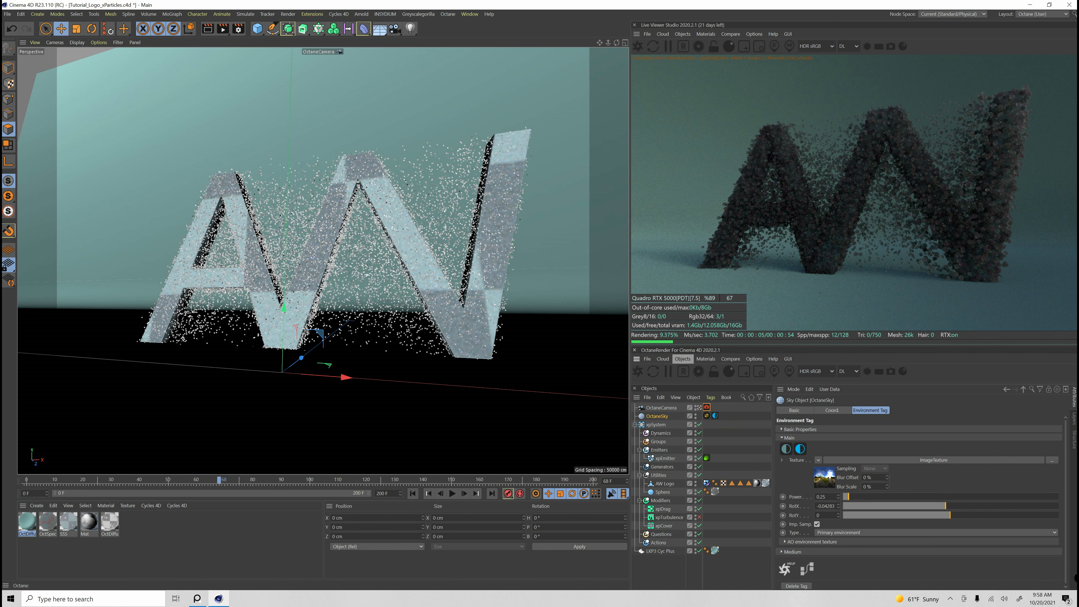
pyautogui.click(682, 359)
pyautogui.moveTo(701, 397)
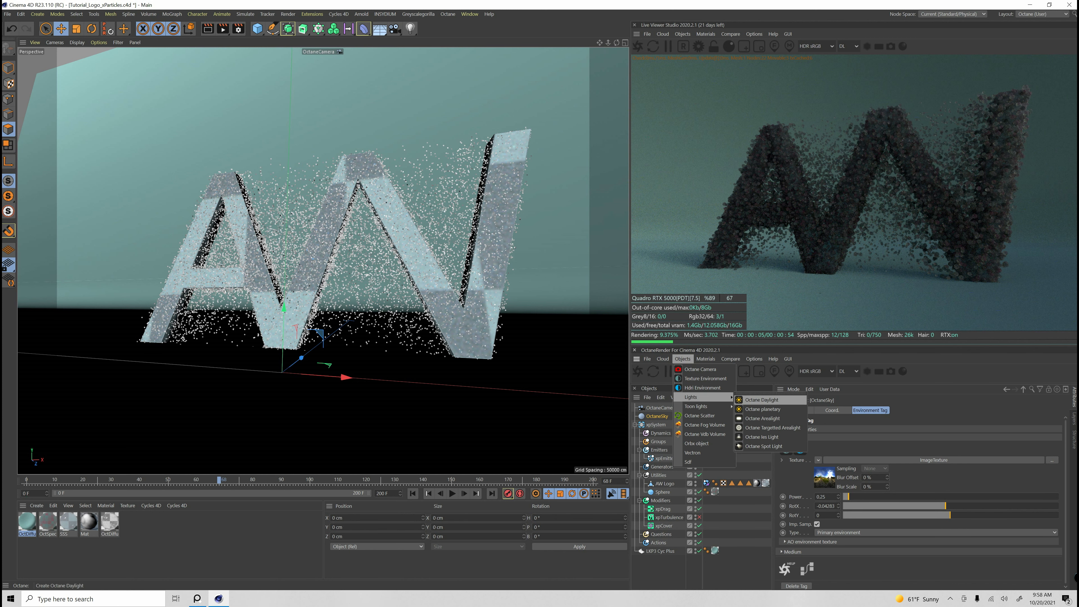
pyautogui.click(763, 418)
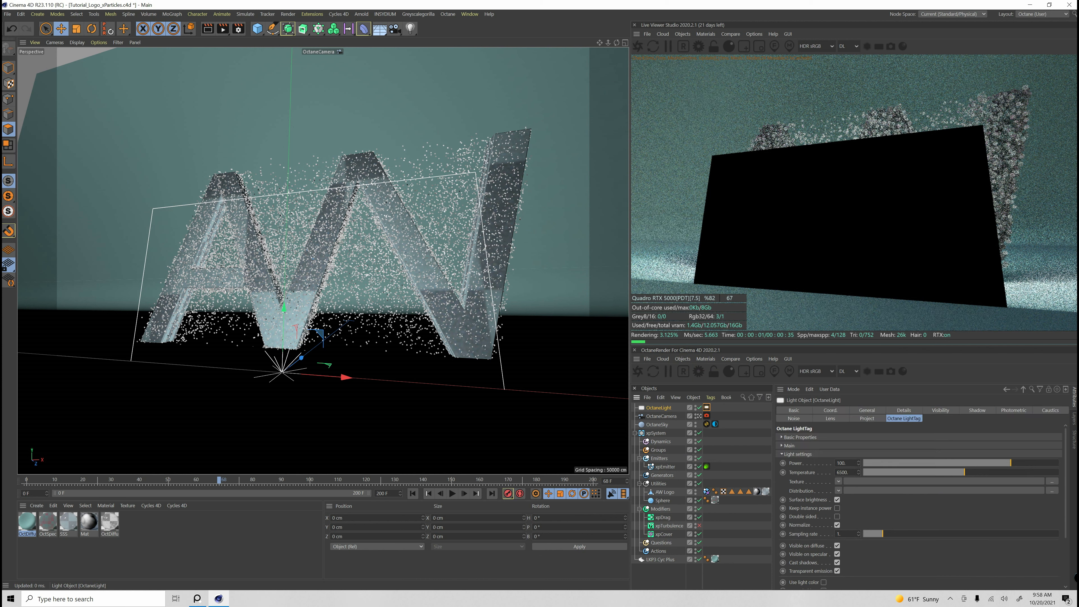
# Step: Give the OctaneLight a target tag and assign AW Logo as its target object
pyautogui.rightClick(665, 408)
pyautogui.moveTo(722, 164)
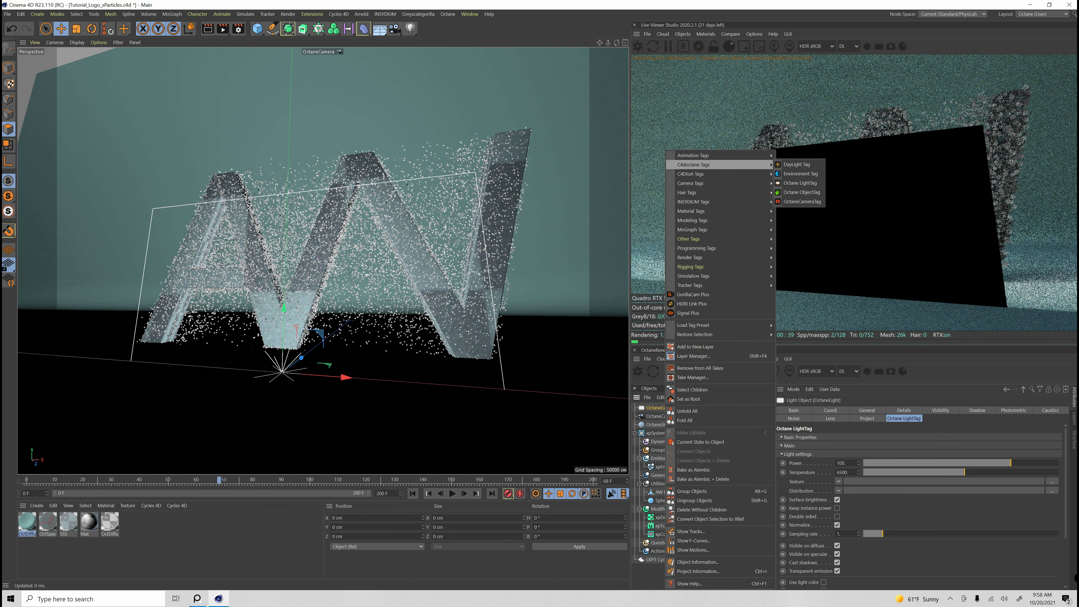
pyautogui.click(795, 182)
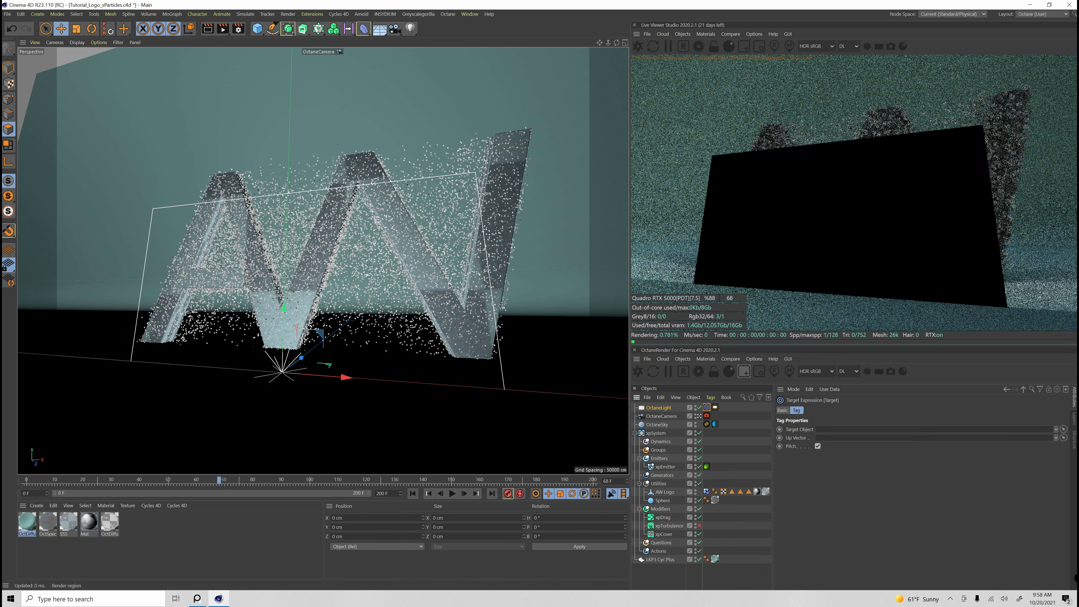
pyautogui.moveTo(665, 493); pyautogui.dragTo(668, 492)
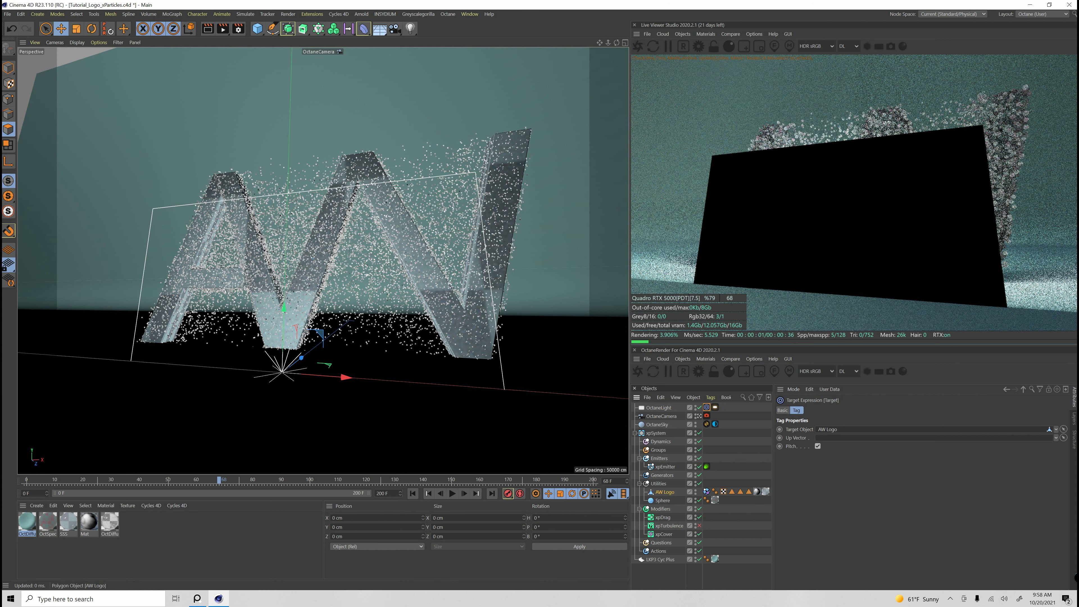
# Step: Move the area light out of the camera's view, in front of, above and to the right of the logo, using the orthographic views
pyautogui.middleClick(323, 260)
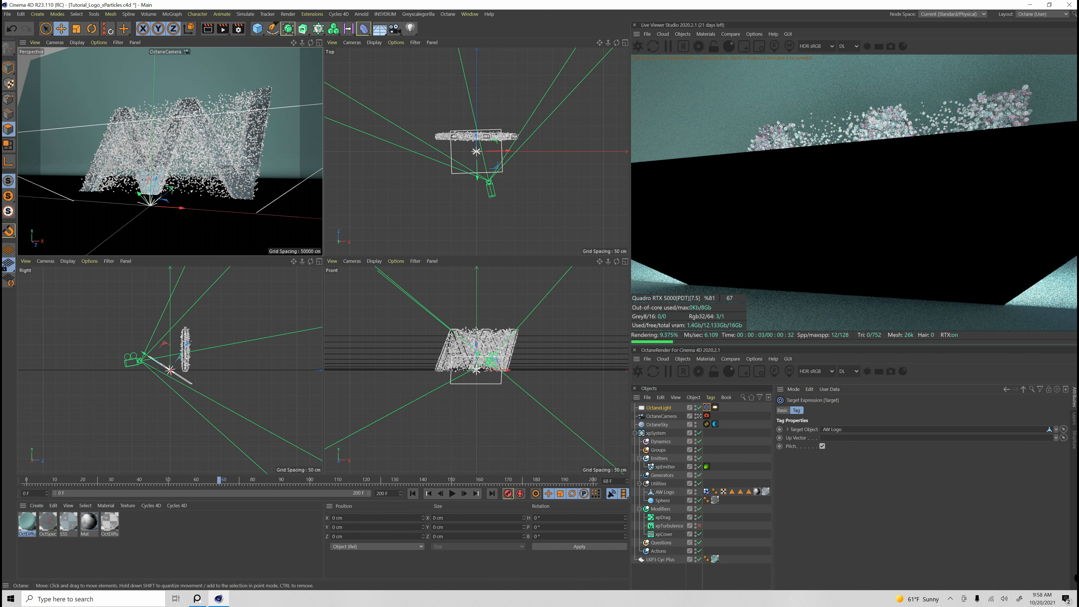
pyautogui.moveTo(477, 178); pyautogui.dragTo(572, 210)
pyautogui.moveTo(589, 291); pyautogui.dragTo(628, 256)
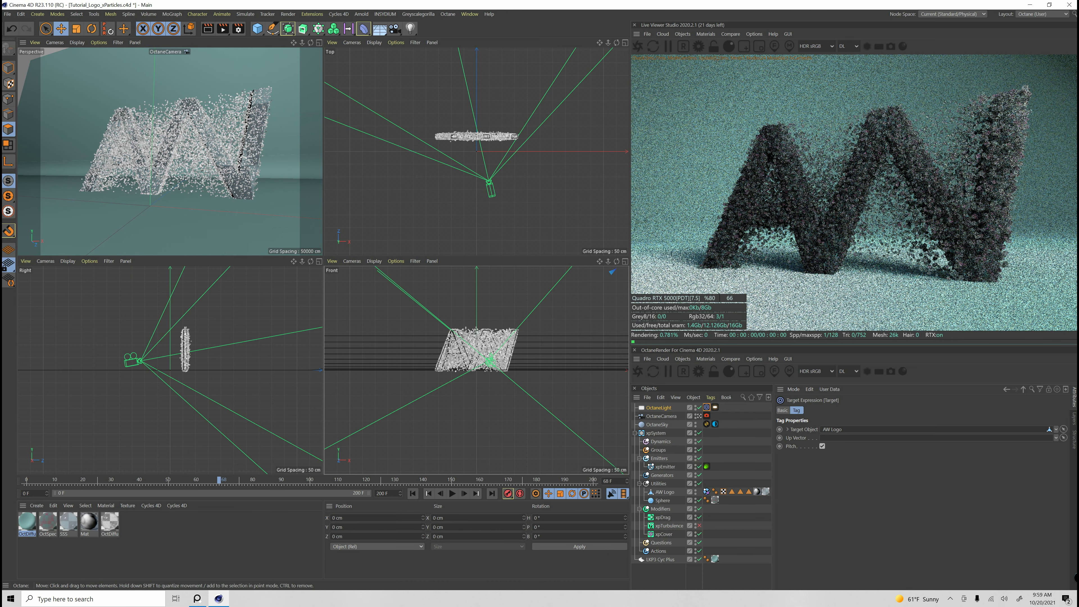
# Step: Lower the area light's power to about 69 and save the project
pyautogui.click(659, 408)
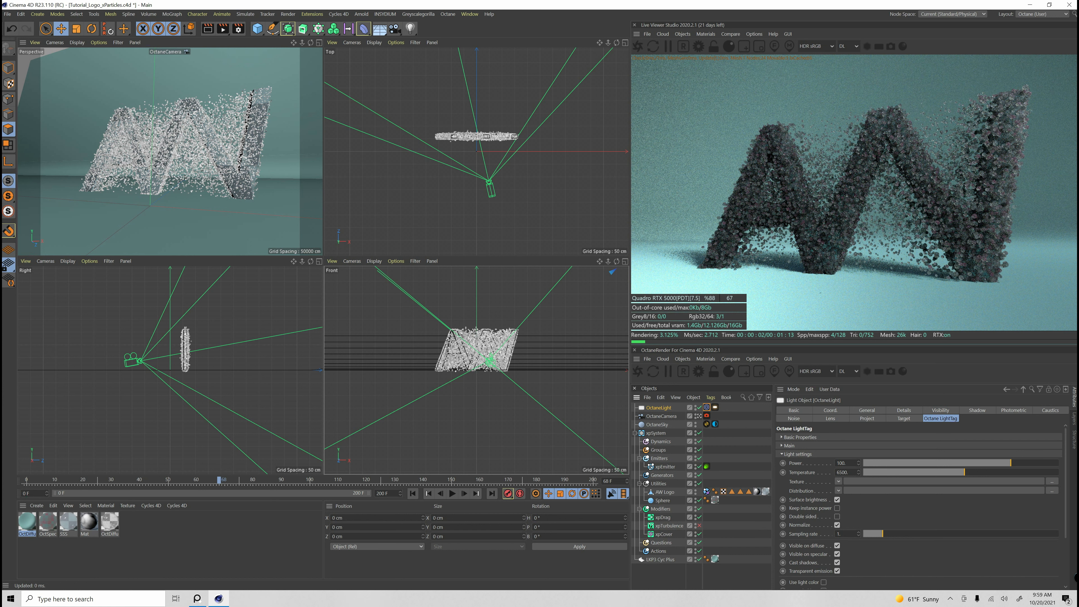
pyautogui.write('25')
pyautogui.press('Return')
pyautogui.moveTo(995, 463); pyautogui.dragTo(1008, 463)
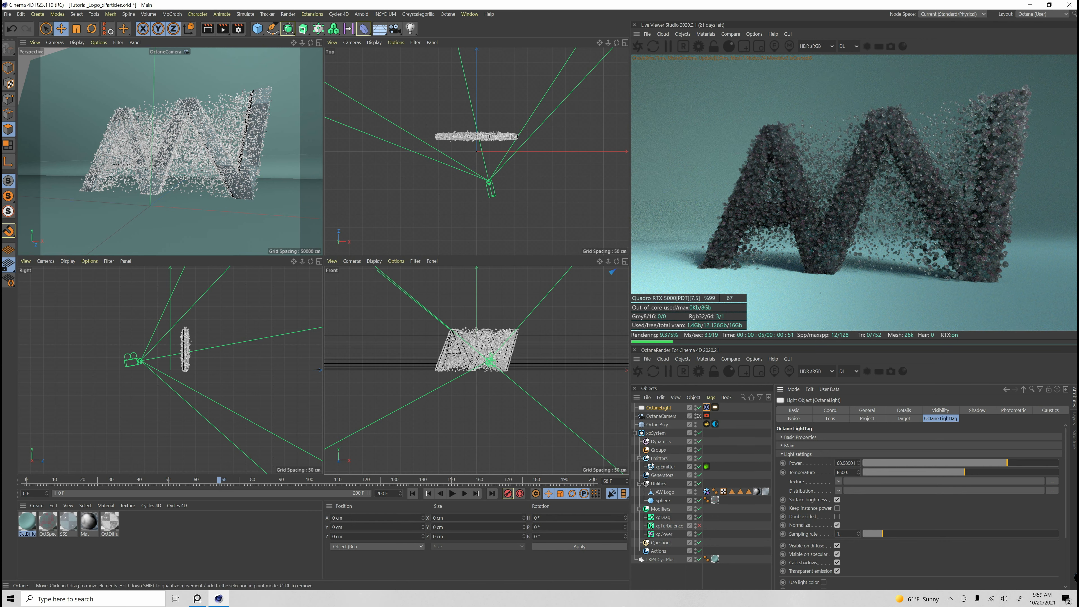
pyautogui.click(7, 14)
pyautogui.click(26, 88)
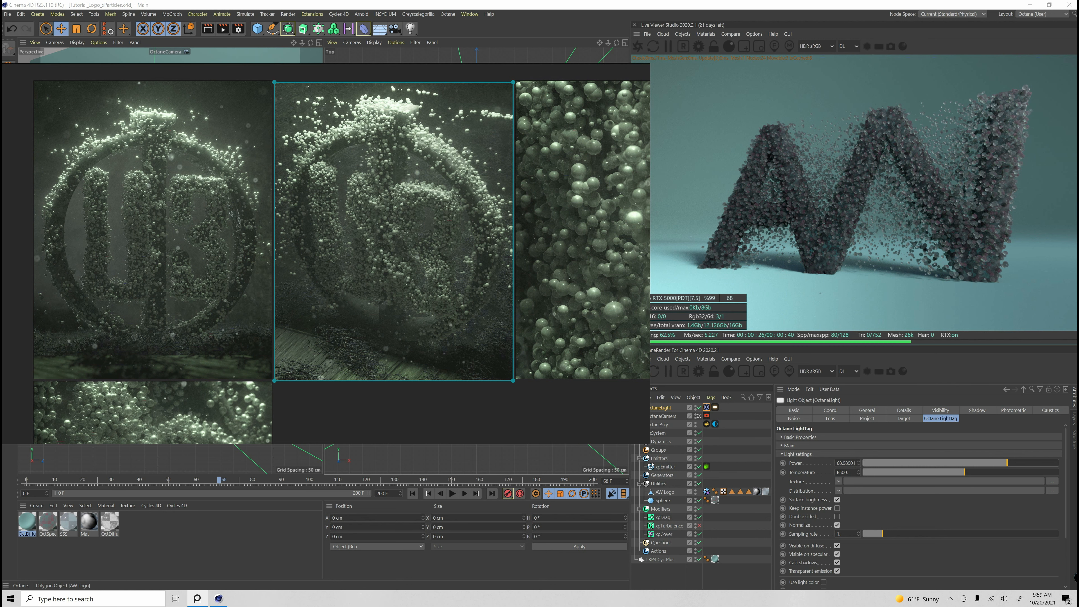
# Step: Check the particles with the AW Logo mesh temporarily hidden, and show the mesh again
pyautogui.keyDown('alt'); pyautogui.click(695, 491); pyautogui.keyUp('alt')
pyautogui.keyDown('alt'); pyautogui.click(695, 491); pyautogui.keyUp('alt')
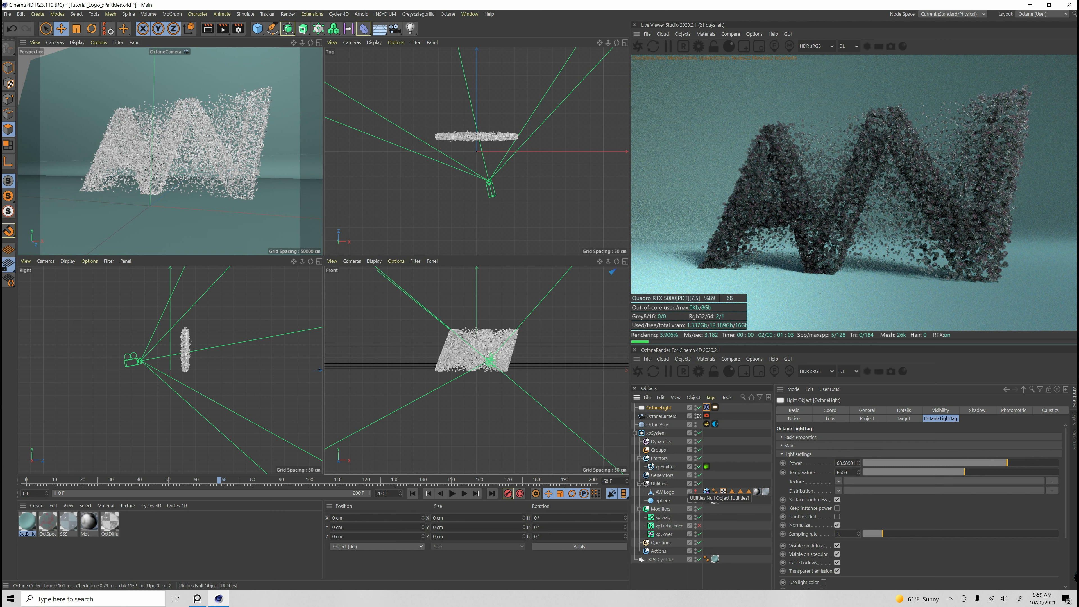
pyautogui.click(696, 491)
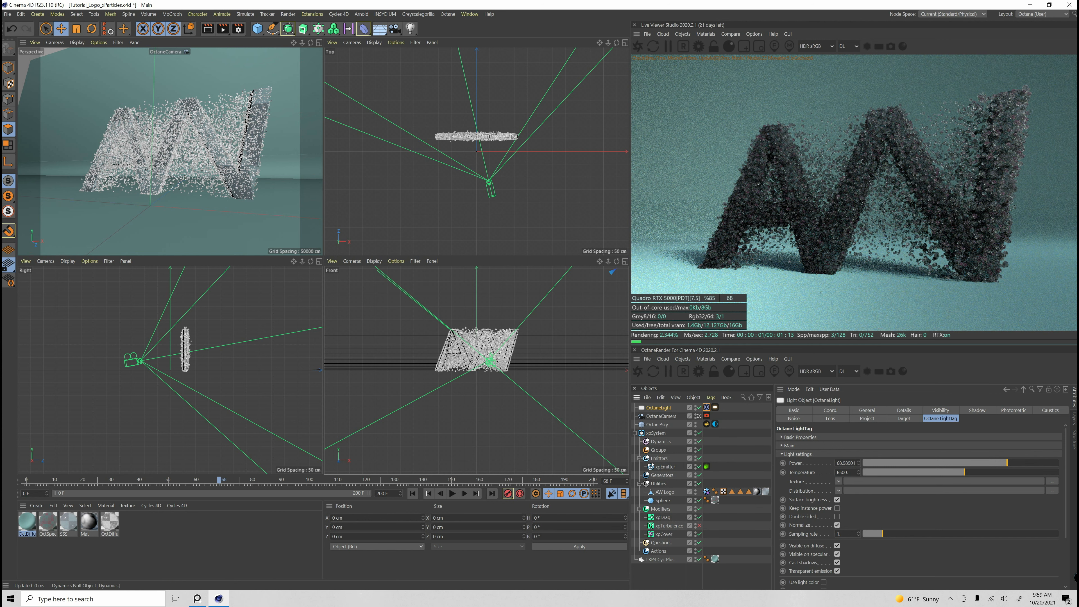
# Step: Set the xpEmitter's particle speed and speed variation to 0 cm
pyautogui.click(665, 467)
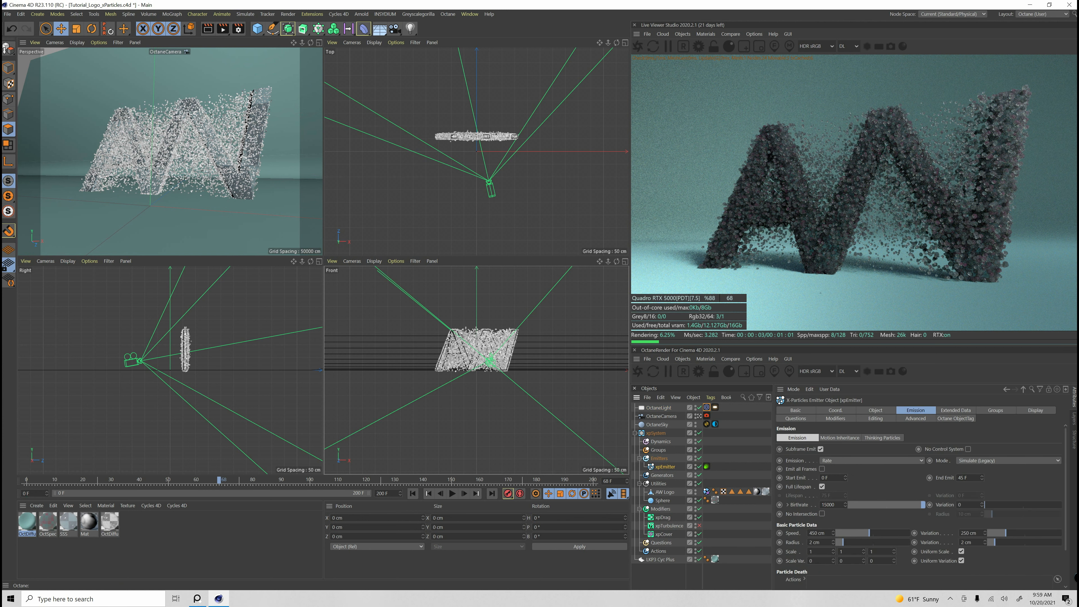
pyautogui.press('Tab')
pyautogui.write('0')
pyautogui.press('Return')
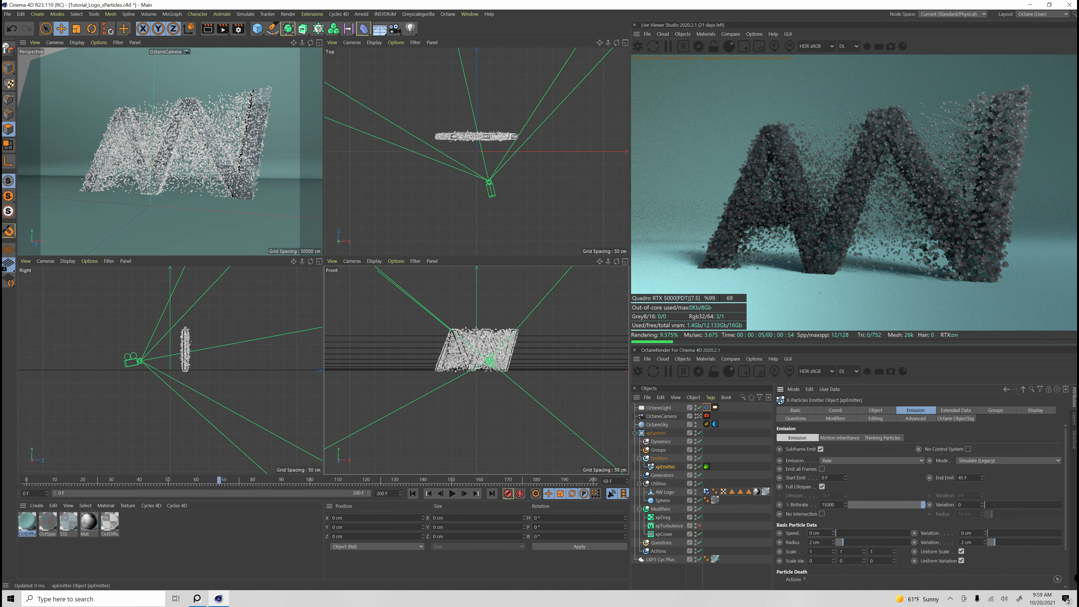
# Step: Play the particle simulation to frame 60 in a full-size perspective view and inspect the particles with the AW Logo mesh hidden
pyautogui.middleClick(124, 51)
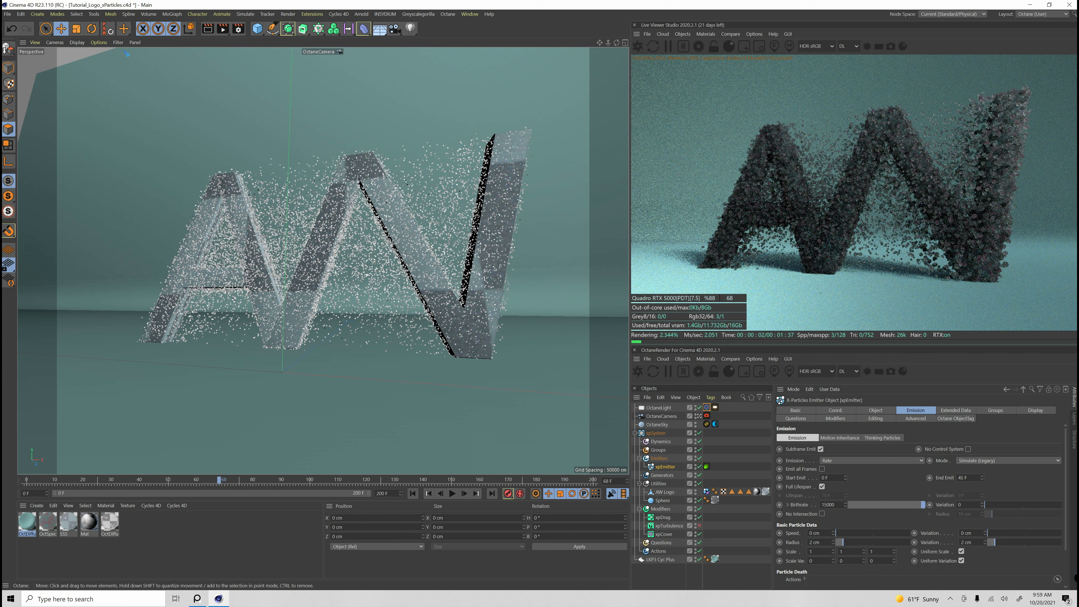
pyautogui.press('F8')
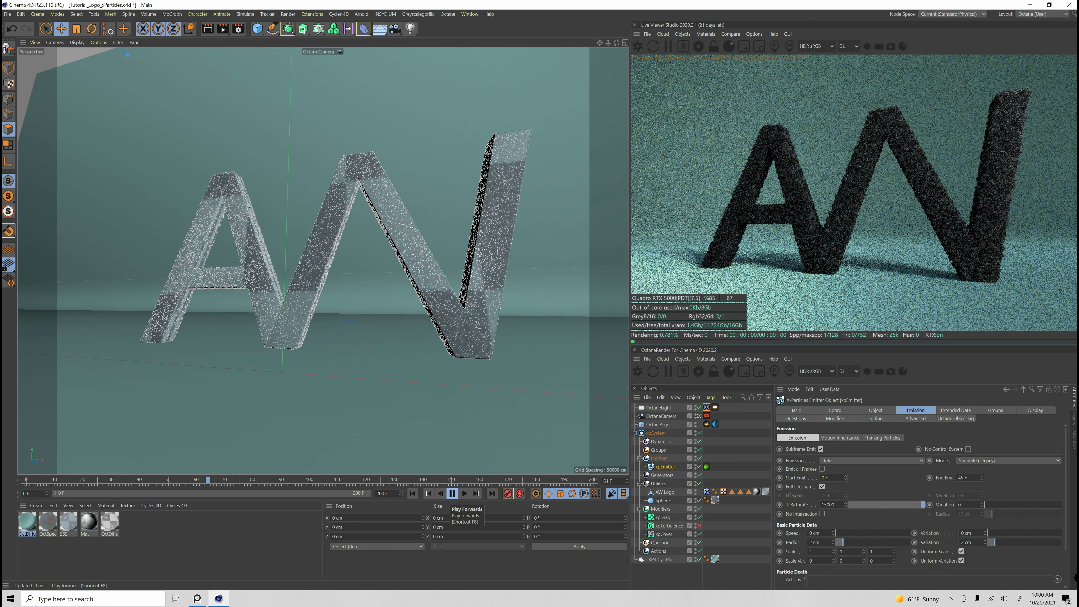
pyautogui.click(452, 493)
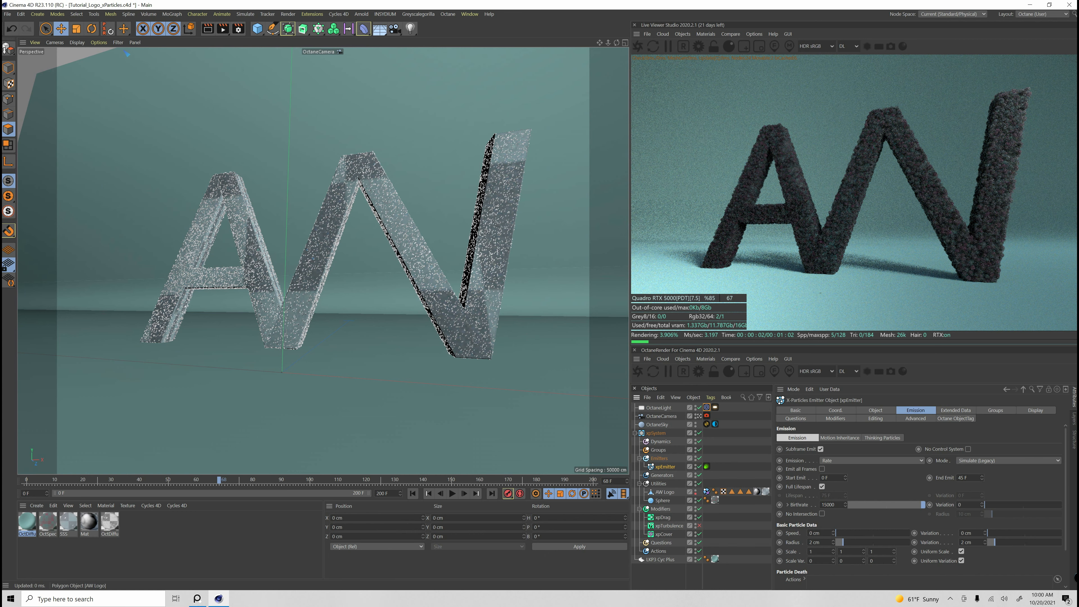
pyautogui.doubleClick(696, 490)
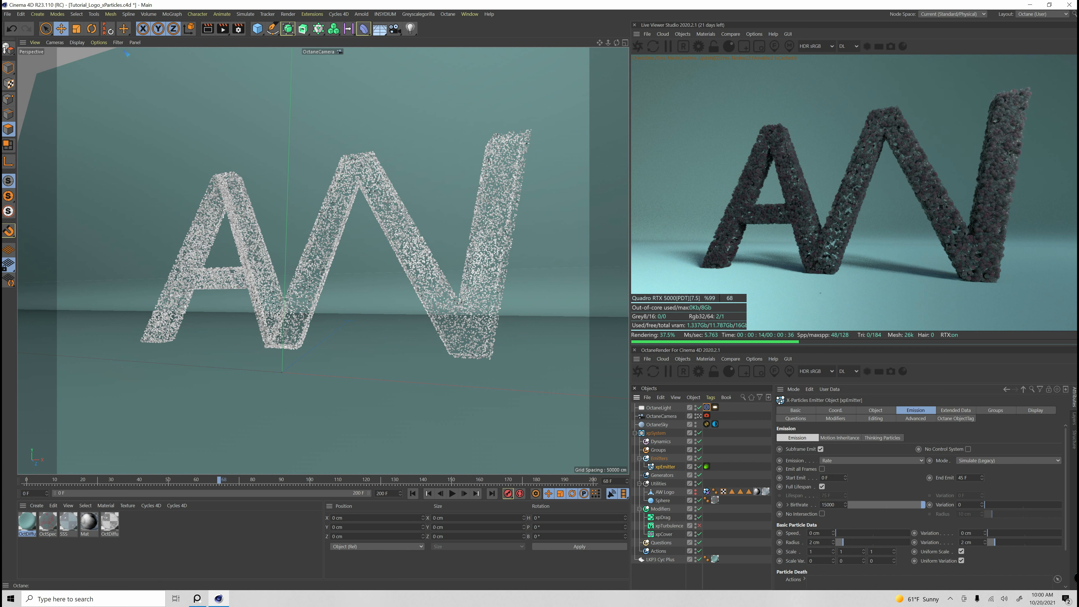
# Step: Rewind the simulation to frame 0 and set the xpEmitter's particle speed to 450 cm
pyautogui.hotkey('shift', 'f')
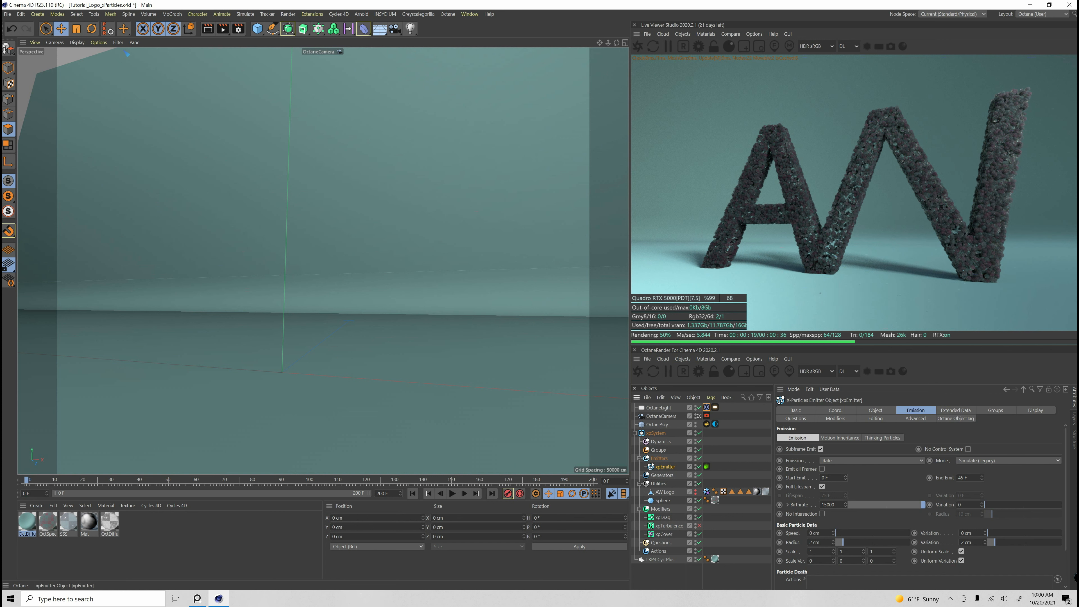
pyautogui.doubleClick(810, 533)
pyautogui.write('450')
pyautogui.press('Return')
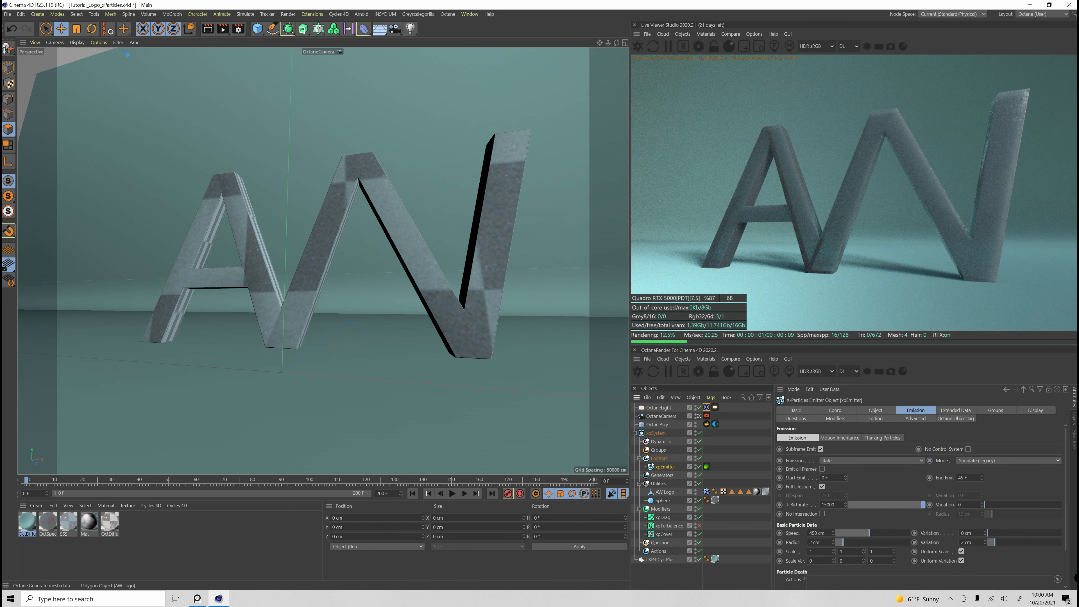
# Step: Preview the first frames of the simulation and set the AW Logo collider tag's bounce to 5% and friction to 25%
pyautogui.click(706, 492)
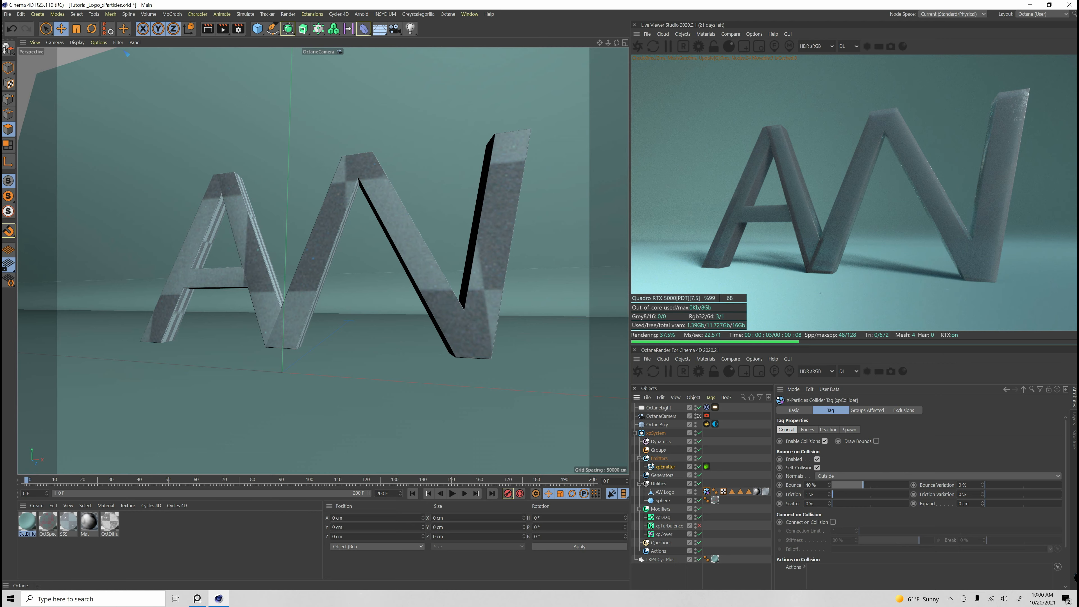
pyautogui.click(452, 494)
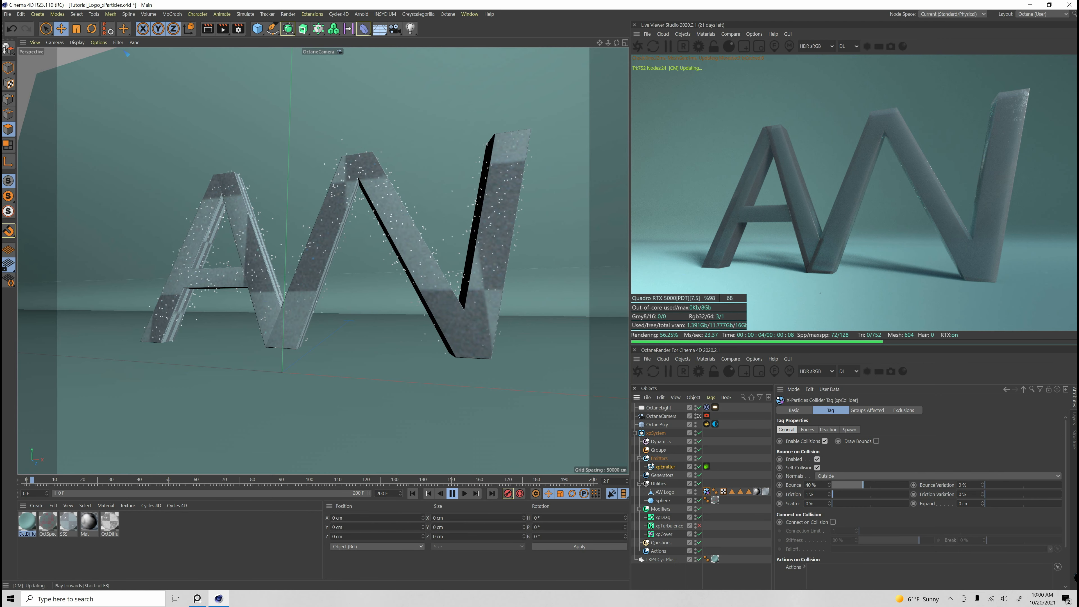
pyautogui.click(452, 494)
pyautogui.click(816, 485)
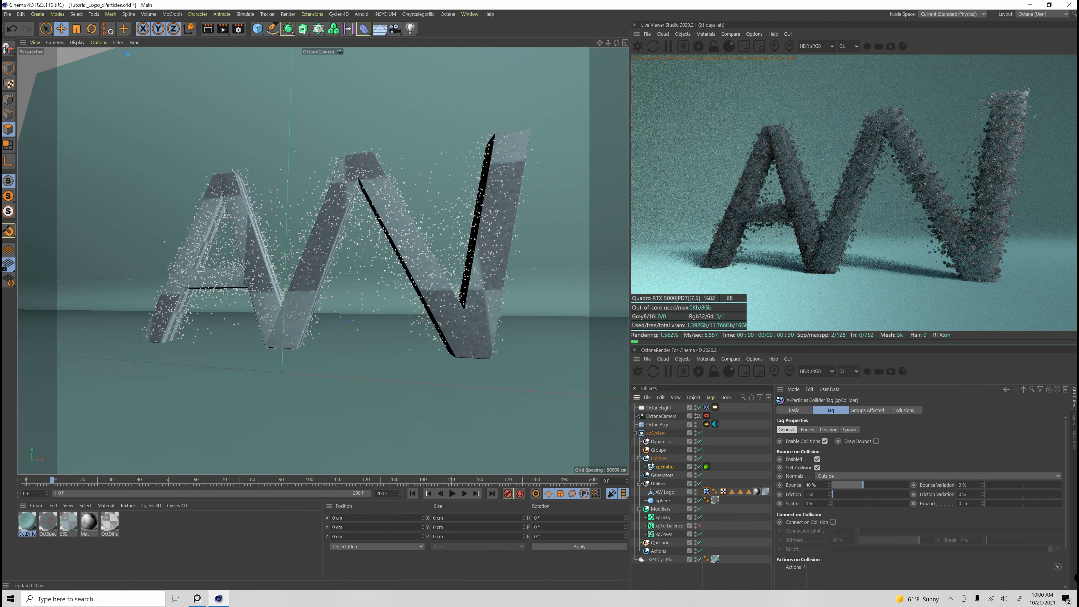
pyautogui.write('15')
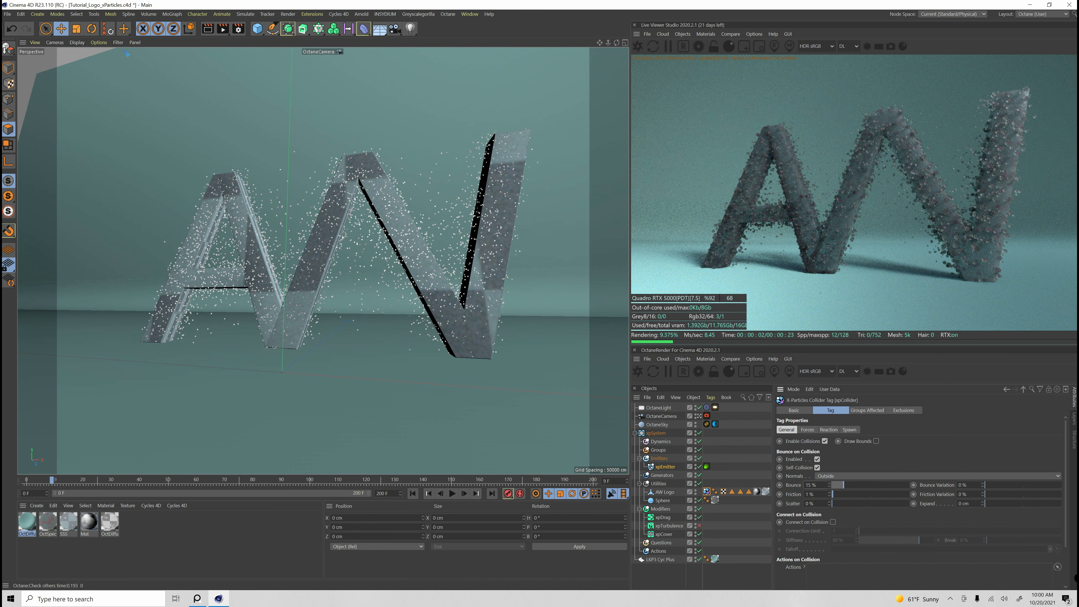
pyautogui.press('Return')
pyautogui.write('5')
pyautogui.press('Tab')
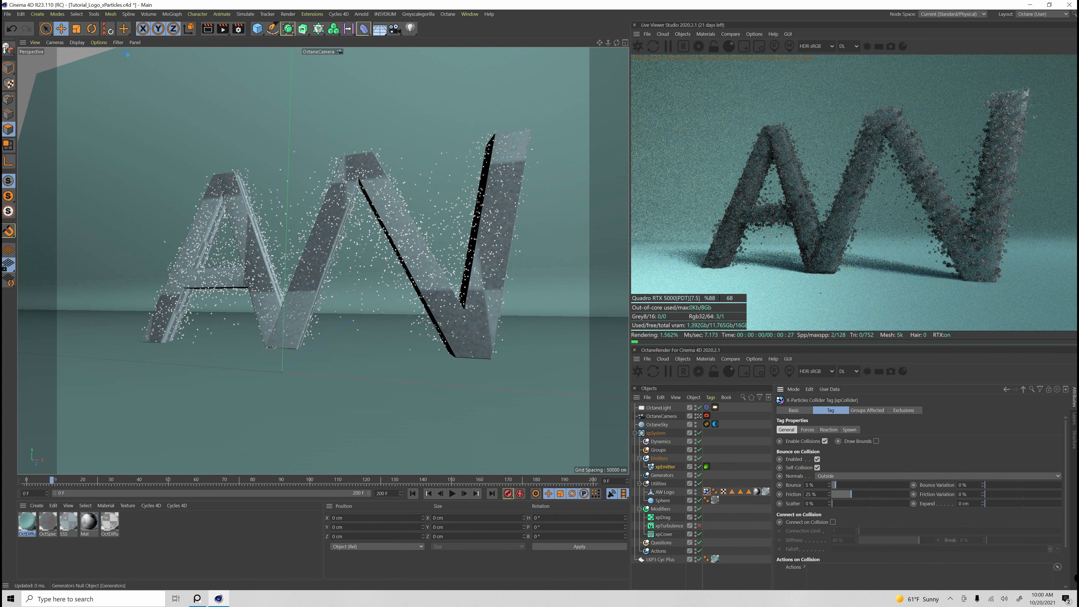
# Step: Set the xpEmitter's fluid density to 2000 in its extended fluid data
pyautogui.click(665, 466)
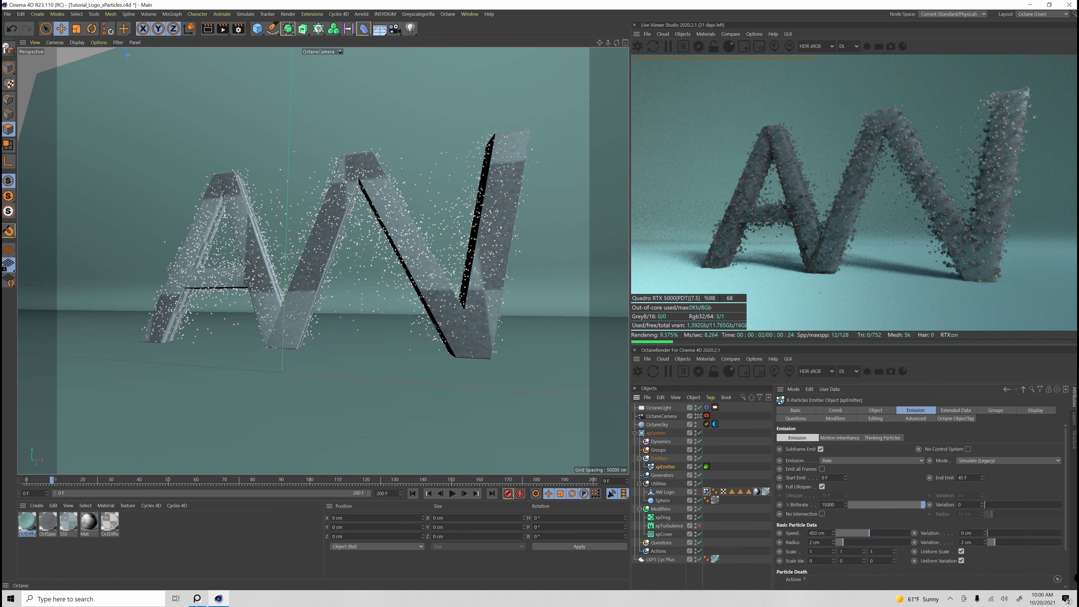
pyautogui.click(839, 438)
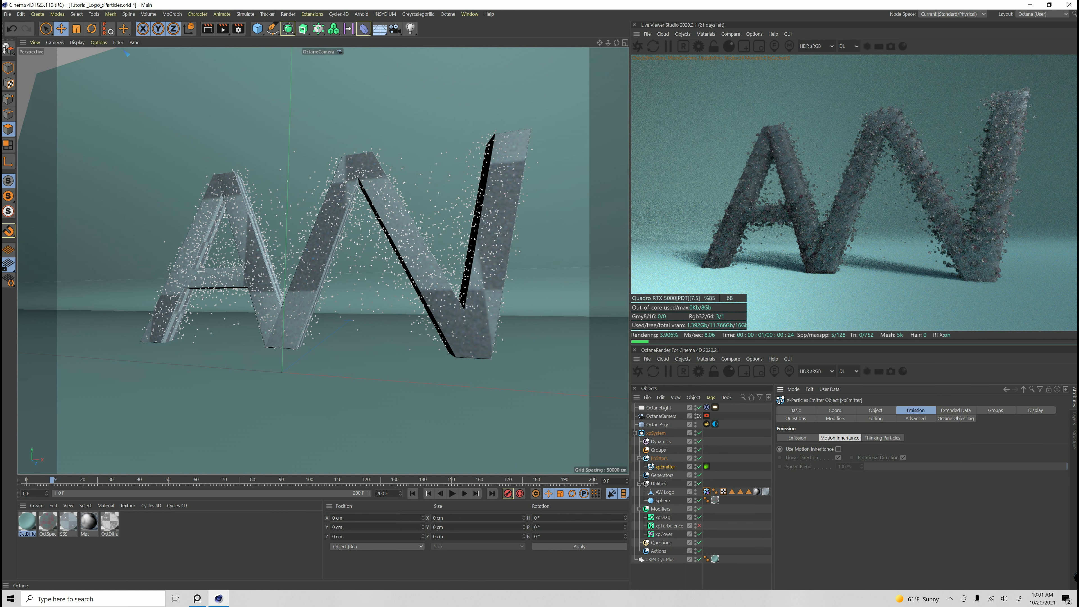
pyautogui.click(955, 410)
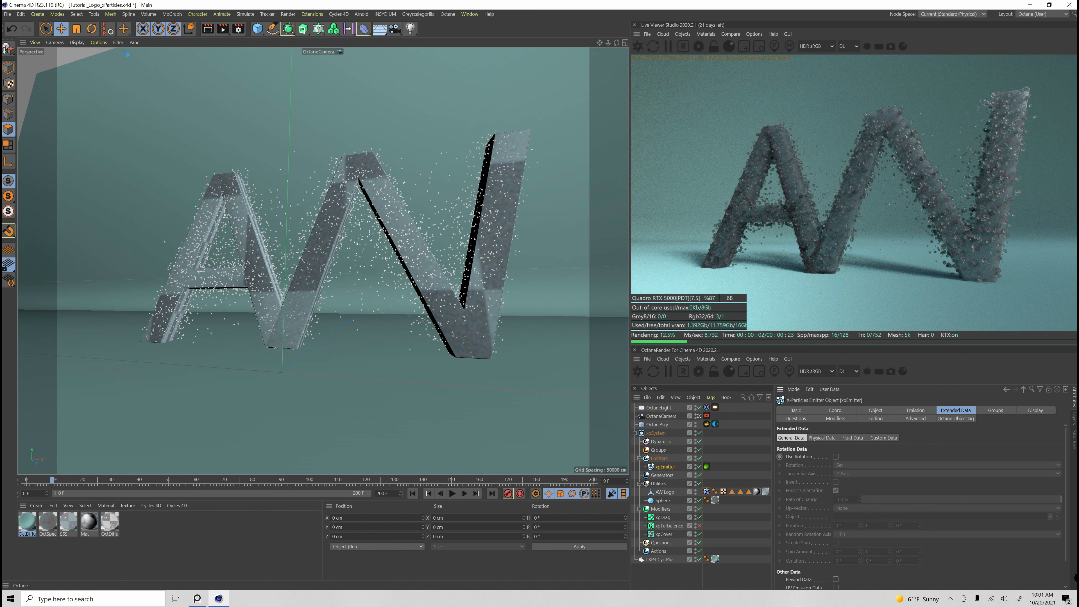
pyautogui.click(852, 438)
pyautogui.doubleClick(832, 458)
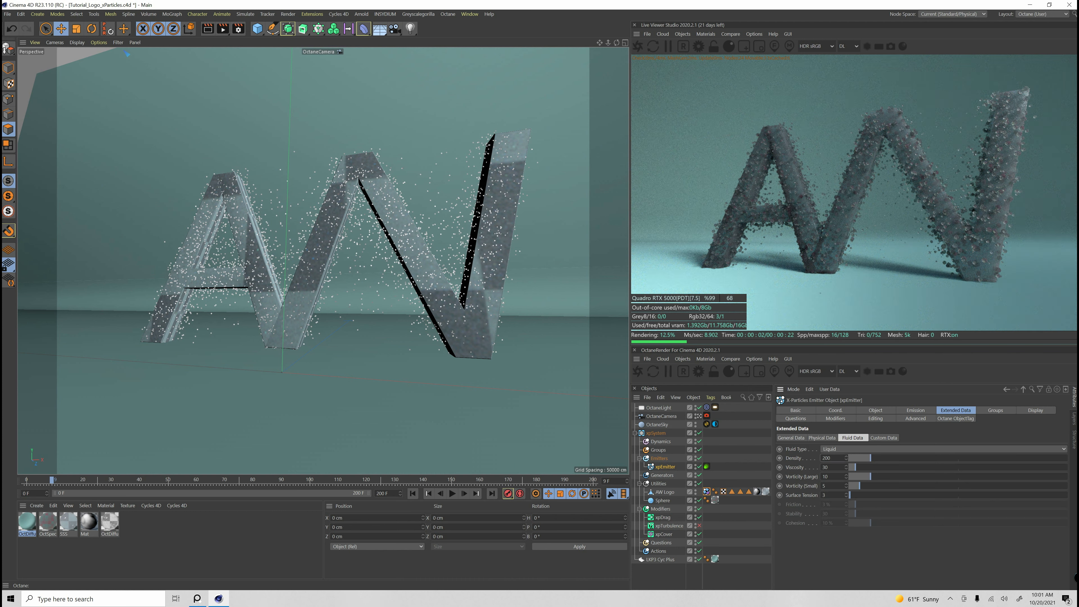
pyautogui.write('2000')
pyautogui.press('Return')
# Step: Set the xpEmitter's fluid surface tension to 1000 and both its large and small vorticity to 100
pyautogui.write('1000')
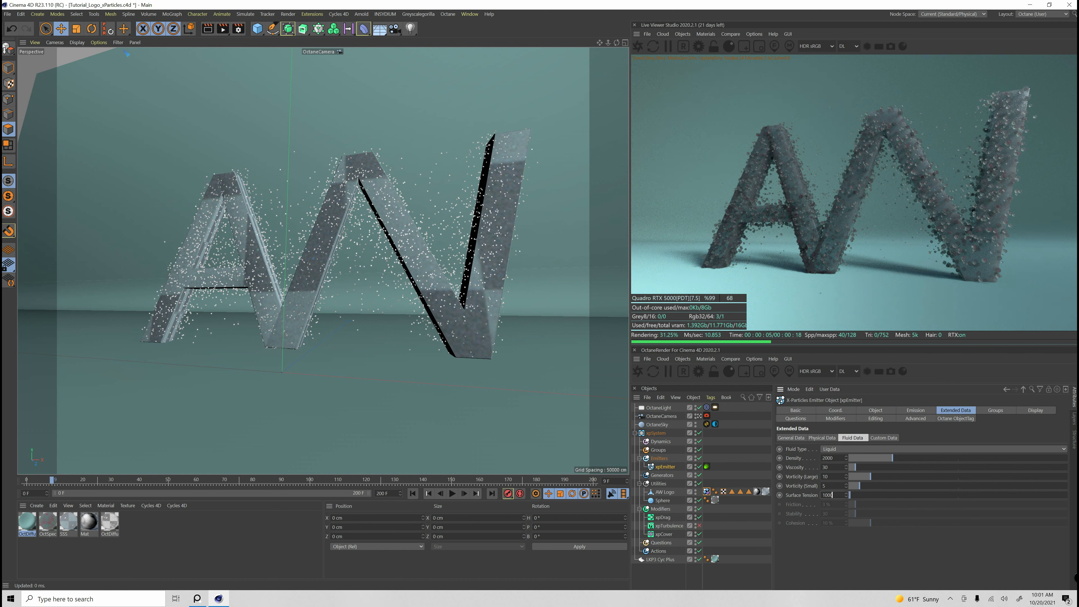
pyautogui.press('Return')
pyautogui.press('BackSpace')
pyautogui.write('100')
pyautogui.press('Tab')
pyautogui.press('BackSpace')
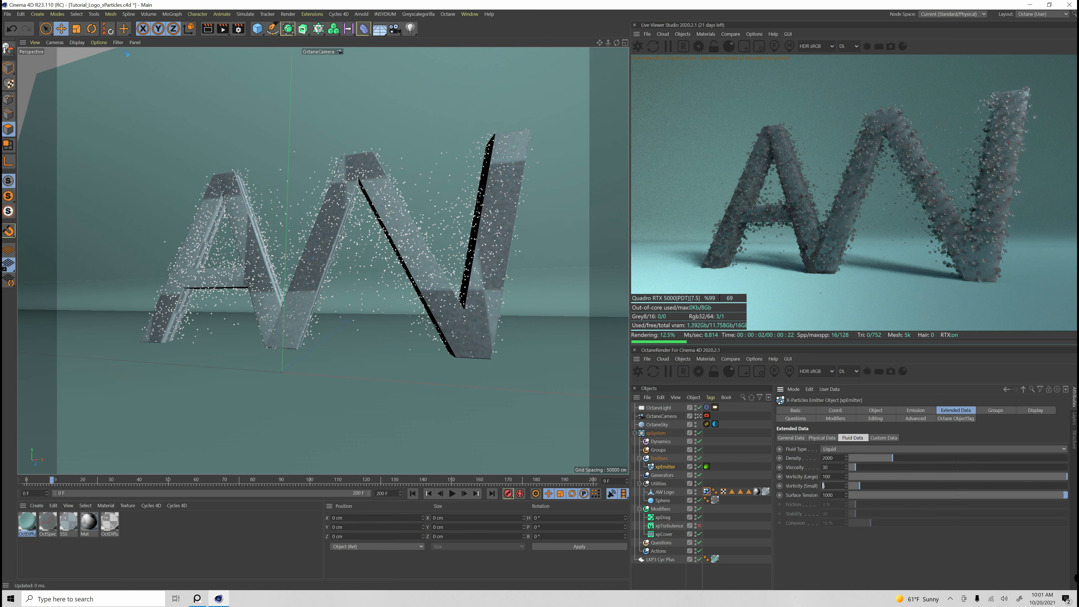
pyautogui.write('100')
pyautogui.press('Return')
# Step: Replay the particle simulation from frame 0 and stop it at frame 138
pyautogui.click(413, 494)
pyautogui.click(452, 493)
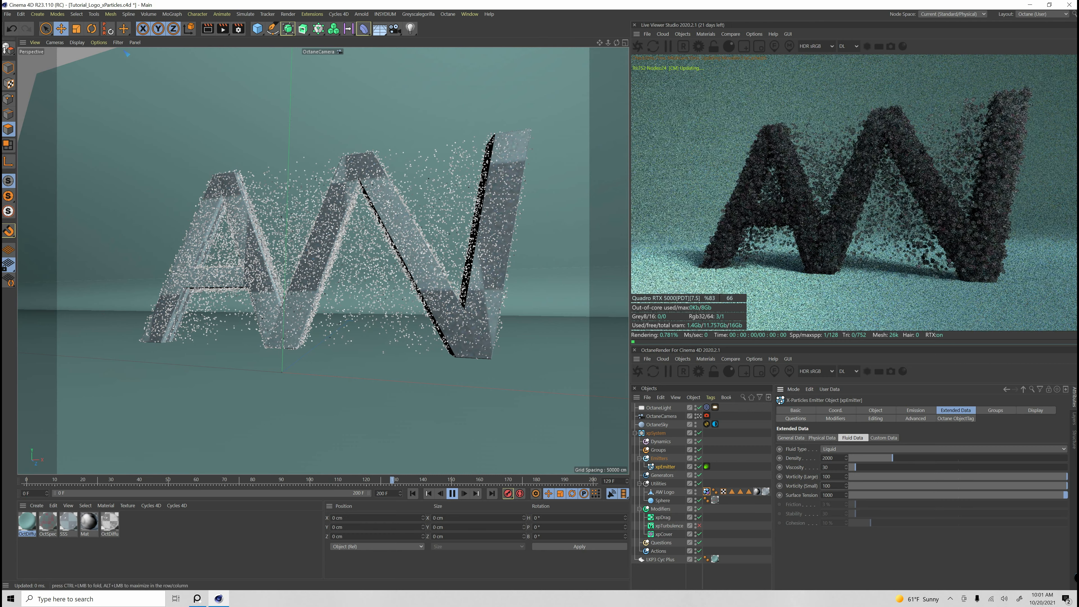
pyautogui.press('F8')
# Step: In the four-view layout, move the OctaneLight slightly toward the logo and set its temperature to about 3480
pyautogui.press('F5')
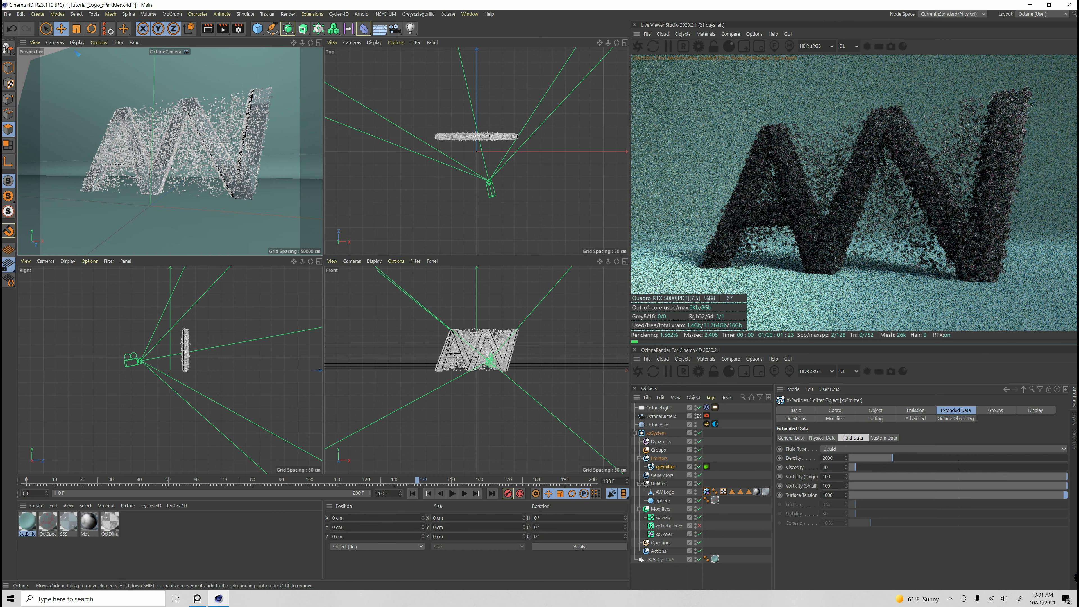
pyautogui.click(658, 407)
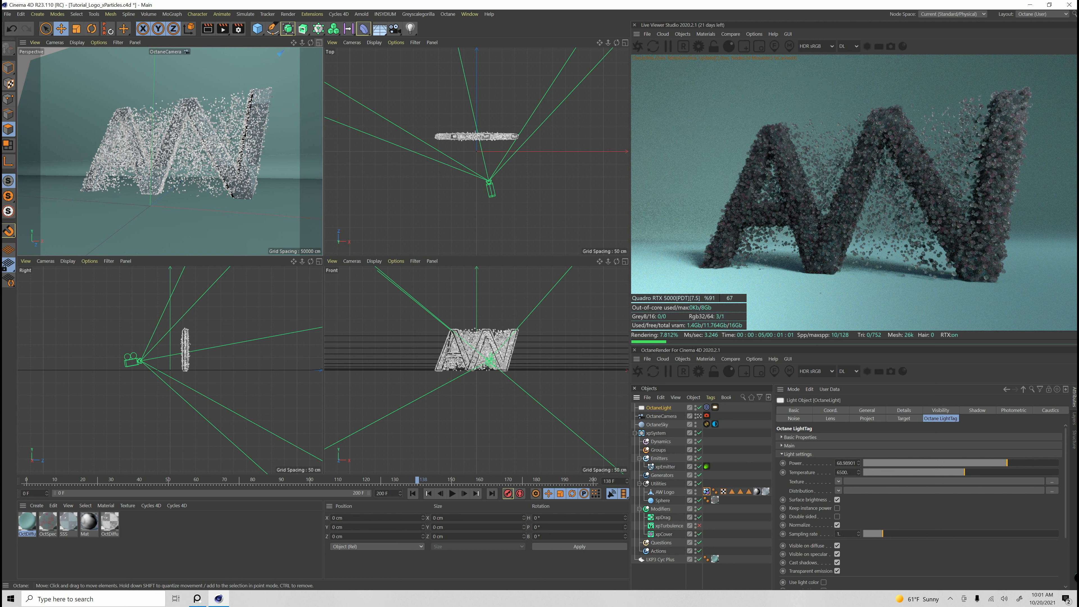
pyautogui.scroll(-5, 476, 148)
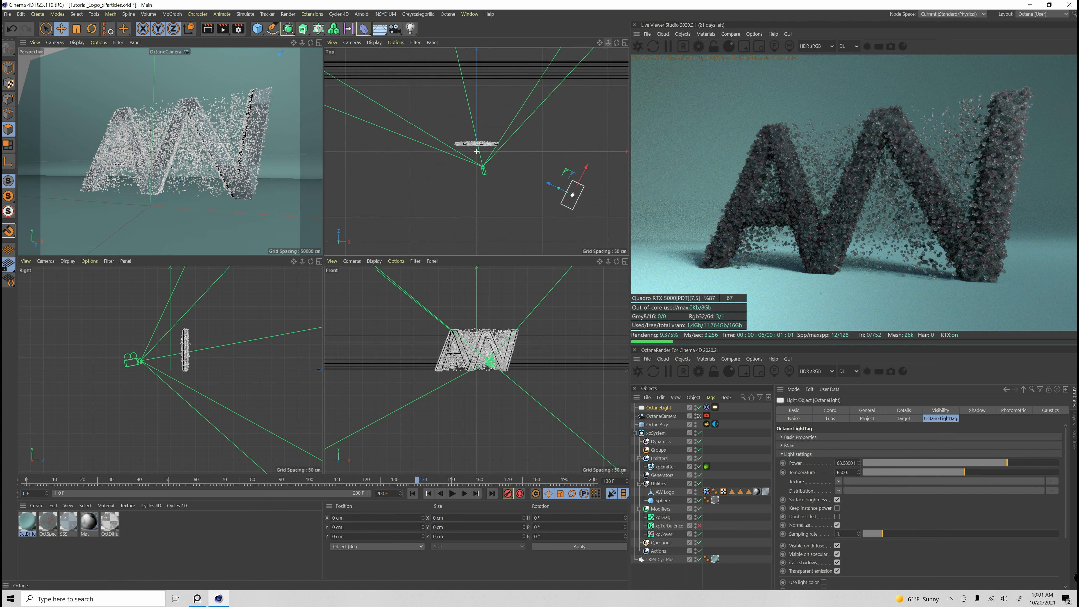
pyautogui.moveTo(577, 196); pyautogui.dragTo(564, 191)
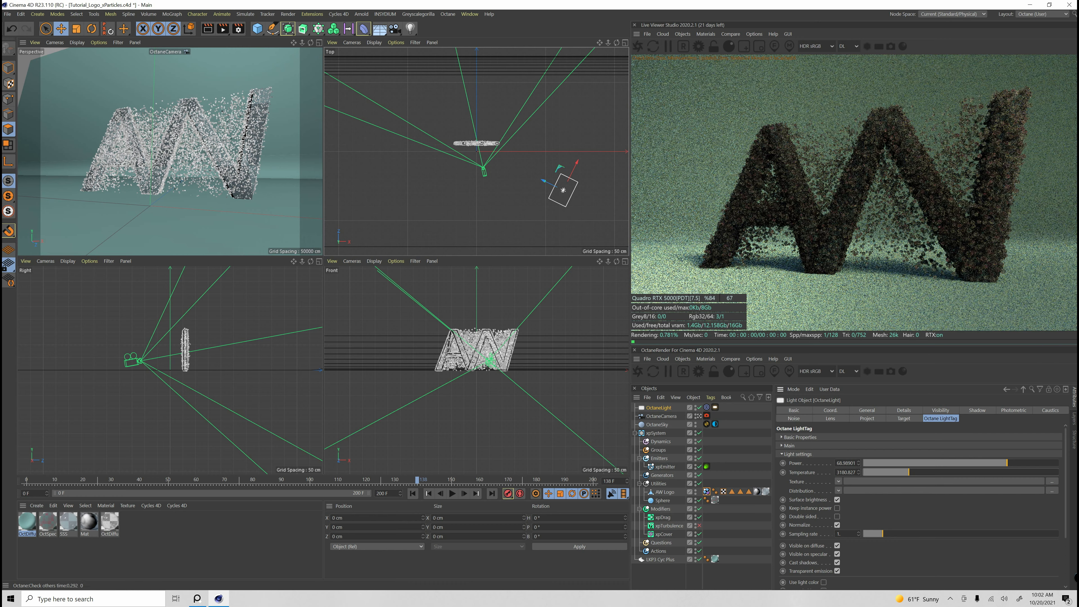
pyautogui.moveTo(909, 472); pyautogui.dragTo(914, 472)
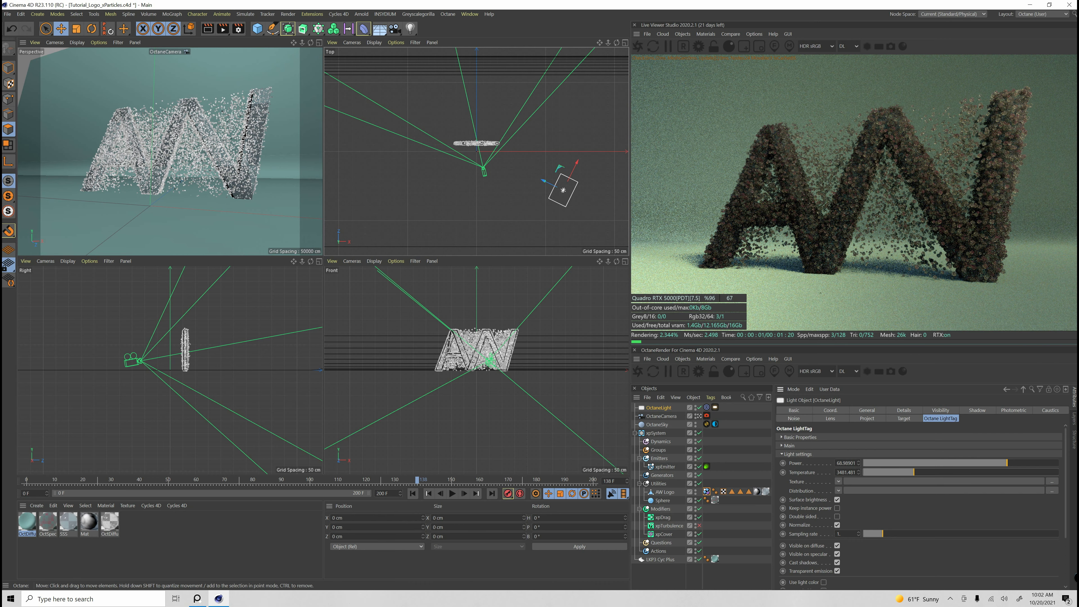
# Step: Duplicate the OctaneLight and place the copy on the logo's opposite side, at about X -1202 cm, Z -214 cm, turned toward the logo
pyautogui.hotkey('ctrl', 'v')
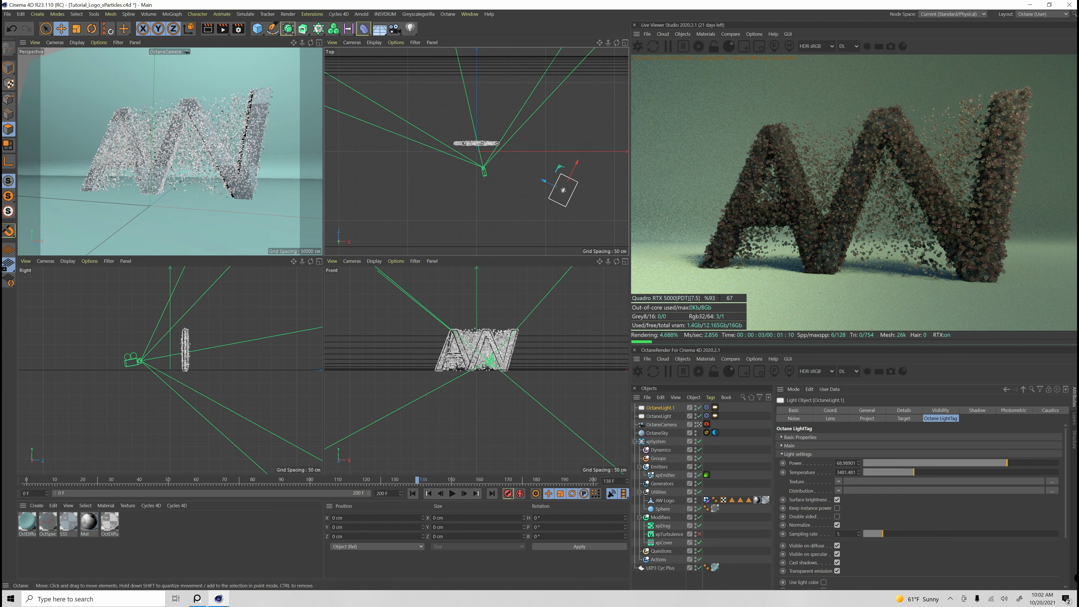
pyautogui.moveTo(576, 164); pyautogui.dragTo(539, 239)
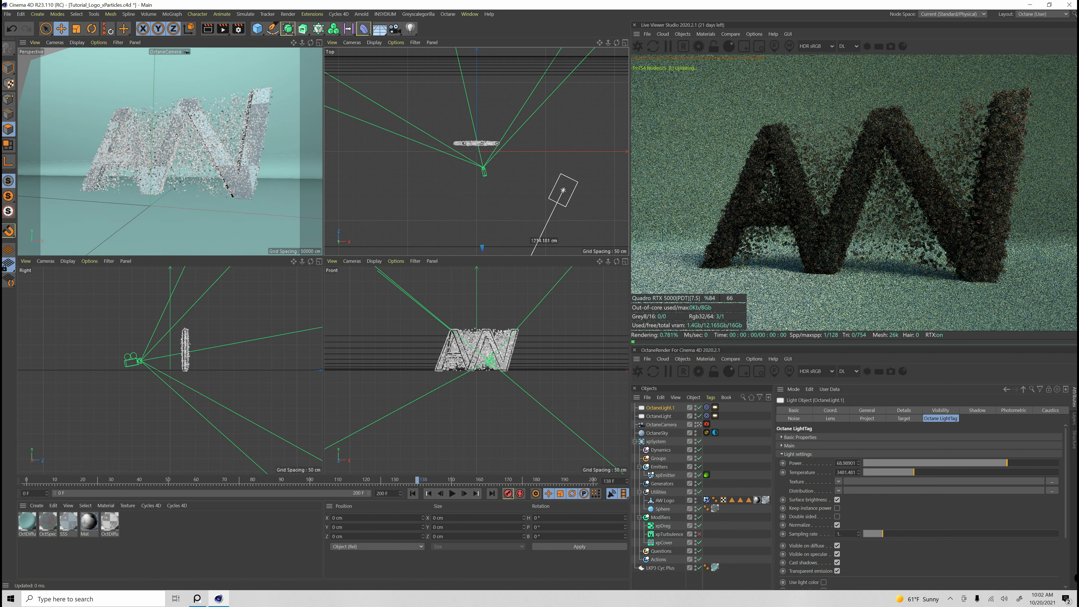
pyautogui.scroll(-5, 539, 239)
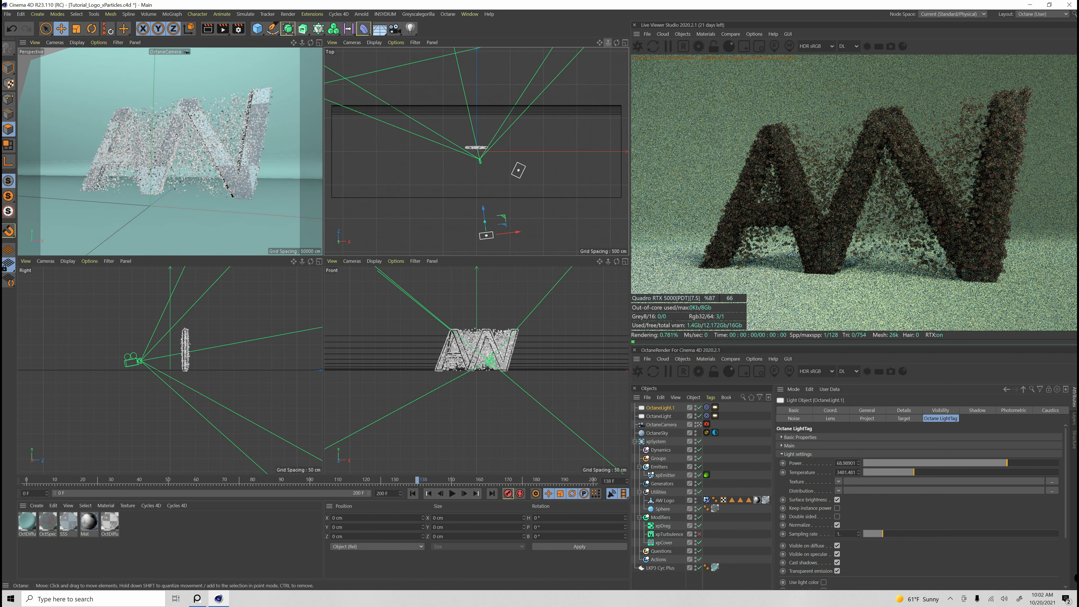
pyautogui.moveTo(483, 210); pyautogui.dragTo(466, 158)
pyautogui.moveTo(460, 202); pyautogui.dragTo(439, 149)
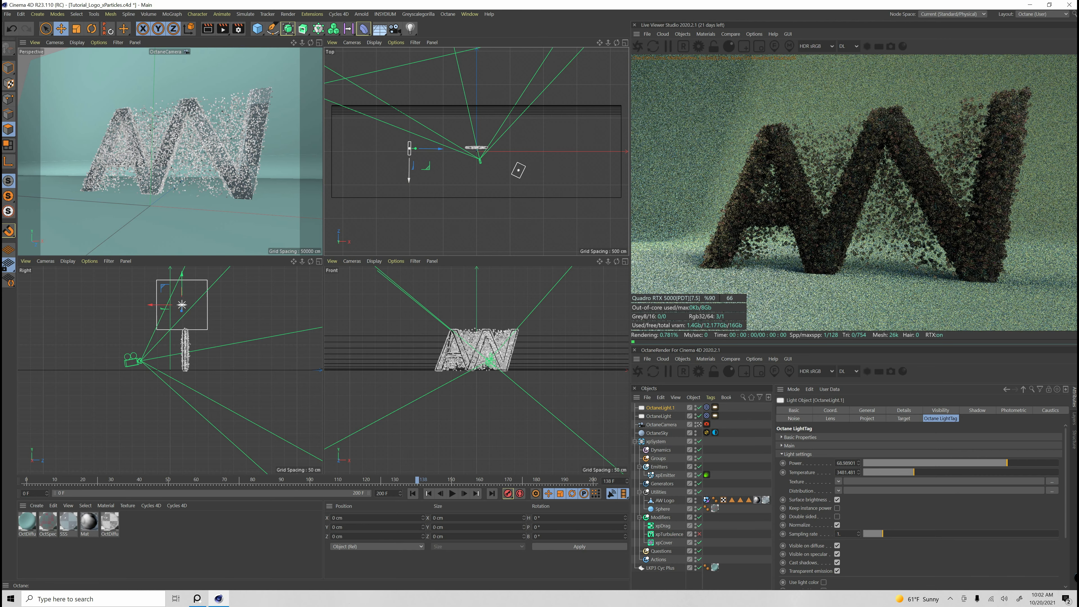
pyautogui.moveTo(408, 177); pyautogui.dragTo(410, 155)
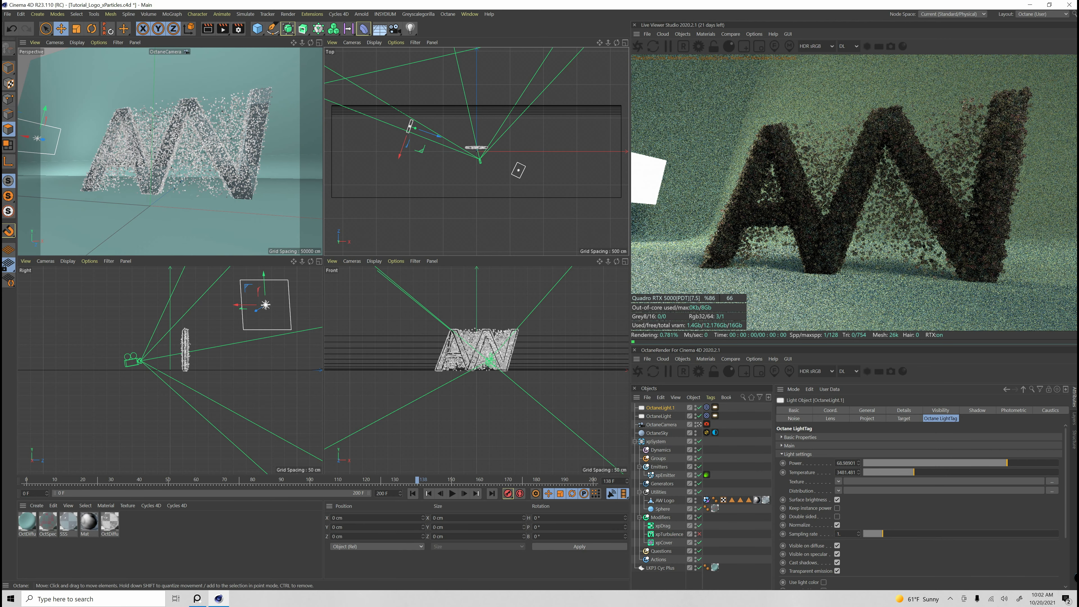
pyautogui.moveTo(400, 156); pyautogui.dragTo(400, 198)
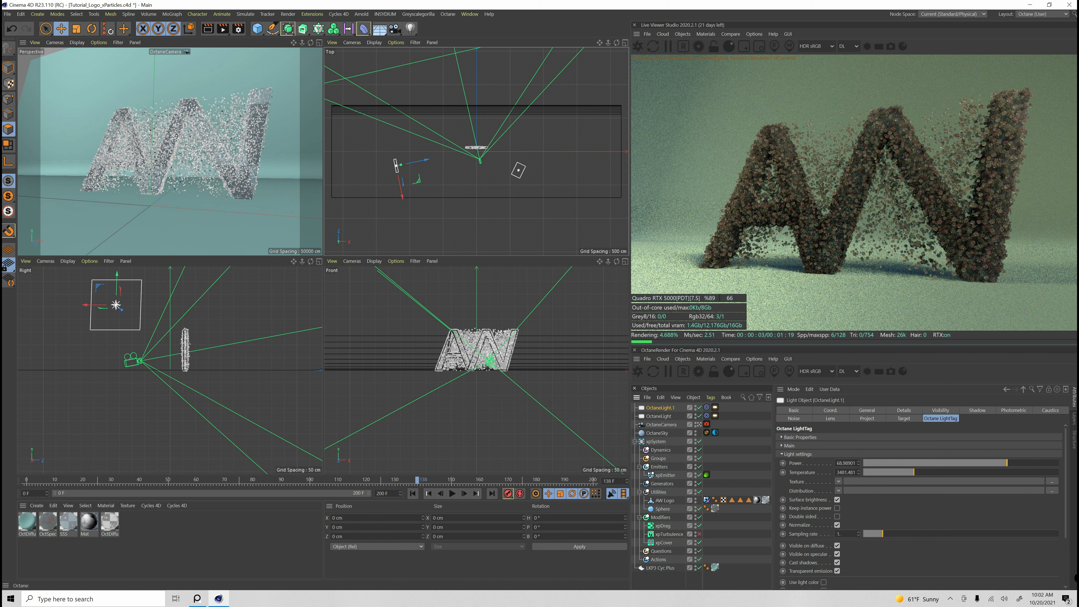
# Step: Enlarge the duplicated light's rectangular area to about 357 cm in Size X and 231 cm in Size Y
pyautogui.click(903, 410)
pyautogui.click(867, 410)
pyautogui.click(904, 411)
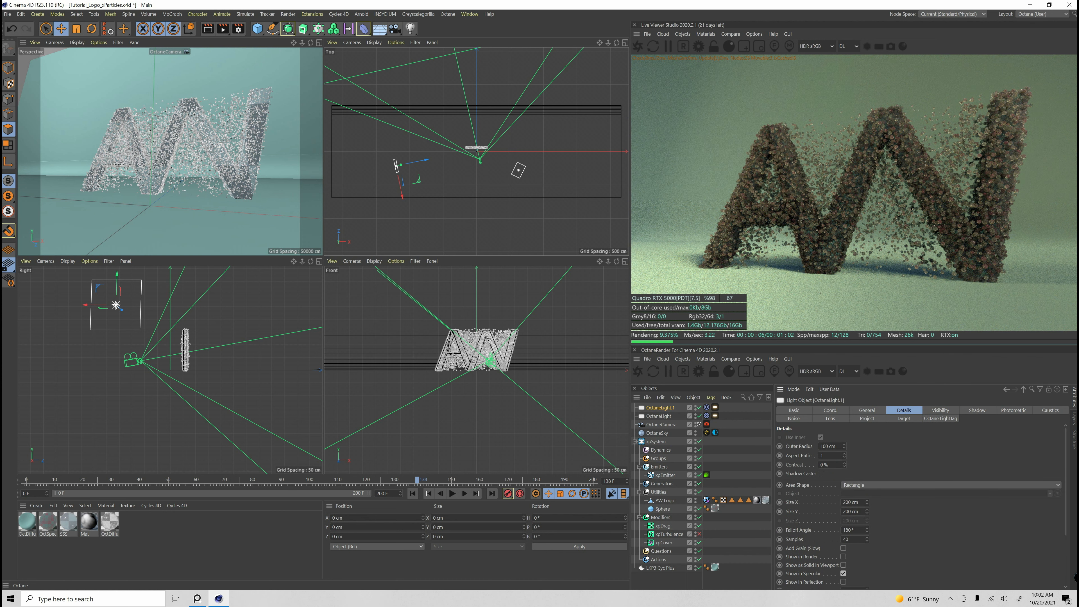
pyautogui.moveTo(844, 446)
pyautogui.mouseDown()
pyautogui.moveTo(844, 434)
pyautogui.moveTo(844, 463)
pyautogui.mouseUp()
pyautogui.moveTo(867, 502)
pyautogui.mouseDown()
pyautogui.moveTo(867, 484)
pyautogui.moveTo(866, 521)
pyautogui.moveTo(866, 488)
pyautogui.mouseUp()
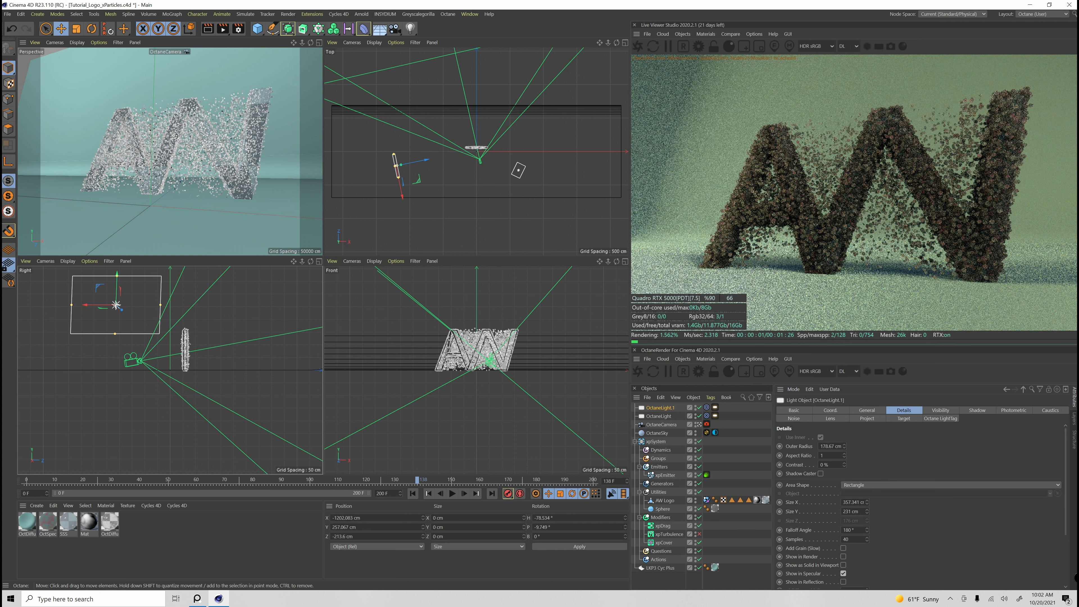
# Step: Try to rotate the duplicated light in the top and front views
pyautogui.press('r')
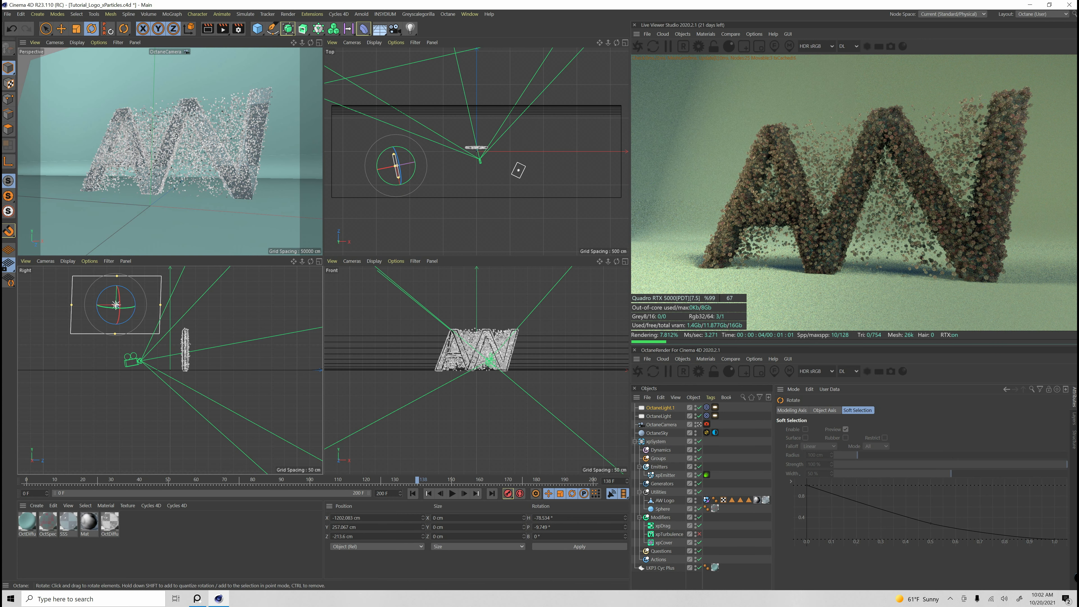
pyautogui.click(450, 219)
pyautogui.click(396, 166)
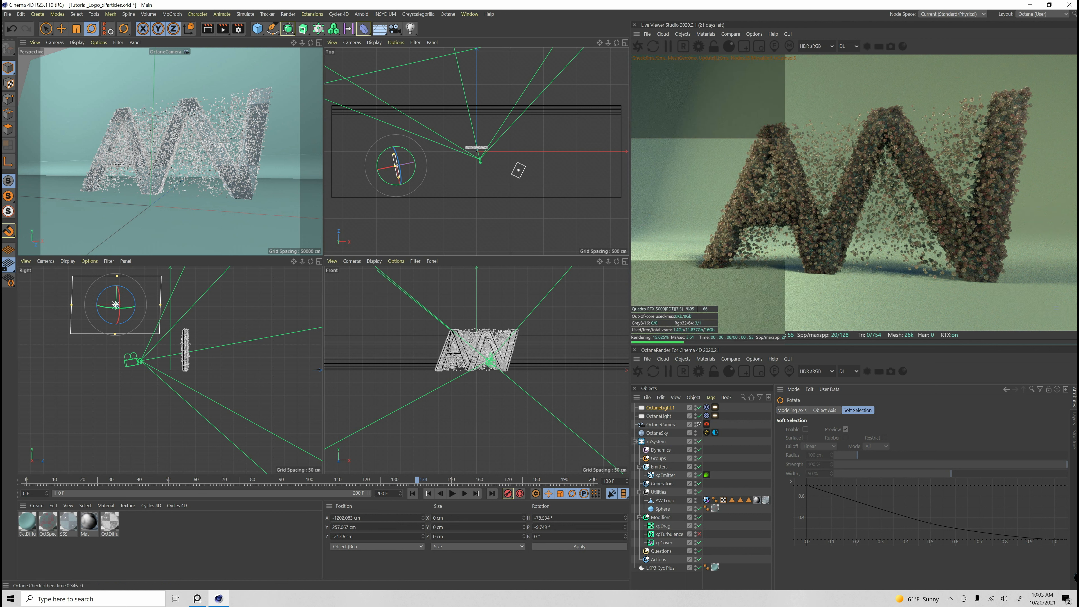
pyautogui.moveTo(396, 185); pyautogui.dragTo(386, 185)
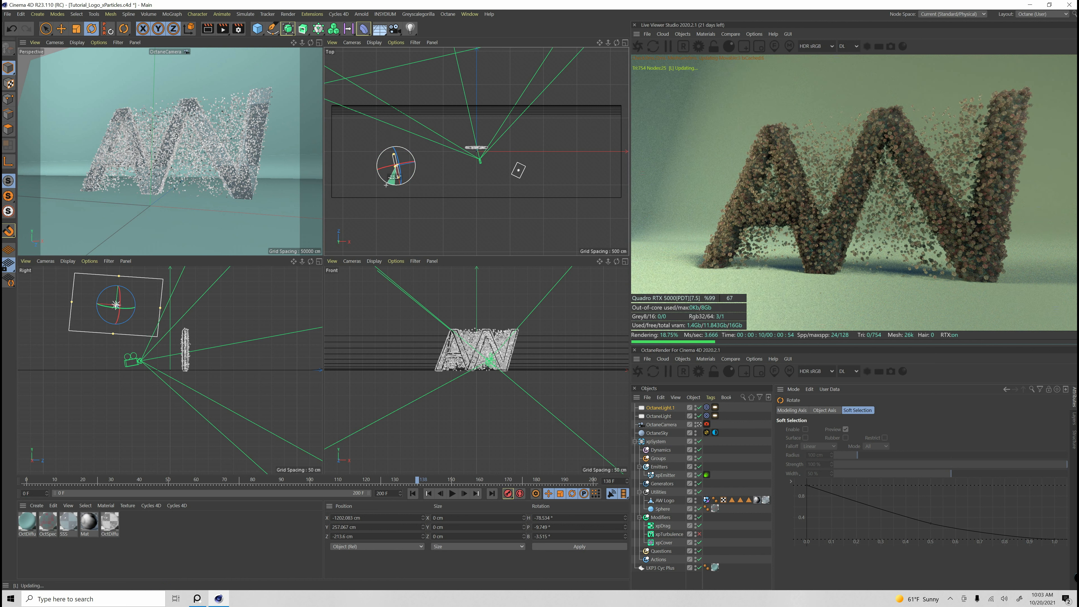
pyautogui.hotkey('ctrl', 'z')
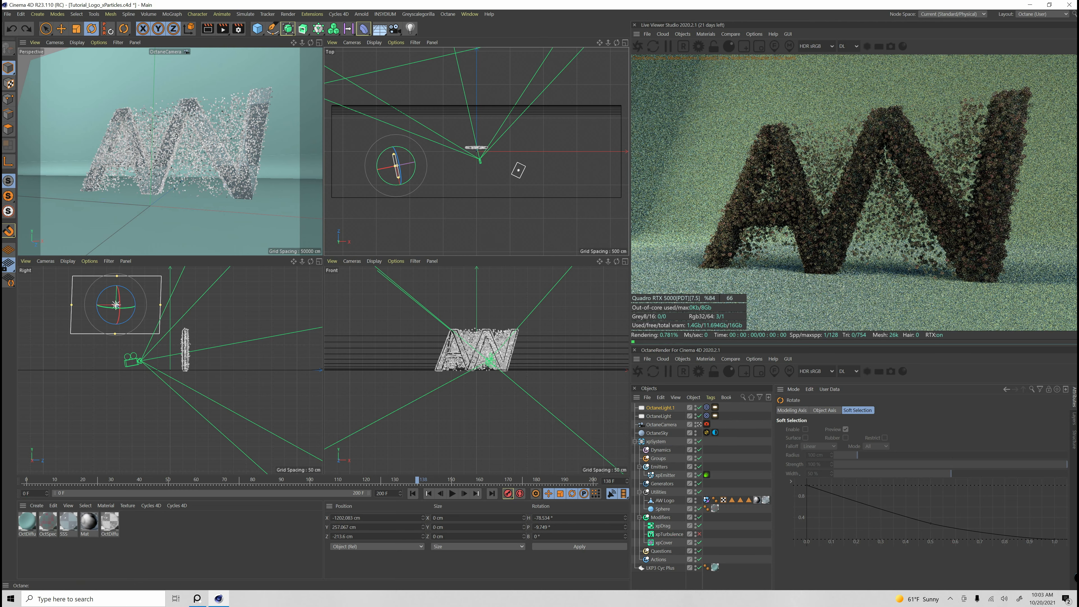
pyautogui.moveTo(377, 169); pyautogui.dragTo(380, 154)
pyautogui.hotkey('ctrl', 'z')
pyautogui.moveTo(608, 261); pyautogui.dragTo(595, 262)
pyautogui.moveTo(356, 341); pyautogui.dragTo(335, 339)
pyautogui.hotkey('ctrl', 'z')
pyautogui.click(179, 149)
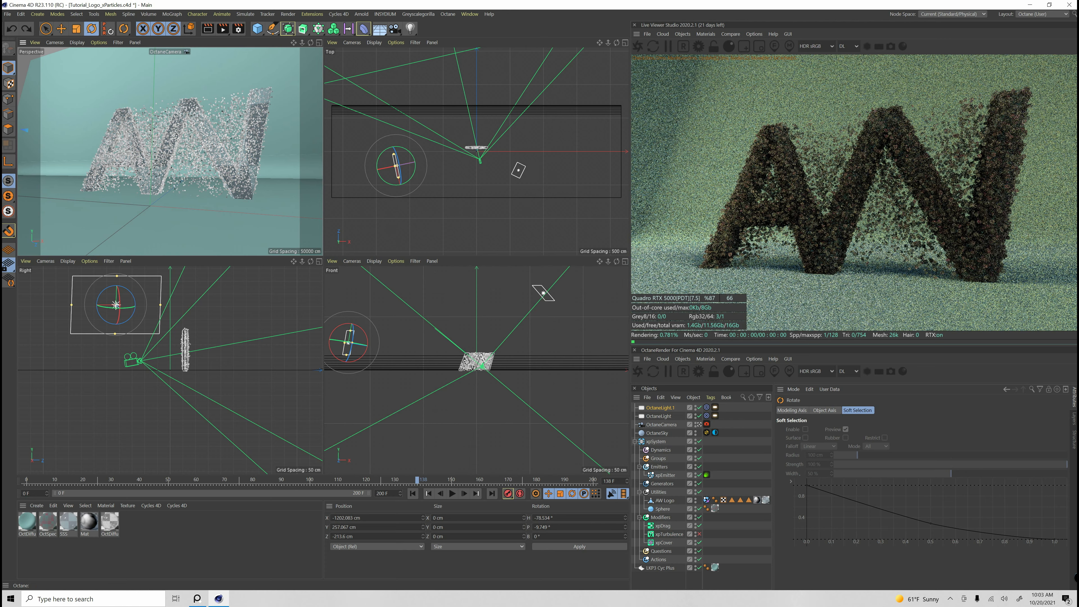
# Step: Using the default camera in a full-size perspective view, raise the duplicated light and move it inward to about X -994 cm, Z -171 cm
pyautogui.click(46, 29)
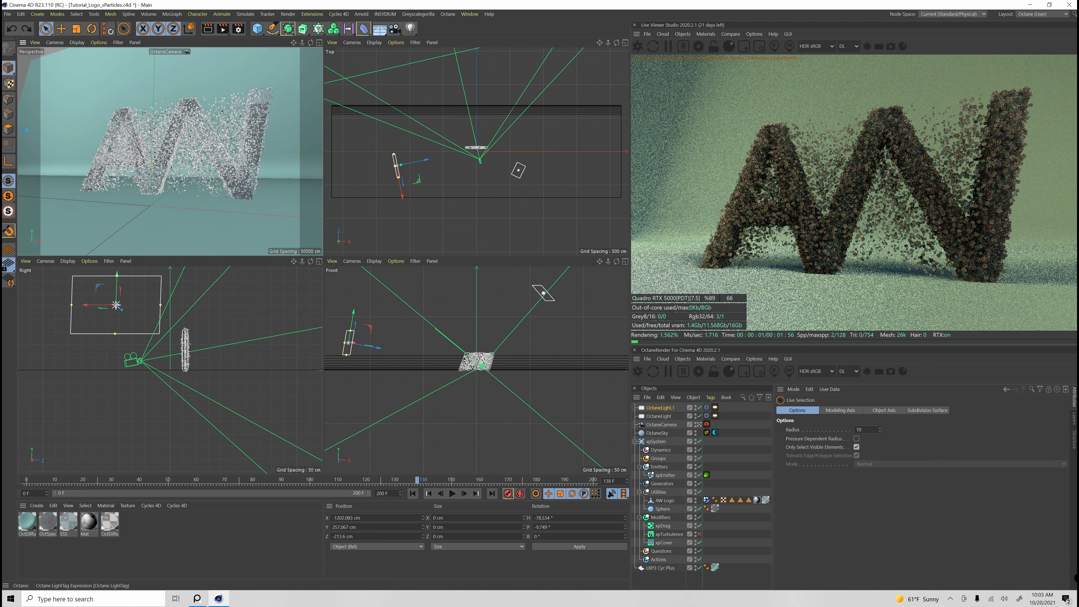
pyautogui.click(660, 408)
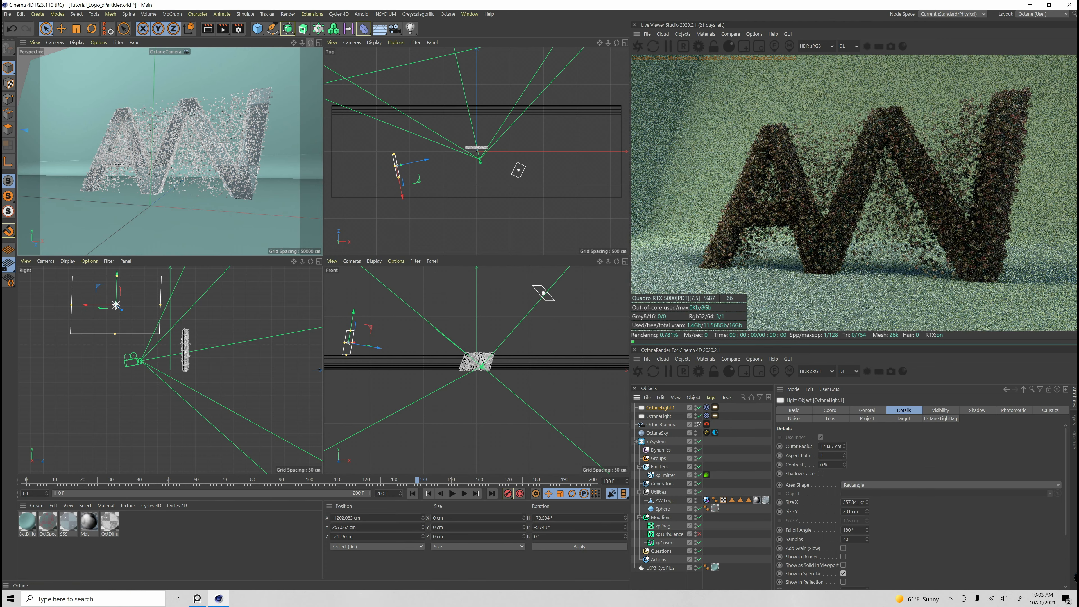
pyautogui.click(319, 42)
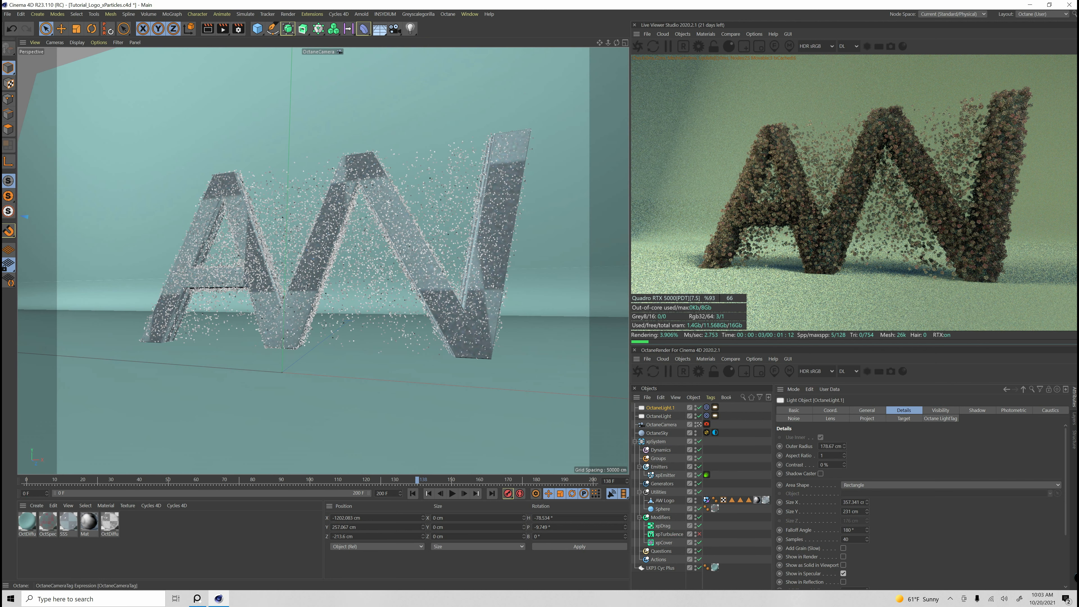
pyautogui.click(699, 425)
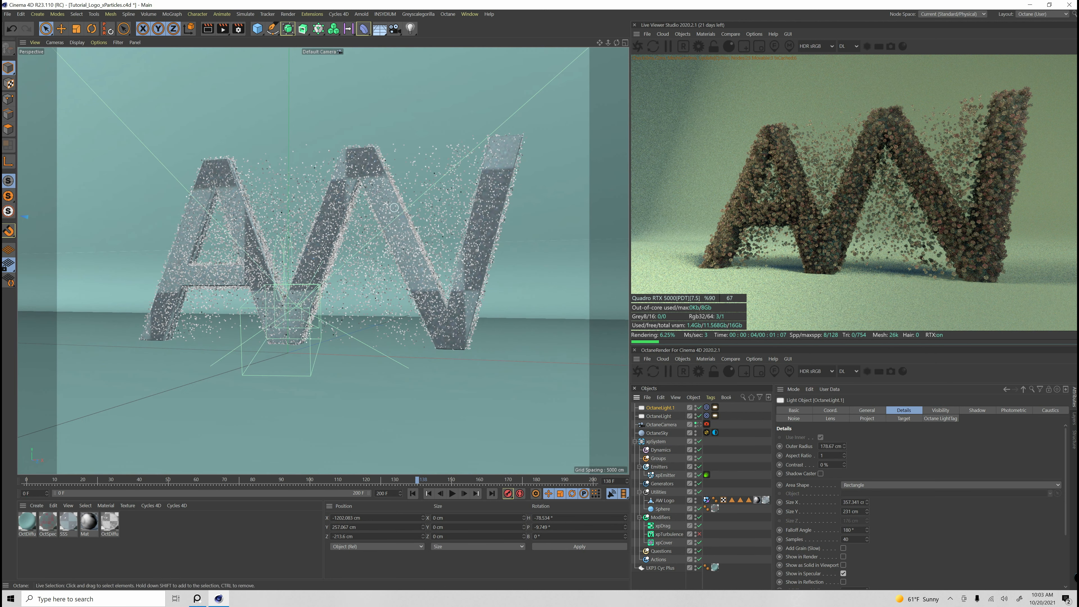
pyautogui.keyDown('alt'); pyautogui.moveTo(393, 207); pyautogui.dragTo(349, 183, button='right'); pyautogui.keyUp('alt')
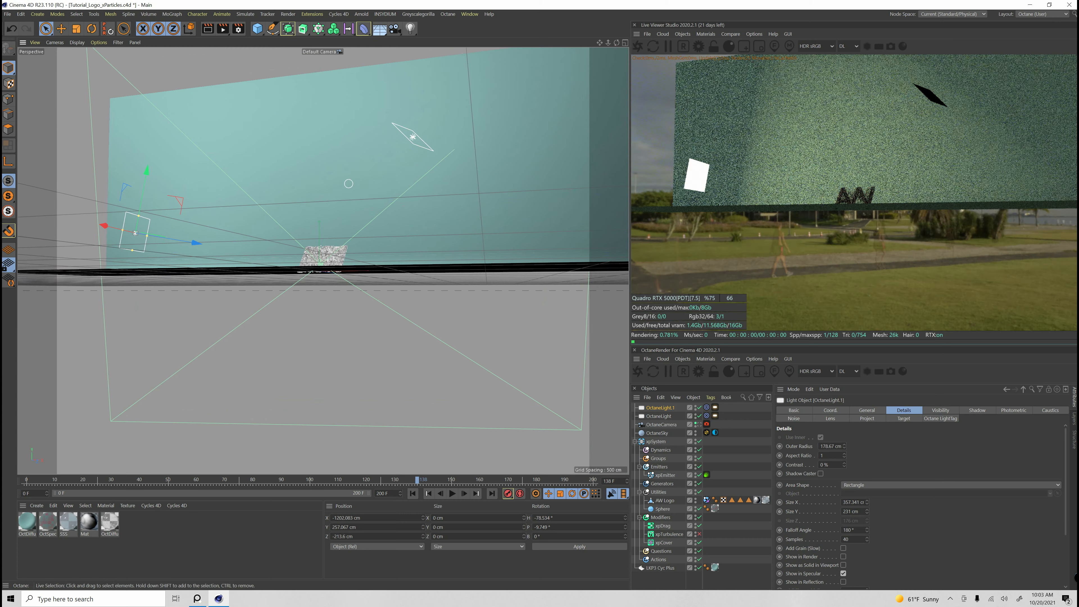
pyautogui.moveTo(135, 233); pyautogui.dragTo(150, 209)
# Step: Try several tilts of the duplicated light and rotate it to a bank angle of about -0.6°
pyautogui.press('r')
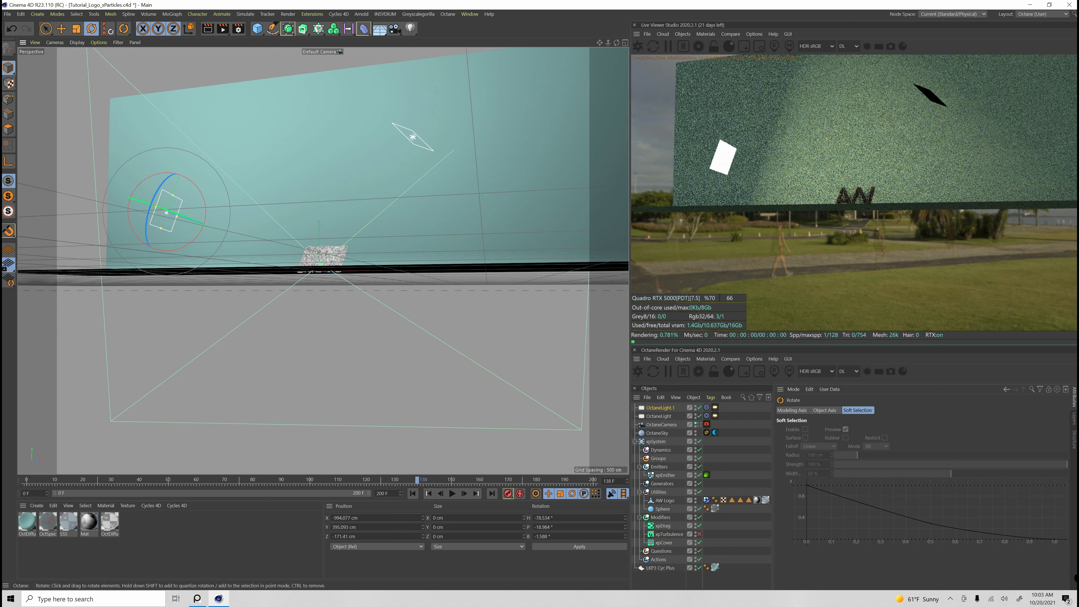
pyautogui.hotkey('ctrl', 'z')
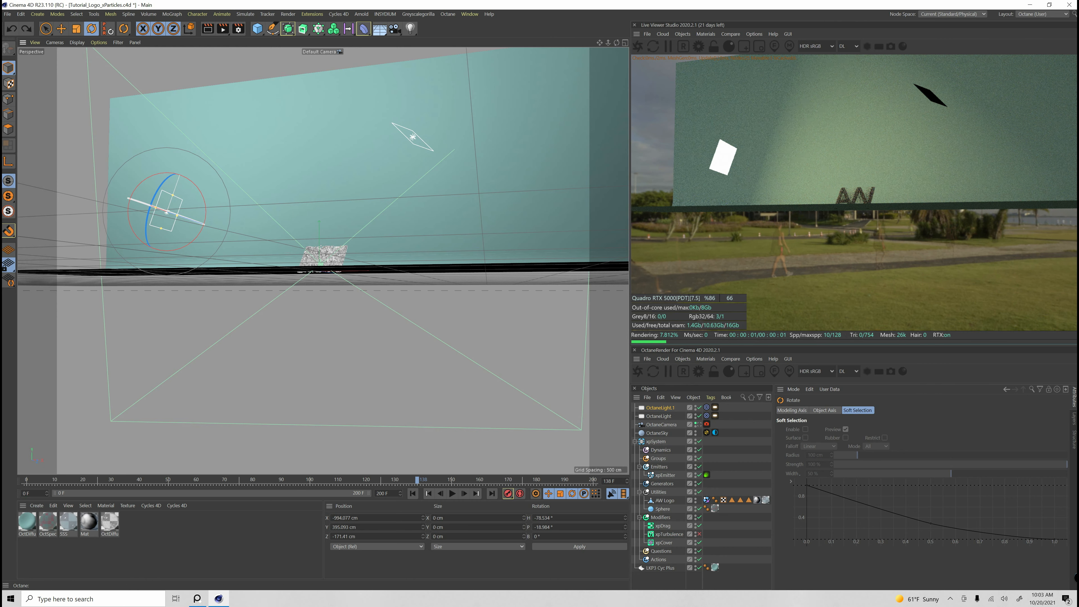
pyautogui.moveTo(204, 207); pyautogui.dragTo(170, 219)
pyautogui.hotkey('ctrl', 'z')
pyautogui.hotkey('ctrl', 'z')
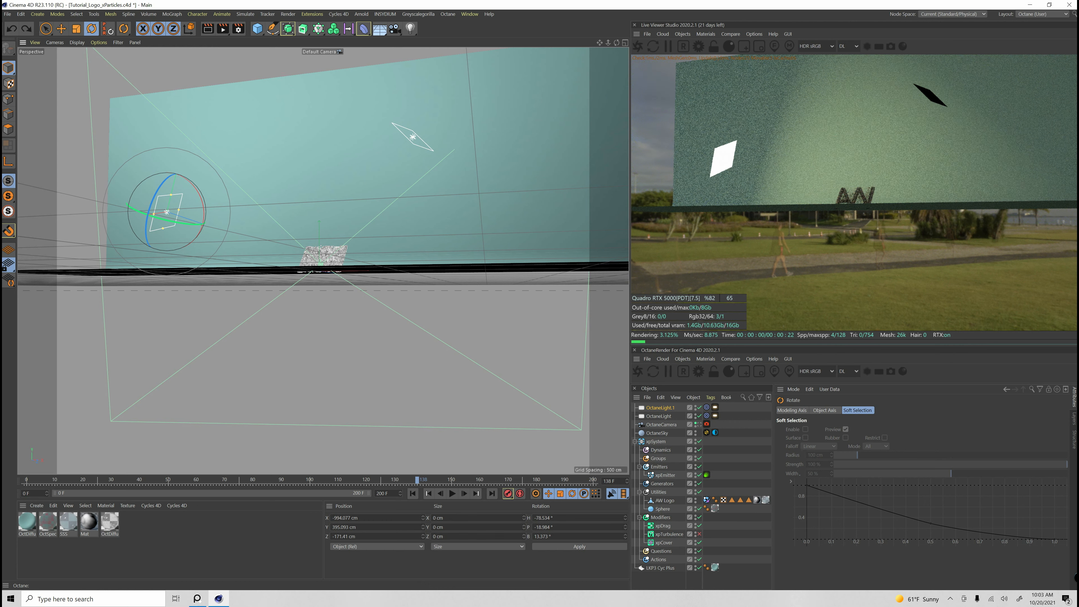
pyautogui.moveTo(616, 42); pyautogui.dragTo(663, 71)
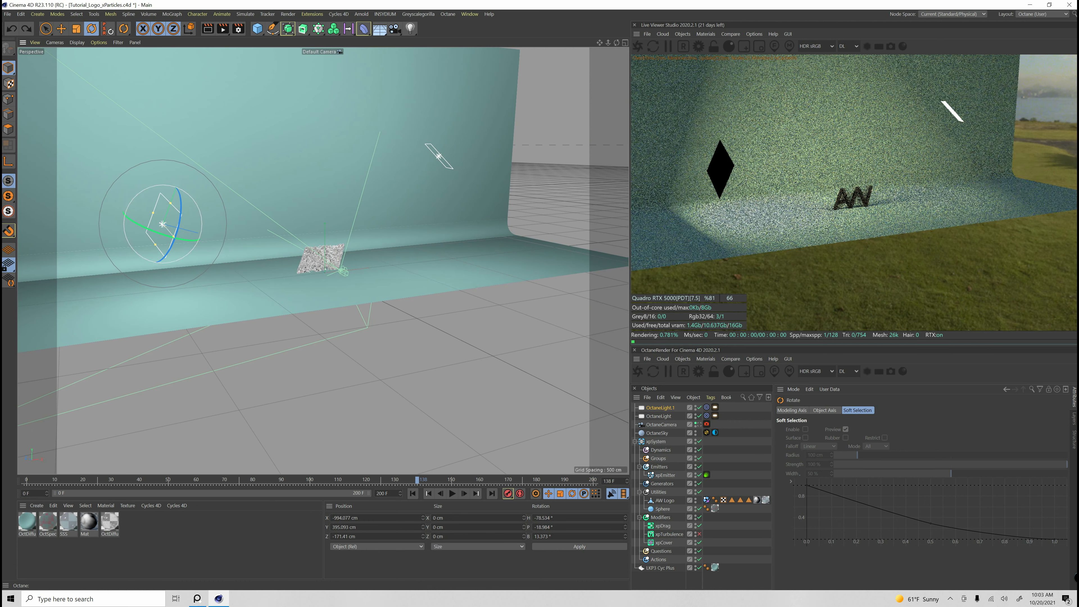
pyautogui.moveTo(176, 233); pyautogui.dragTo(181, 220)
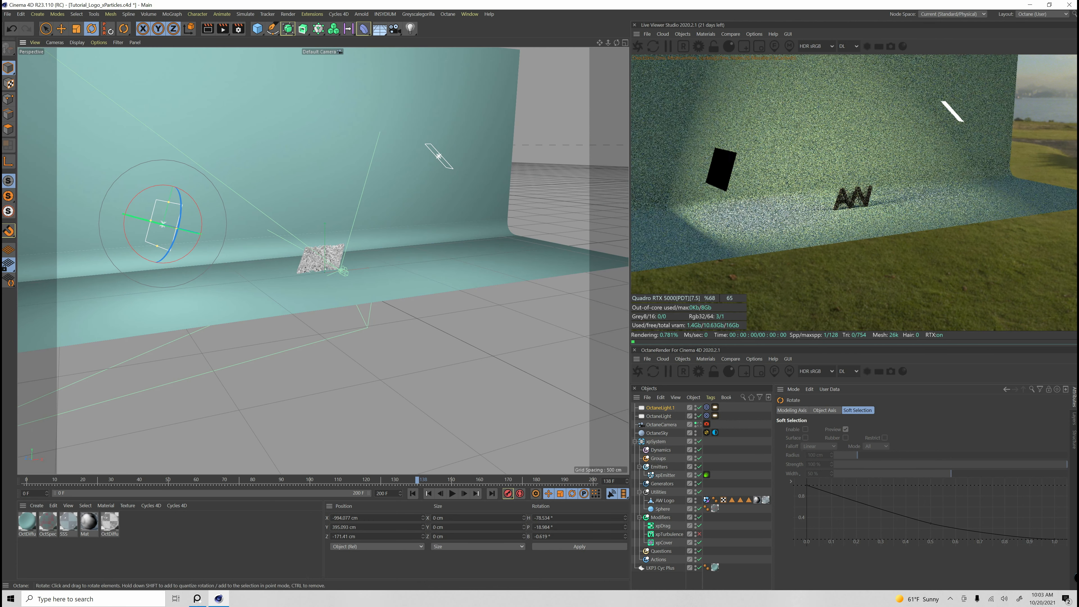
# Step: Move the duplicated light outward and lower to about X -1642 cm, Y 265 cm, Z -306 cm
pyautogui.click(660, 408)
pyautogui.click(830, 410)
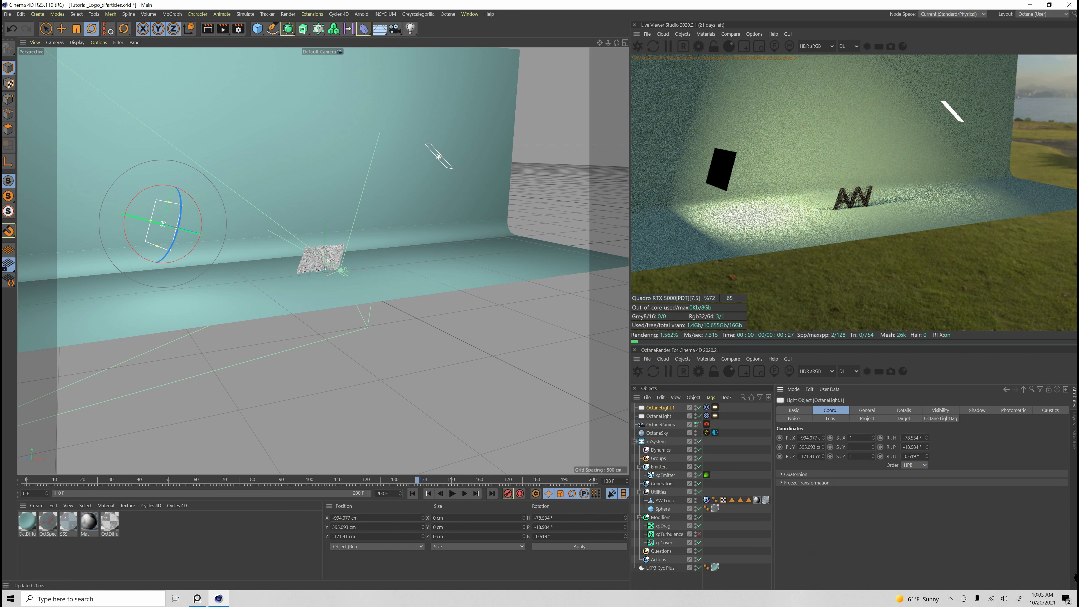
pyautogui.moveTo(927, 438); pyautogui.dragTo(927, 476)
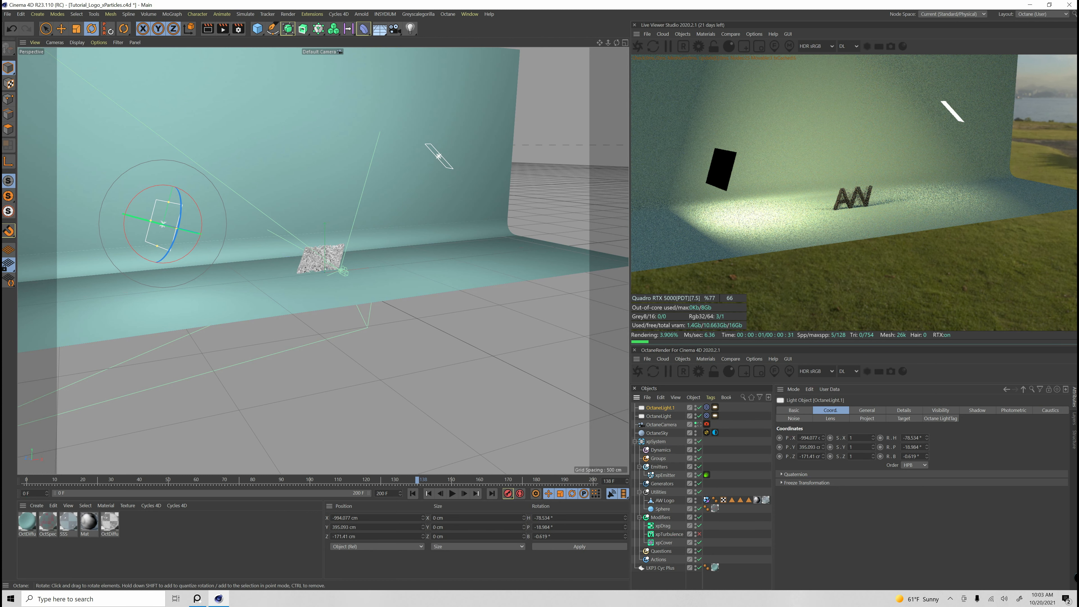
pyautogui.click(46, 29)
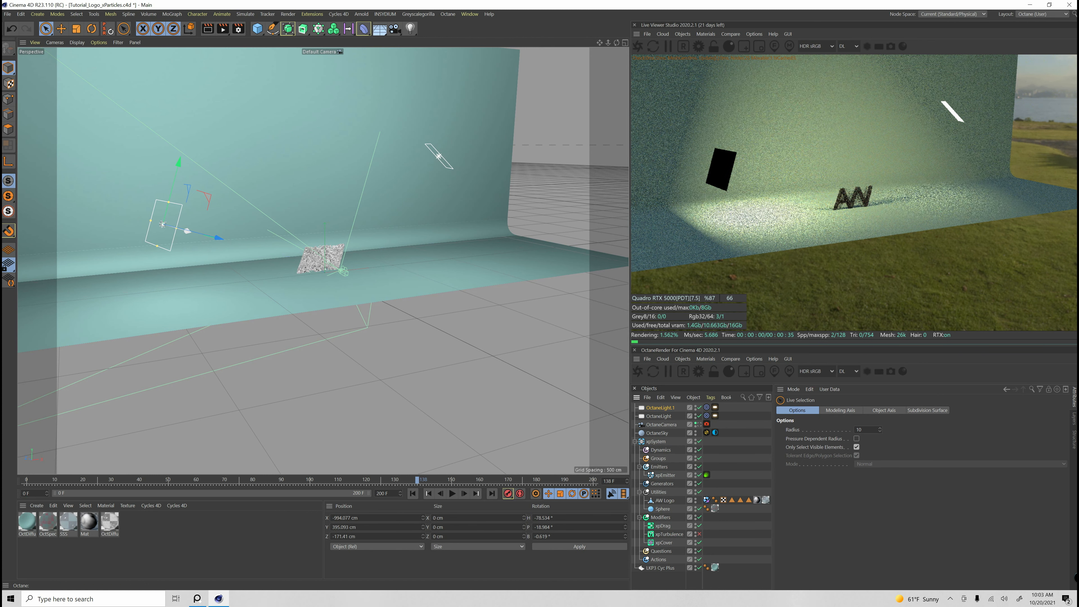
pyautogui.moveTo(162, 224); pyautogui.dragTo(20, 266)
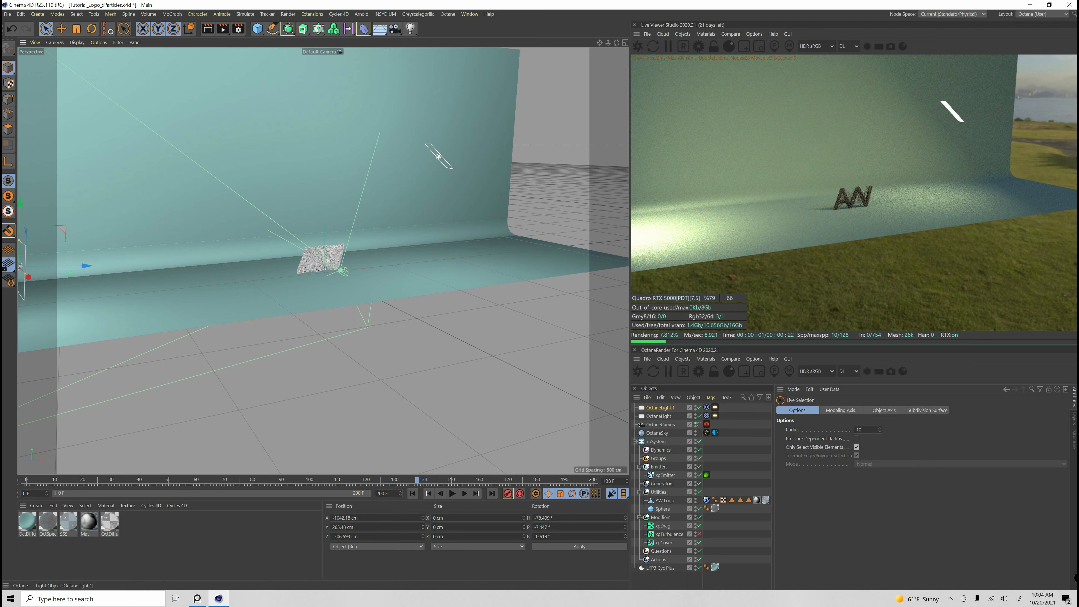
# Step: Looking through the OctaneCamera, set the duplicated light's power to about 10.46 and its temperature to about 10697
pyautogui.click(660, 408)
pyautogui.click(940, 419)
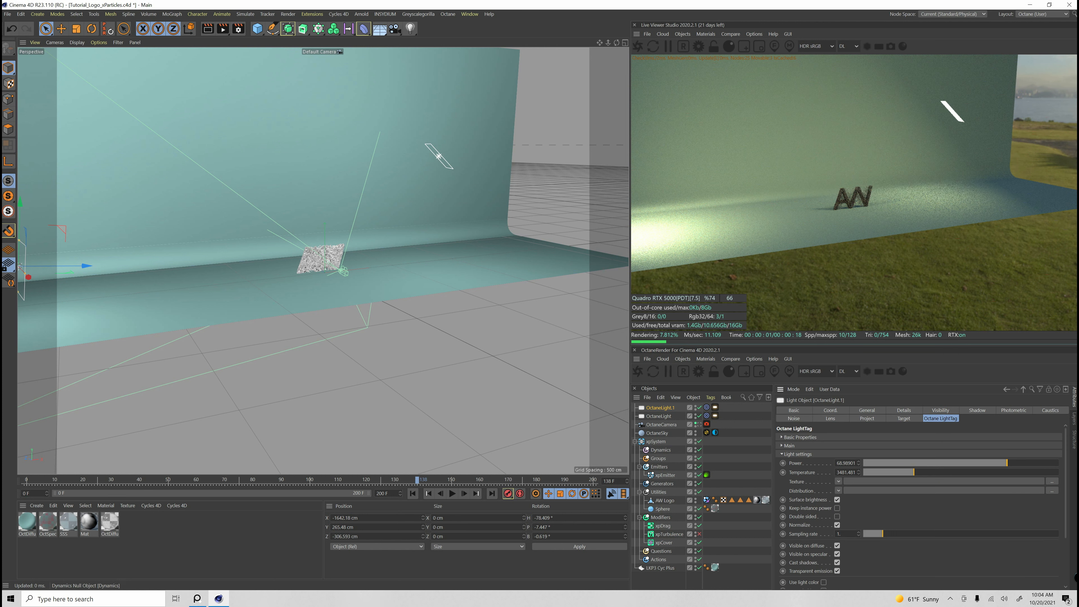
pyautogui.click(699, 425)
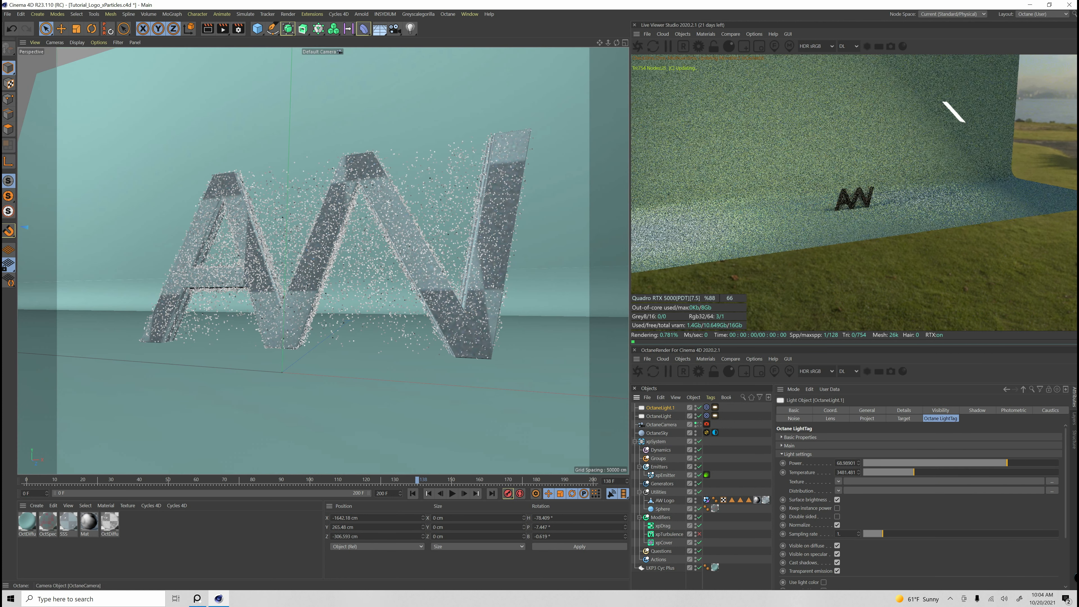
pyautogui.moveTo(1006, 462); pyautogui.dragTo(975, 463)
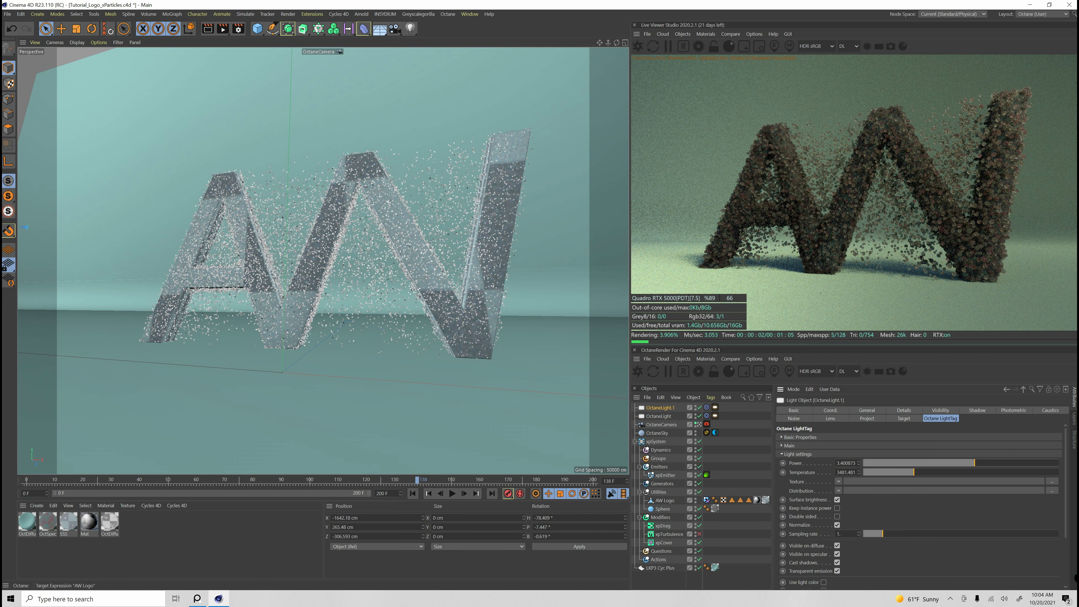
pyautogui.click(1008, 472)
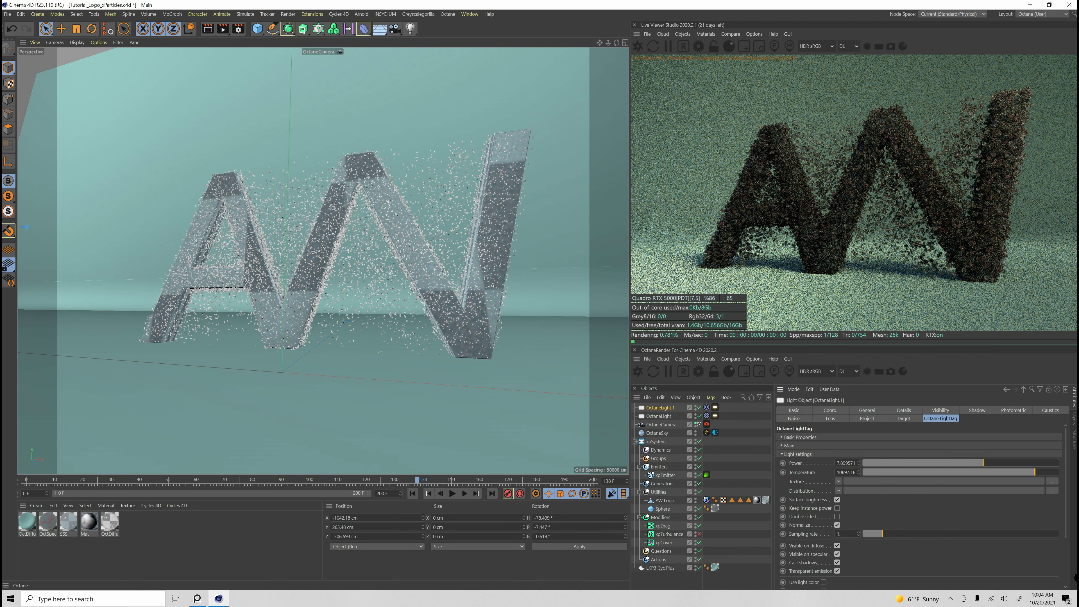
pyautogui.moveTo(984, 463); pyautogui.dragTo(987, 463)
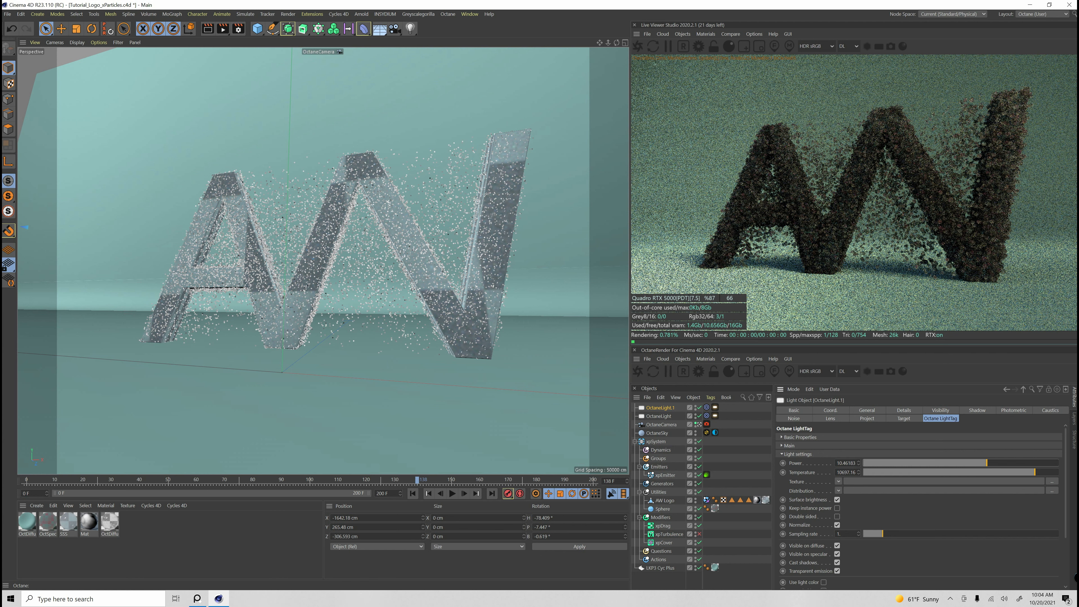
pyautogui.rightClick(25, 231)
pyautogui.click(25, 231)
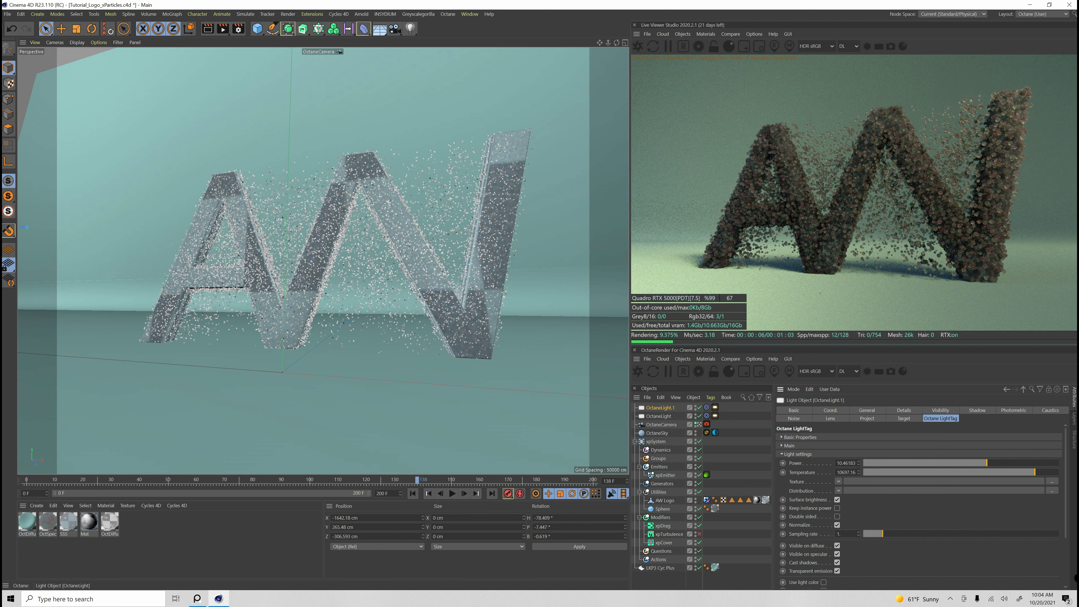
pyautogui.click(661, 449)
pyautogui.click(658, 458)
pyautogui.click(661, 450)
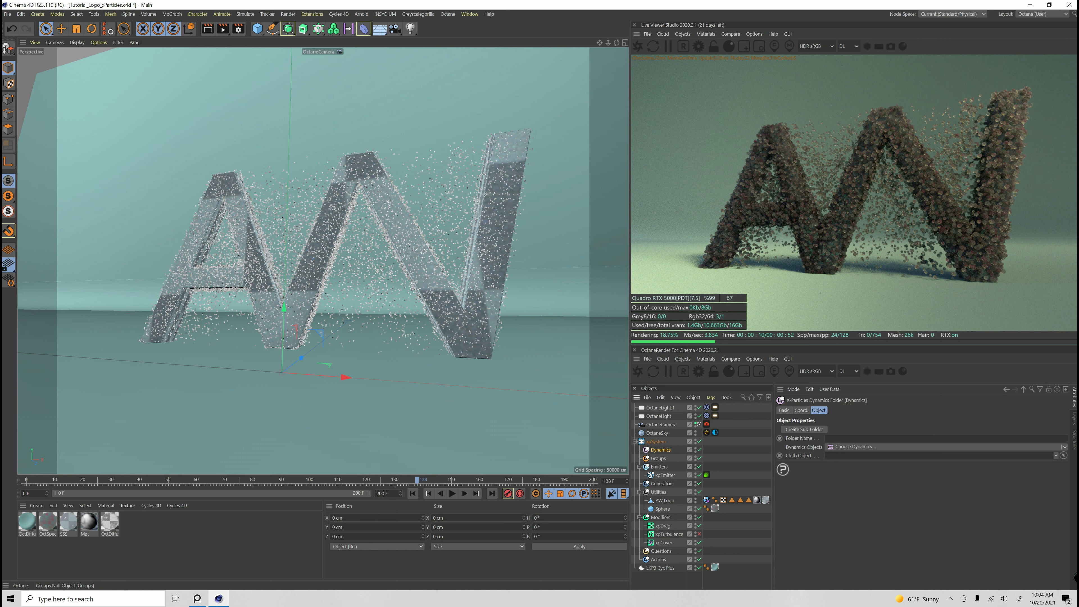
pyautogui.click(853, 446)
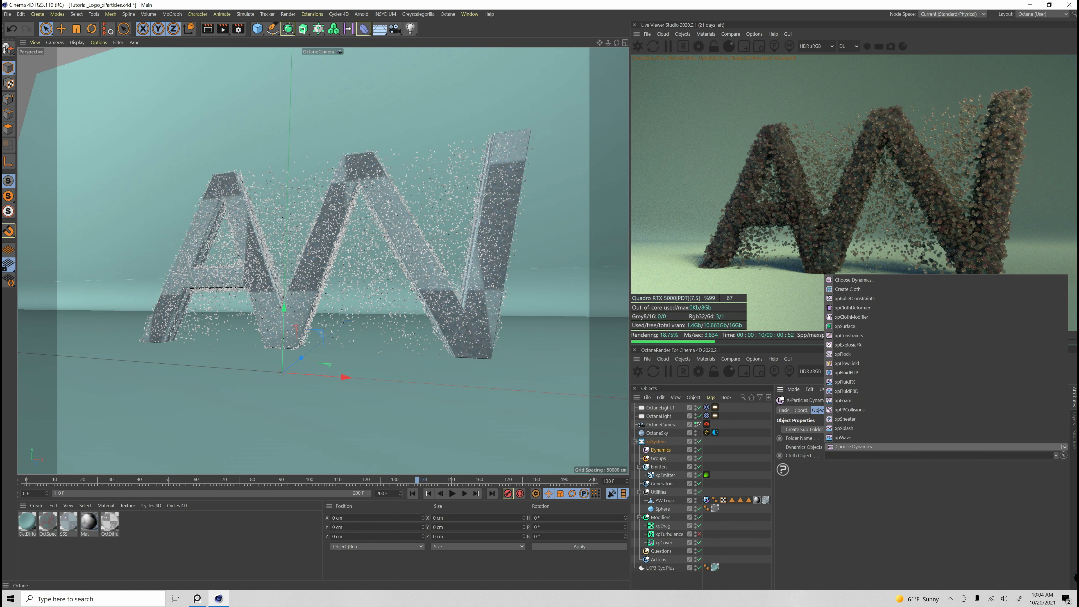
pyautogui.click(843, 399)
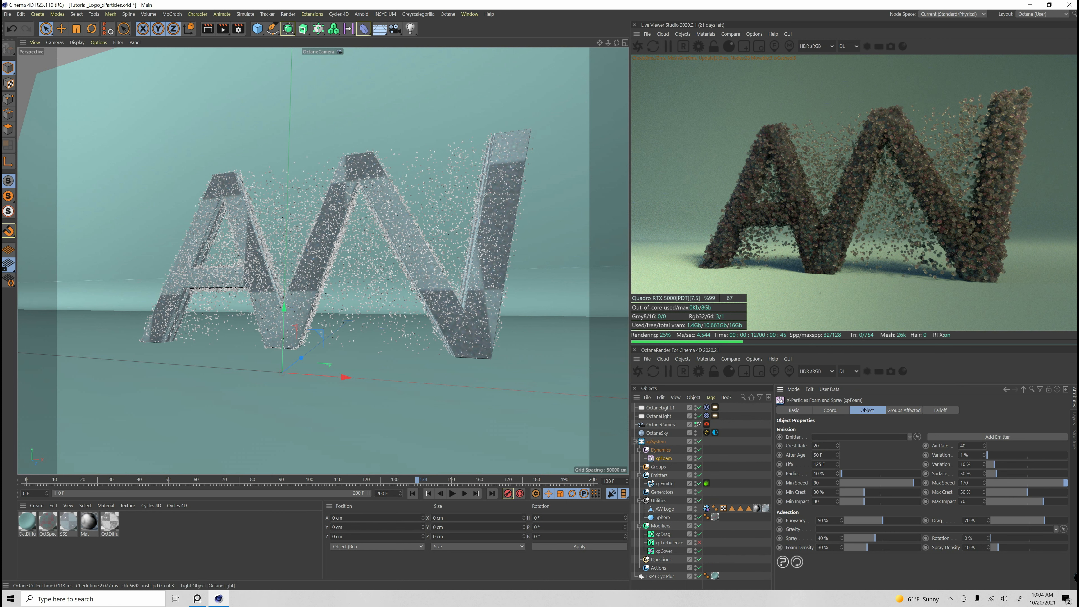
pyautogui.press('Delete')
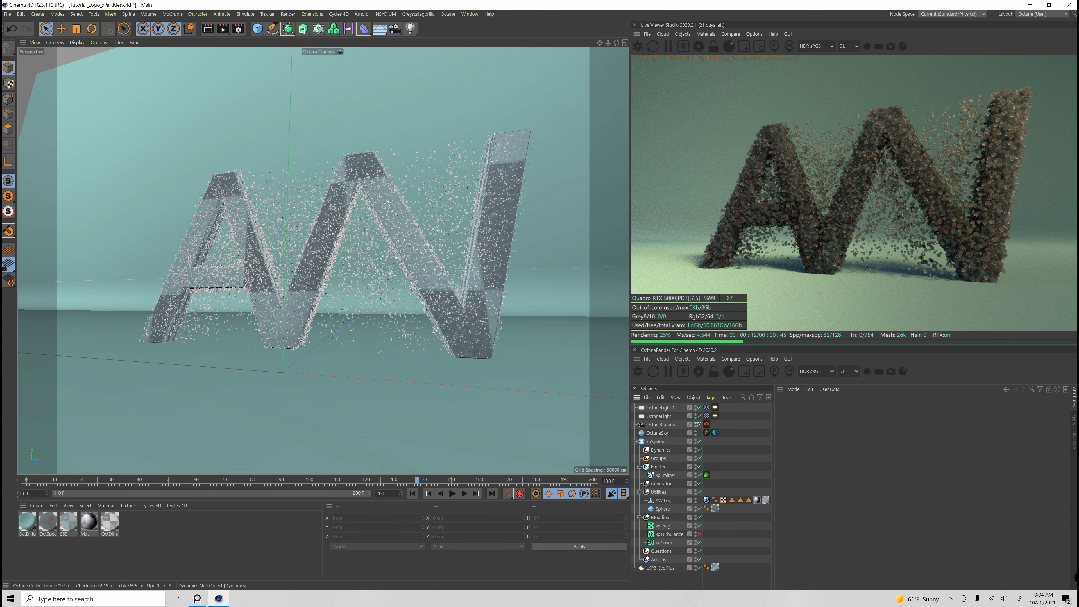
# Step: Add an xpFluidFX object to the Dynamics folder and play the simulation from the first frame to test it
pyautogui.click(661, 449)
pyautogui.click(854, 447)
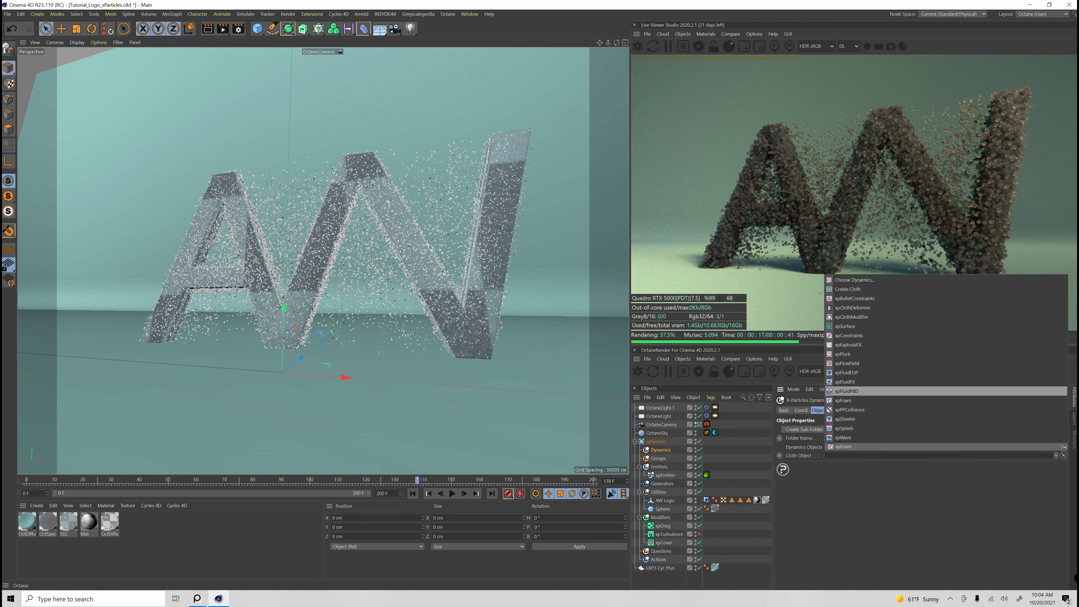
pyautogui.click(844, 382)
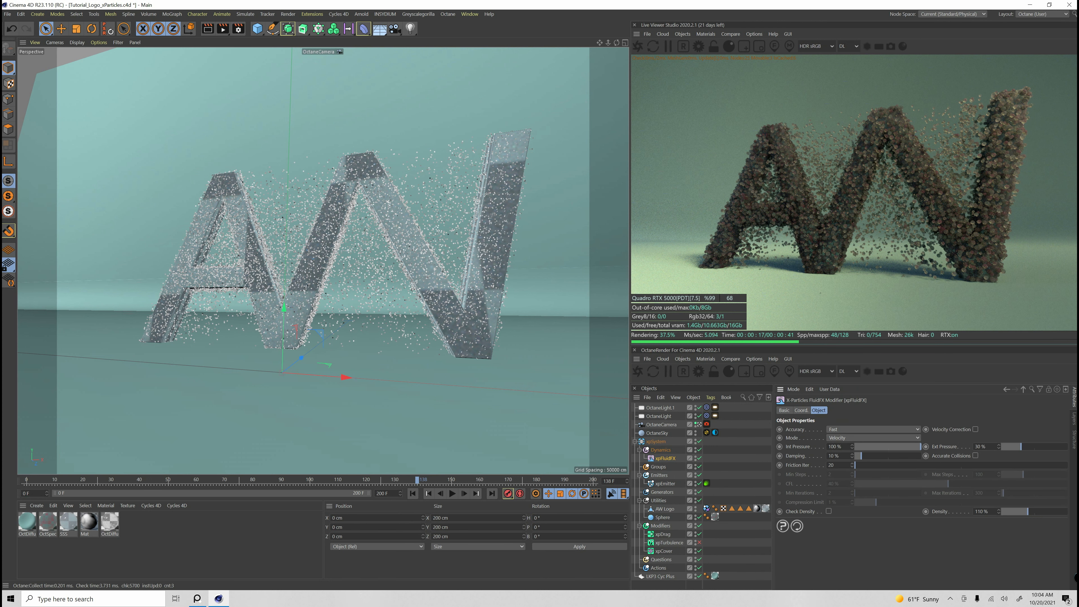
pyautogui.click(413, 493)
pyautogui.click(452, 493)
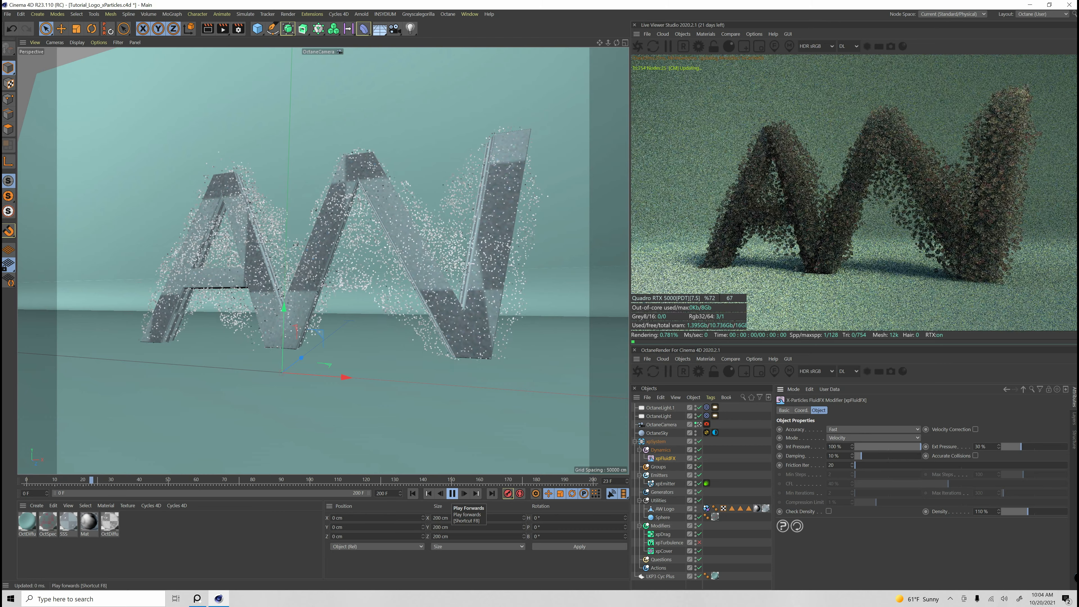
pyautogui.click(452, 493)
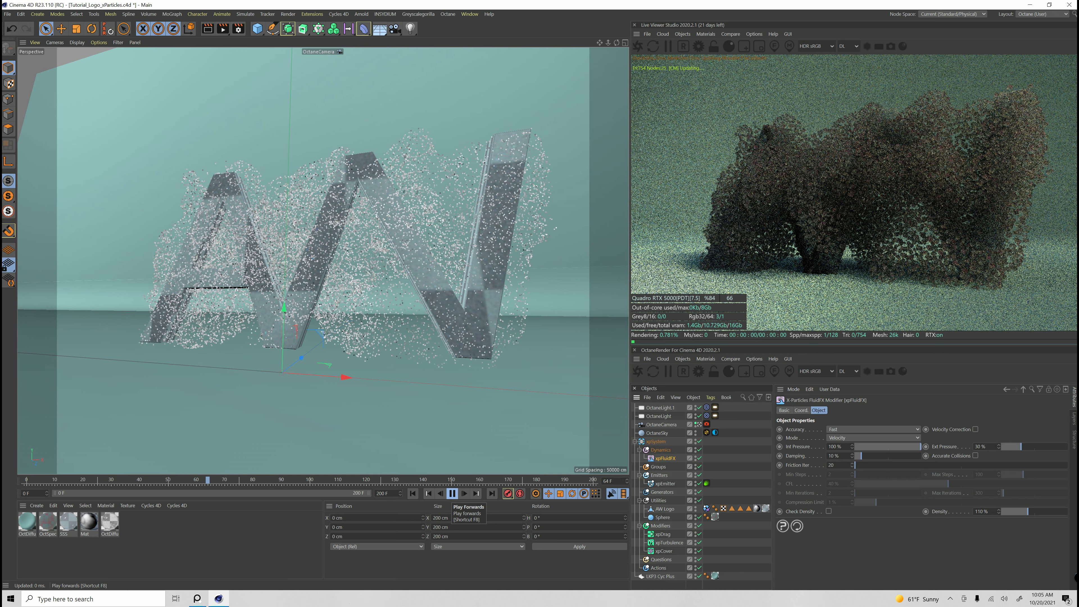
pyautogui.click(452, 494)
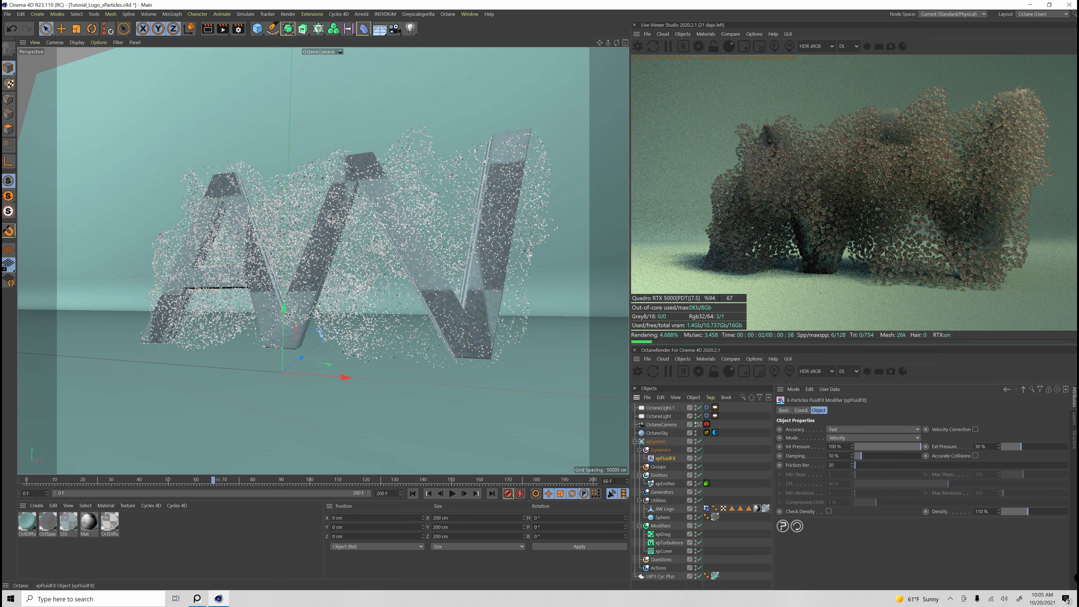
# Step: Set the xpTurbulence noise type to Turbulence and replay the simulation from the start
pyautogui.click(669, 542)
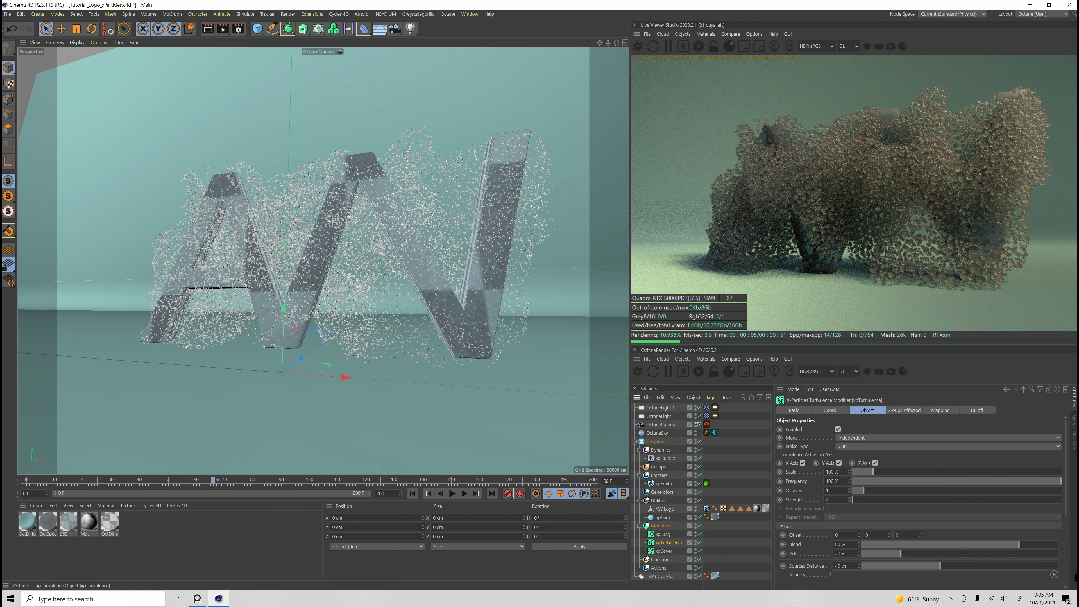
pyautogui.click(866, 446)
pyautogui.click(862, 455)
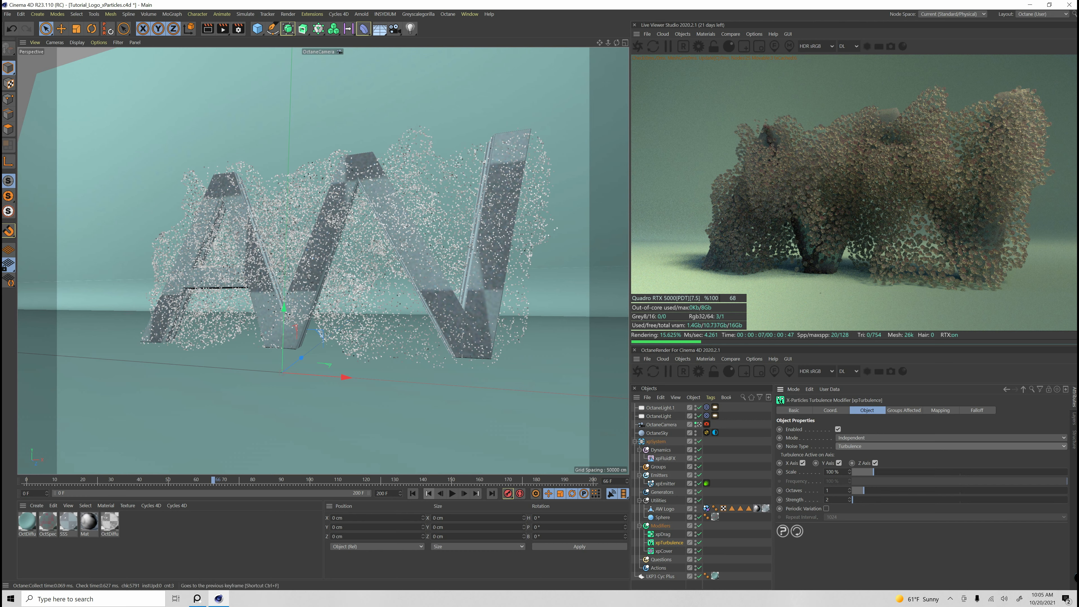
pyautogui.click(428, 493)
pyautogui.click(452, 493)
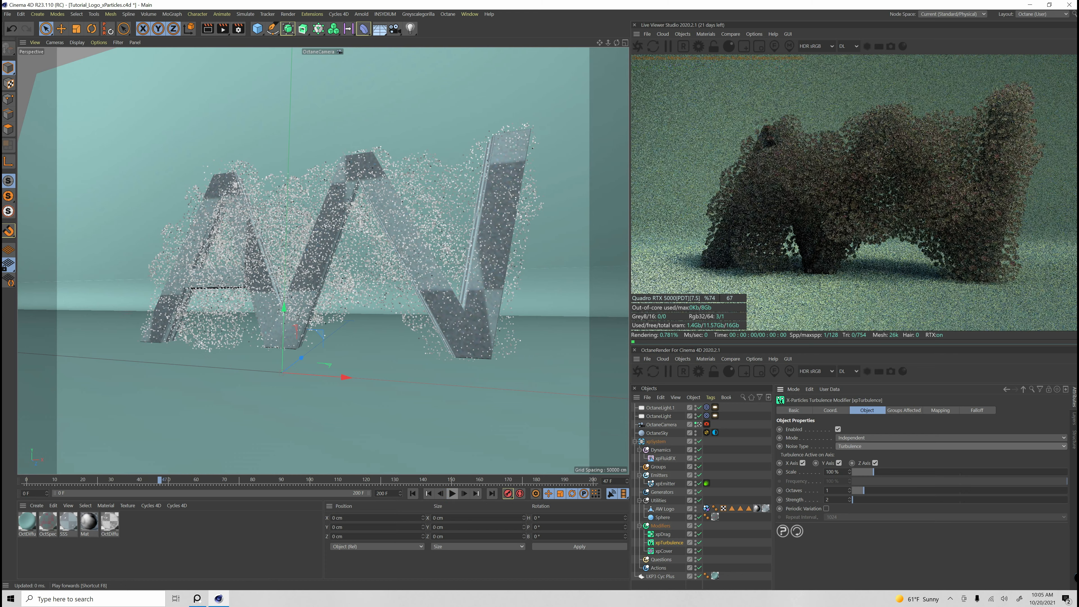
# Step: Set the xpDrag modifier's density to Bromine and replay the simulation from the first frame
pyautogui.click(663, 534)
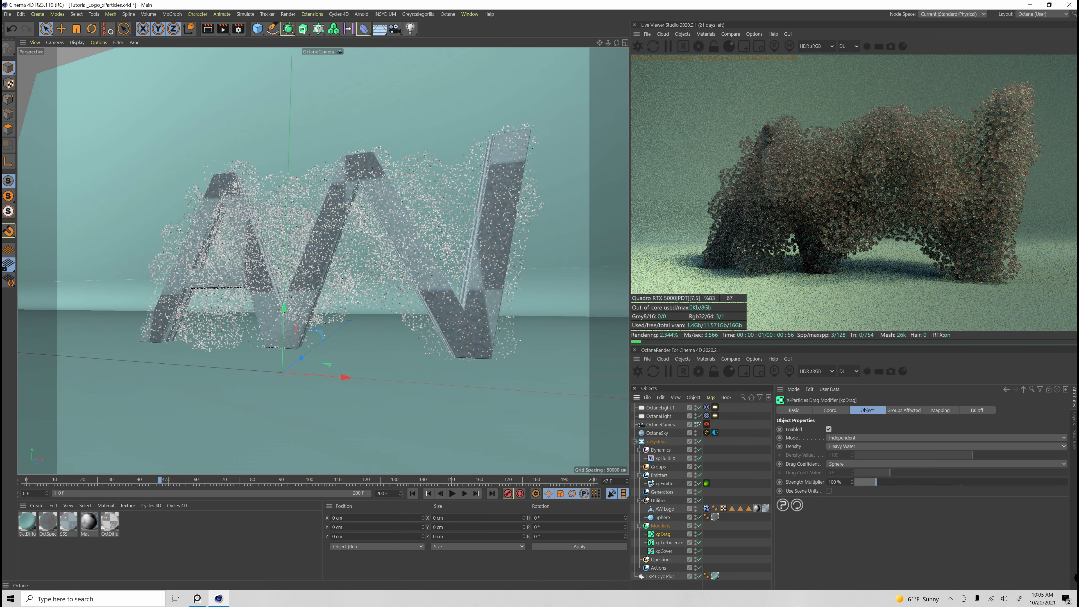
pyautogui.click(867, 446)
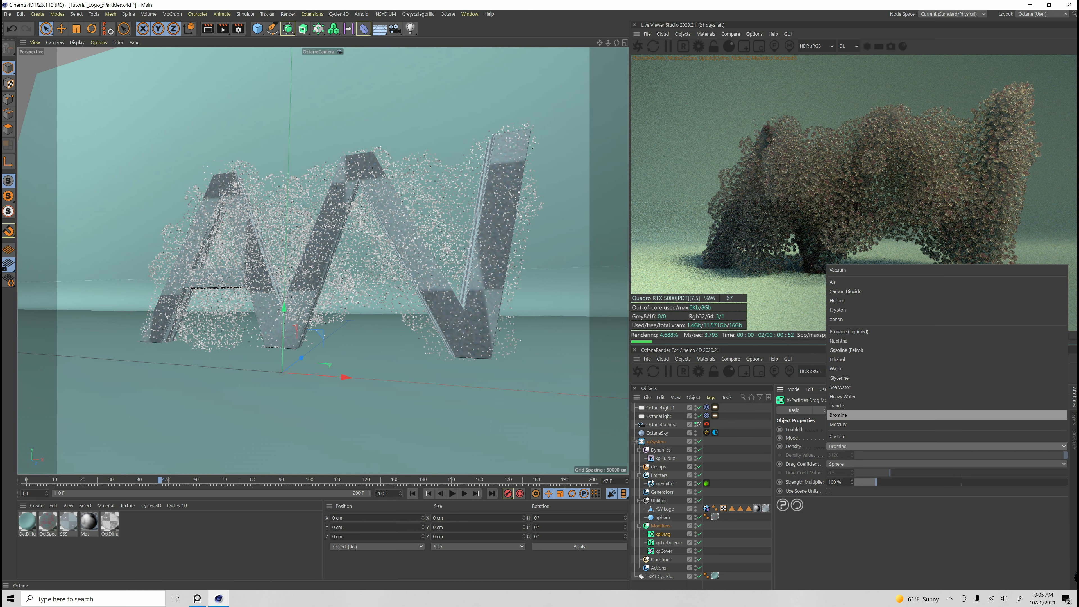
pyautogui.click(867, 415)
pyautogui.click(413, 493)
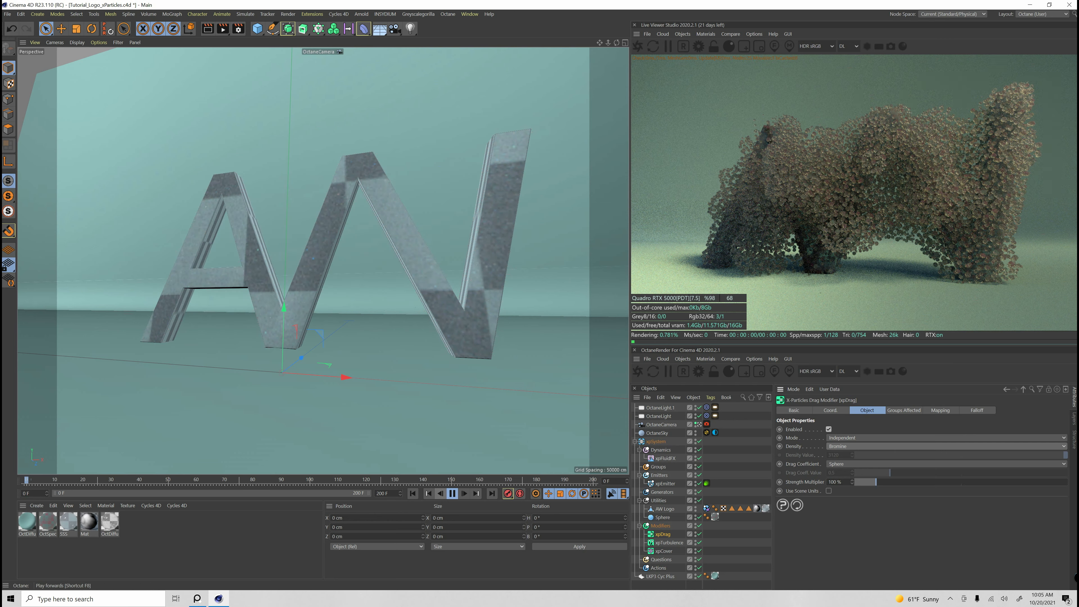
pyautogui.click(452, 493)
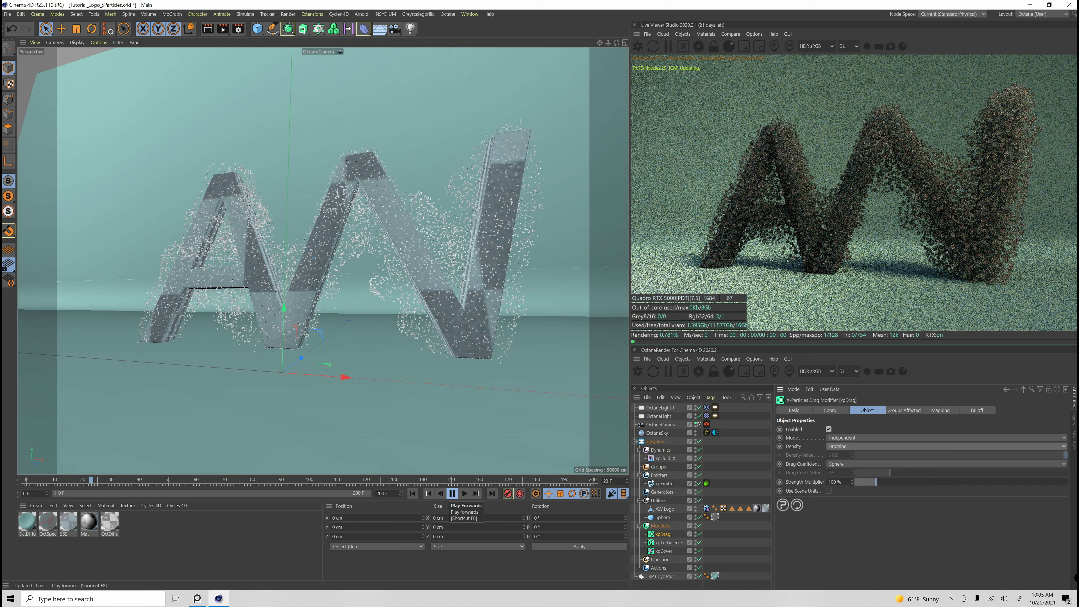
pyautogui.click(452, 493)
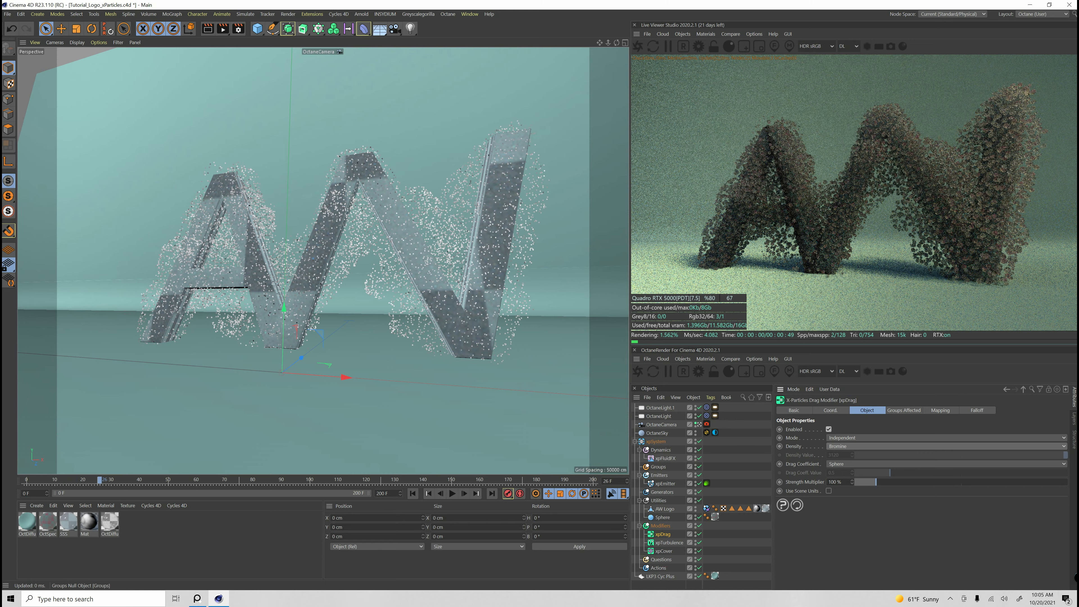
# Step: Disable the xpFluidFX object and replay the simulation from the first frame
pyautogui.click(699, 458)
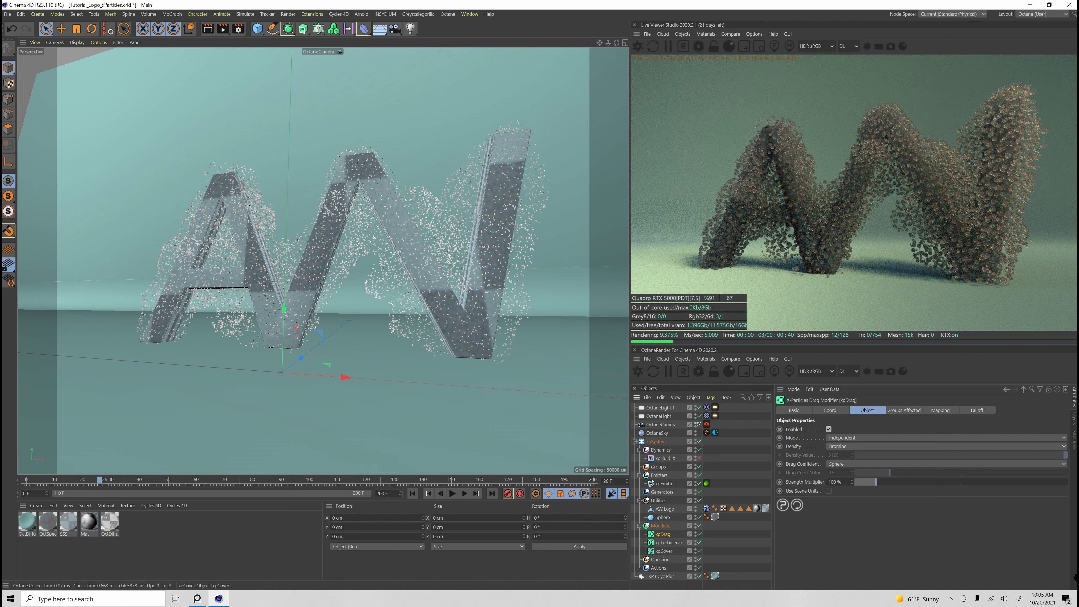
pyautogui.click(412, 493)
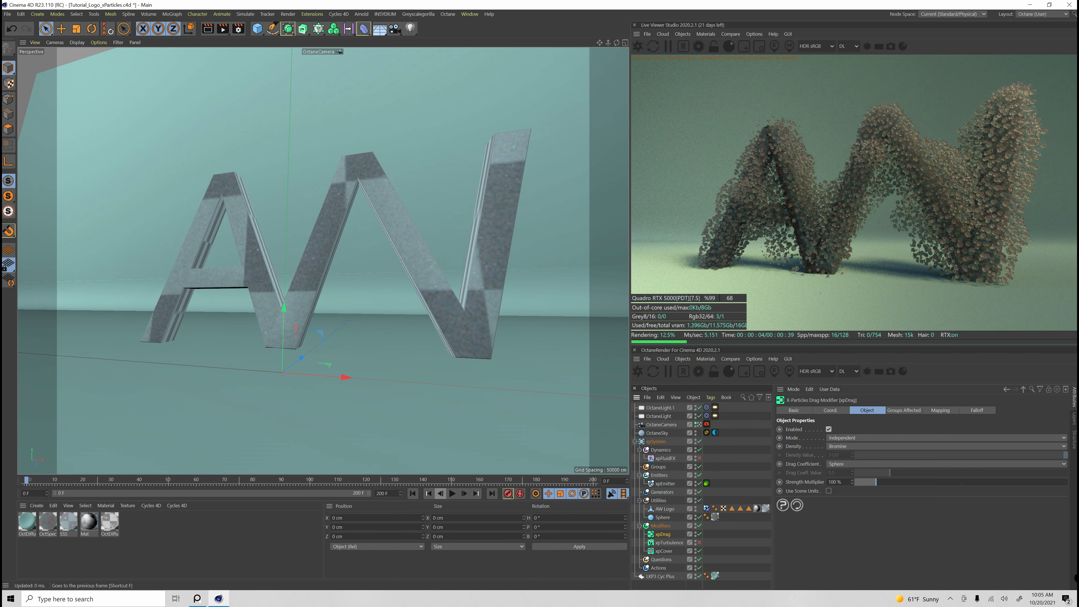
pyautogui.click(452, 493)
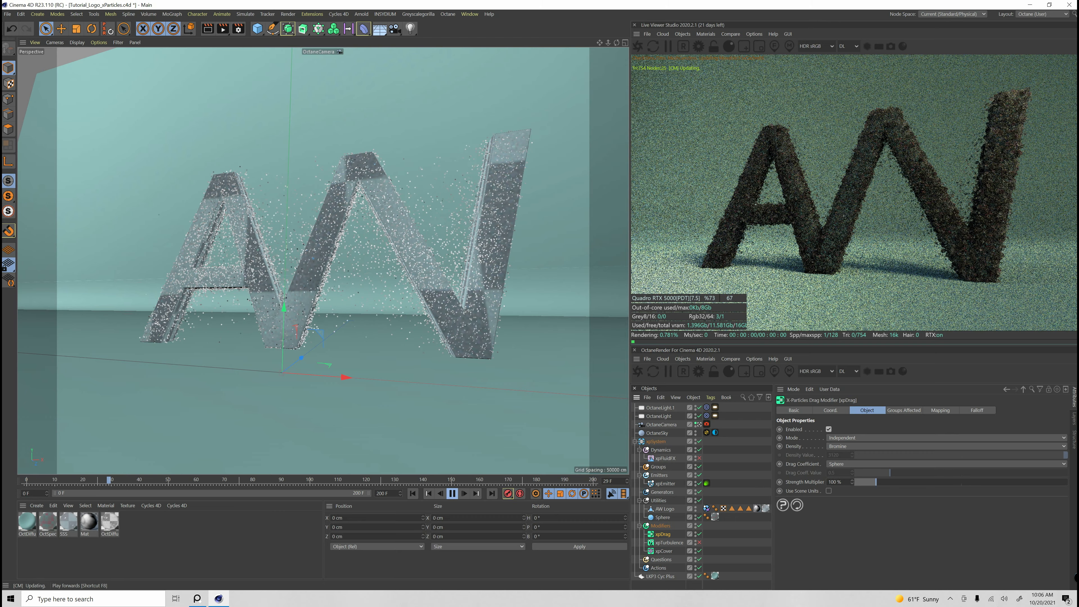
pyautogui.click(452, 494)
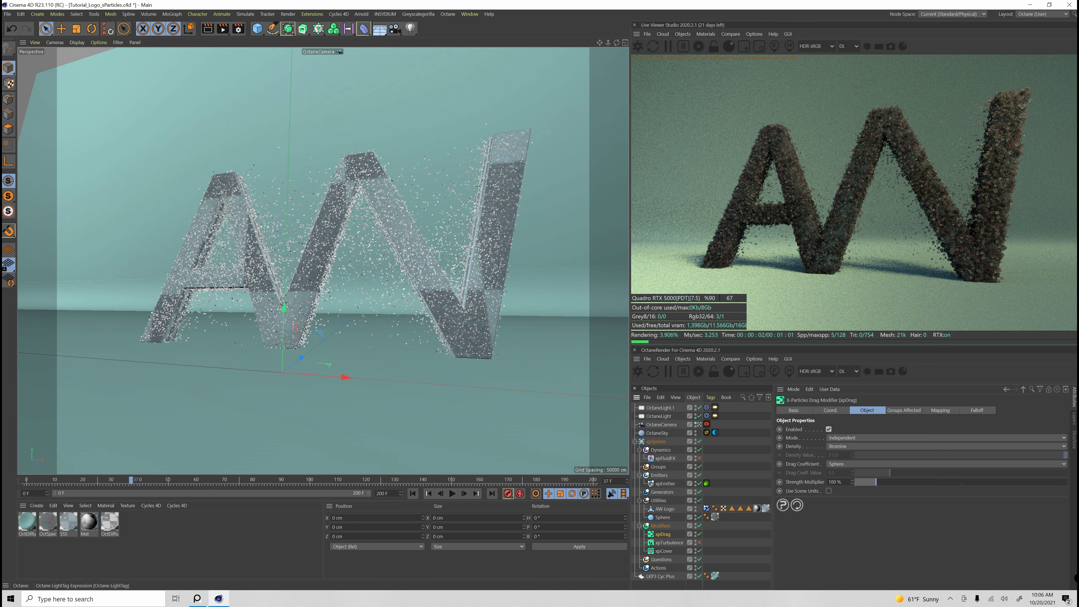
# Step: Collapse the Dynamics and Utilities folders and add an xpCache object to the Utilities folder
pyautogui.click(639, 450)
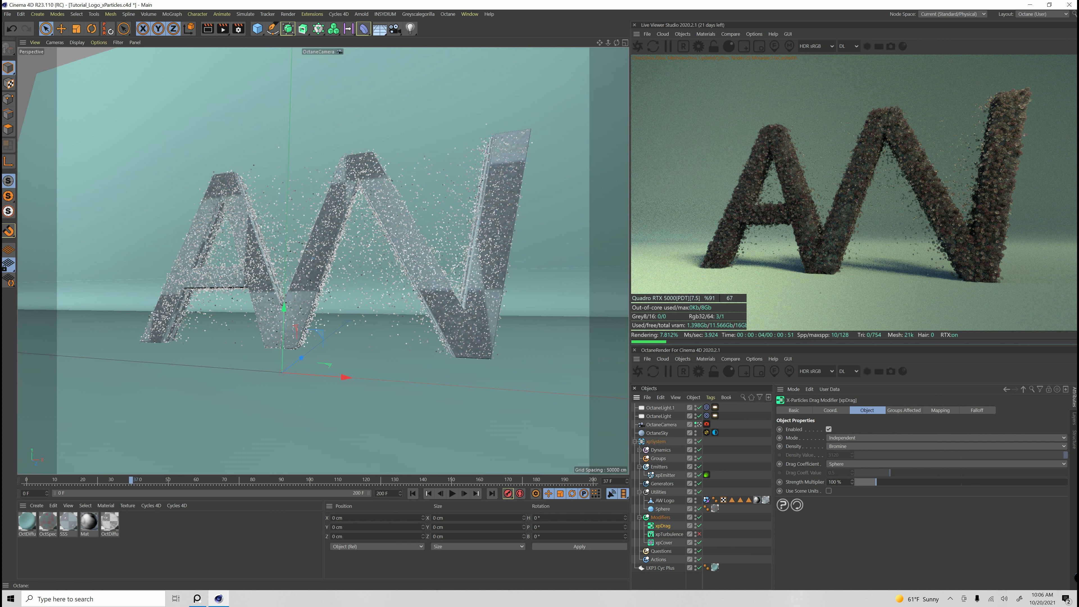
pyautogui.click(639, 492)
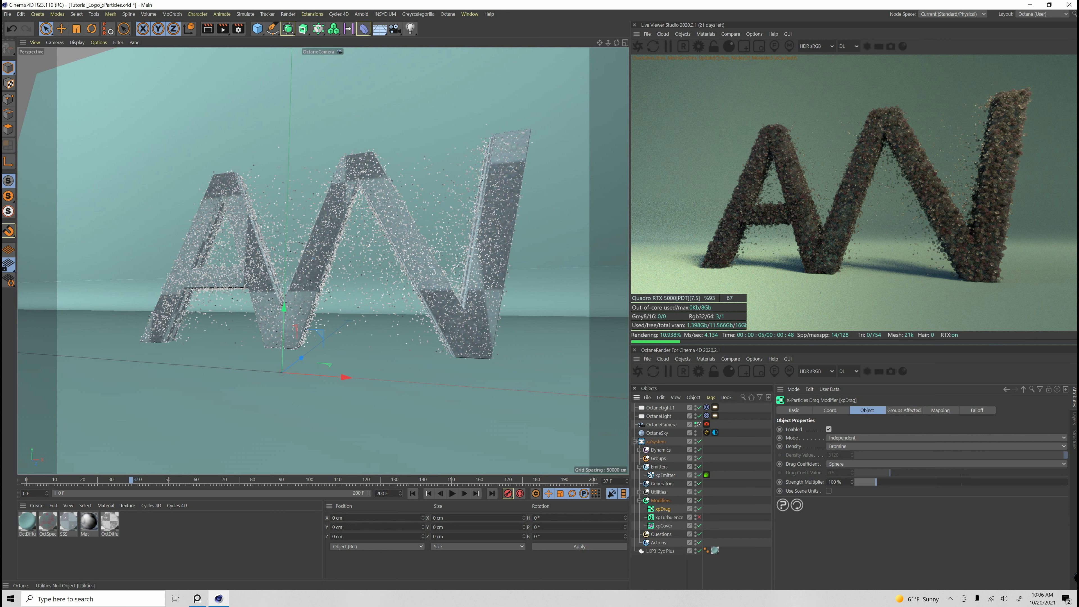
pyautogui.click(659, 493)
pyautogui.click(845, 447)
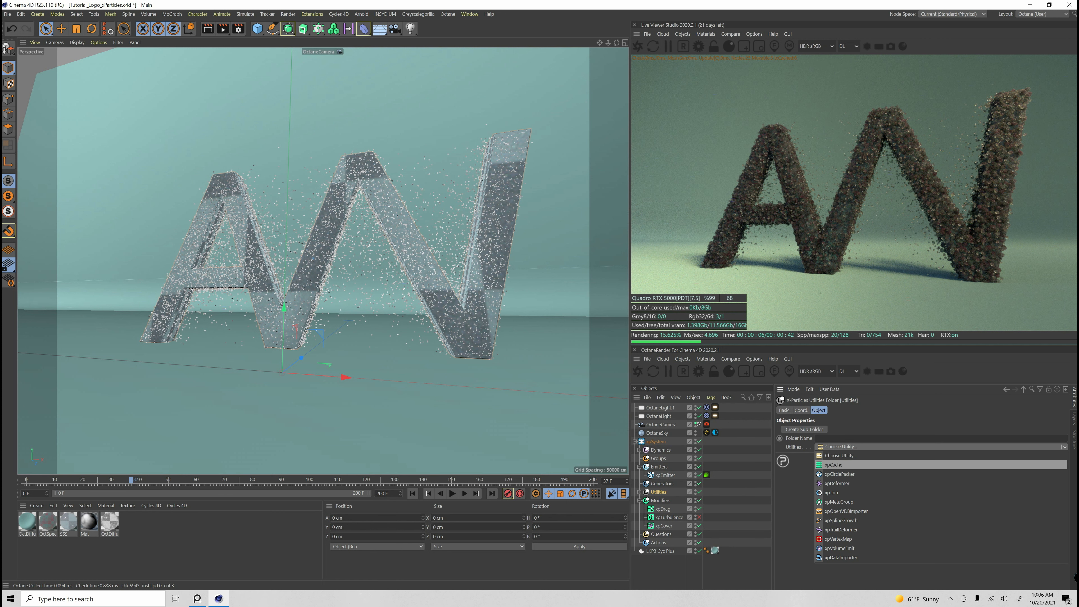
pyautogui.click(833, 465)
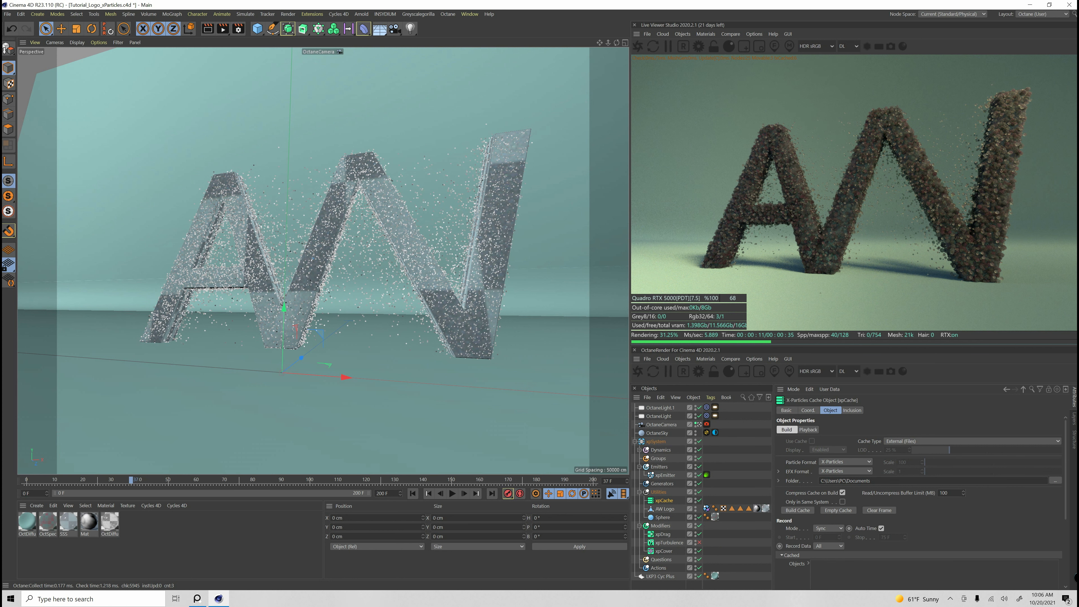
# Step: Move the xpDrag modifier below xpTurbulence and collapse the Modifiers folder
pyautogui.click(1055, 481)
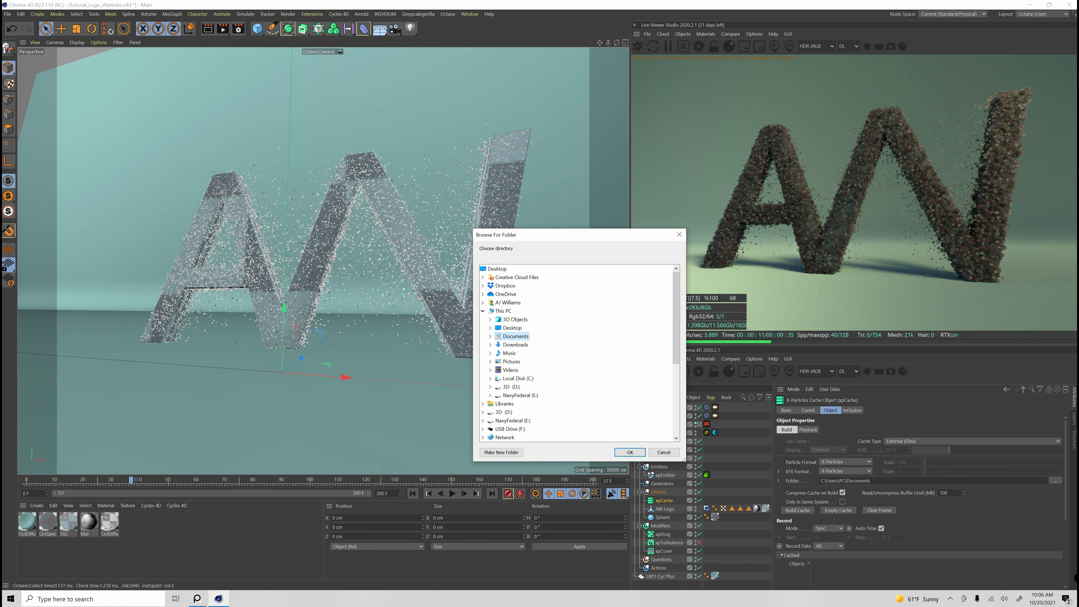
pyautogui.press('Escape')
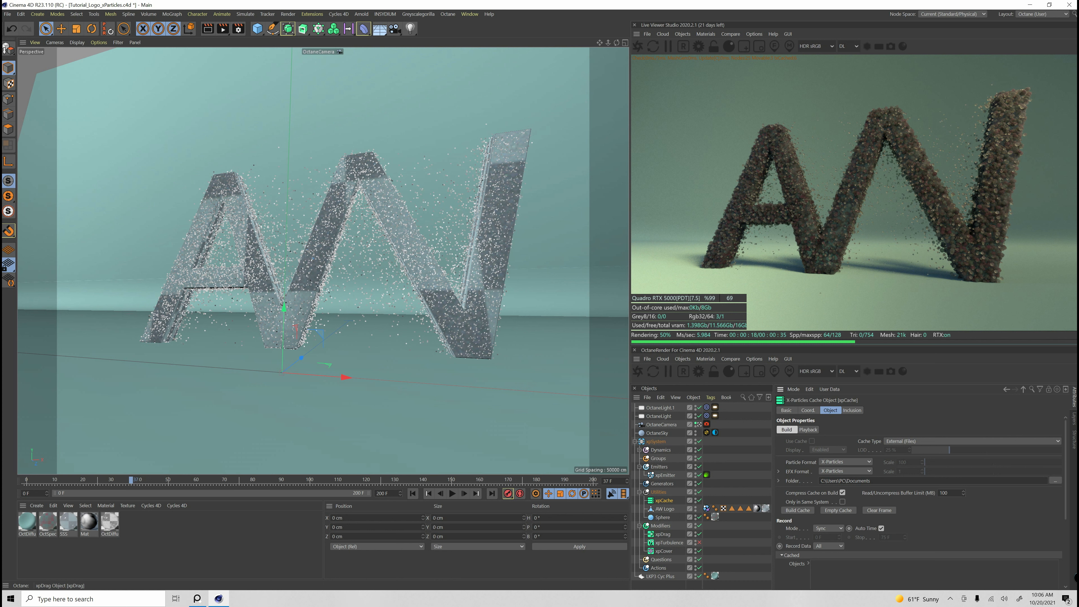
pyautogui.moveTo(663, 535); pyautogui.dragTo(663, 547)
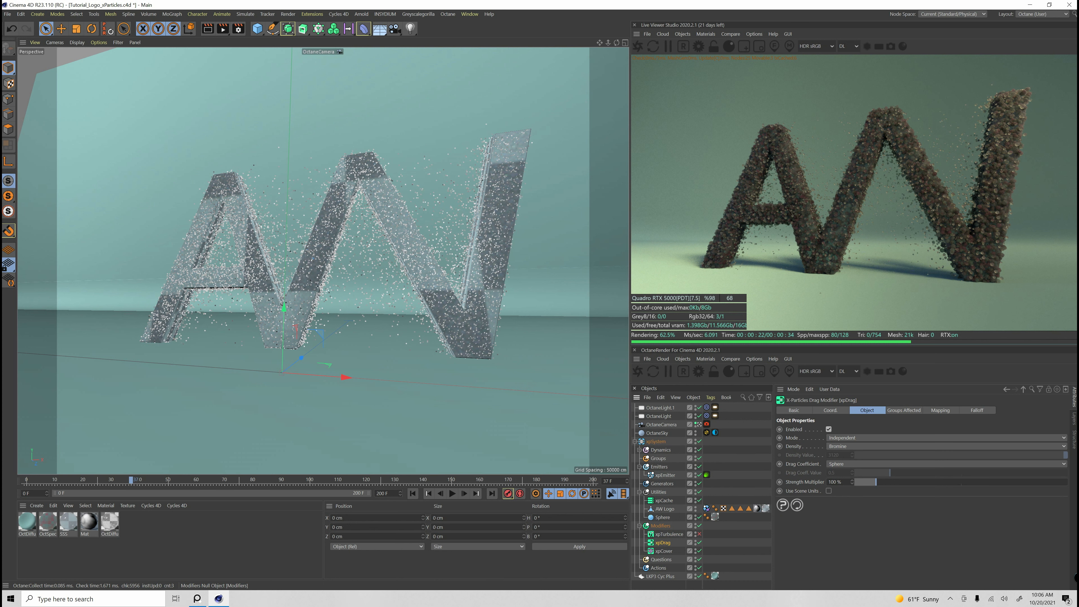
pyautogui.click(639, 526)
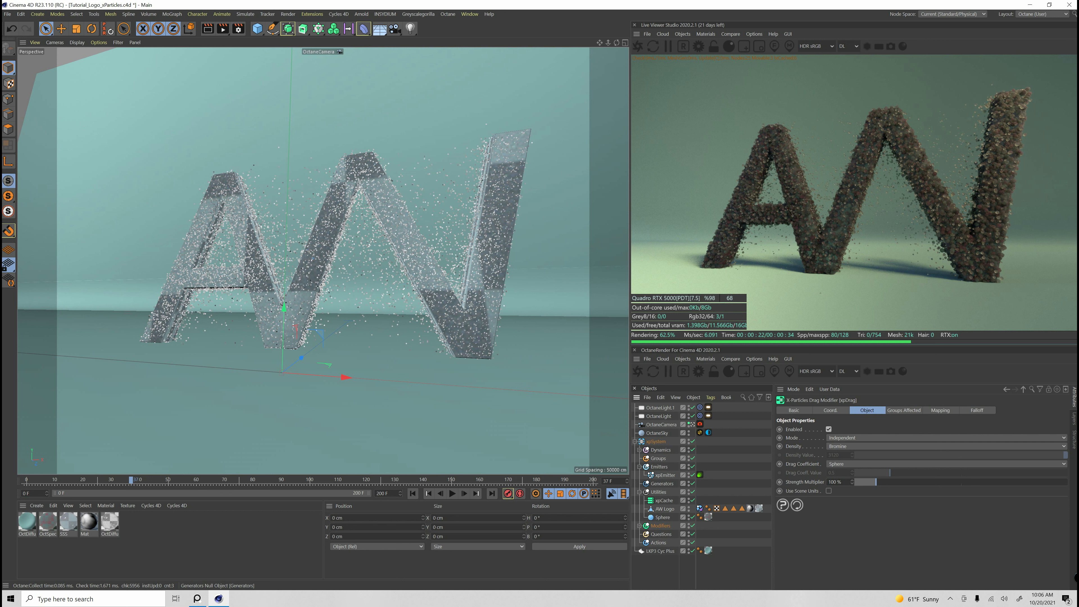
# Step: Collapse the Emitters folder and select the xpCache object in the Utilities folder of the xpSystem
pyautogui.click(664, 500)
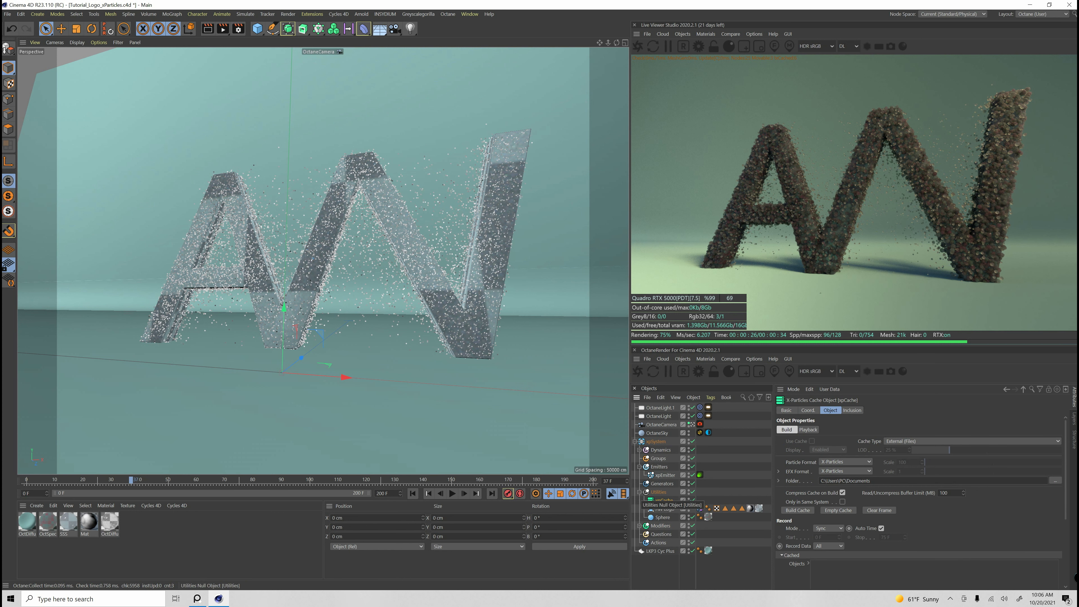
pyautogui.click(639, 492)
pyautogui.click(639, 467)
pyautogui.click(635, 441)
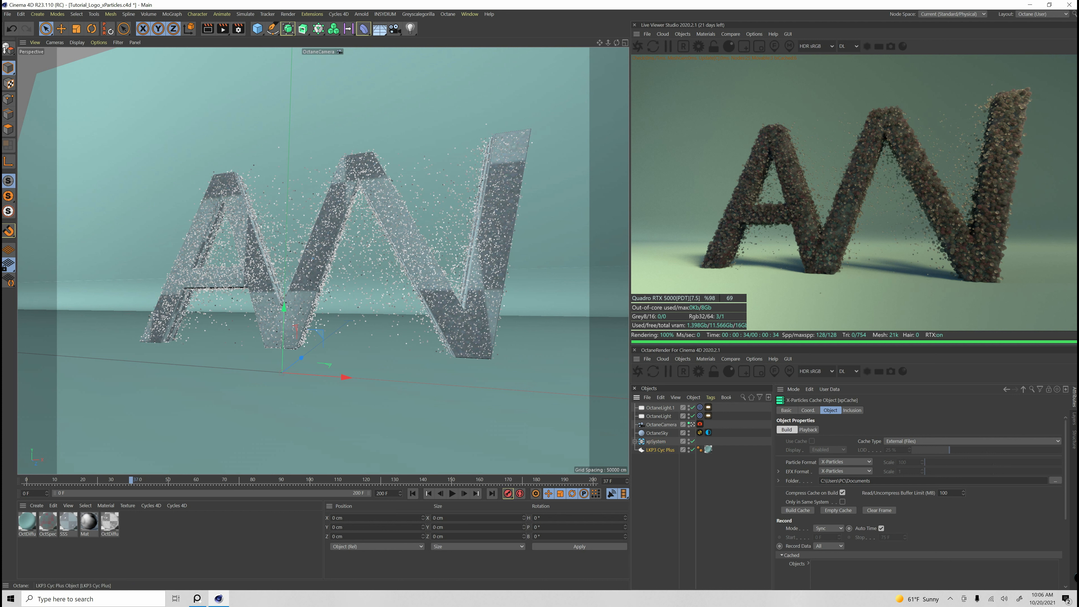
pyautogui.click(660, 450)
pyautogui.click(635, 441)
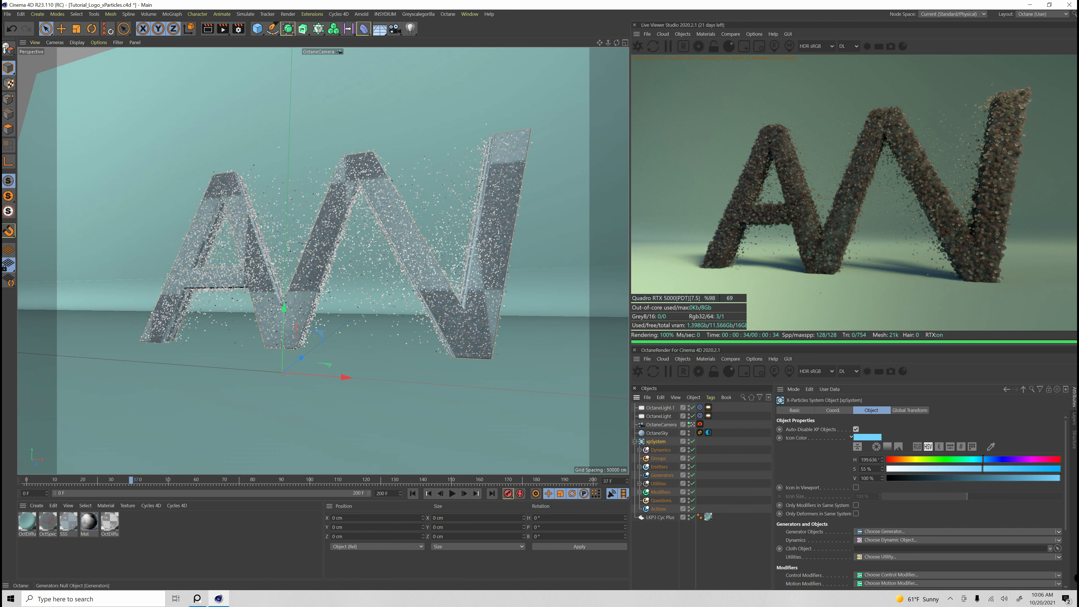
pyautogui.click(660, 493)
pyautogui.click(640, 484)
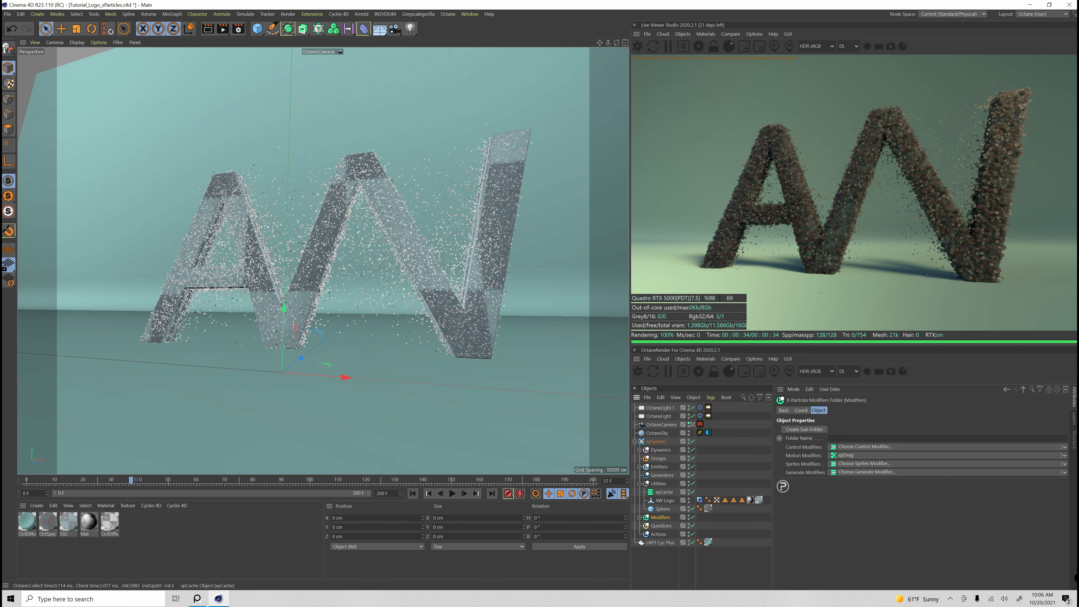
pyautogui.click(663, 491)
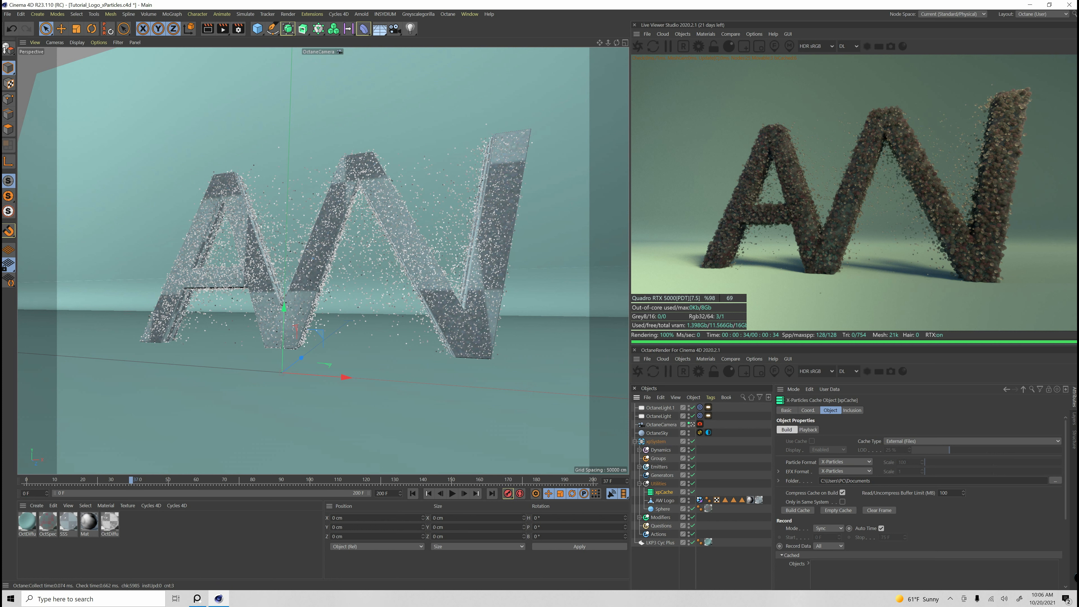
# Step: Create a desktop folder named AW_Cache)1_Tutorial as the xpCache folder and build the particle cache there
pyautogui.click(1055, 480)
pyautogui.click(512, 328)
pyautogui.click(501, 452)
pyautogui.rightClick(525, 403)
pyautogui.click(541, 376)
pyautogui.write('AW_Cache)1_Tutorial')
pyautogui.press('Return')
pyautogui.click(525, 336)
pyautogui.click(630, 452)
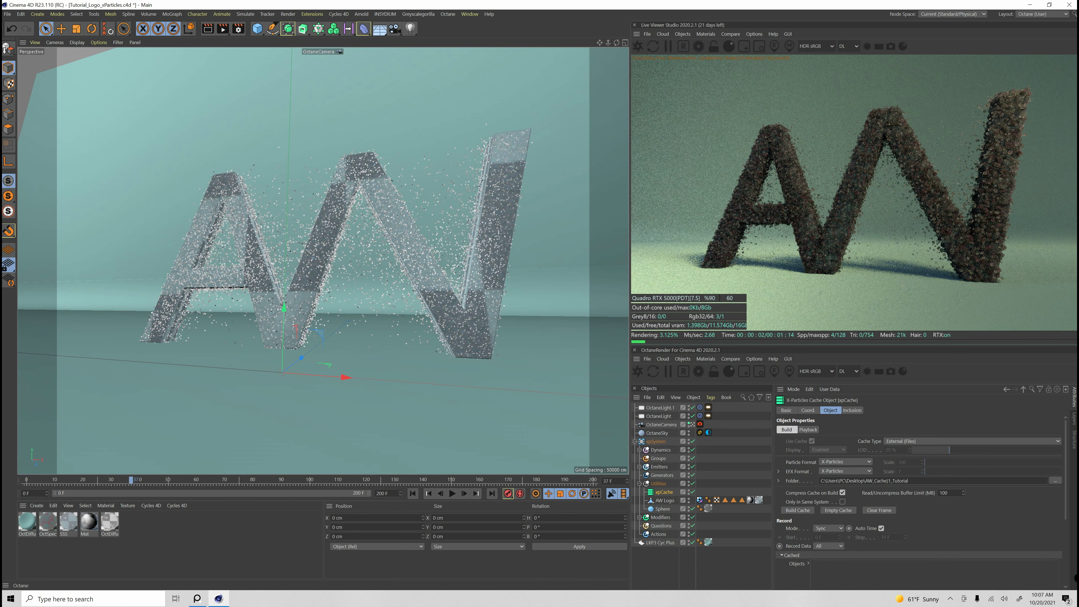
pyautogui.click(798, 510)
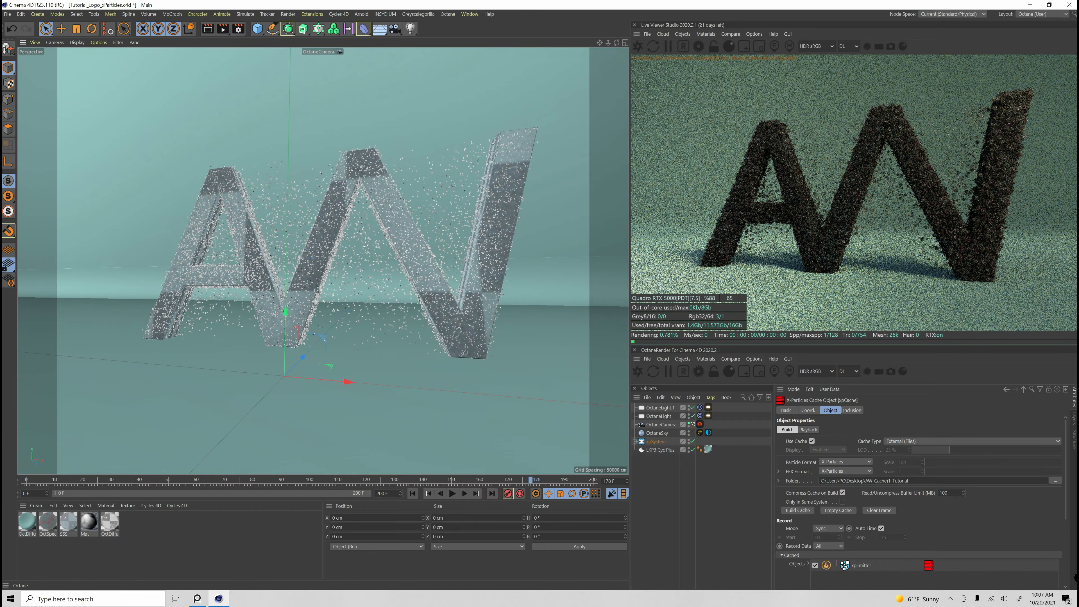
# Step: Set the OctaneCamera's focal length to Tele (135 mm) and pull the camera back to frame the whole AW logo
pyautogui.click(661, 424)
pyautogui.click(901, 448)
pyautogui.click(886, 512)
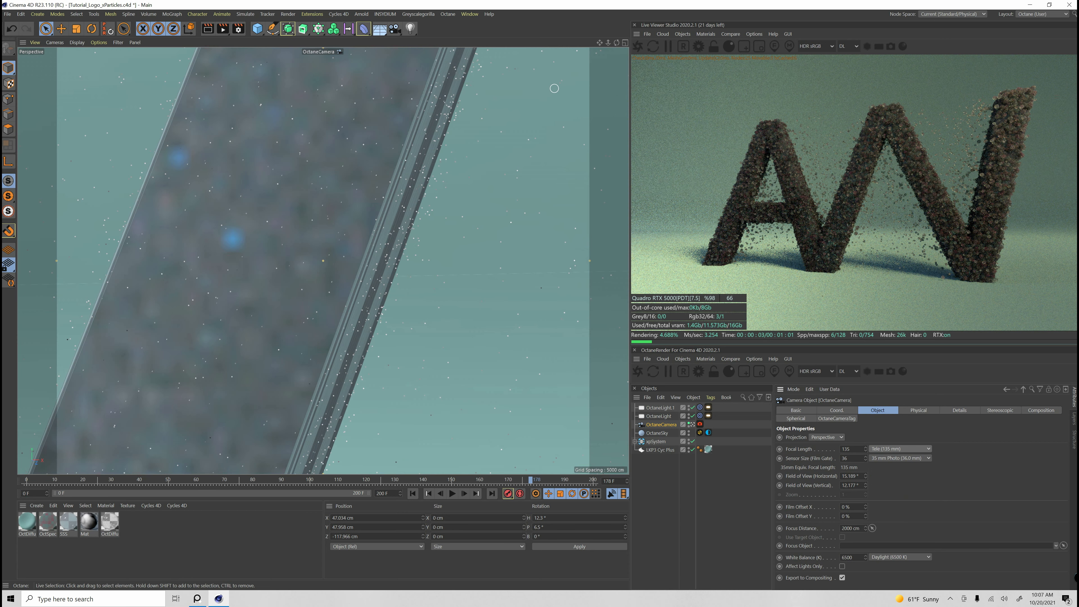
pyautogui.moveTo(607, 43); pyautogui.dragTo(459, 44)
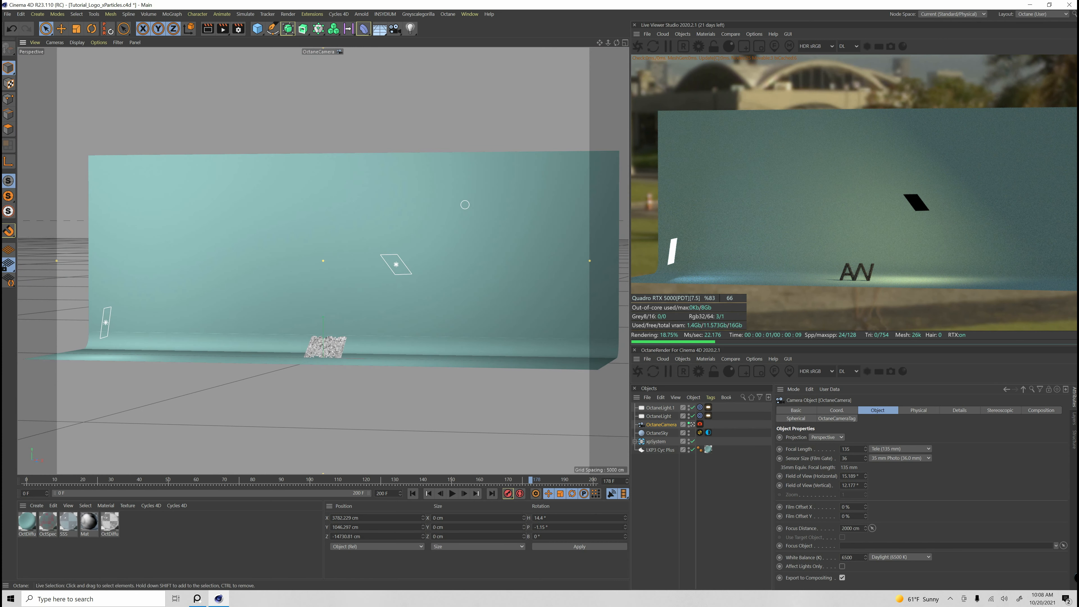
pyautogui.moveTo(607, 42); pyautogui.dragTo(582, 1)
pyautogui.moveTo(608, 42); pyautogui.dragTo(552, 50)
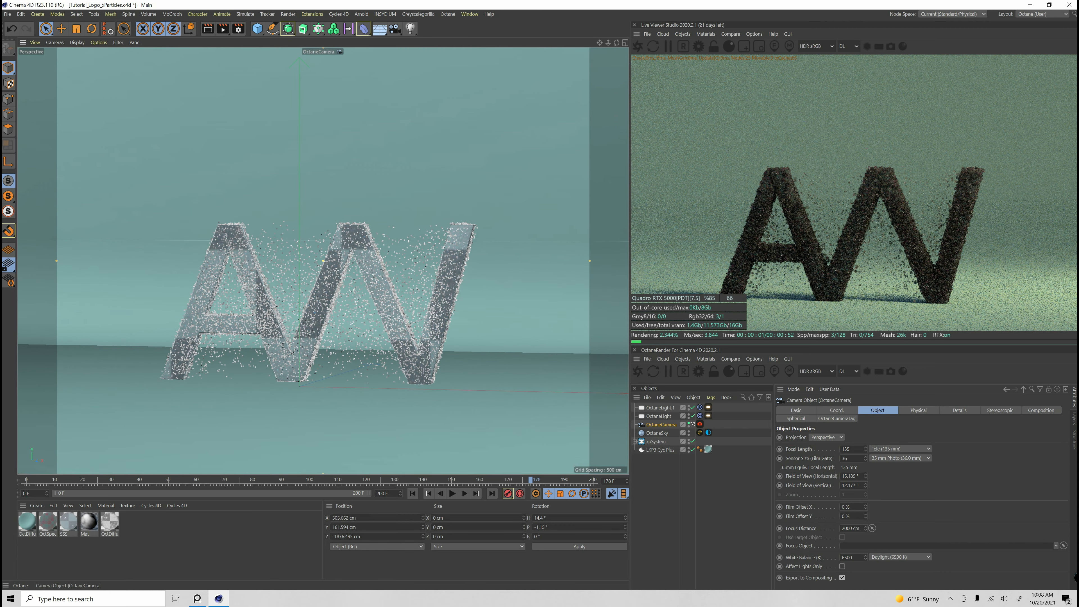
# Step: Set the shadow type of OctaneLight to Area
pyautogui.click(659, 408)
pyautogui.click(659, 416)
pyautogui.click(866, 410)
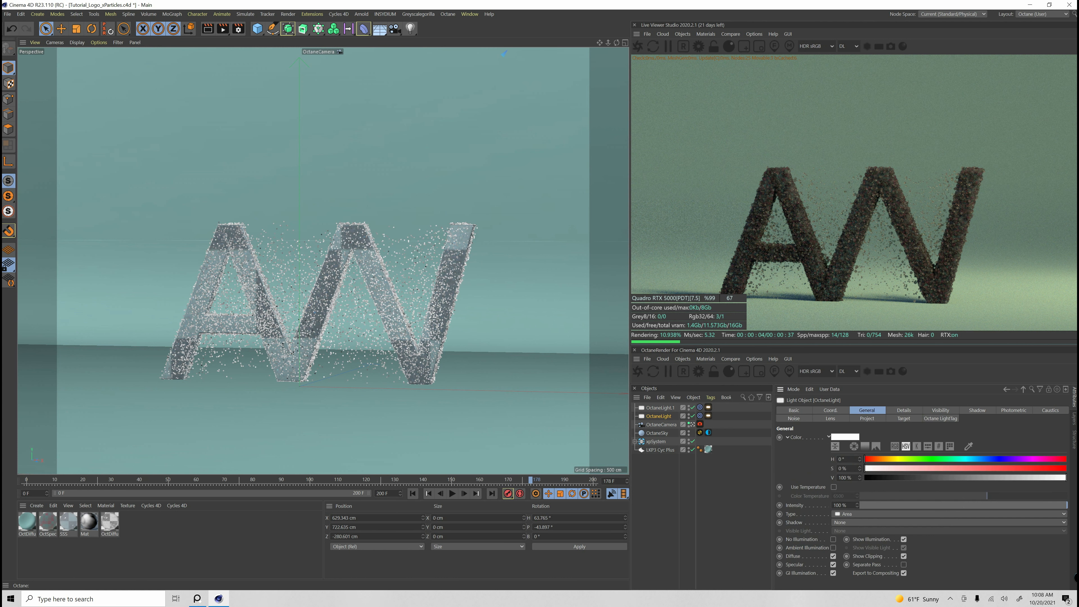
pyautogui.click(866, 522)
pyautogui.click(866, 560)
# Step: Try Raytraced (Hard) shadows on OctaneLight.1 and settle on the Area shadow type
pyautogui.click(659, 408)
pyautogui.click(866, 522)
pyautogui.click(867, 550)
pyautogui.click(866, 523)
pyautogui.click(866, 550)
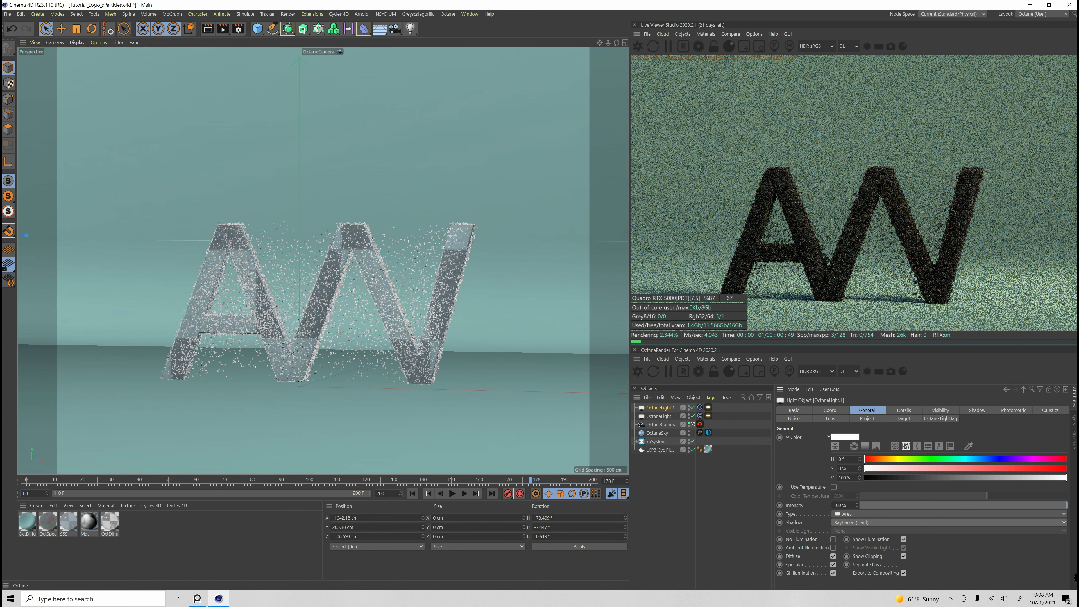
pyautogui.click(866, 522)
pyautogui.click(867, 559)
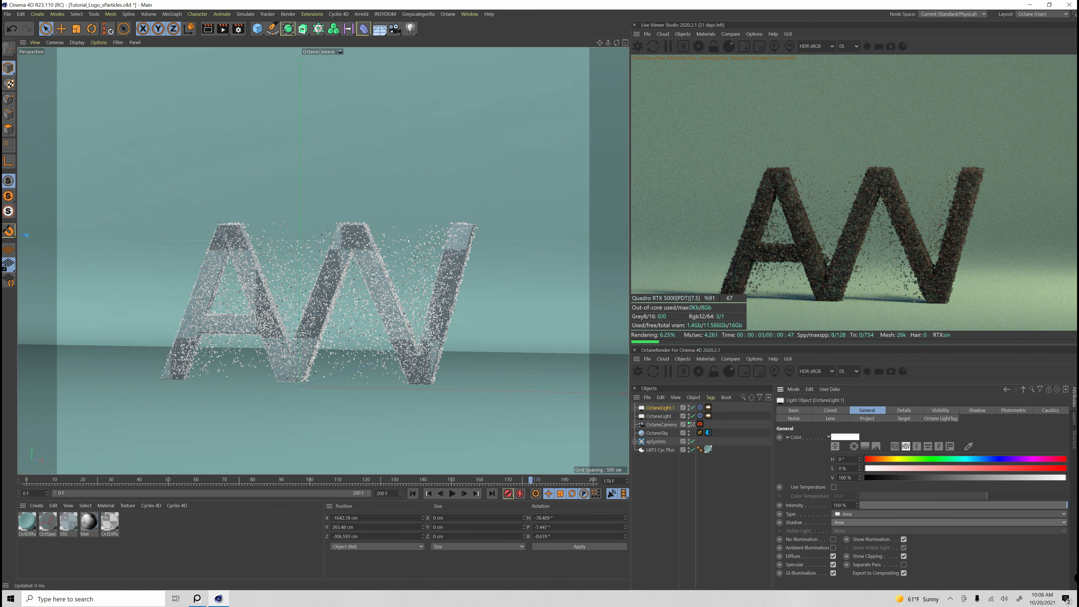
# Step: Raise the power in OctaneLight's light tag to about 84.3
pyautogui.click(658, 416)
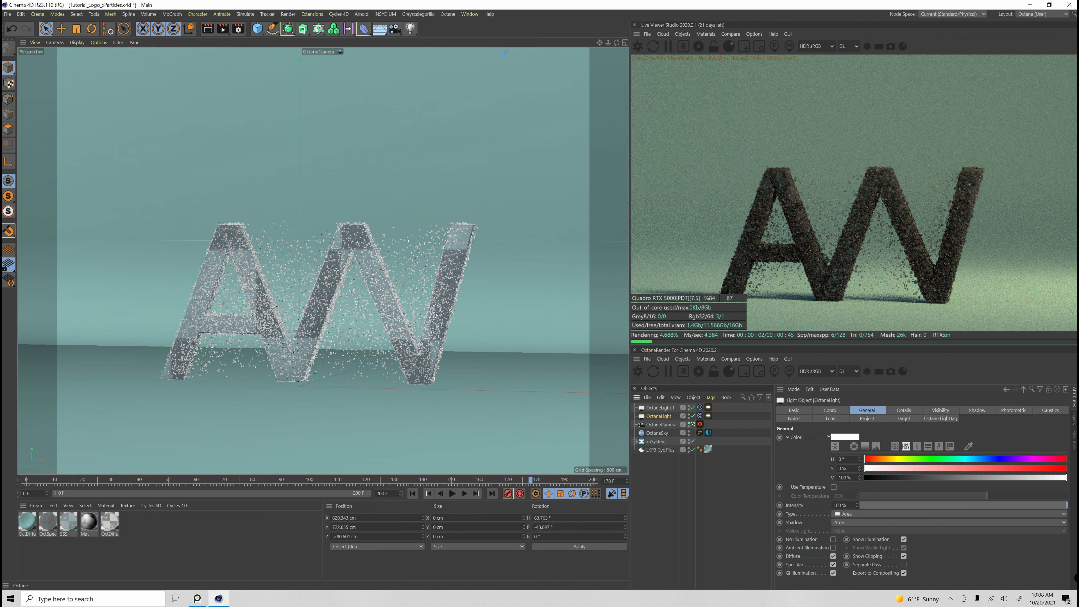
pyautogui.click(658, 416)
pyautogui.click(940, 418)
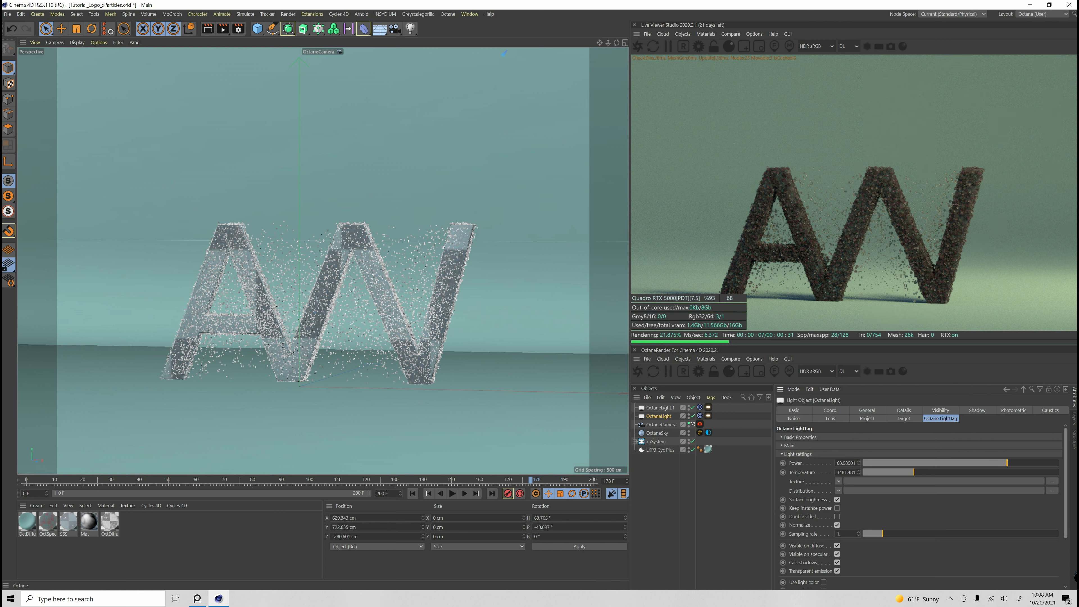
pyautogui.moveTo(1004, 462); pyautogui.dragTo(1009, 463)
# Step: Move the camera in for a close-up of the logo where the A meets the W, and clear the object selection
pyautogui.moveTo(599, 43); pyautogui.dragTo(648, 42)
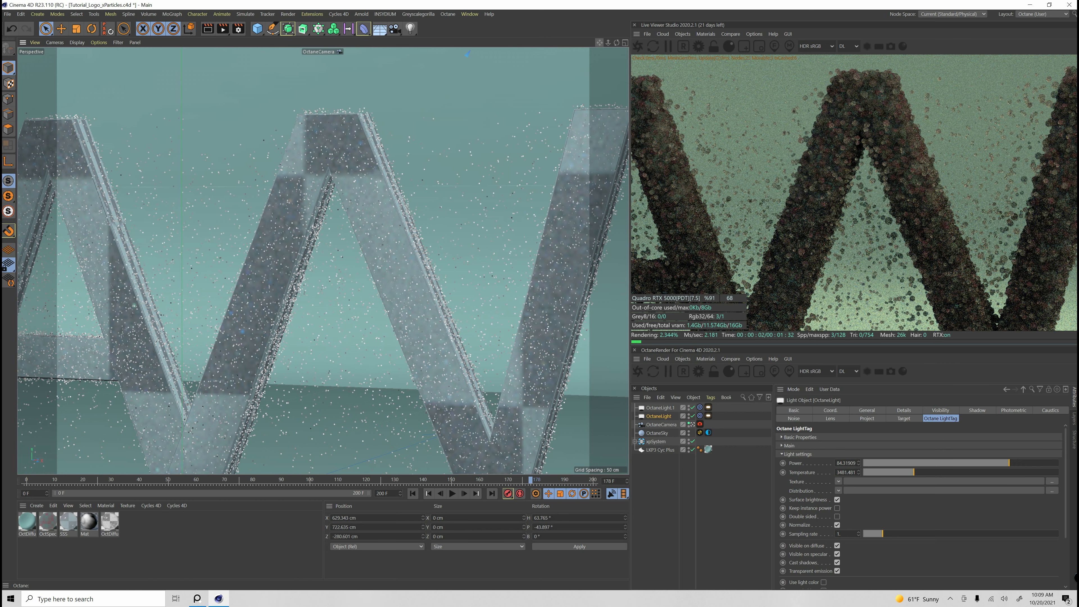
pyautogui.moveTo(608, 42); pyautogui.dragTo(831, 8)
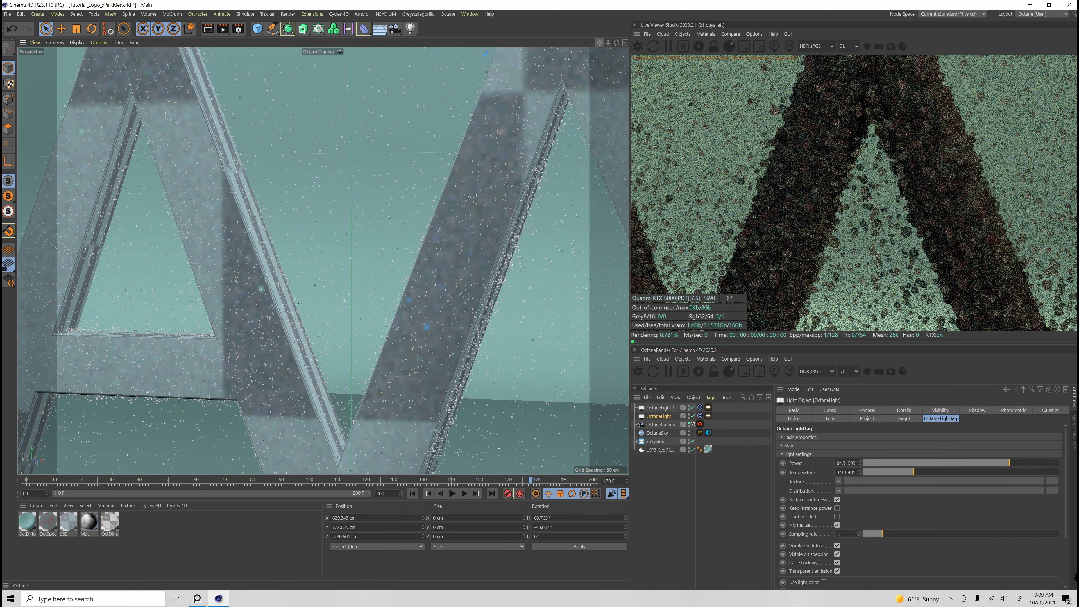
pyautogui.moveTo(608, 43); pyautogui.dragTo(581, 43)
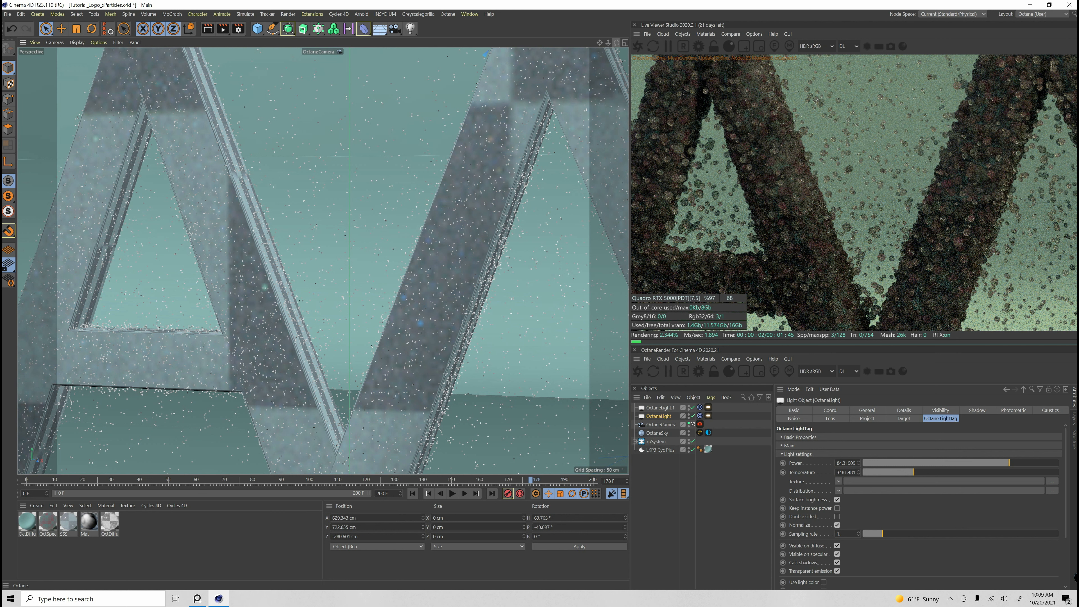
pyautogui.moveTo(616, 43)
pyautogui.mouseDown()
pyautogui.moveTo(625, 59)
pyautogui.moveTo(603, 60)
pyautogui.mouseUp()
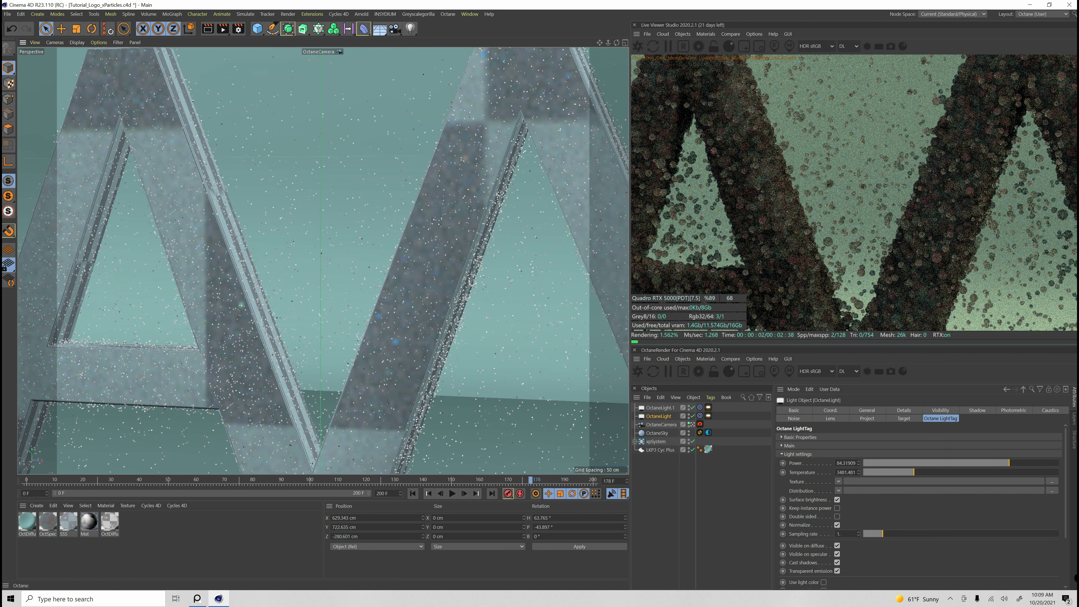
pyautogui.click(659, 408)
pyautogui.click(665, 484)
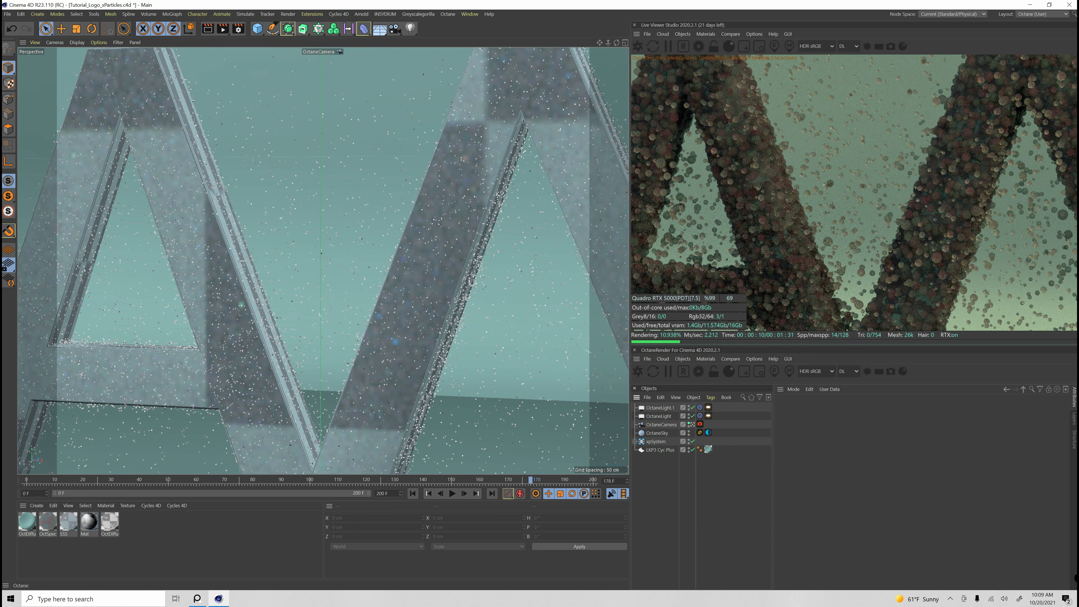
# Step: Switch the Octane render kernel to Pathtracing and load the 1024_Editing_Preset
pyautogui.click(698, 371)
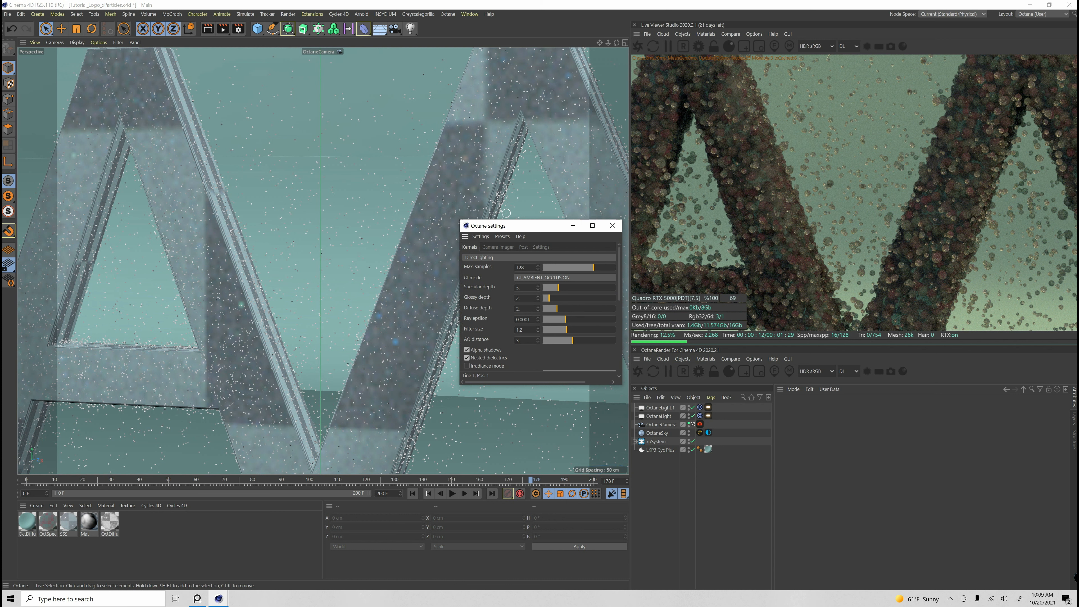
pyautogui.click(484, 238)
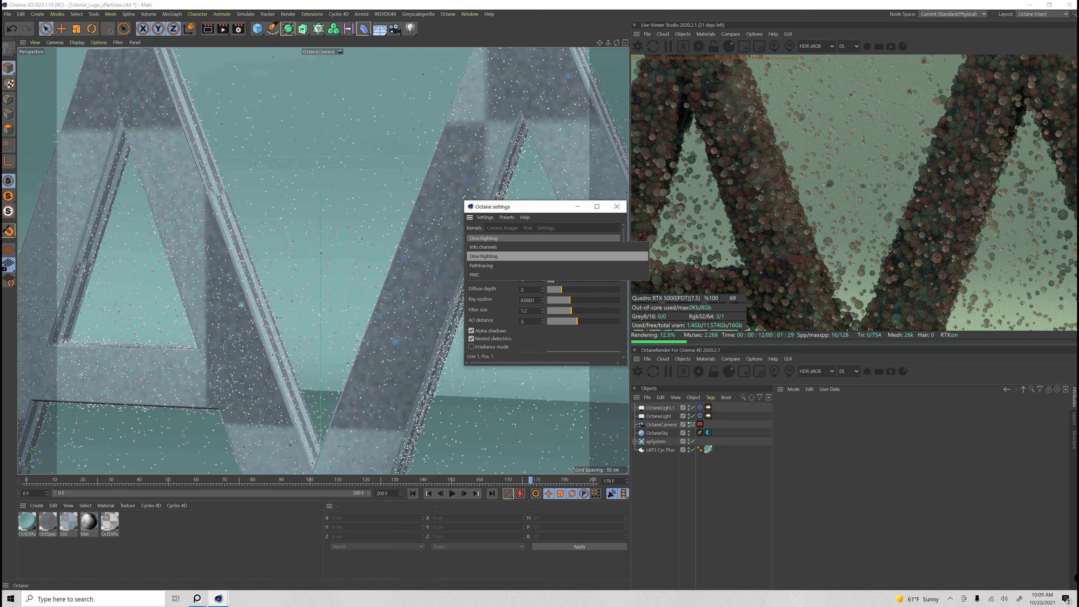
pyautogui.click(481, 265)
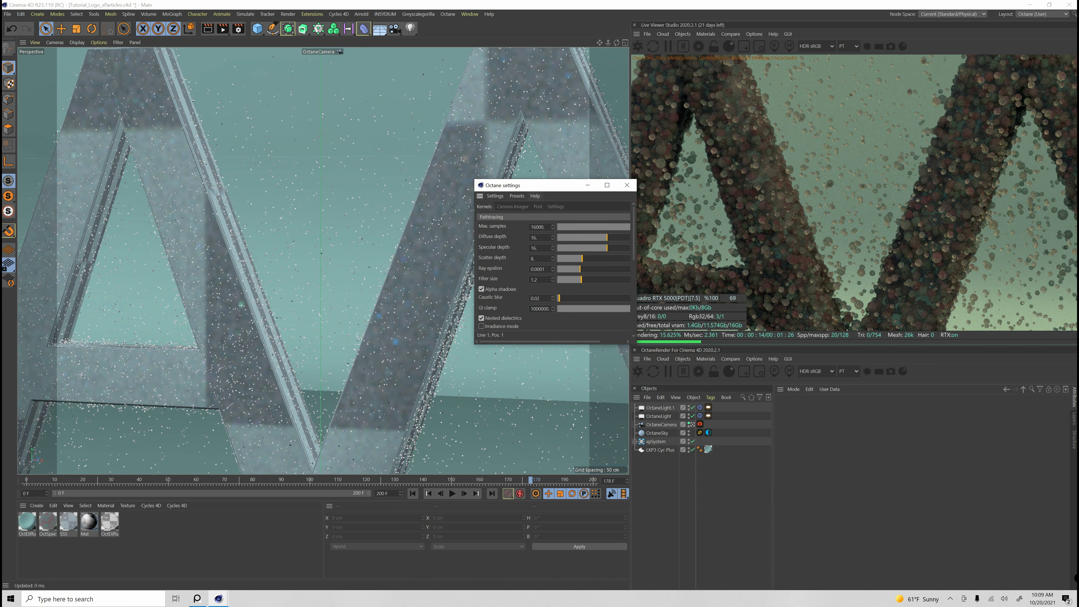
pyautogui.click(517, 196)
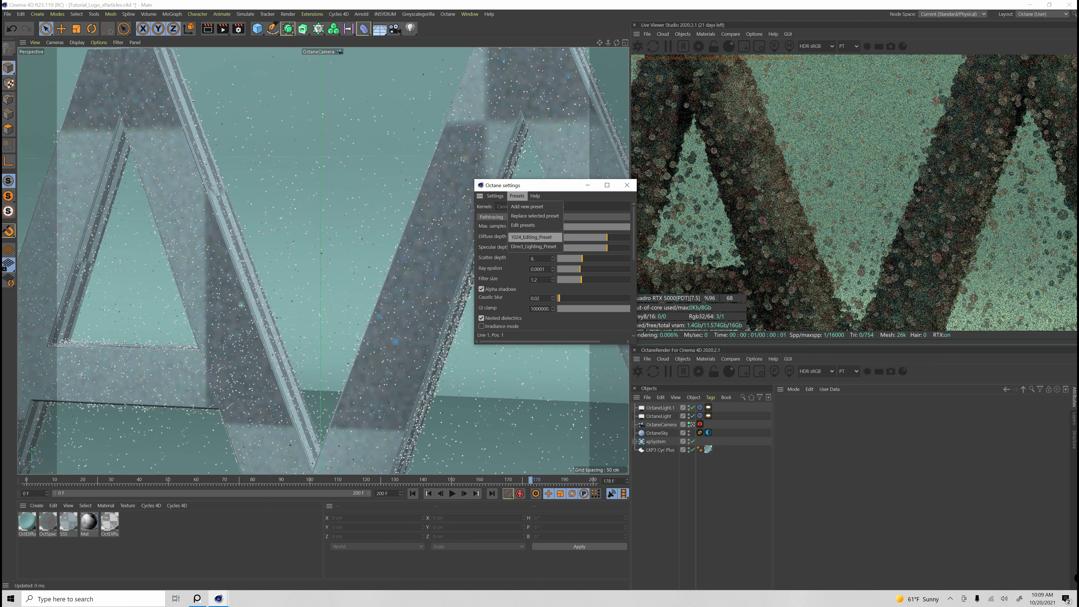
pyautogui.click(534, 238)
# Step: Set the Pathtracing kernel's maximum samples to 2000
pyautogui.doubleClick(537, 227)
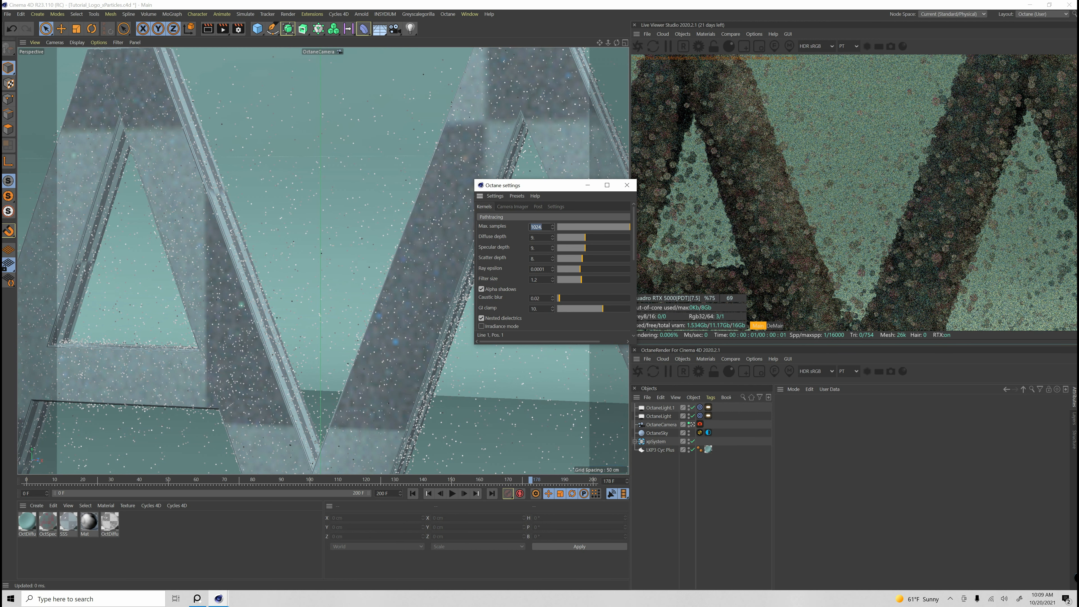
pyautogui.moveTo(535, 195); pyautogui.dragTo(539, 165)
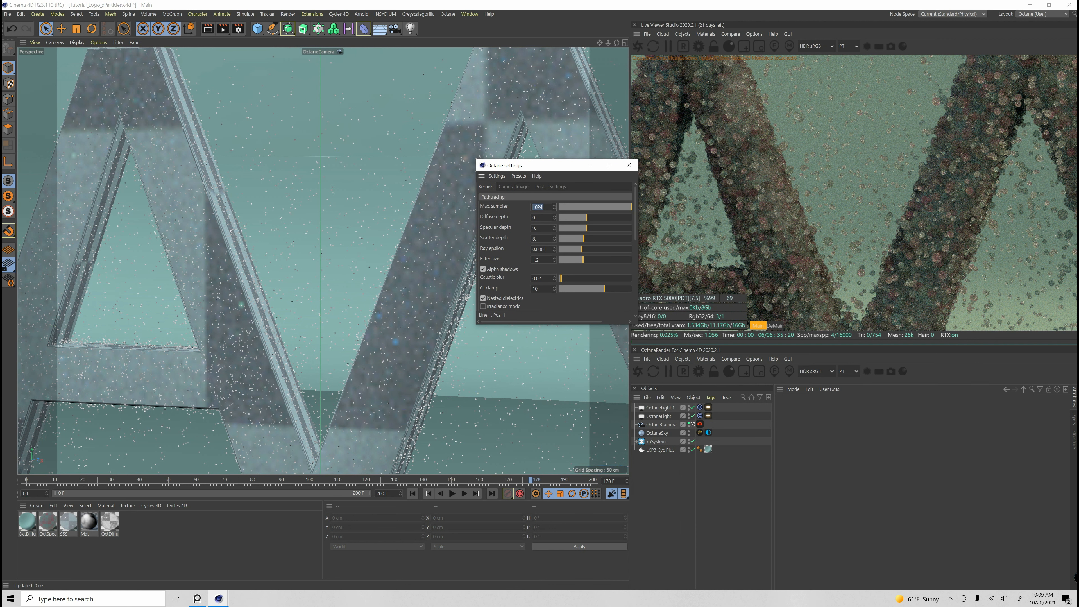
pyautogui.moveTo(635, 212)
pyautogui.mouseDown()
pyautogui.moveTo(635, 234)
pyautogui.moveTo(635, 213)
pyautogui.mouseUp()
pyautogui.click(533, 207)
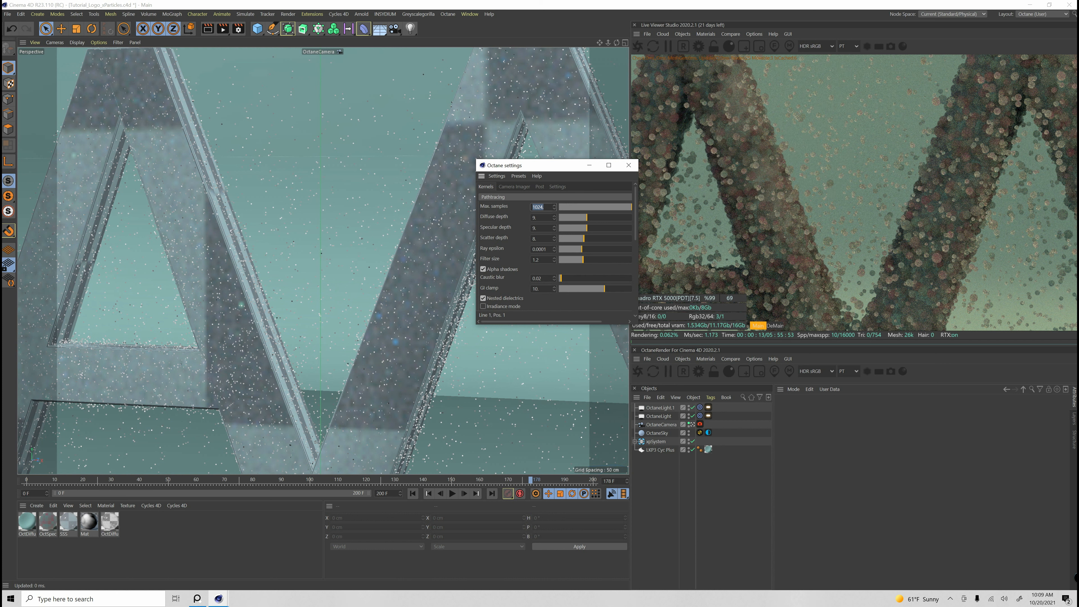
pyautogui.write('2000.')
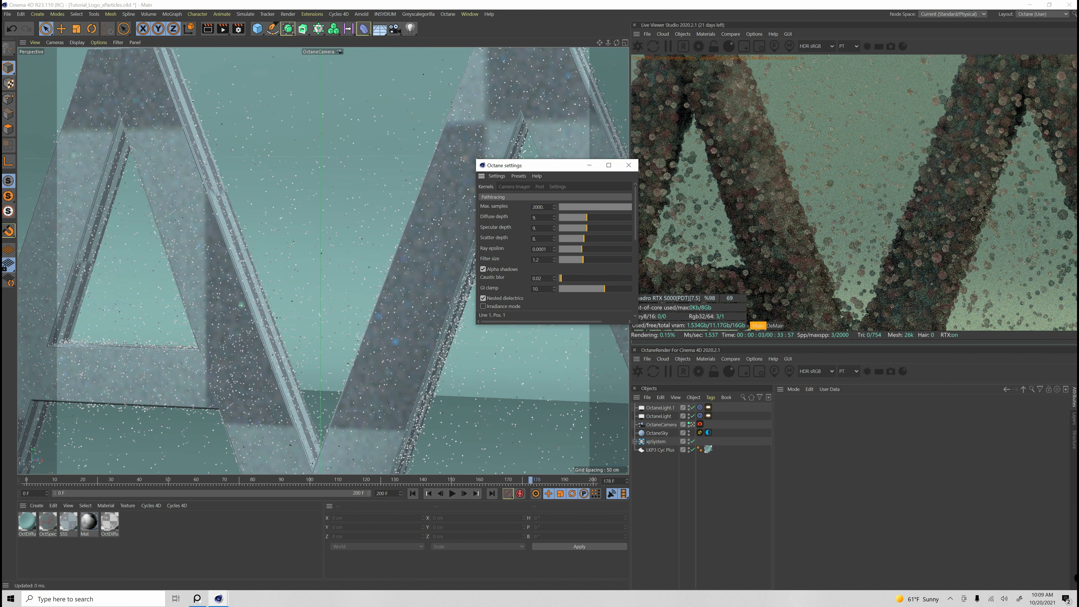
# Step: Set the Pathtracing kernel's GI clamp to 1
pyautogui.scroll(-3, 554, 247)
pyautogui.scroll(1, 555, 247)
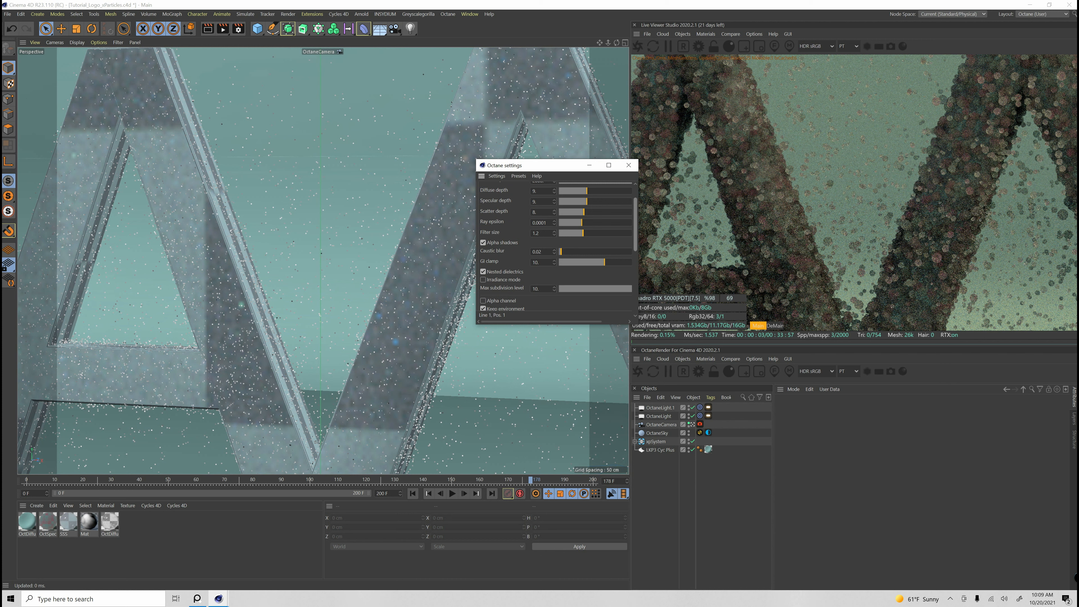
pyautogui.scroll(-3, 554, 247)
pyautogui.doubleClick(533, 224)
pyautogui.write('1')
pyautogui.press('Return')
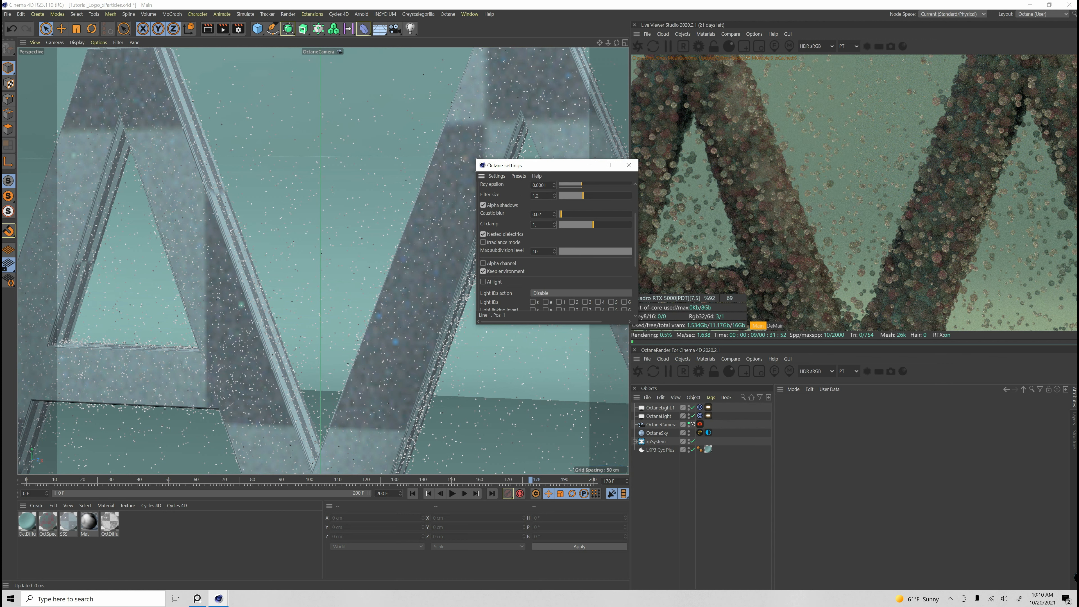
pyautogui.scroll(-1, 554, 246)
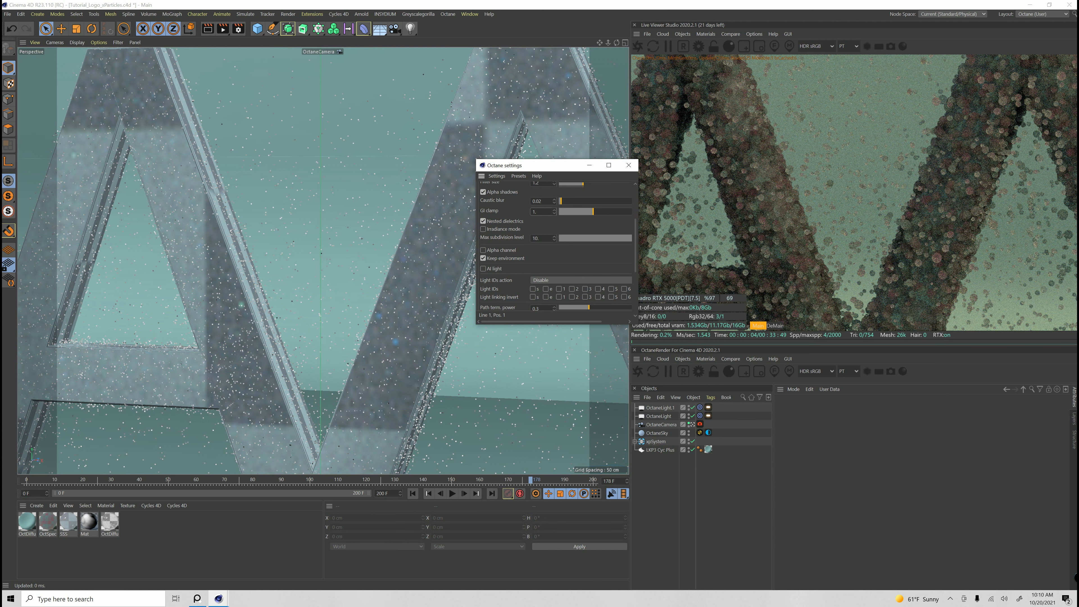
# Step: Review the remaining Pathtracing kernel options, the camera imager settings and the denoiser settings
pyautogui.scroll(-2, 554, 247)
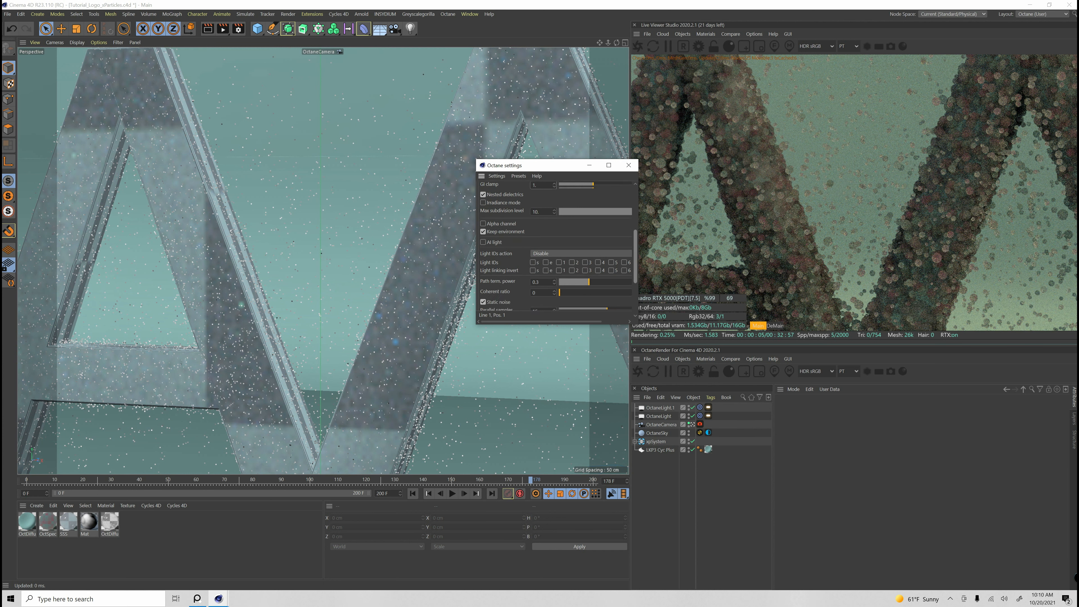
pyautogui.scroll(-5, 554, 246)
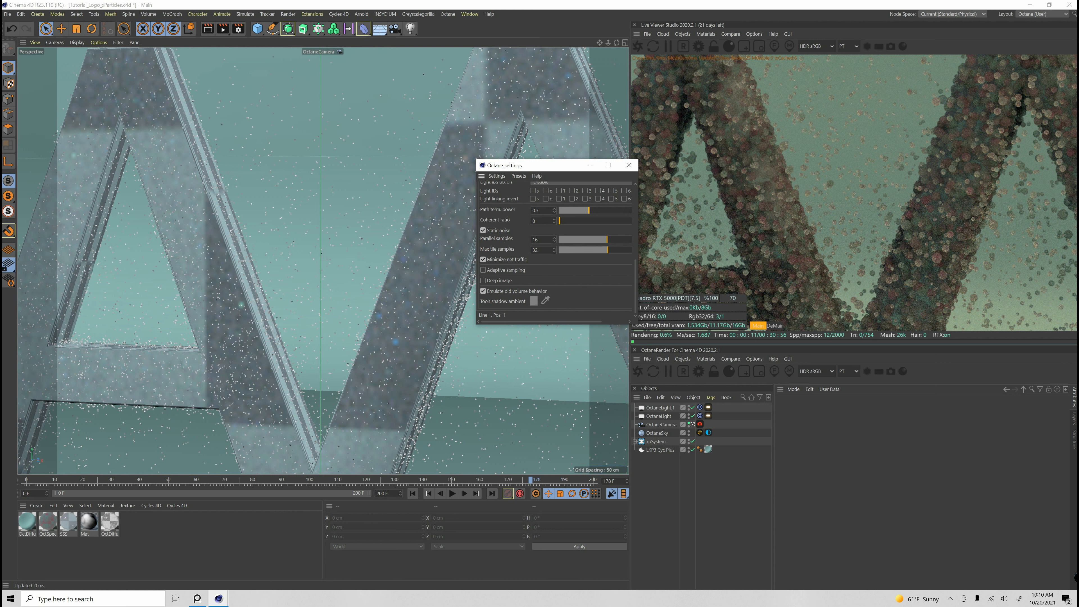
pyautogui.moveTo(635, 287); pyautogui.dragTo(635, 213)
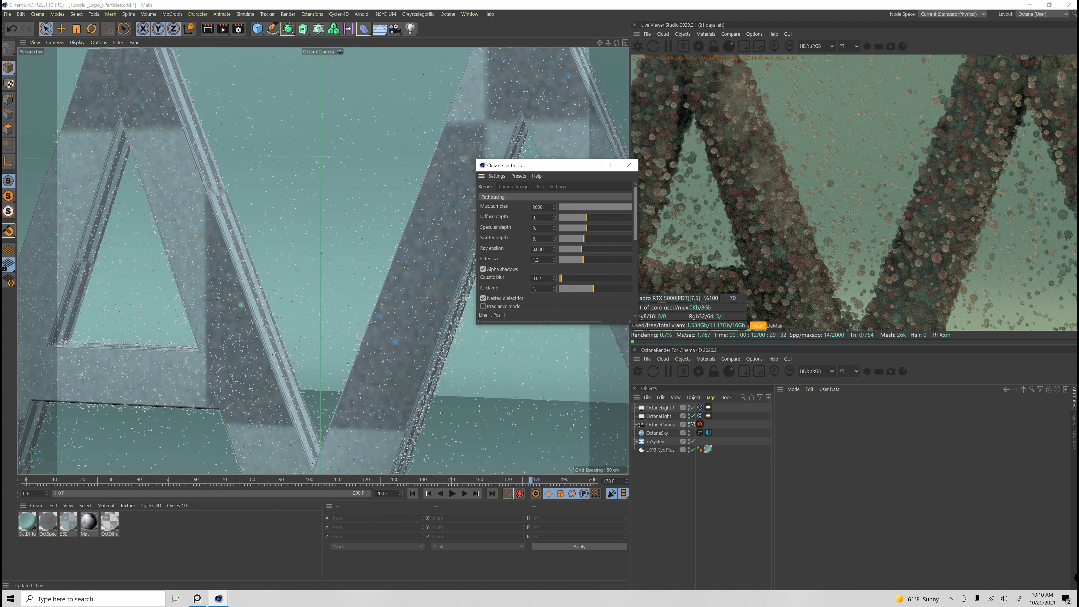
pyautogui.click(514, 187)
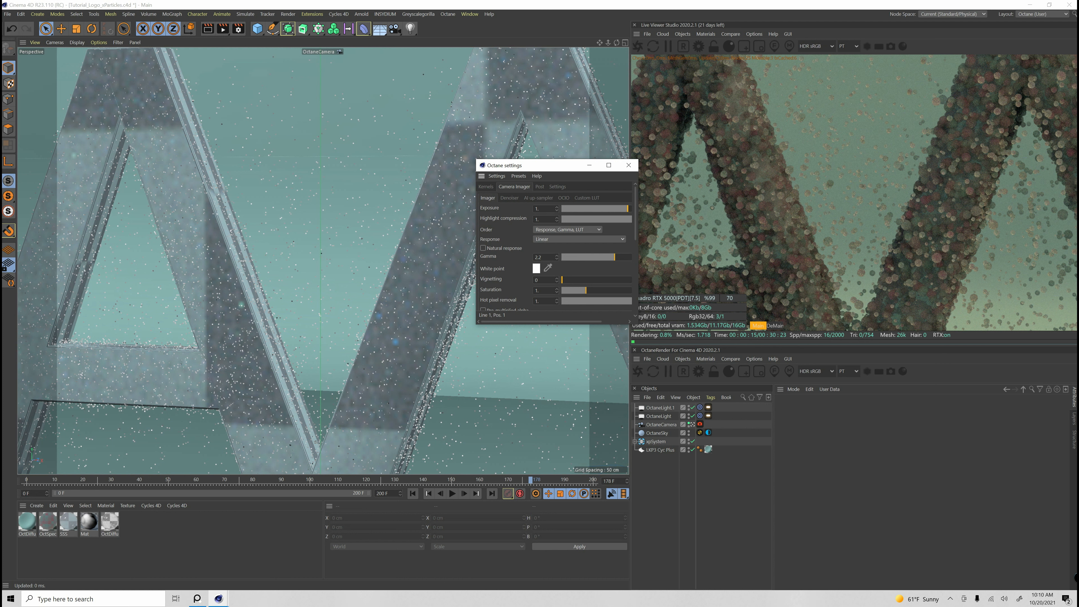
pyautogui.moveTo(636, 212)
pyautogui.mouseDown()
pyautogui.moveTo(636, 228)
pyautogui.moveTo(636, 212)
pyautogui.mouseUp()
pyautogui.click(509, 198)
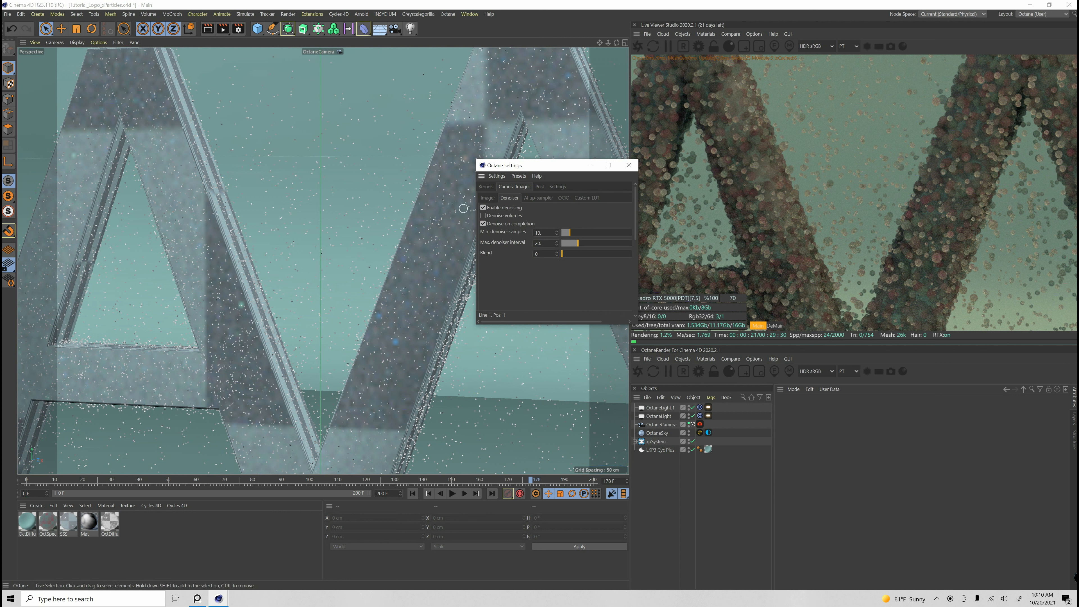
# Step: Enable Octane post-processing, set the bloom power to about 120.5 and adjust the glare power, comparing the render with the effect off and on
pyautogui.click(540, 187)
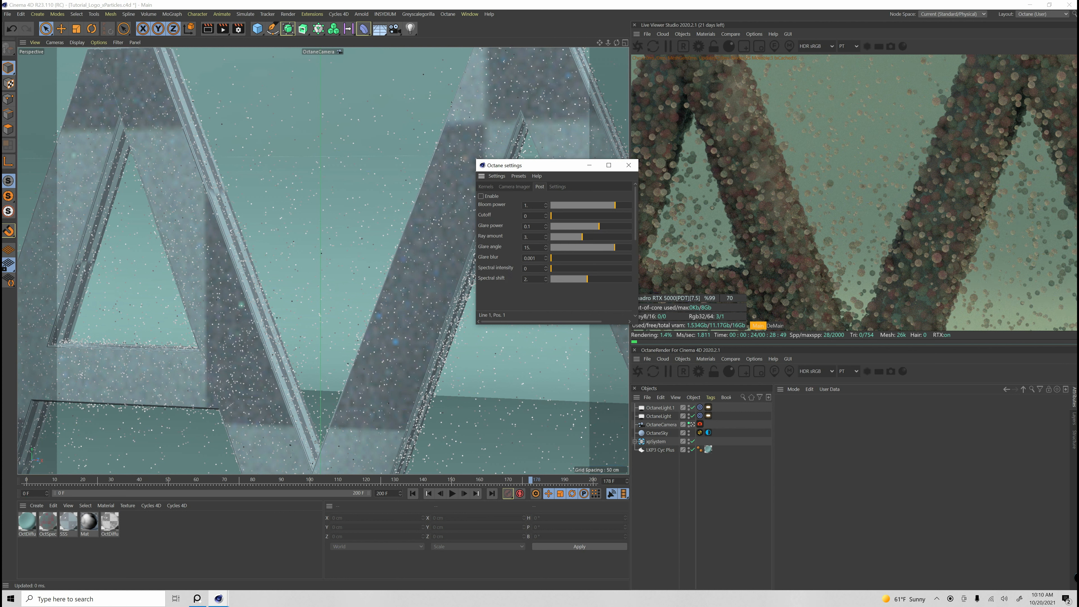
pyautogui.click(481, 196)
pyautogui.moveTo(548, 165); pyautogui.dragTo(538, 154)
pyautogui.moveTo(605, 194); pyautogui.dragTo(627, 194)
pyautogui.moveTo(536, 194)
pyautogui.mouseDown()
pyautogui.moveTo(536, 161)
pyautogui.moveTo(536, 175)
pyautogui.mouseUp()
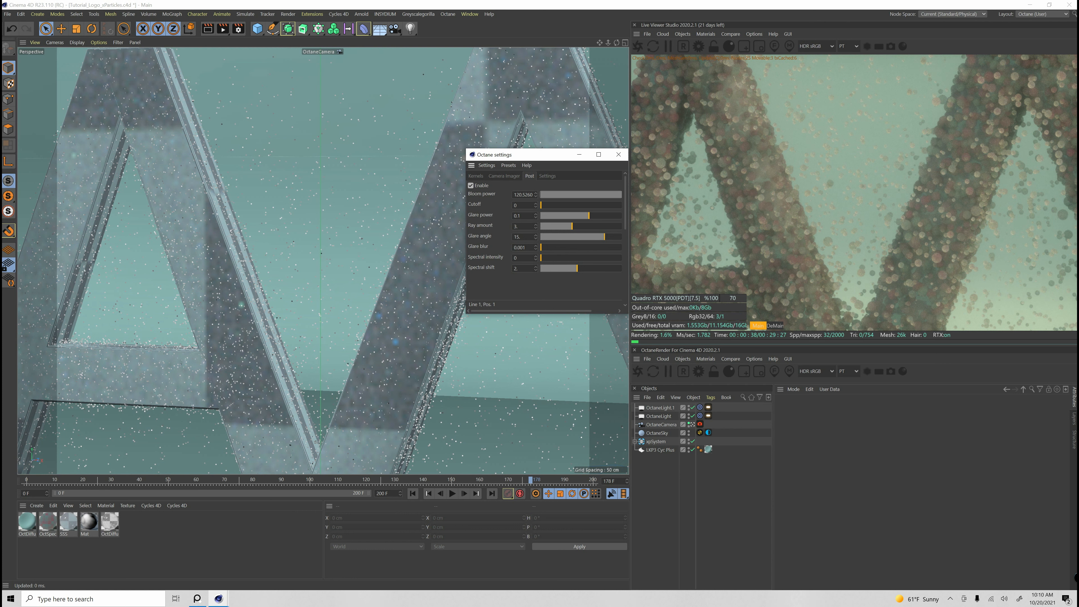
pyautogui.moveTo(535, 216); pyautogui.dragTo(610, 215)
pyautogui.click(470, 185)
pyautogui.click(471, 185)
# Step: Check the render priority and available GPUs in the Octane device settings
pyautogui.moveTo(510, 154); pyautogui.dragTo(594, 149)
pyautogui.click(509, 182)
pyautogui.click(508, 182)
pyautogui.click(609, 170)
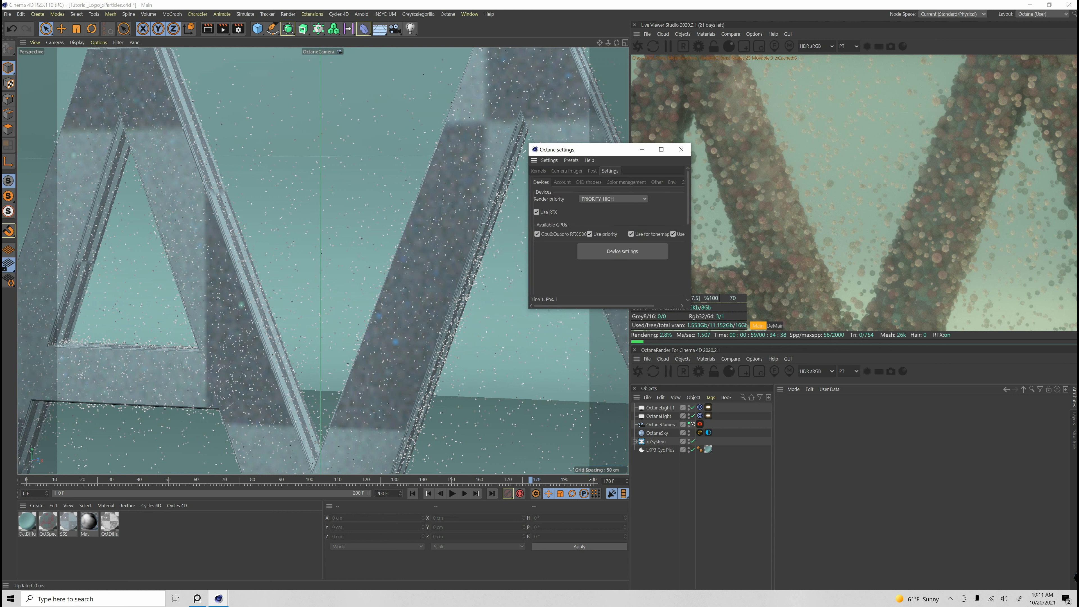
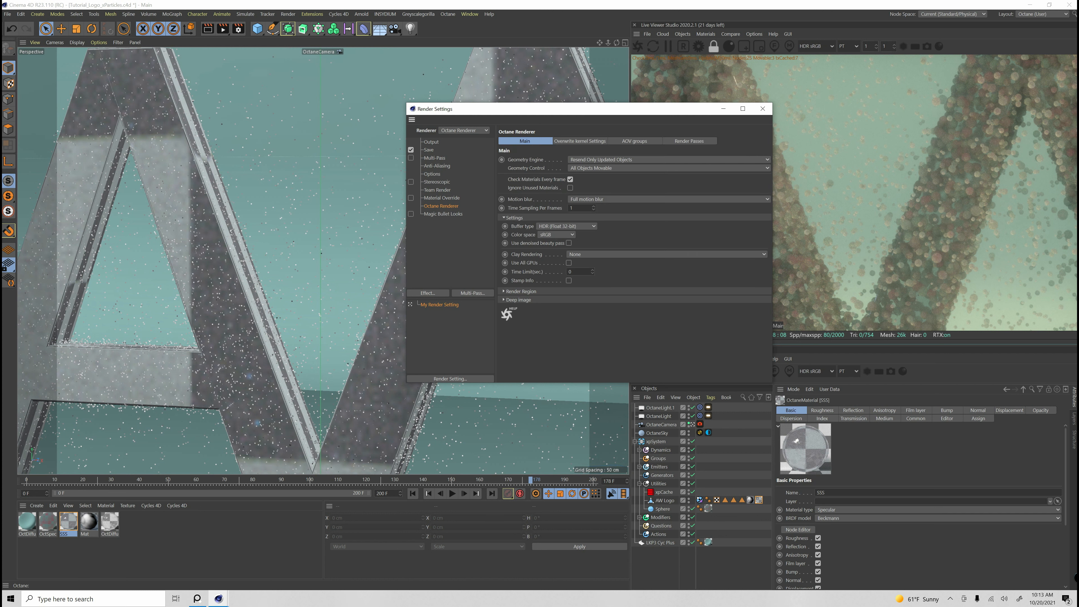
# Step: Enable Octane render passes and output them to the Passes folder as AWP_XParticlesLogo_Tutorial_Passes in EXR(Octane) format
pyautogui.click(689, 141)
pyautogui.click(527, 160)
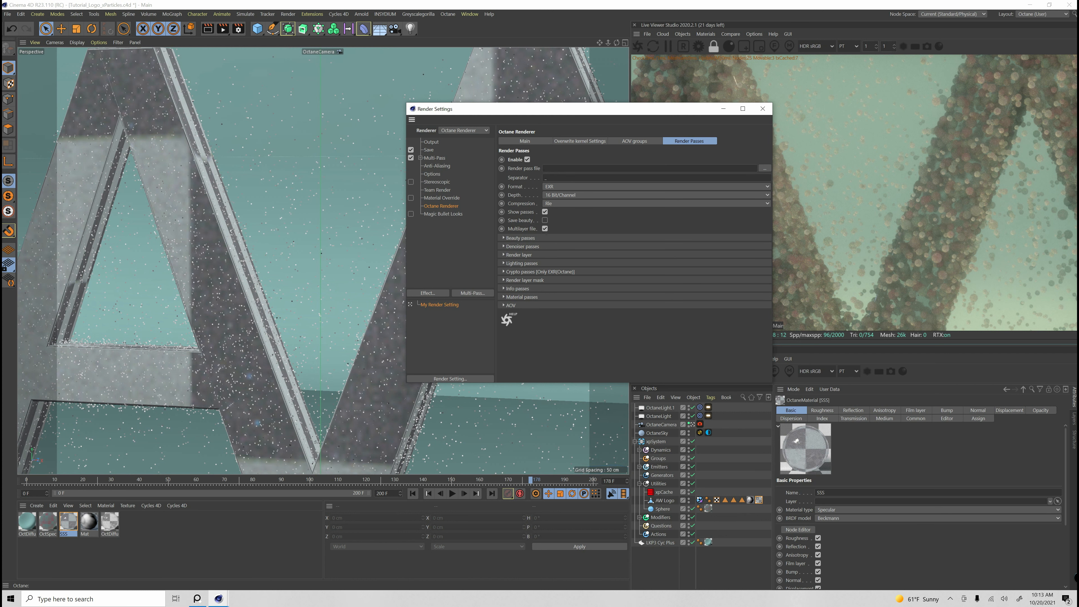
pyautogui.click(764, 168)
pyautogui.click(552, 135)
pyautogui.doubleClick(495, 175)
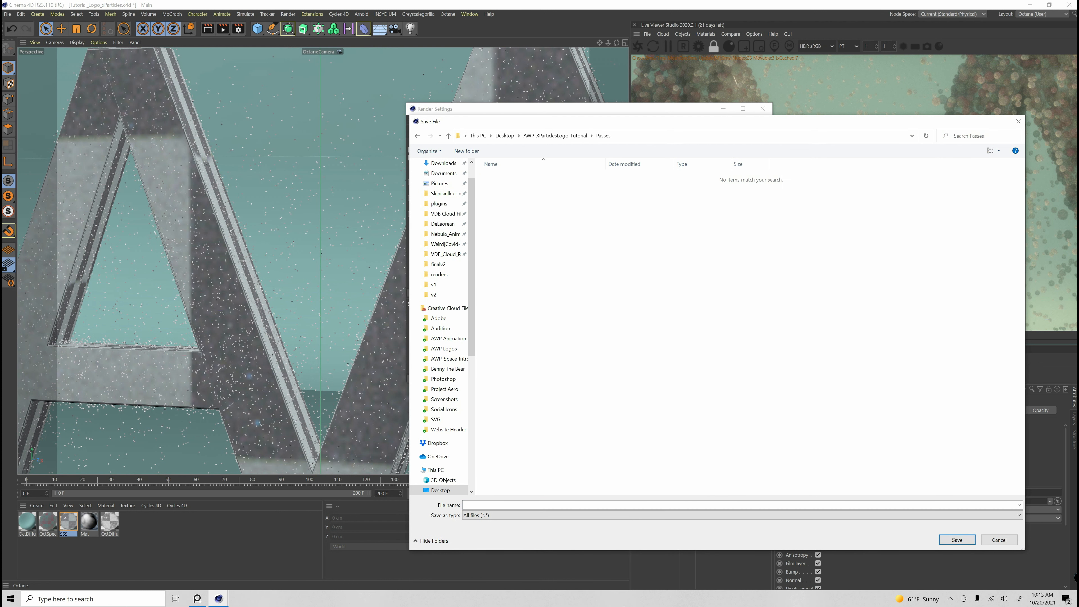
pyautogui.click(501, 505)
pyautogui.write('AWP_XParticlesLogo_Tutorial')
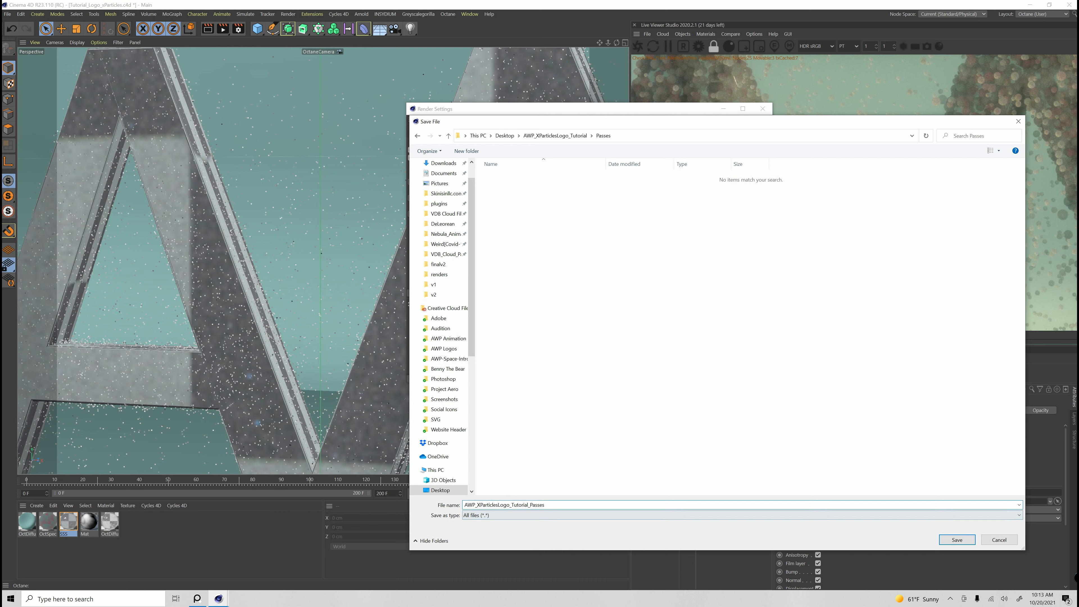
pyautogui.click(956, 540)
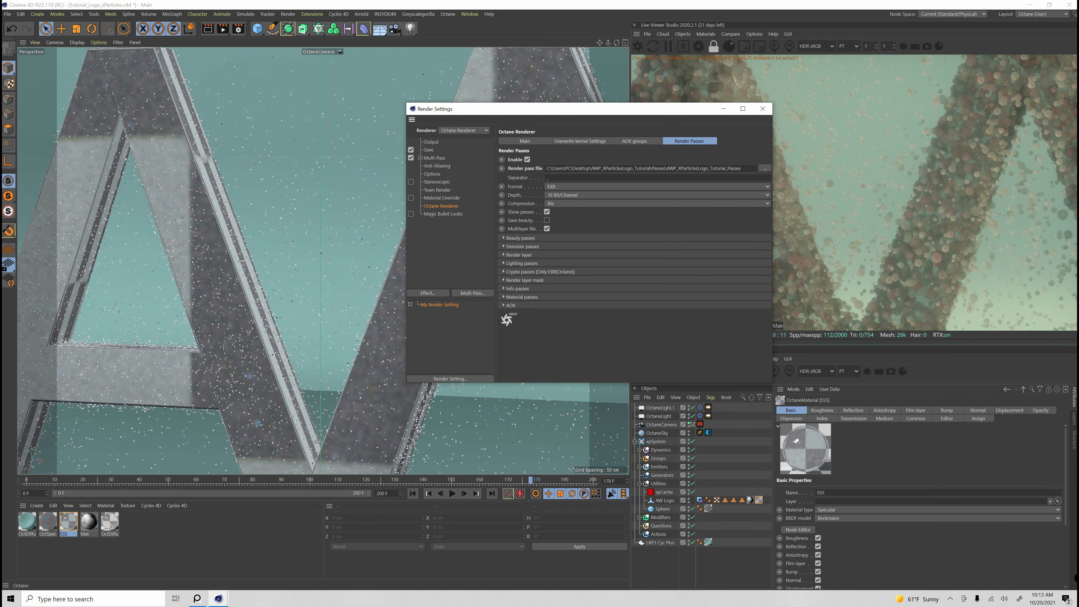
pyautogui.click(657, 187)
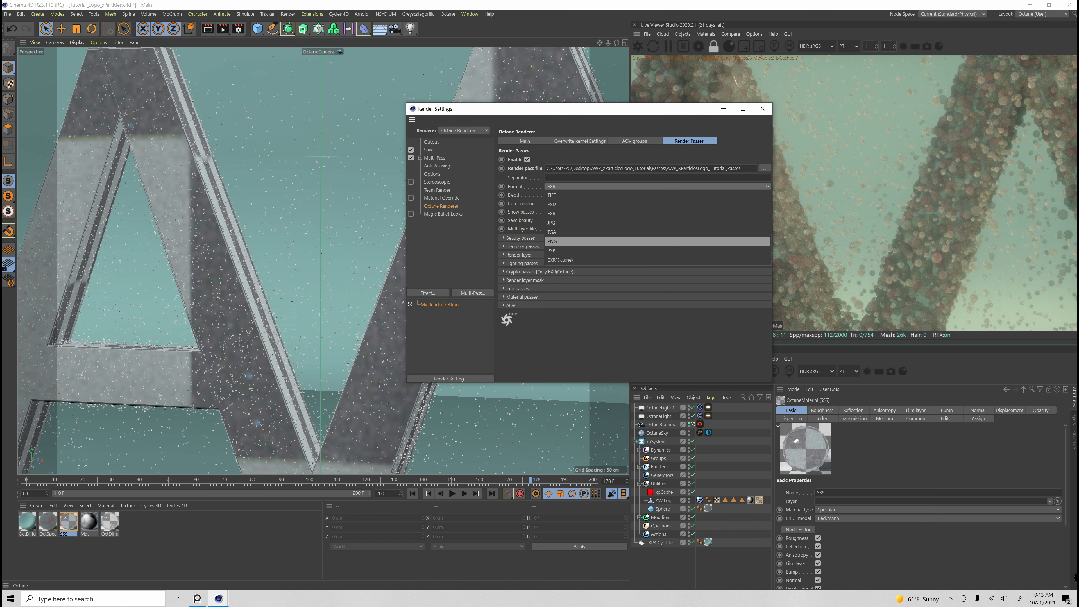
pyautogui.click(656, 259)
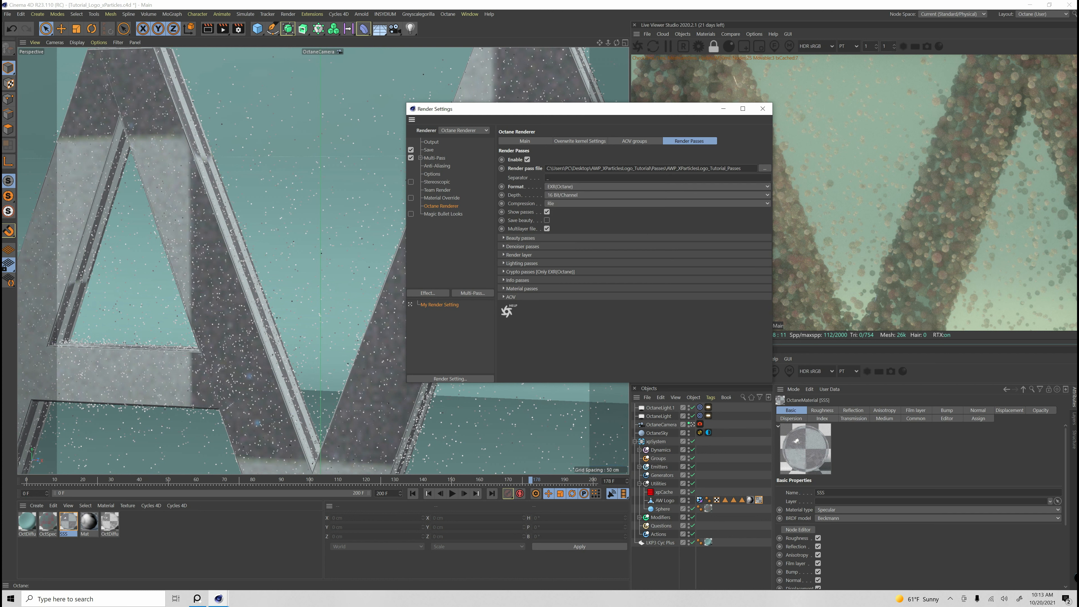
# Step: Enable the Reflection direct, Reflection indirect, SSS, Refraction, Shadow and Post beauty passes
pyautogui.click(504, 238)
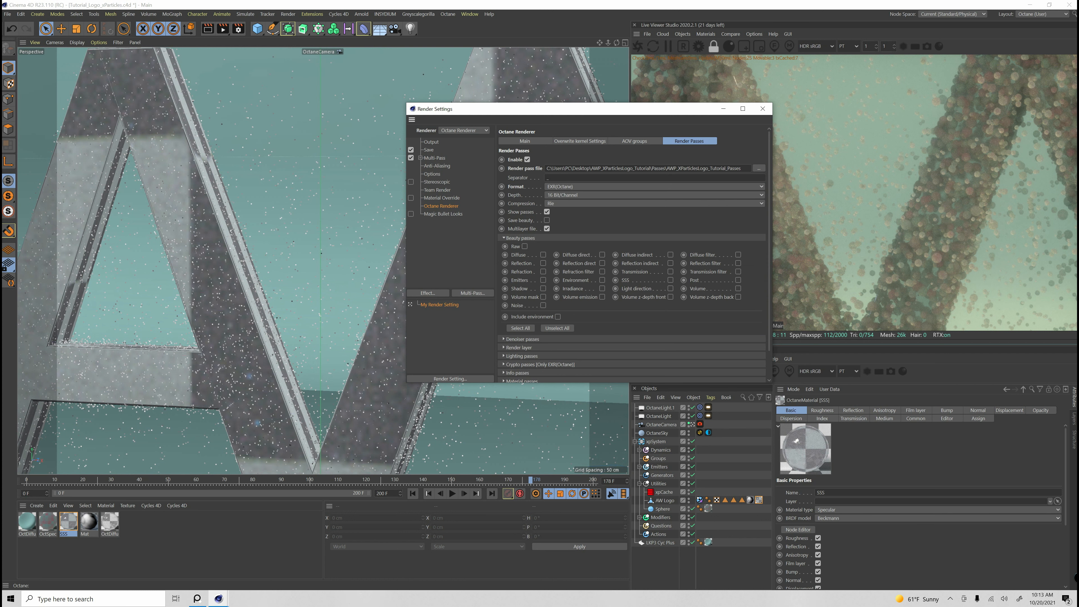
pyautogui.scroll(-2, 631, 255)
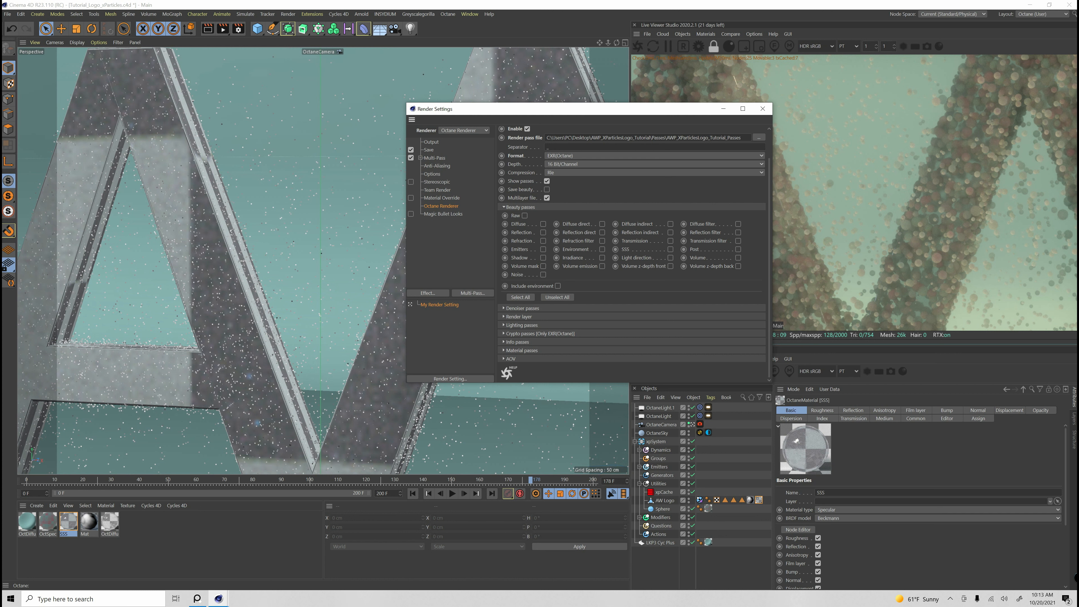
pyautogui.click(602, 232)
pyautogui.click(671, 232)
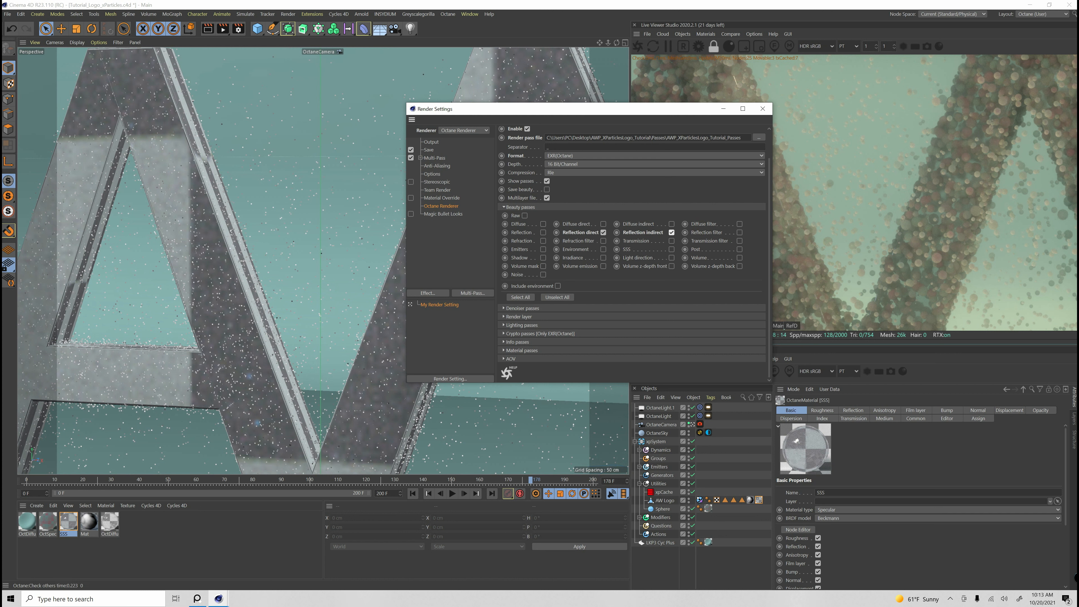
pyautogui.click(670, 248)
pyautogui.click(543, 241)
pyautogui.click(543, 258)
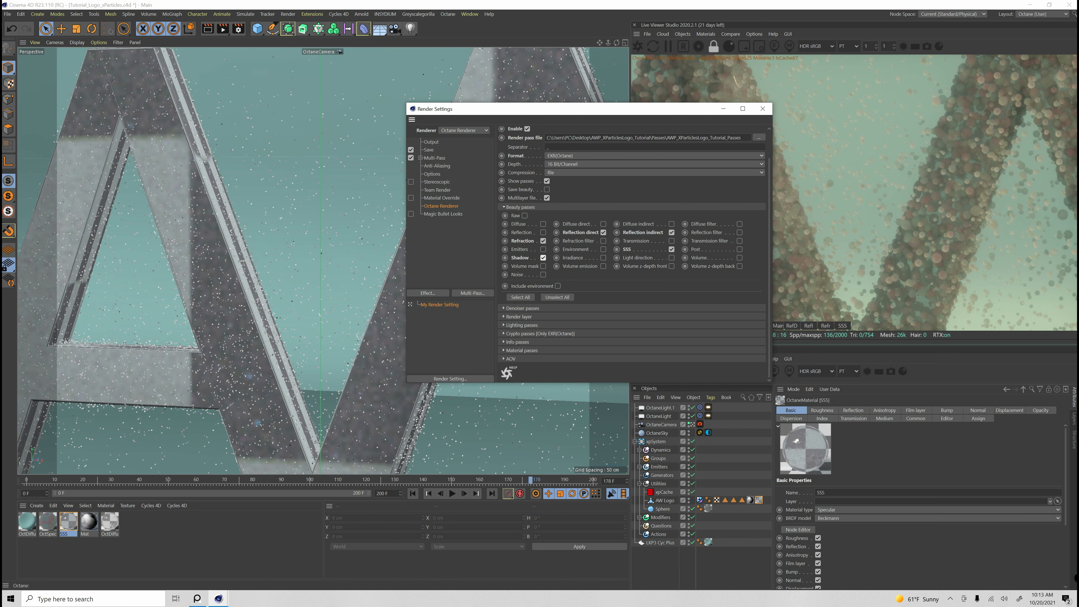
pyautogui.click(739, 249)
pyautogui.click(504, 207)
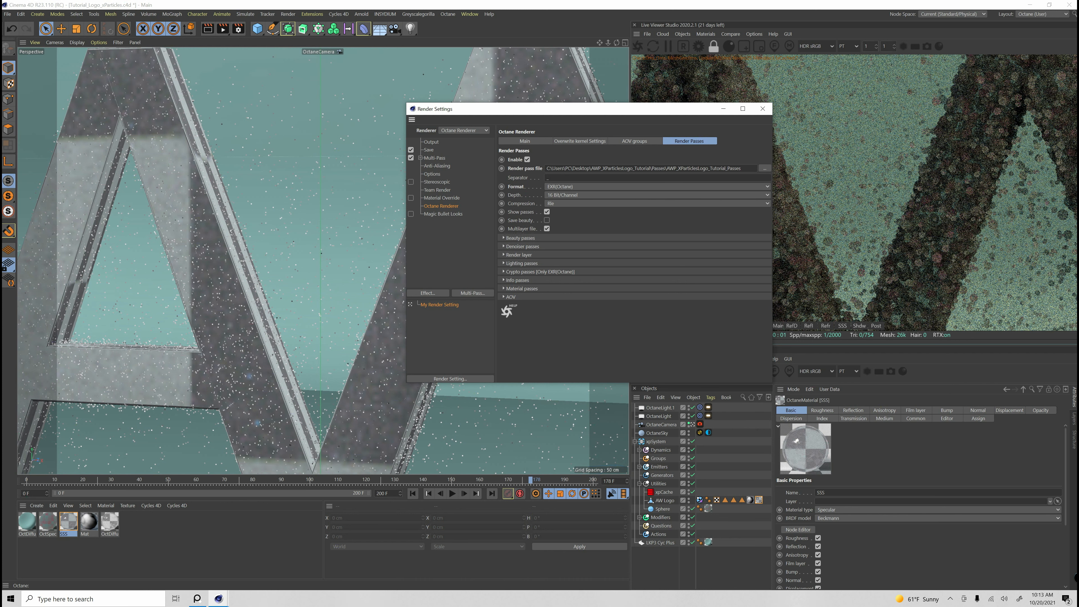
# Step: Enable the Denoised beauty pass and the CryptoInstance pass
pyautogui.click(504, 246)
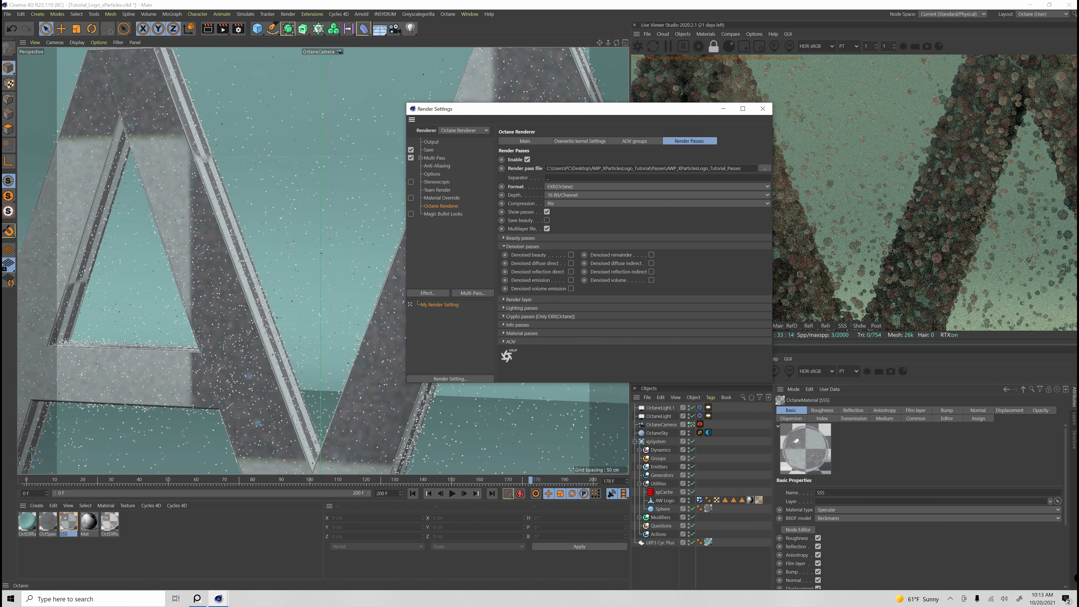
pyautogui.click(570, 255)
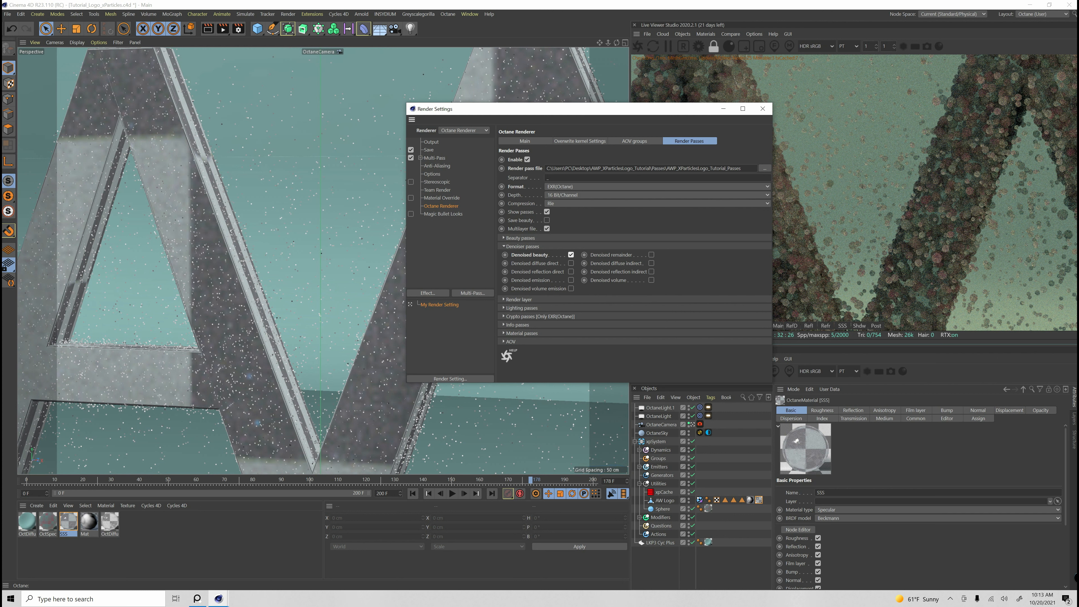
pyautogui.click(503, 246)
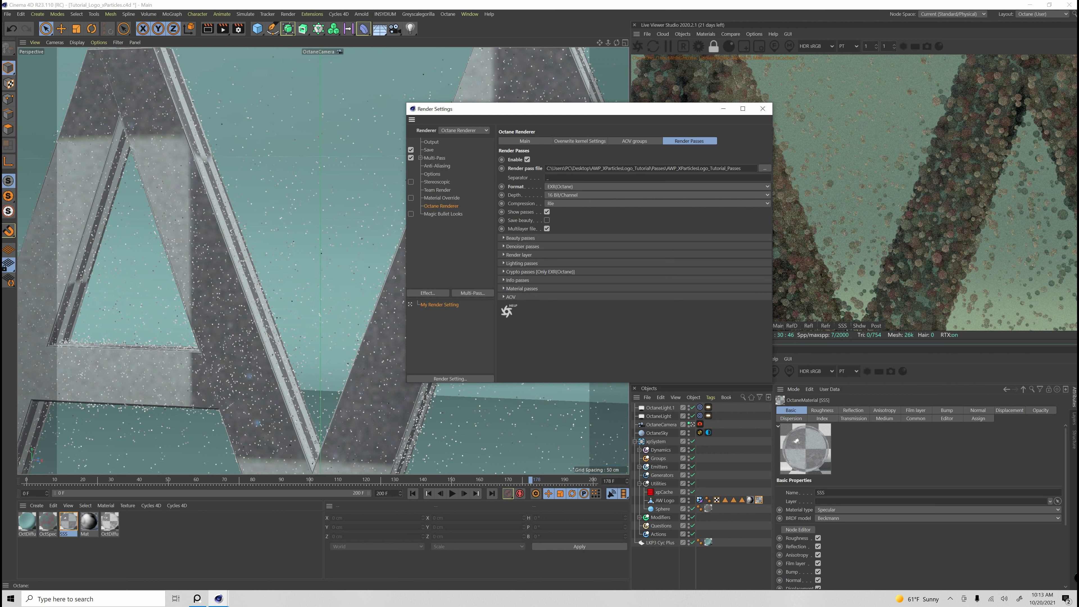
pyautogui.click(504, 272)
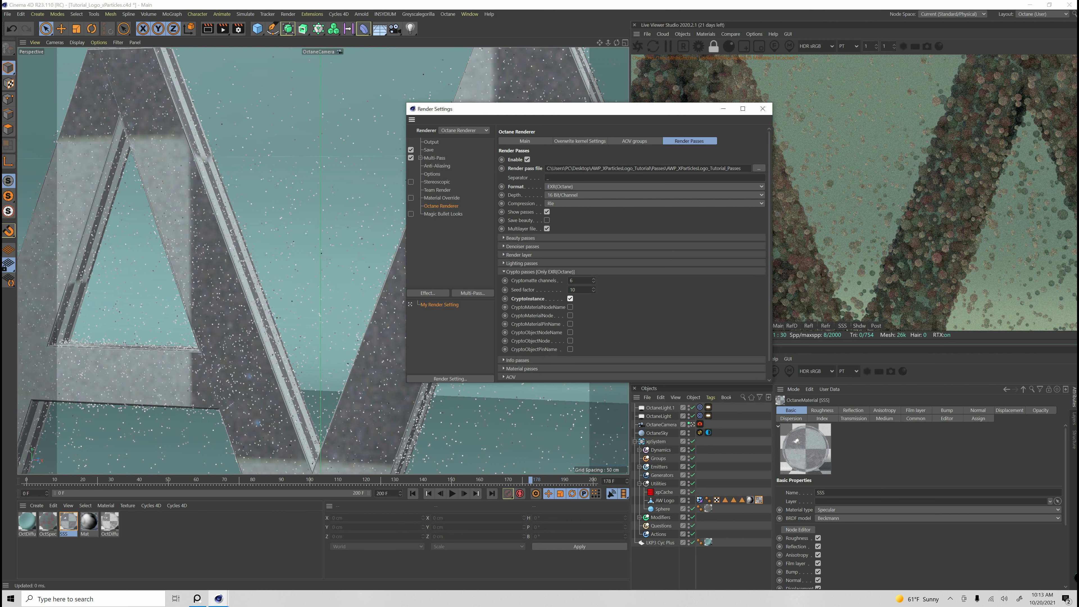
pyautogui.click(503, 272)
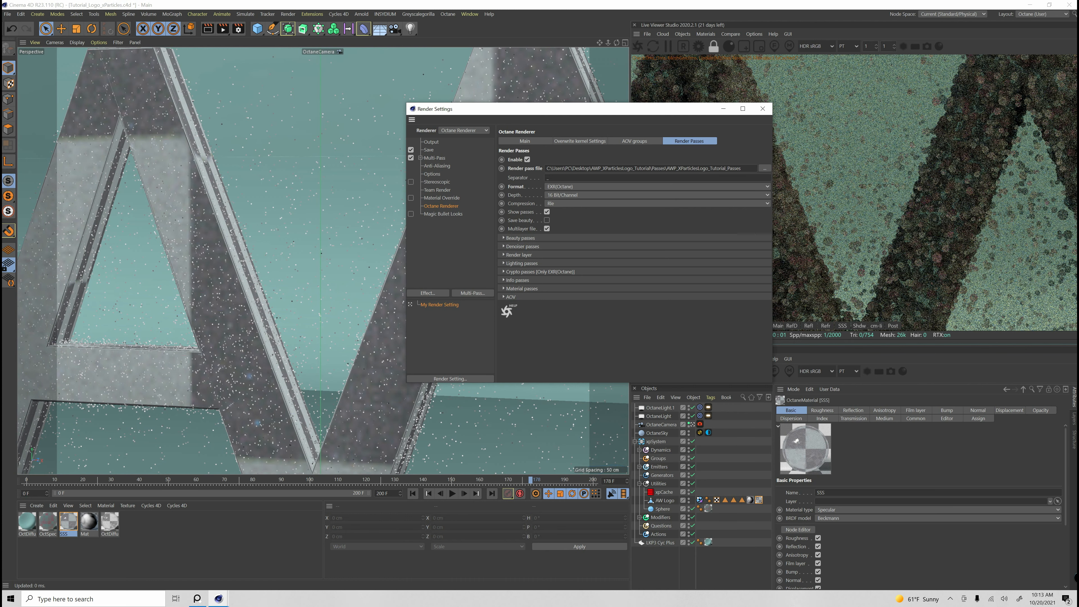
# Step: Enable the Z-depth and AO info passes
pyautogui.click(504, 280)
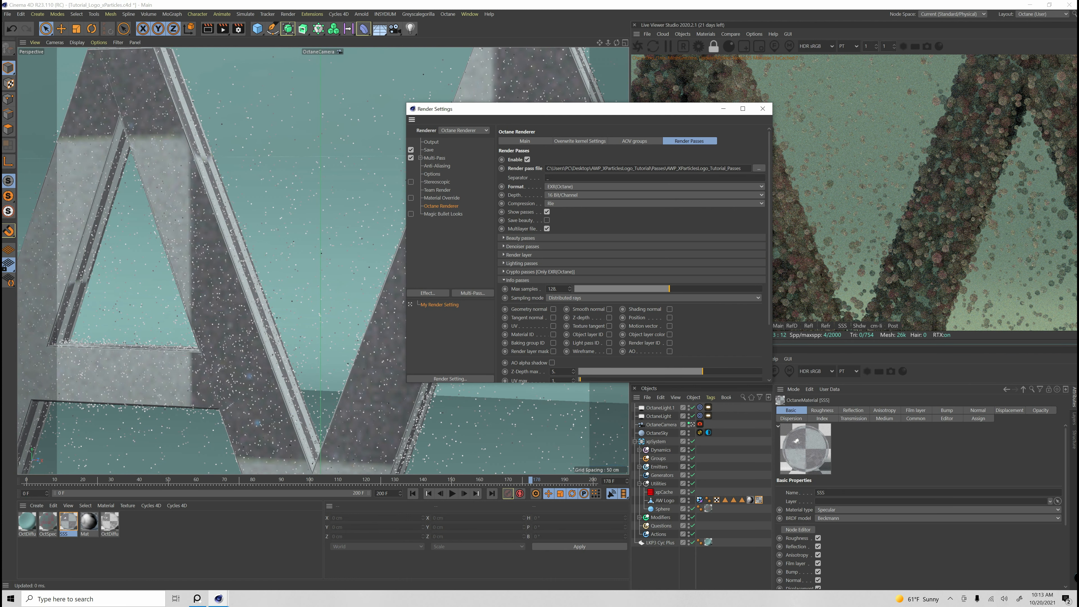
pyautogui.moveTo(552, 108); pyautogui.dragTo(368, 65)
pyautogui.click(424, 274)
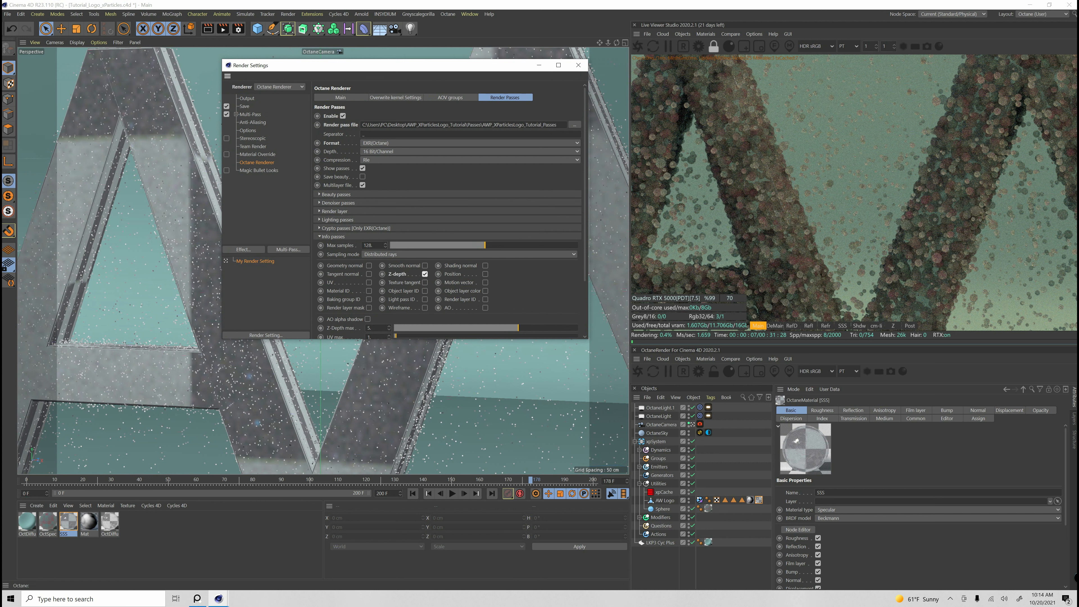
pyautogui.click(485, 308)
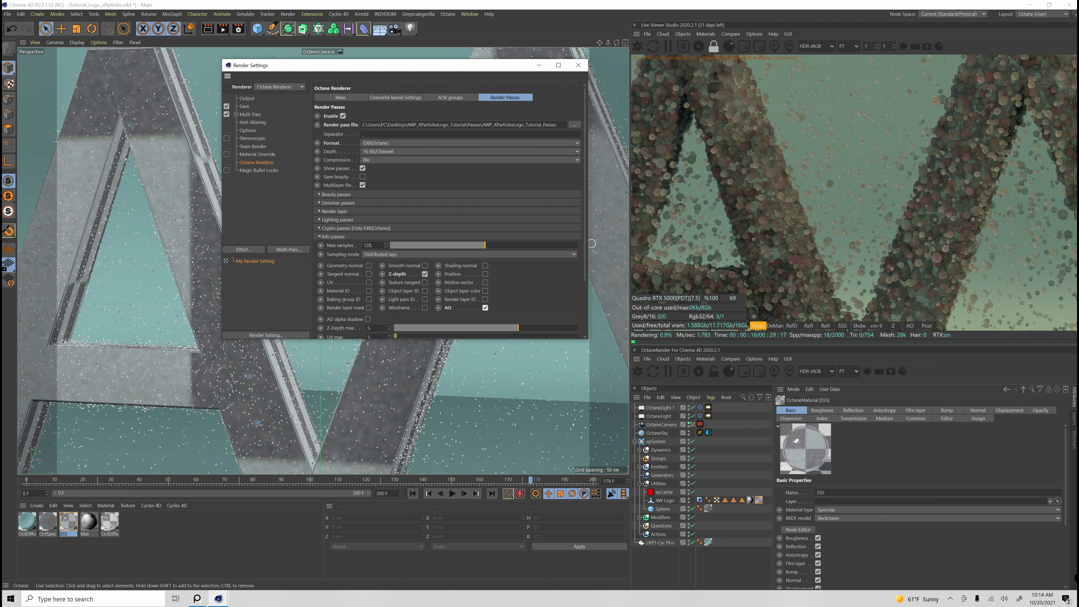
# Step: Display the Z-depth pass in the Live Viewer, set Z-Depth max to about 14.2, and close the render settings
pyautogui.scroll(-2, 449, 210)
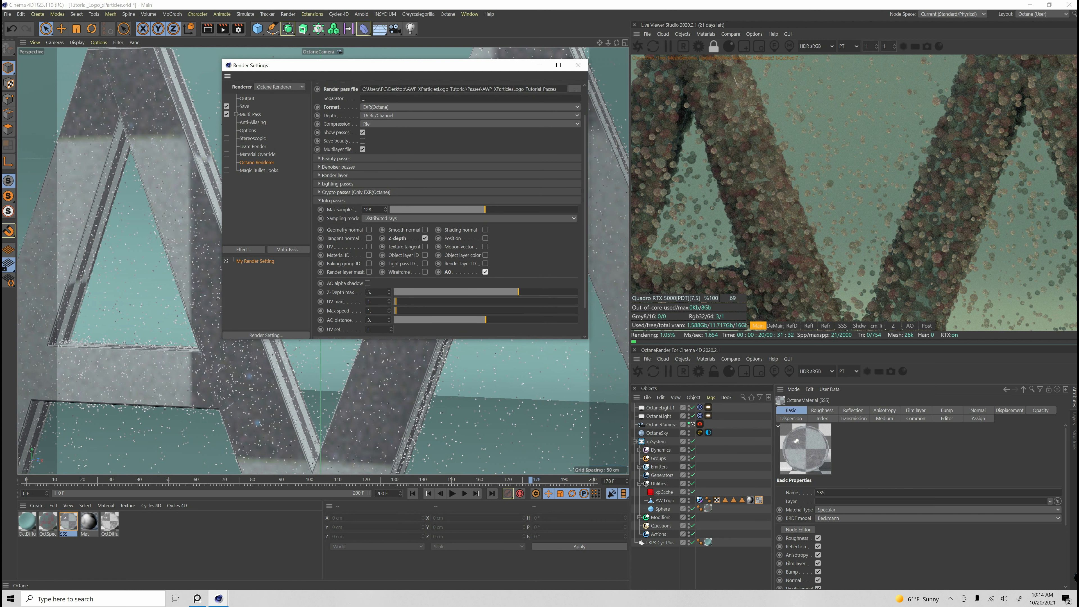
pyautogui.click(893, 325)
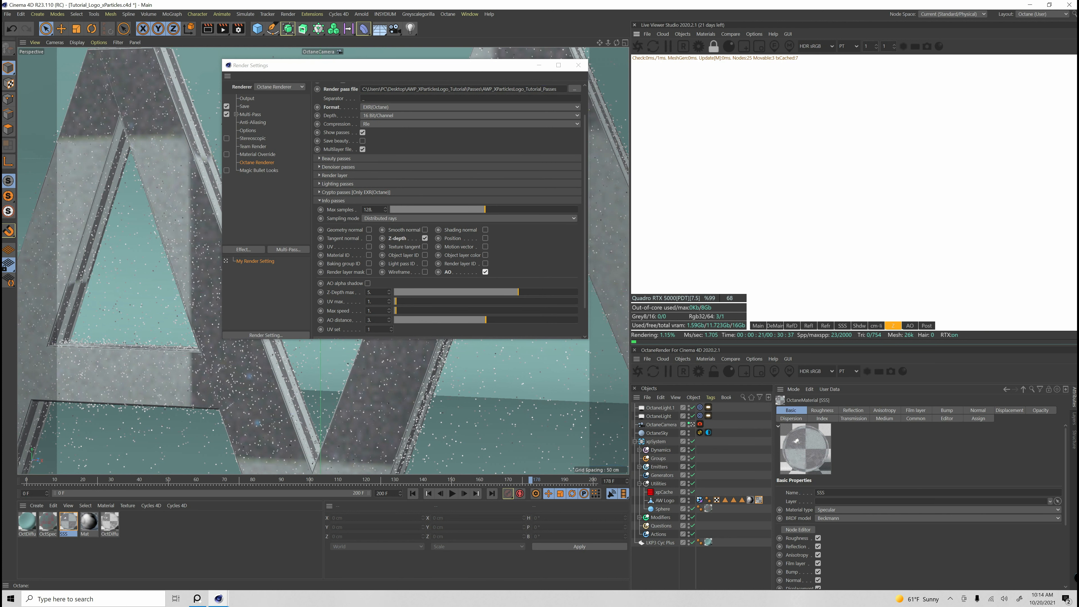
pyautogui.moveTo(518, 292)
pyautogui.mouseDown()
pyautogui.moveTo(457, 292)
pyautogui.moveTo(561, 292)
pyautogui.moveTo(530, 292)
pyautogui.mouseUp()
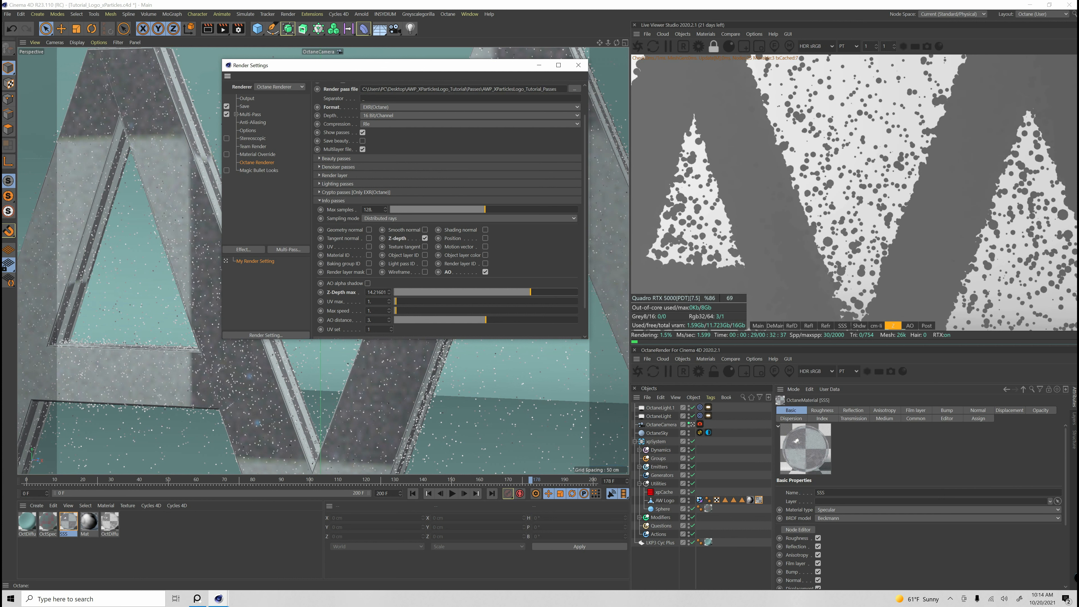
pyautogui.moveTo(523, 65); pyautogui.dragTo(557, 53)
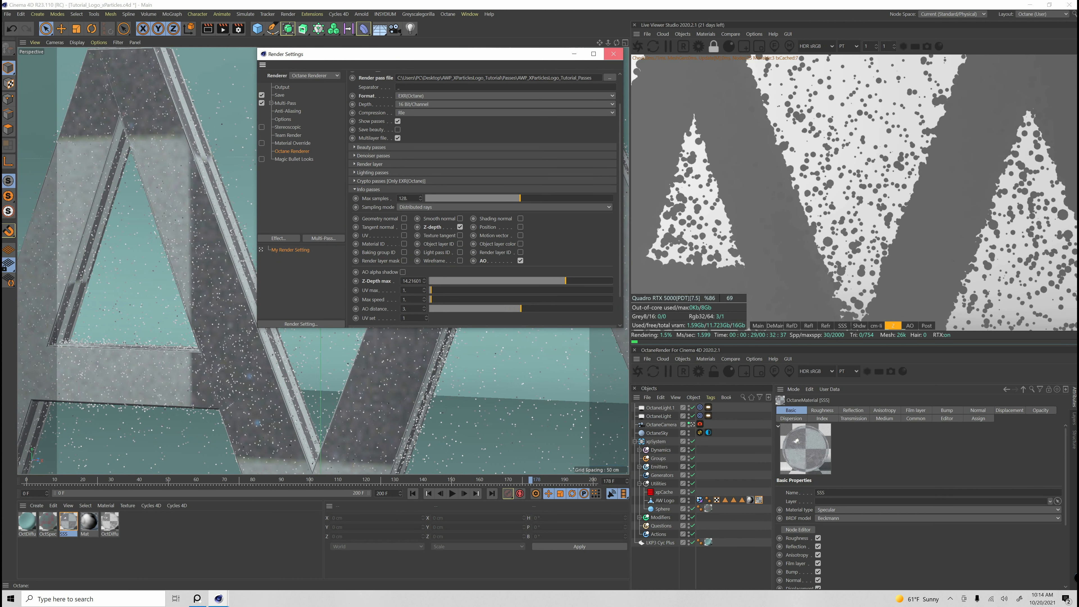
pyautogui.click(614, 54)
# Step: Save the project and collapse the xpSystem hierarchy
pyautogui.click(8, 14)
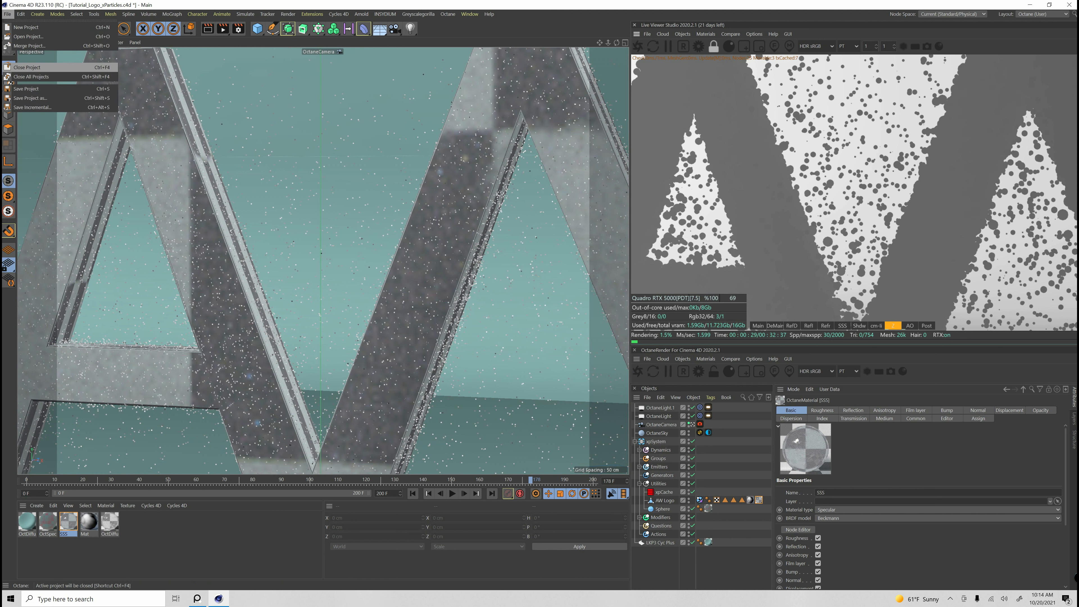
pyautogui.click(238, 141)
pyautogui.hotkey('ctrl', 's')
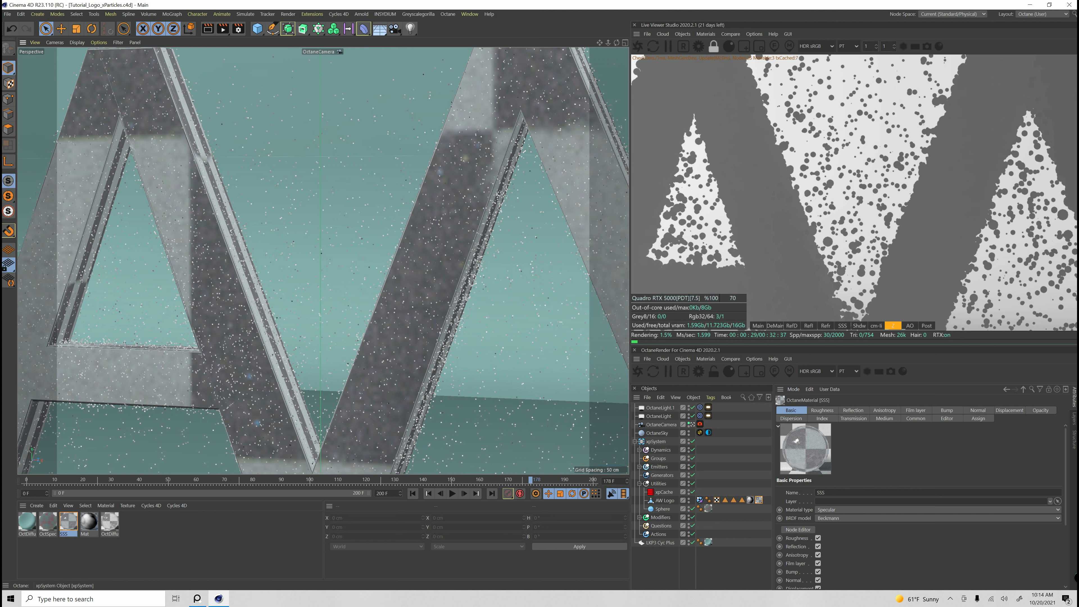
pyautogui.click(635, 441)
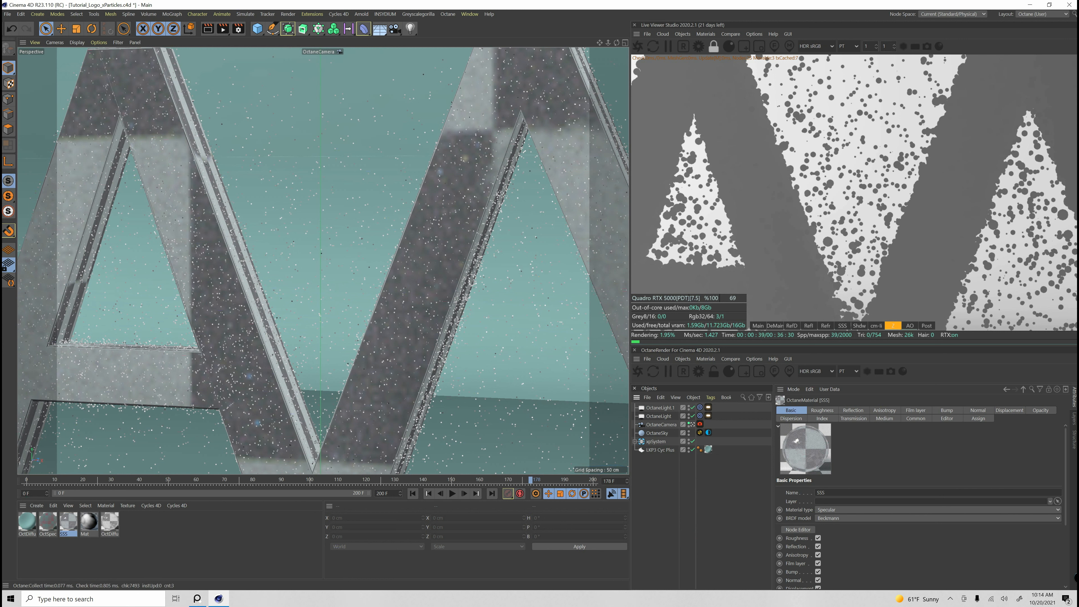
# Step: Add an Octane VDB volume and load cloud_v004_0.02.vdb from the VDB_Cloud_Pack's VDB Cloud Files folder
pyautogui.click(682, 359)
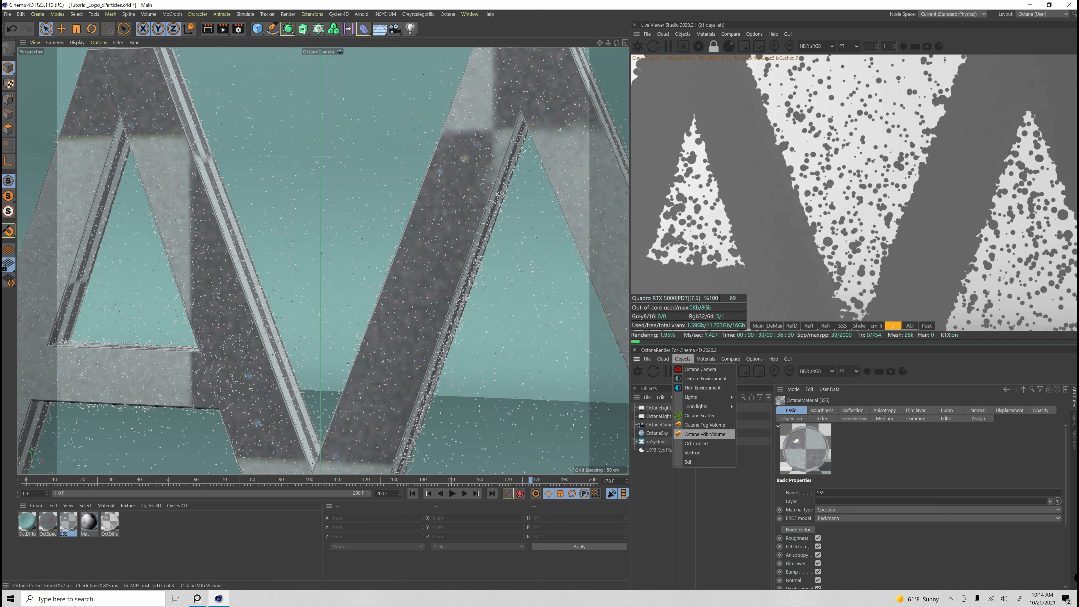
pyautogui.click(704, 434)
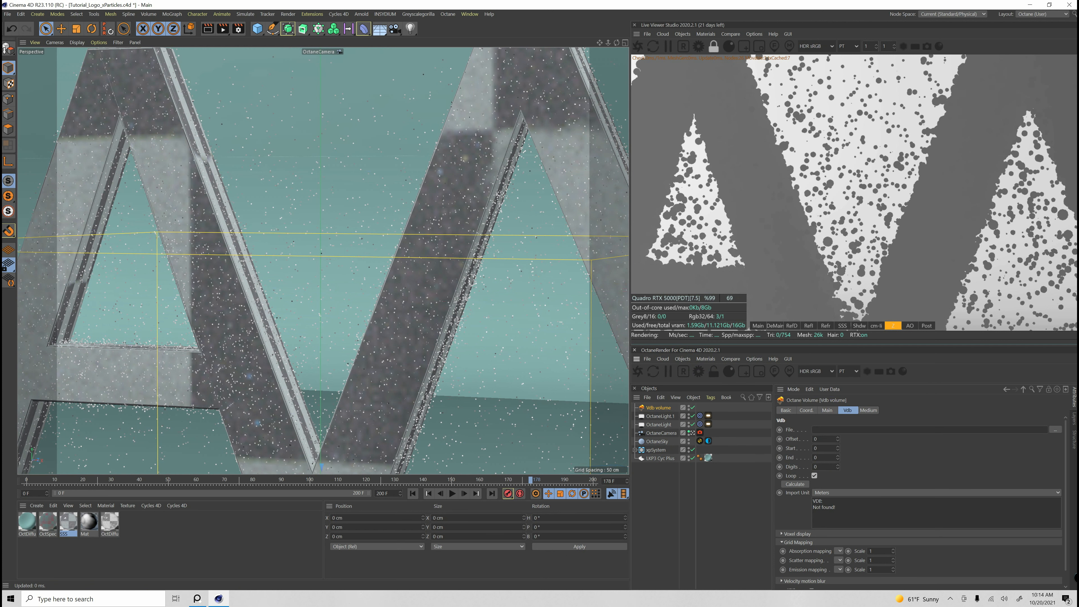
pyautogui.click(1055, 430)
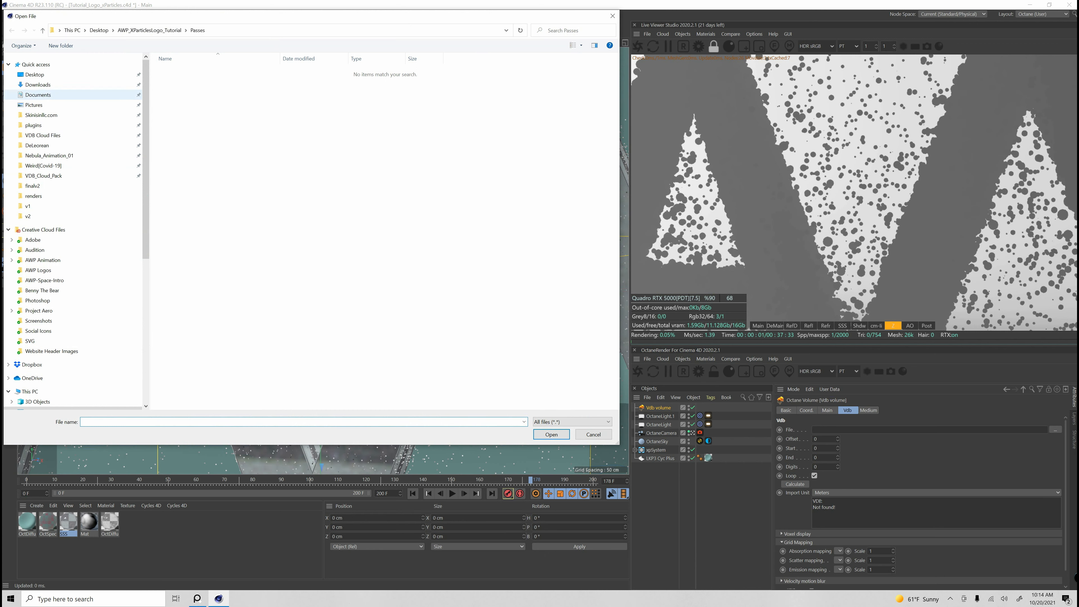
pyautogui.click(42, 135)
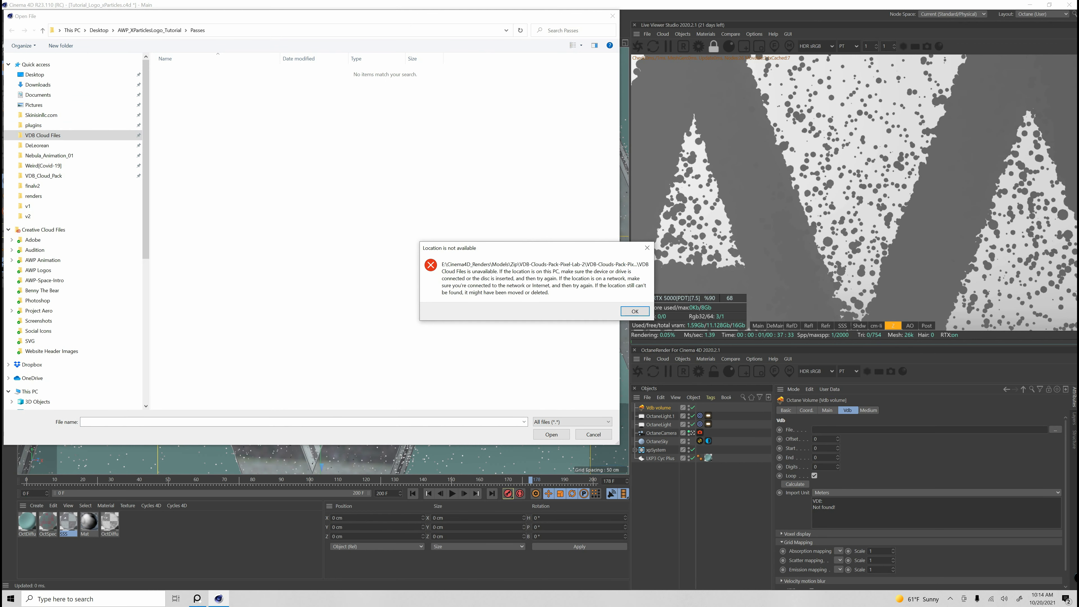
pyautogui.press('Return')
pyautogui.click(42, 175)
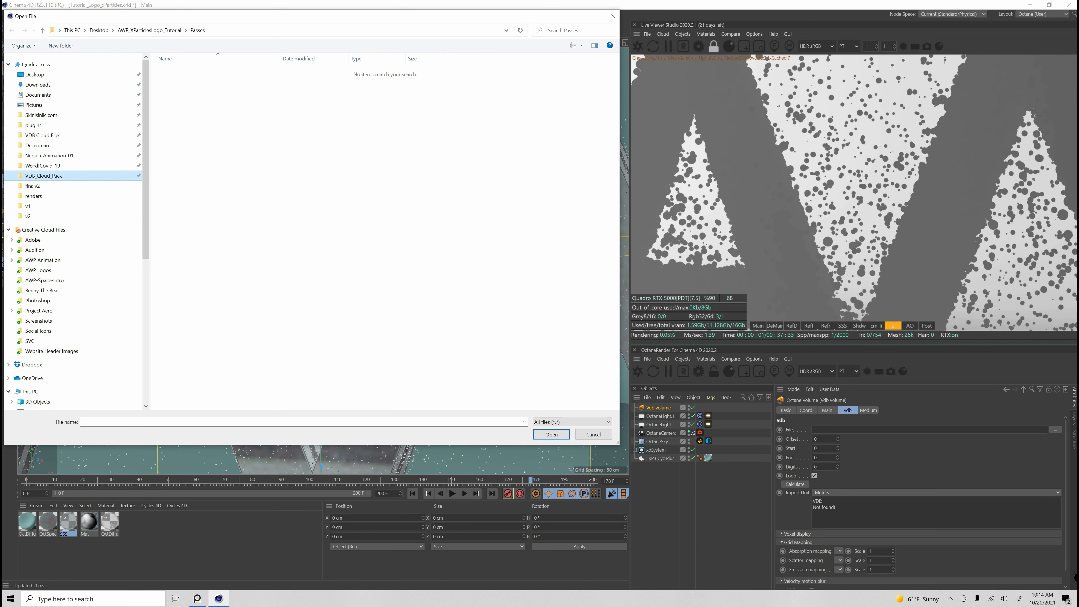
pyautogui.doubleClick(191, 71)
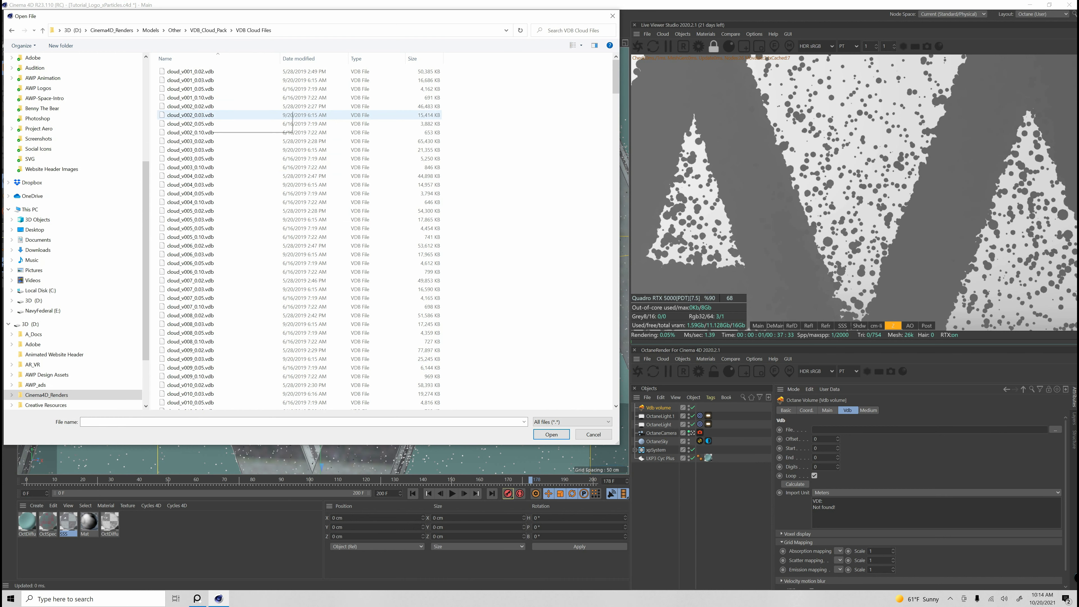
pyautogui.click(238, 176)
pyautogui.click(551, 434)
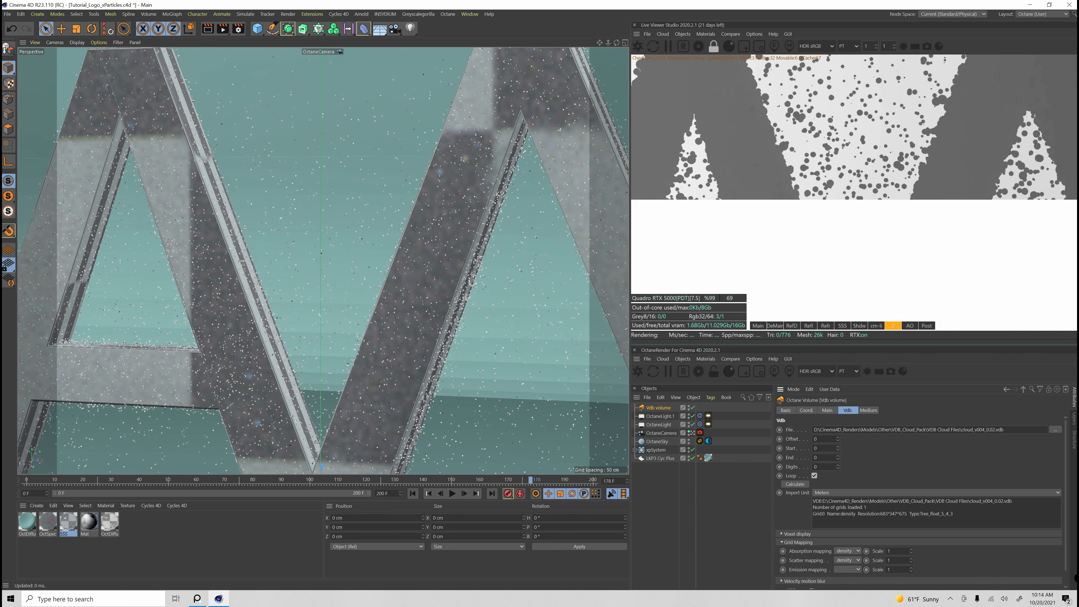
# Step: Display the Main pass in the Live Viewer and position the VDB volume at X -44, Y 124 and Z 116 cm
pyautogui.click(758, 325)
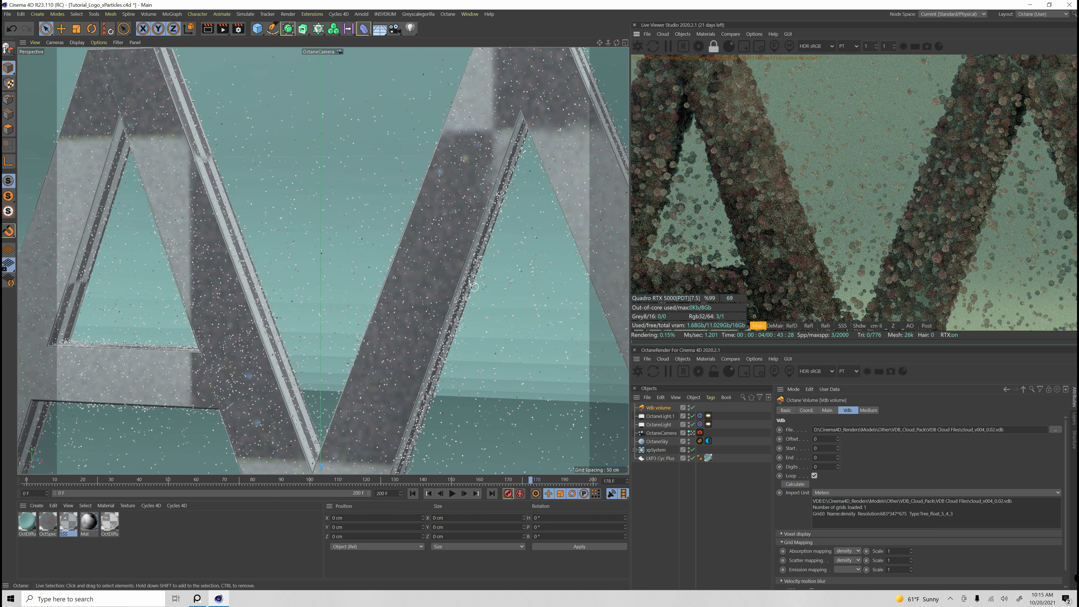
pyautogui.click(806, 410)
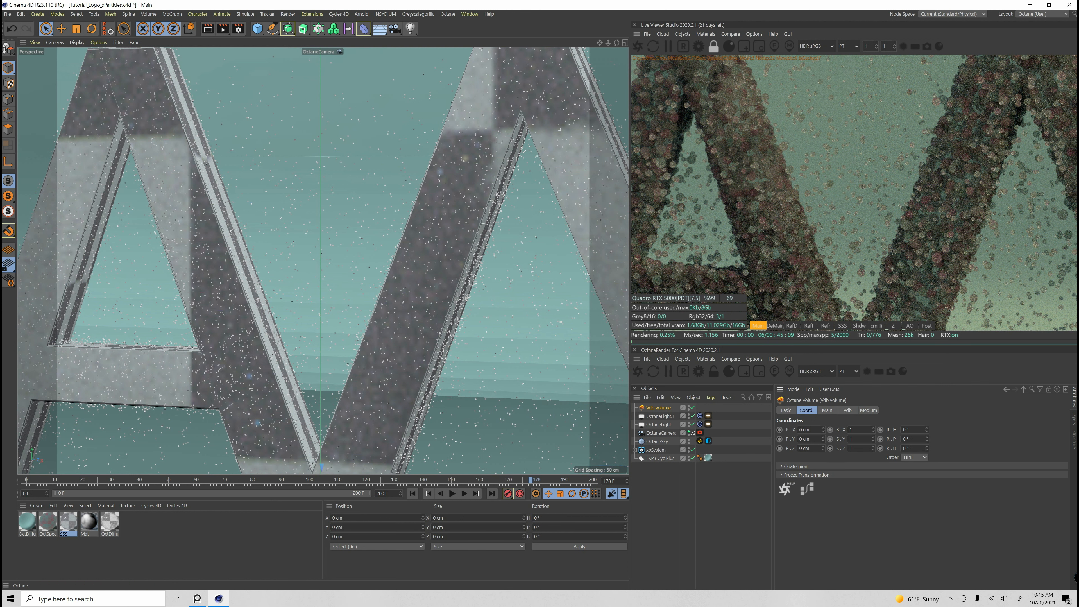
pyautogui.moveTo(822, 440); pyautogui.dragTo(822, 387)
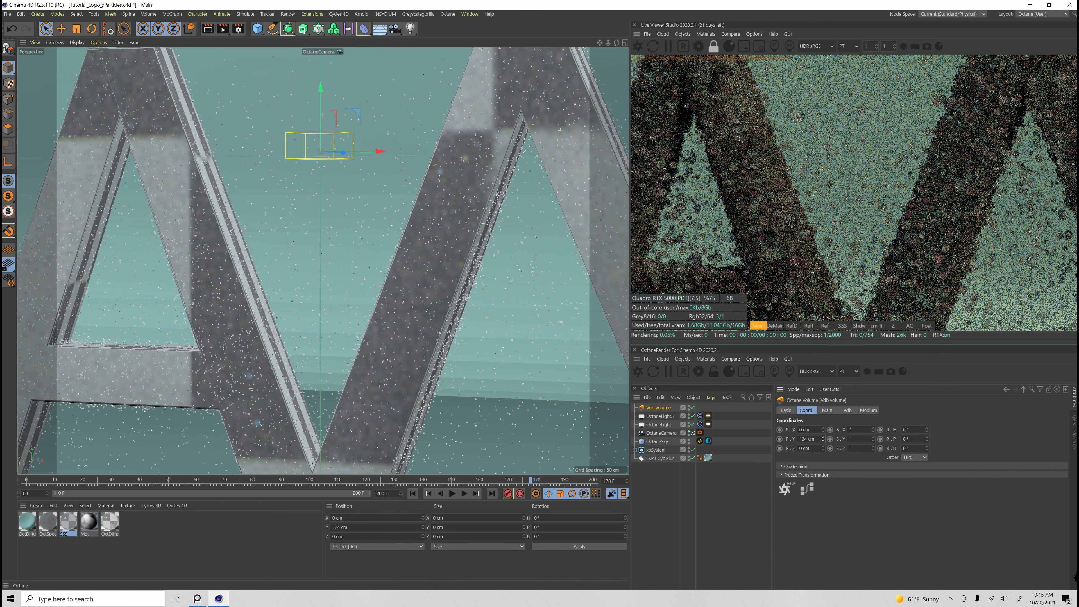
pyautogui.moveTo(823, 448)
pyautogui.mouseDown()
pyautogui.moveTo(822, 484)
pyautogui.moveTo(823, 399)
pyautogui.moveTo(823, 449)
pyautogui.mouseUp()
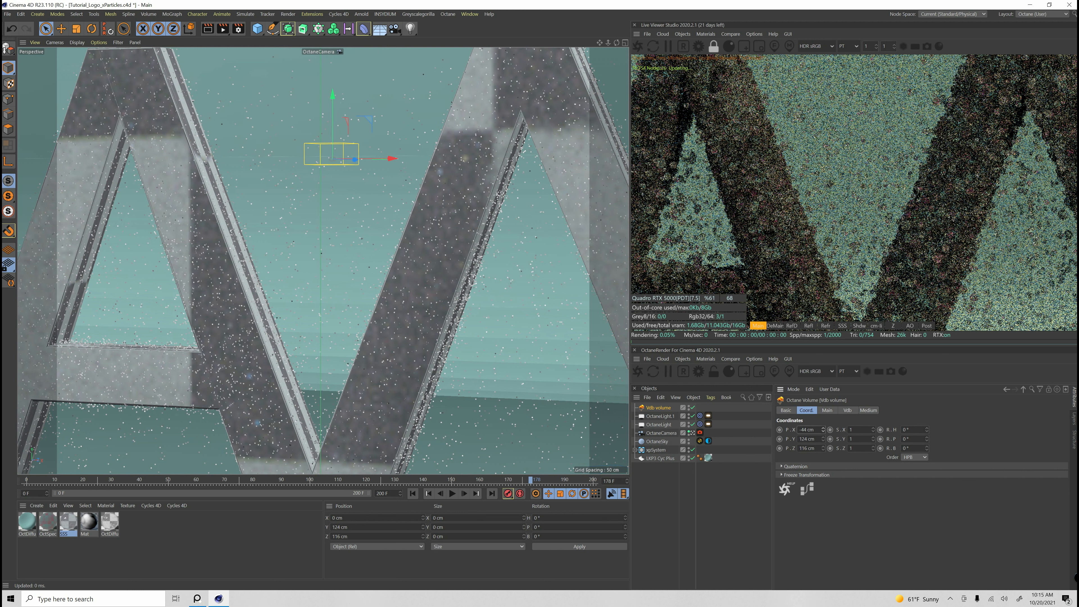
# Step: Try much lower density values in the VDB volume's medium
pyautogui.click(868, 410)
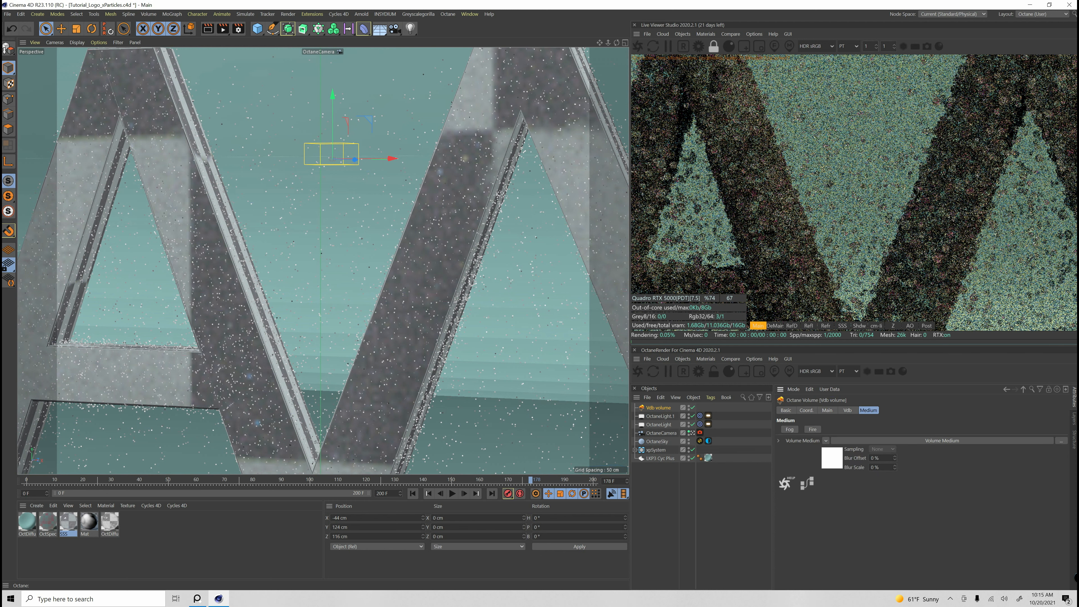
pyautogui.click(897, 440)
pyautogui.moveTo(1048, 410); pyautogui.dragTo(893, 411)
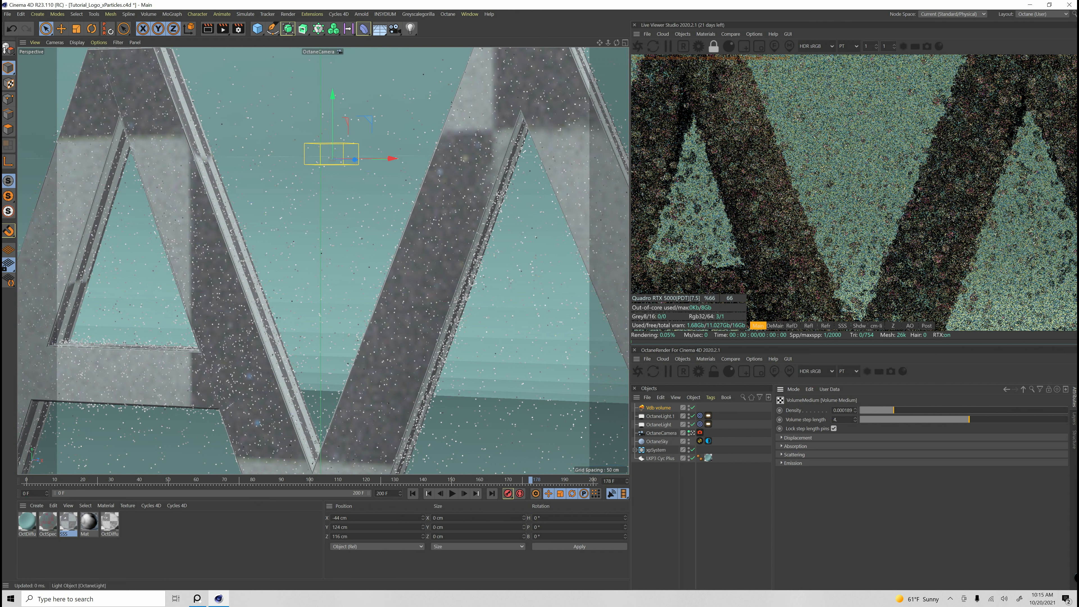
pyautogui.moveTo(894, 410); pyautogui.dragTo(943, 410)
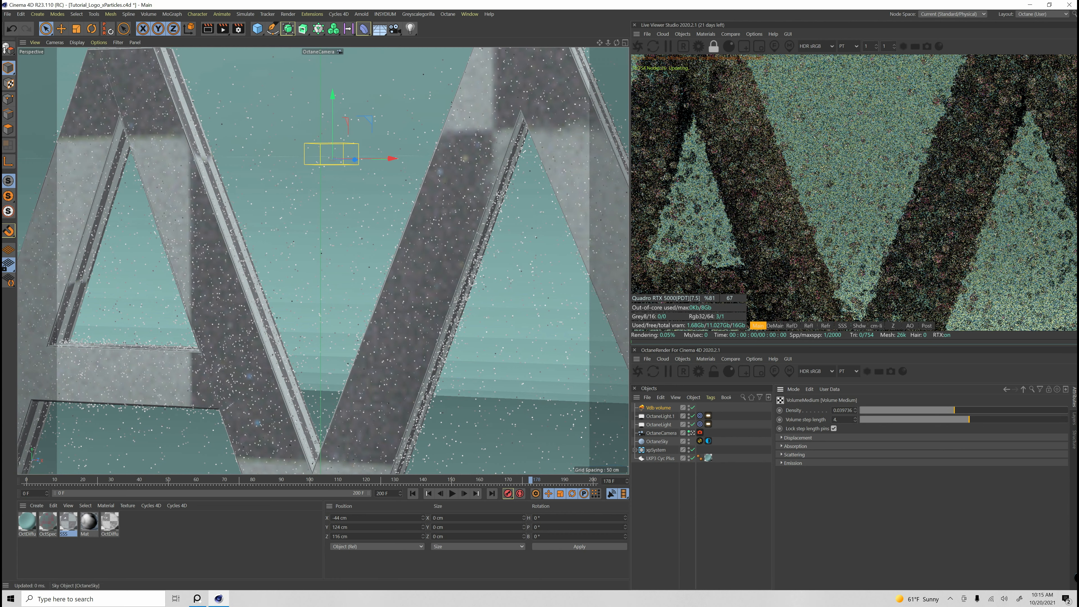
# Step: Set the VDB volume's import unit to Decameters
pyautogui.click(659, 408)
pyautogui.click(847, 411)
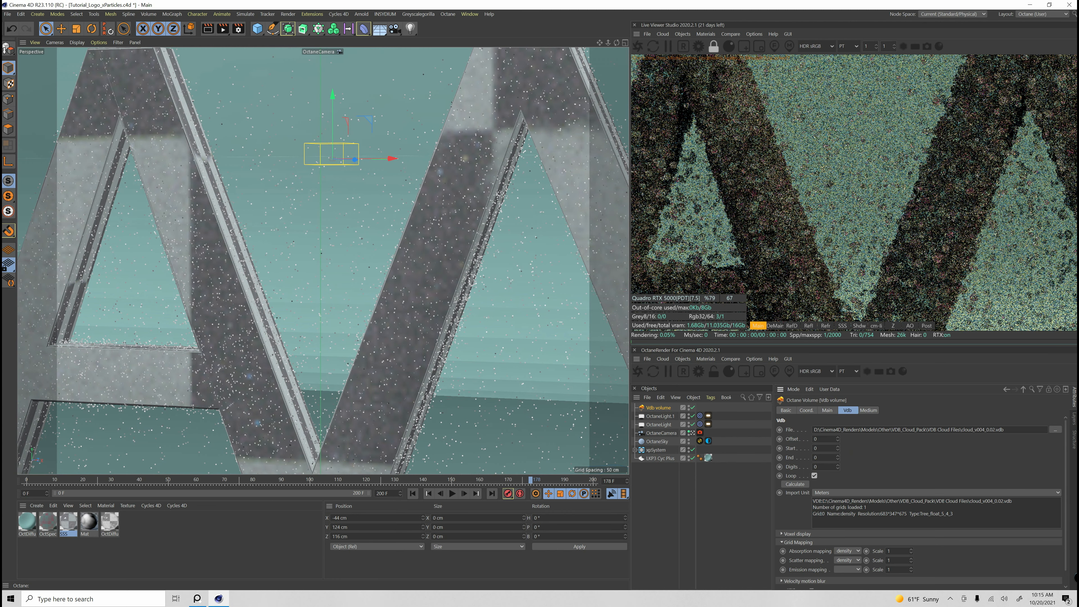
pyautogui.click(826, 493)
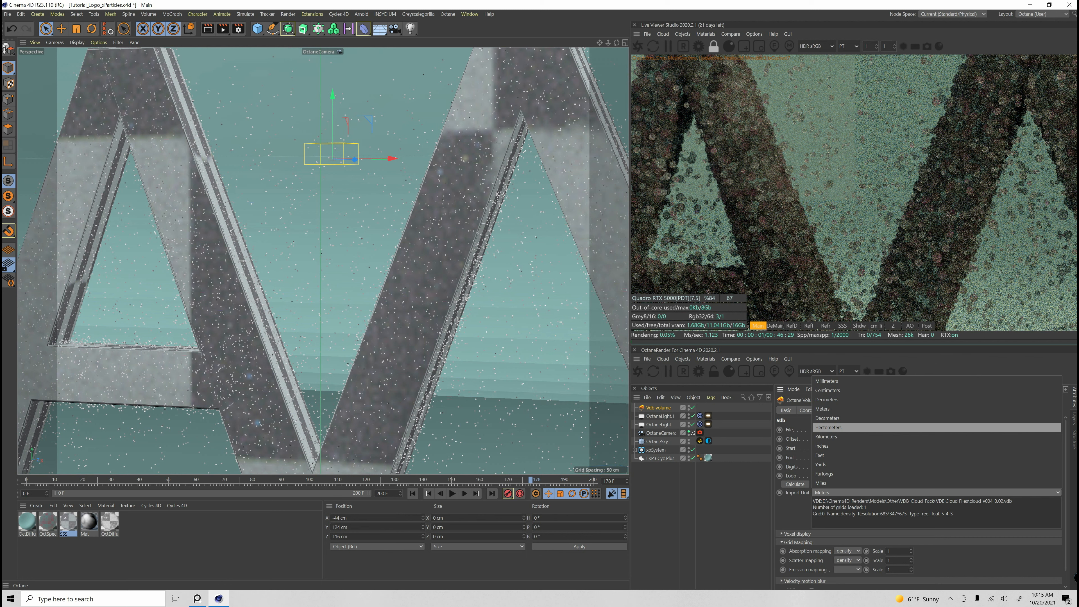
pyautogui.click(827, 418)
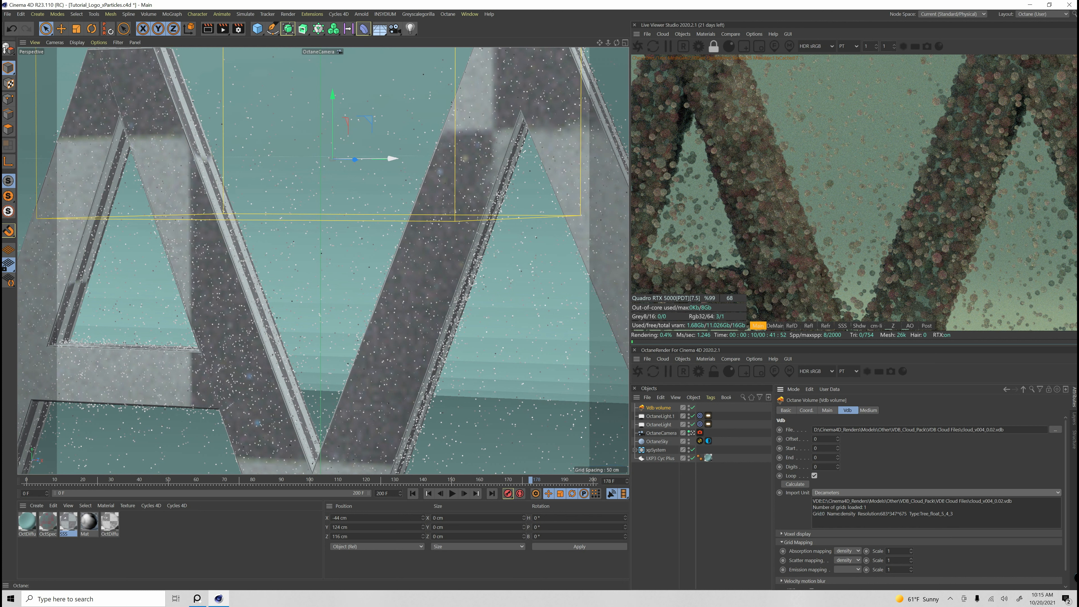
# Step: Raise the volume medium's density to about 3215 and set its volume step length to about 0.49
pyautogui.click(868, 410)
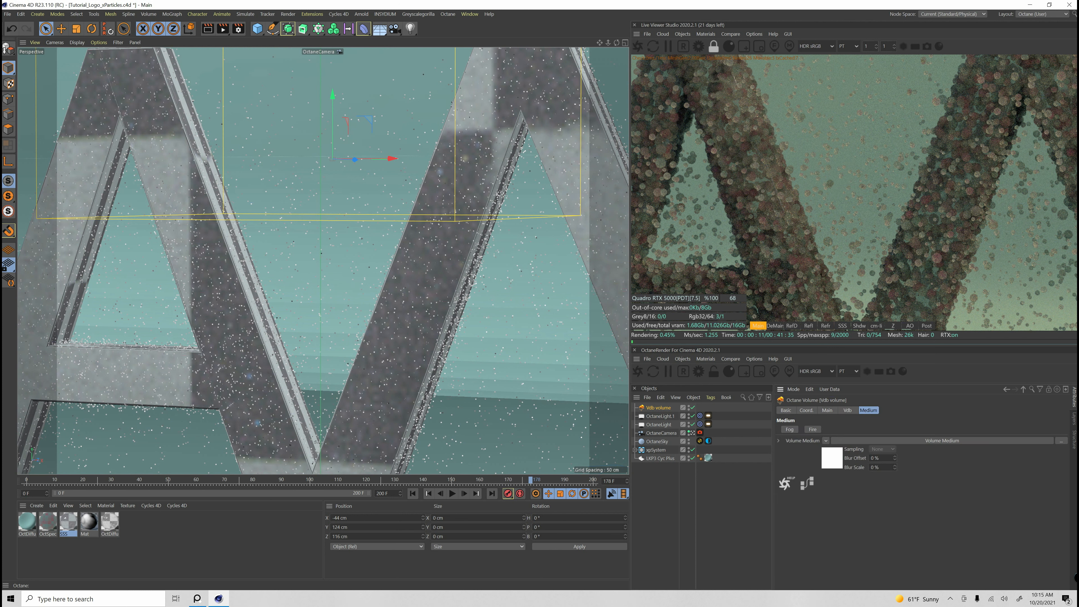
pyautogui.click(935, 441)
pyautogui.moveTo(954, 410); pyautogui.dragTo(1074, 410)
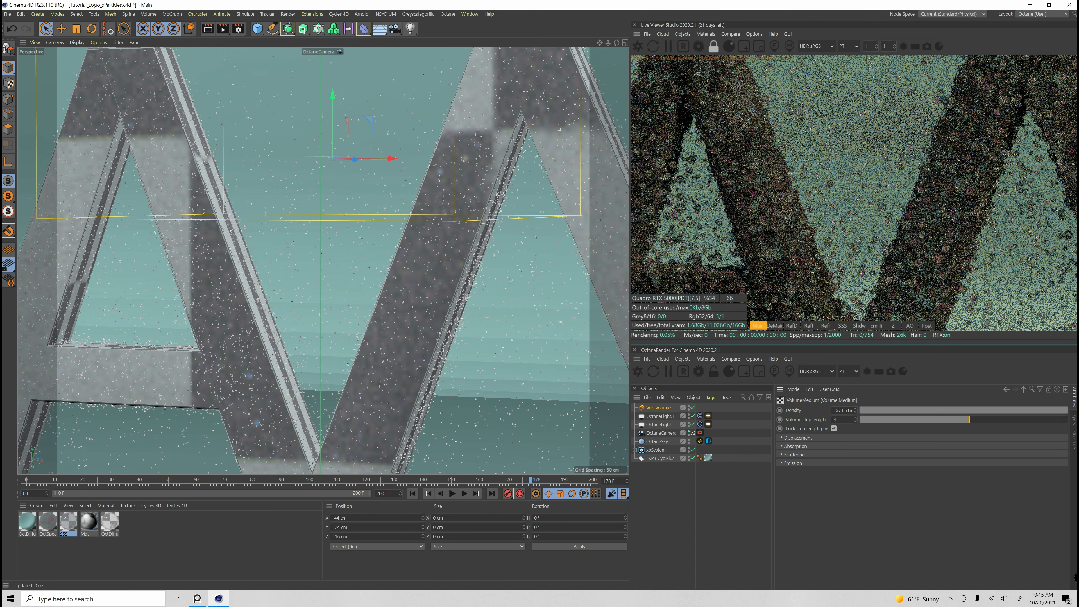
pyautogui.moveTo(969, 419); pyautogui.dragTo(932, 420)
pyautogui.moveTo(1074, 410)
pyautogui.mouseDown()
pyautogui.moveTo(1061, 411)
pyautogui.moveTo(1078, 410)
pyautogui.mouseUp()
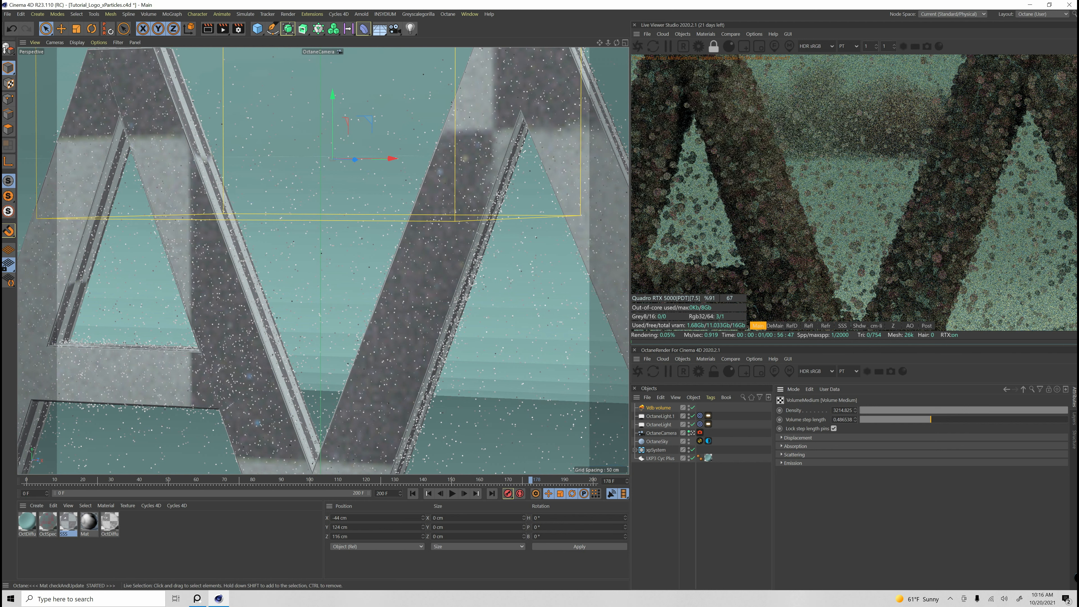
# Step: Move the VDB volume down to about Y 96.3 cm and across to about X -0.6 cm
pyautogui.moveTo(351, 94); pyautogui.dragTo(352, 178)
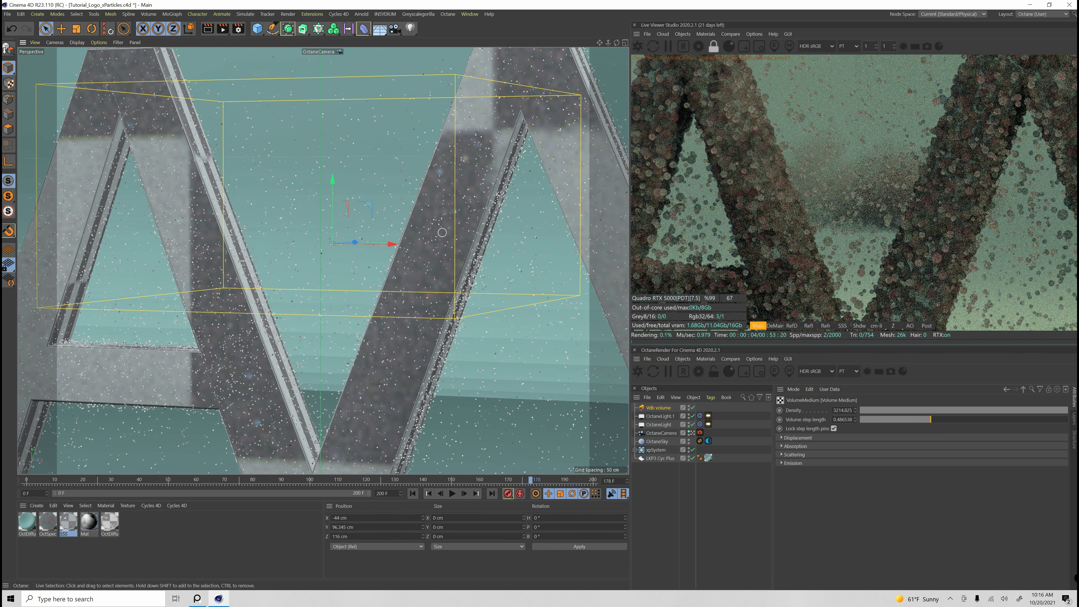
pyautogui.moveTo(395, 244); pyautogui.dragTo(519, 244)
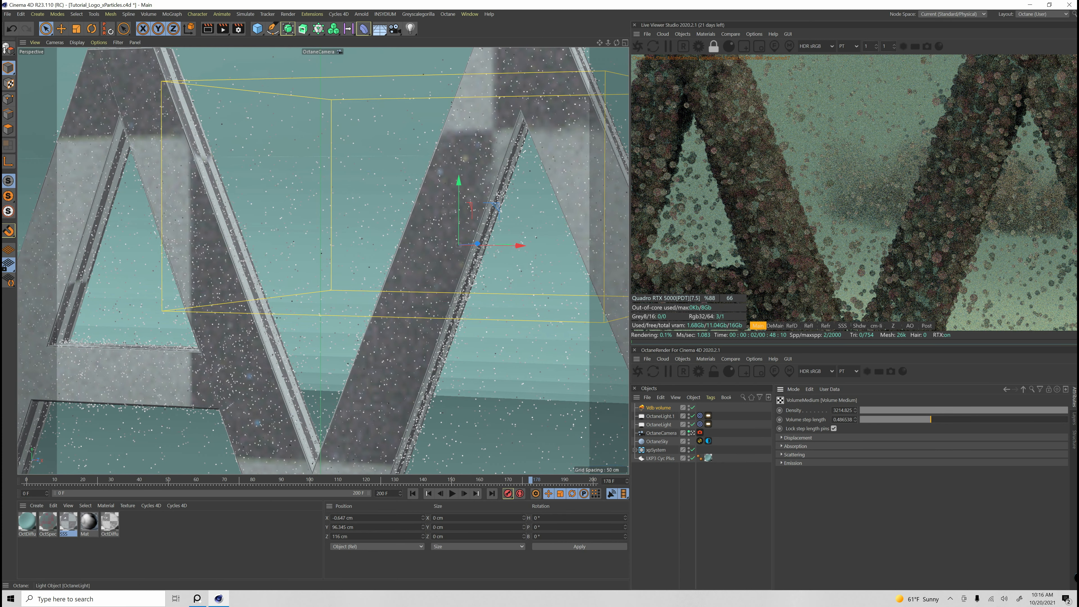
# Step: Check the light, camera and sky objects and the xpSystem hierarchy, and save the project
pyautogui.click(658, 408)
pyautogui.click(660, 417)
pyautogui.click(659, 425)
pyautogui.click(661, 433)
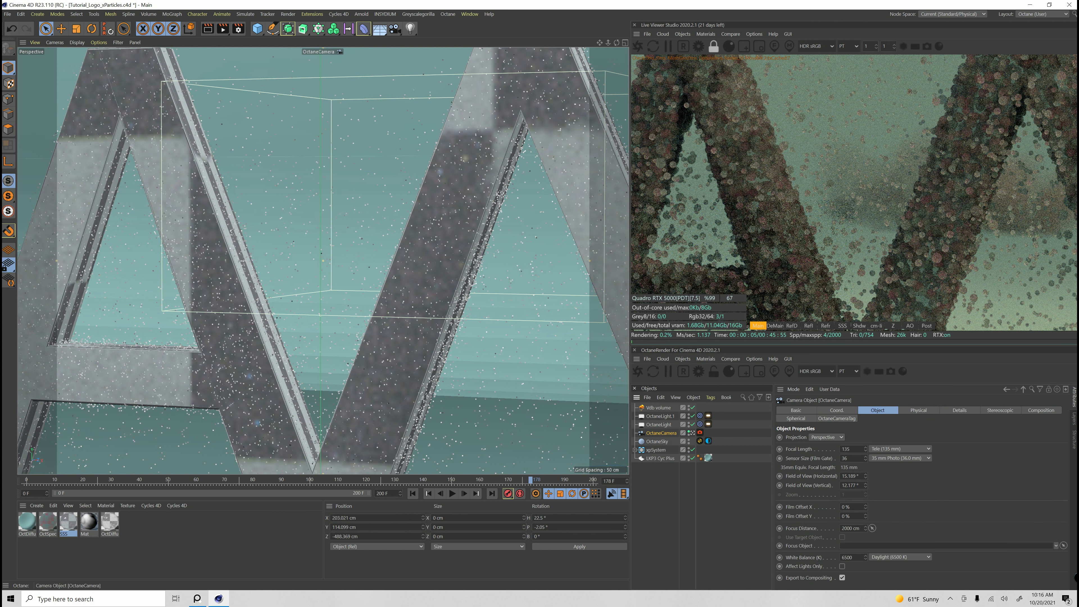
pyautogui.click(657, 442)
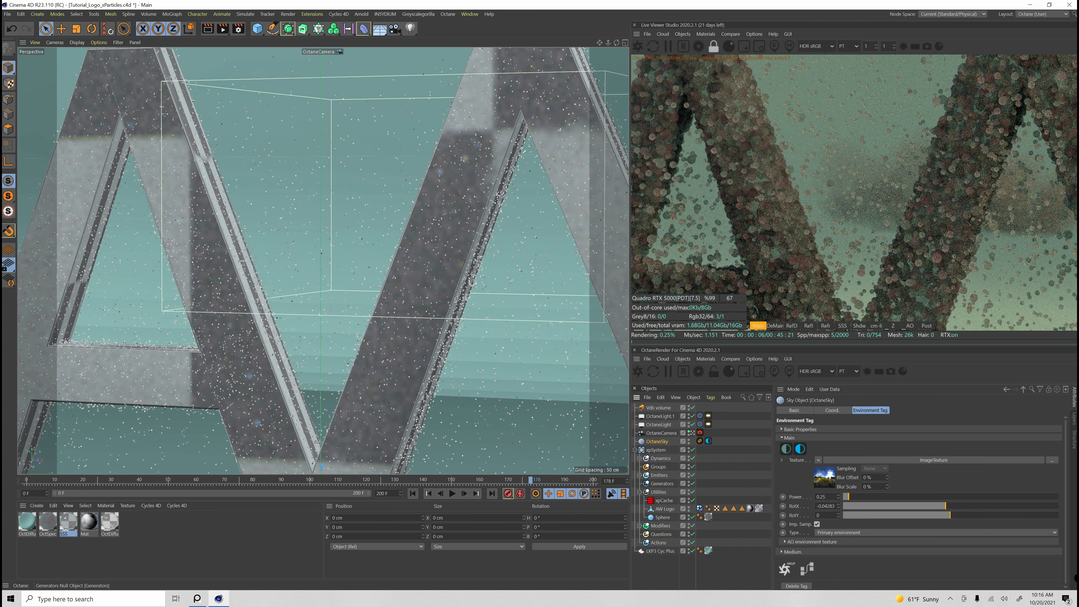
pyautogui.click(634, 450)
pyautogui.click(665, 498)
pyautogui.hotkey('ctrl', 's')
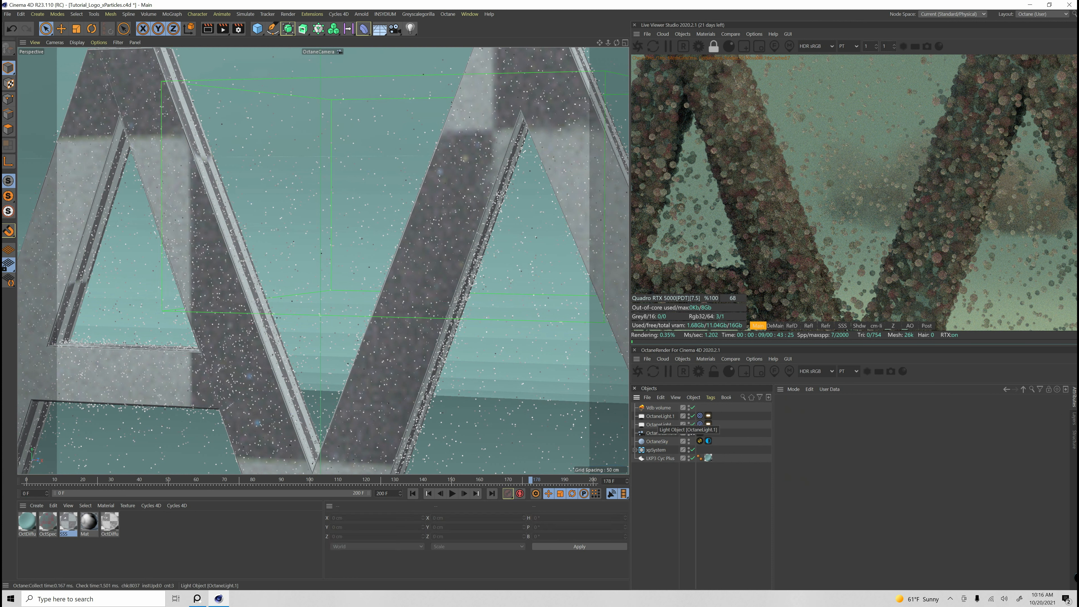
# Step: Review the Octane render passes and the image save settings, and close the render settings
pyautogui.click(238, 29)
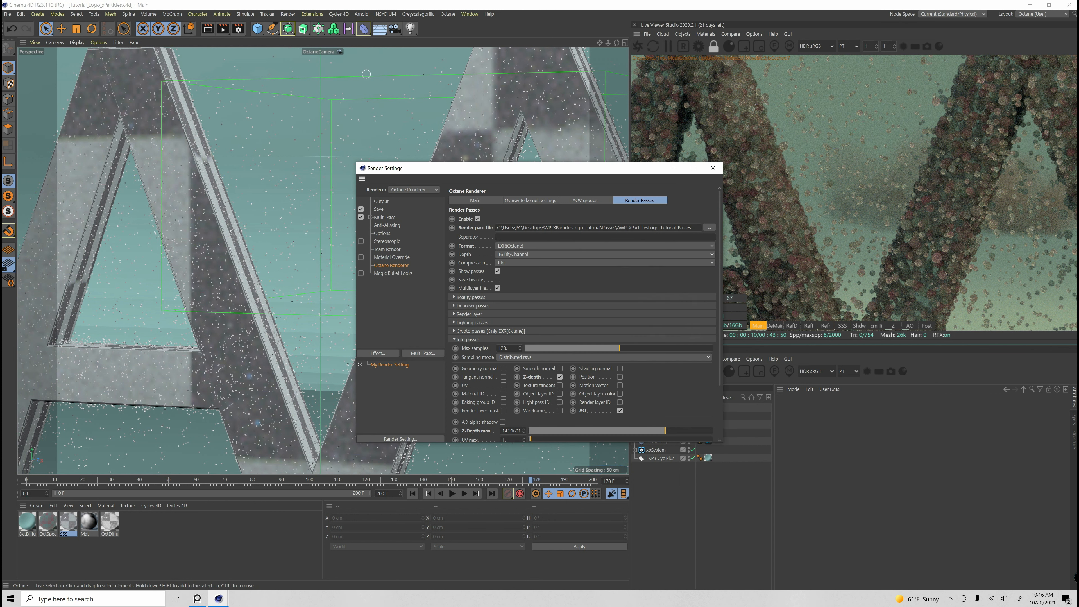
pyautogui.moveTo(467, 166); pyautogui.dragTo(524, 69)
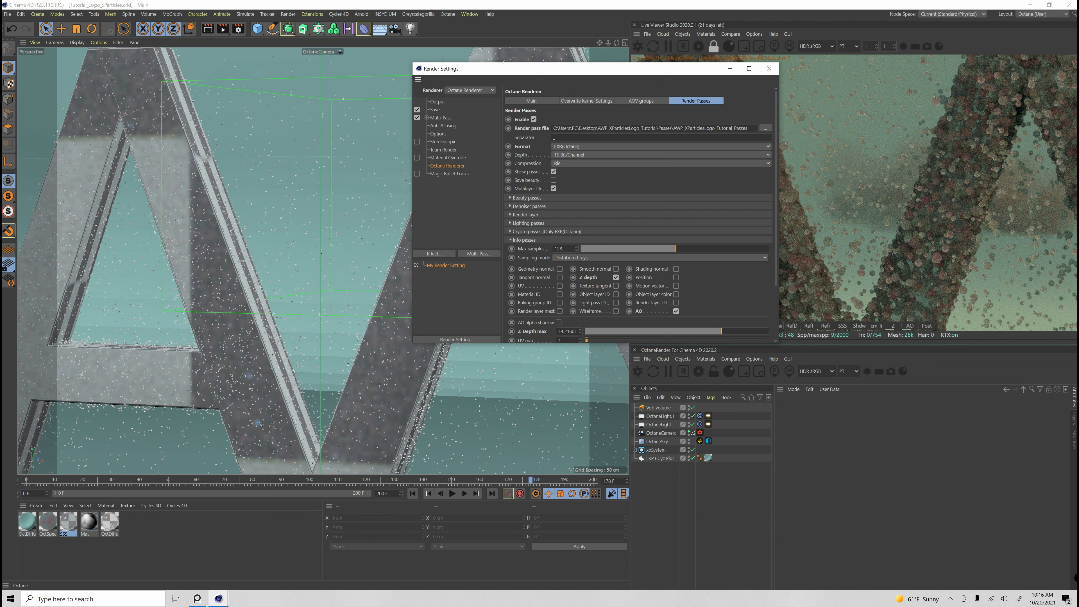
pyautogui.click(434, 109)
pyautogui.click(532, 215)
pyautogui.moveTo(552, 69); pyautogui.dragTo(501, 104)
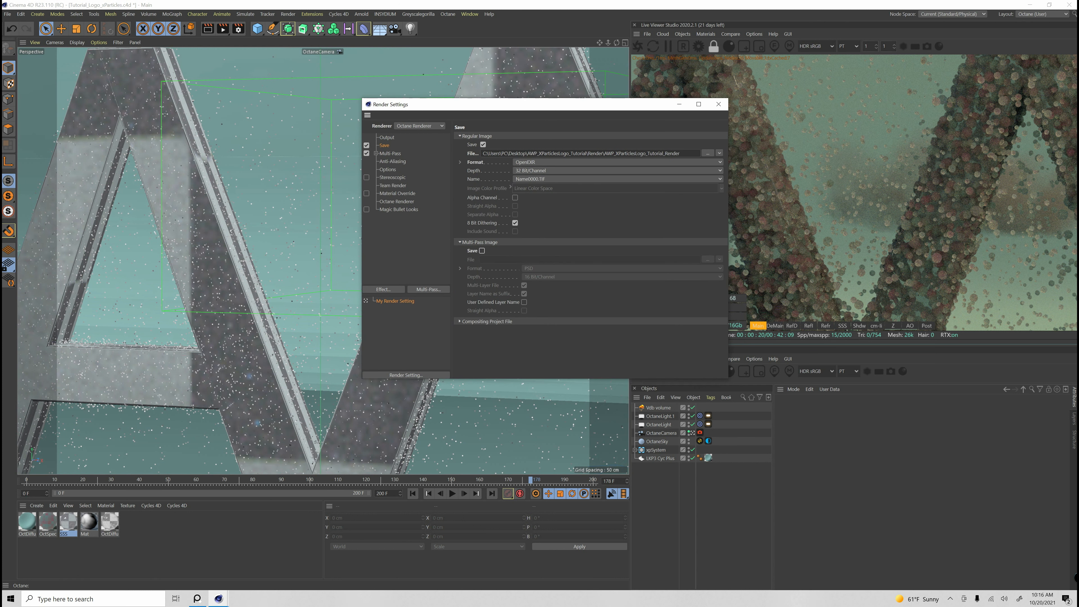
pyautogui.click(718, 104)
# Step: Enable transparency, shadows, post effects, Magic Bullet Looks, SSAO, tessellation and depth of field for the perspective viewport, and save the project
pyautogui.hotkey('ctrl', 'd')
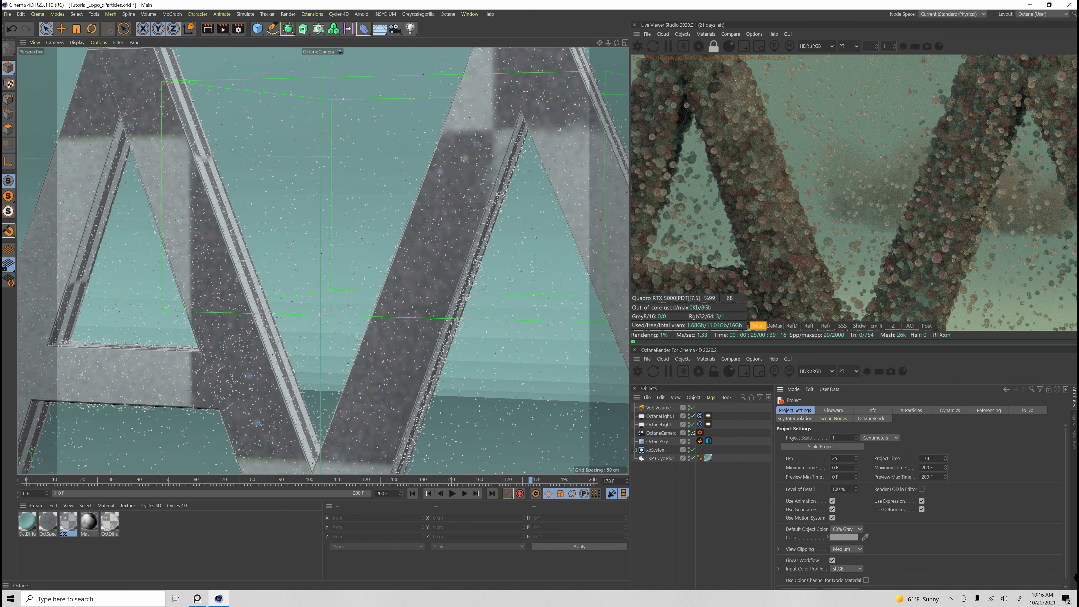
pyautogui.click(794, 389)
pyautogui.click(793, 388)
pyautogui.click(793, 389)
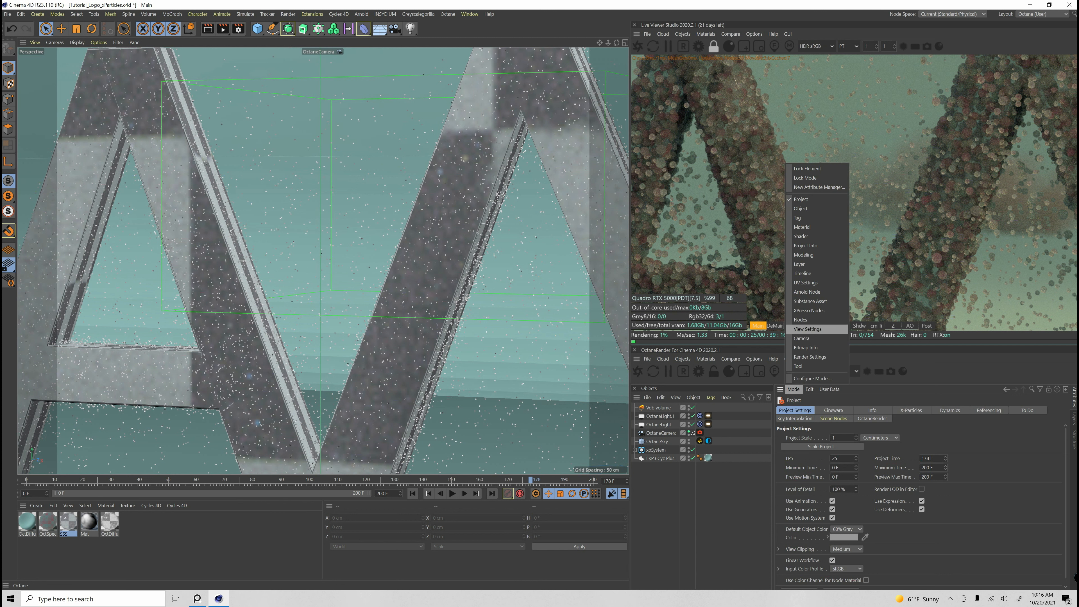
pyautogui.click(806, 329)
pyautogui.click(967, 410)
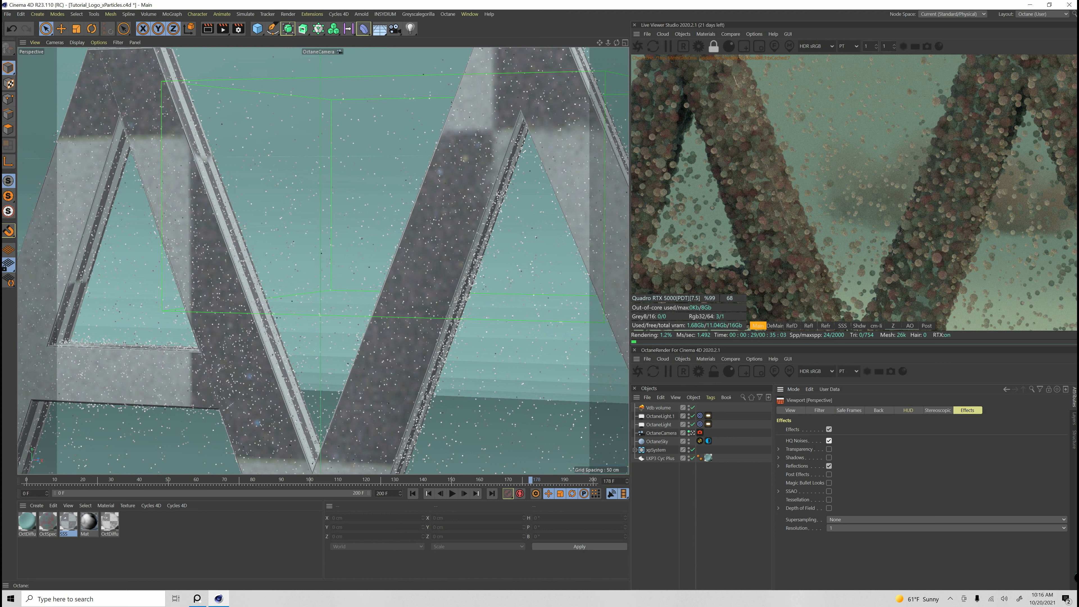
pyautogui.click(829, 449)
pyautogui.click(829, 458)
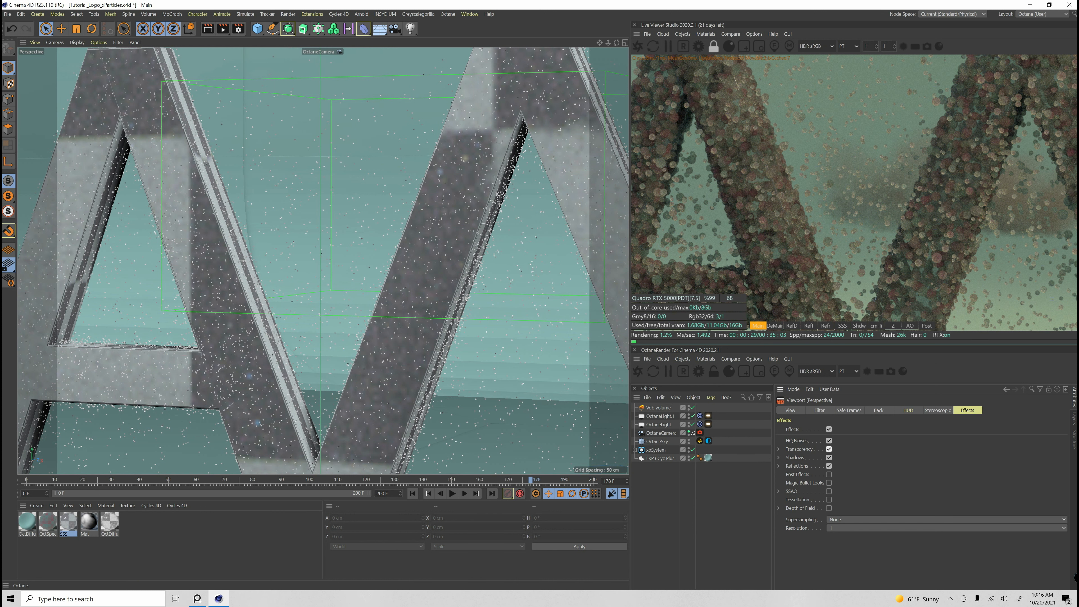
pyautogui.click(829, 499)
pyautogui.click(828, 508)
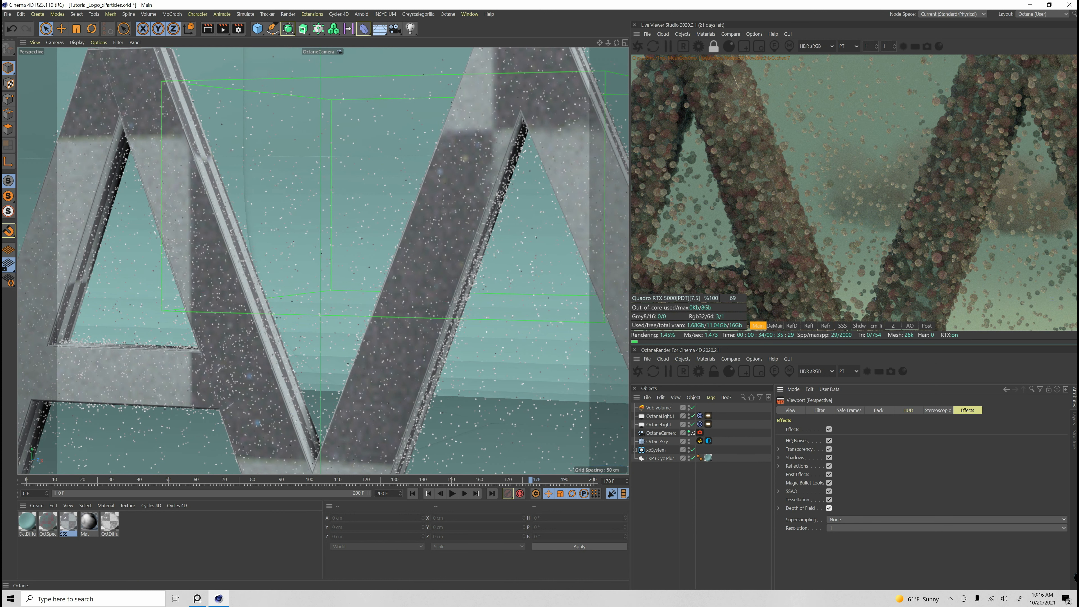
pyautogui.hotkey('ctrl', 's')
# Step: Reframe the Octane camera to a more angled, wider view of the AW logo and save the project
pyautogui.moveTo(617, 43); pyautogui.dragTo(501, 19)
pyautogui.moveTo(608, 42); pyautogui.dragTo(670, 41)
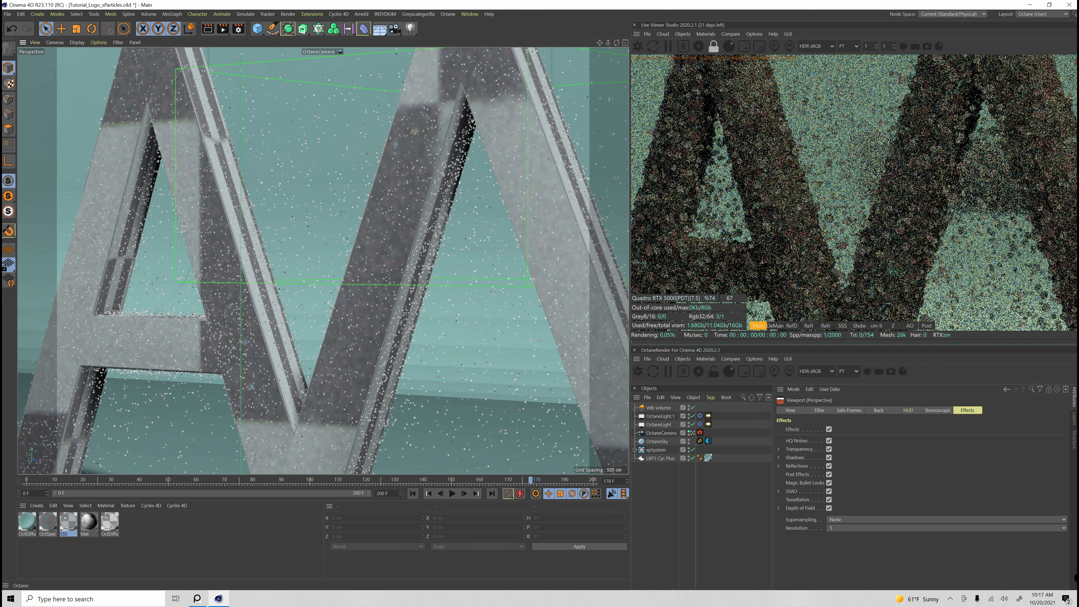
pyautogui.hotkey('ctrl', 's')
# Step: Set the Octane camera's thin lens aperture to 1.2 cm and disable auto focus in its depth of field settings
pyautogui.click(700, 433)
pyautogui.click(864, 410)
pyautogui.click(899, 410)
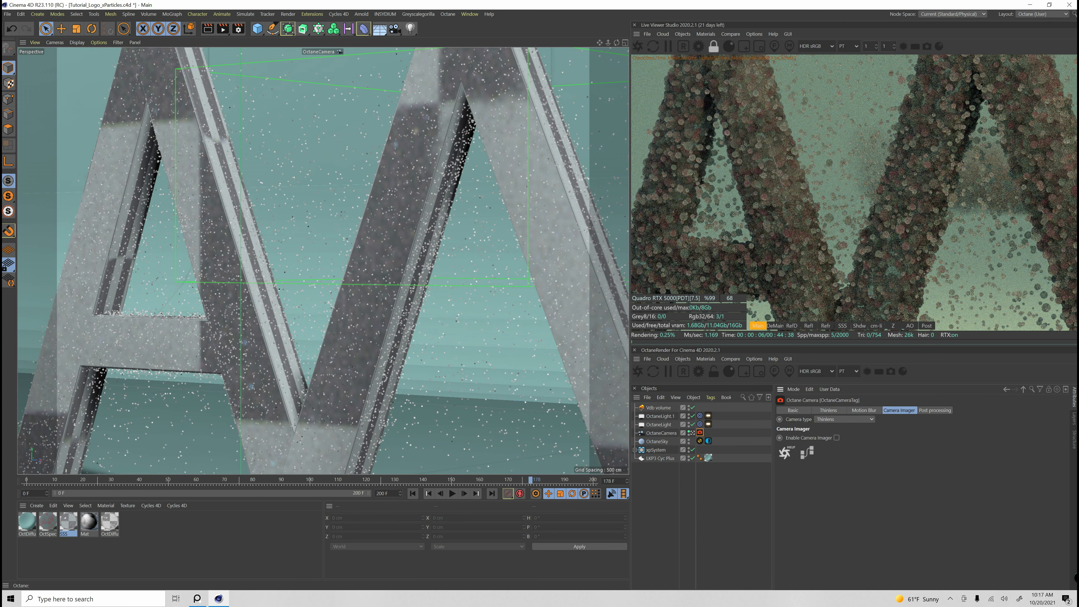
pyautogui.click(828, 411)
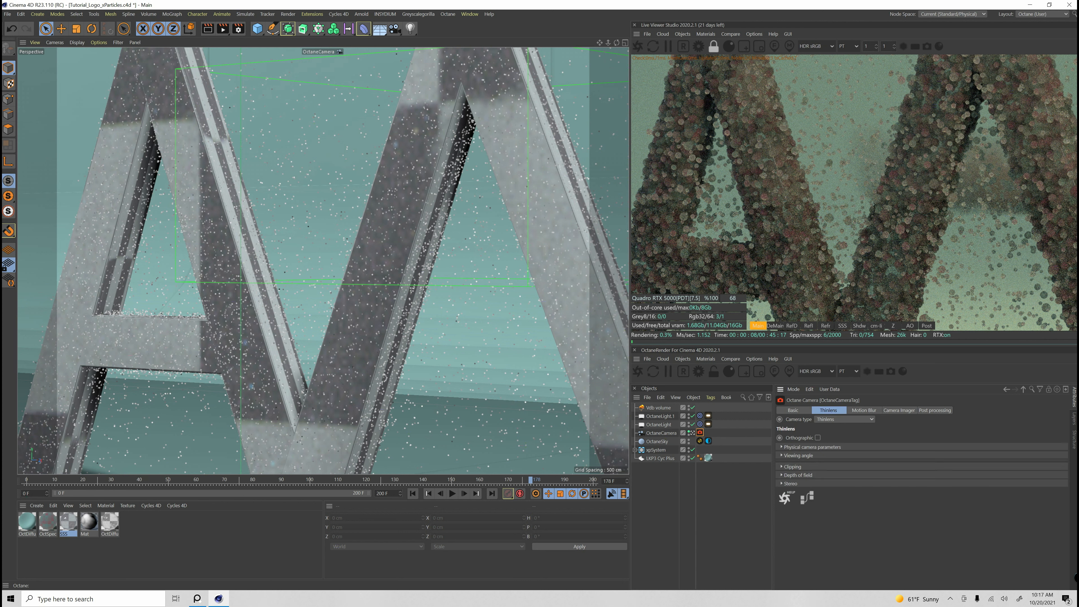
pyautogui.click(783, 475)
pyautogui.click(843, 492)
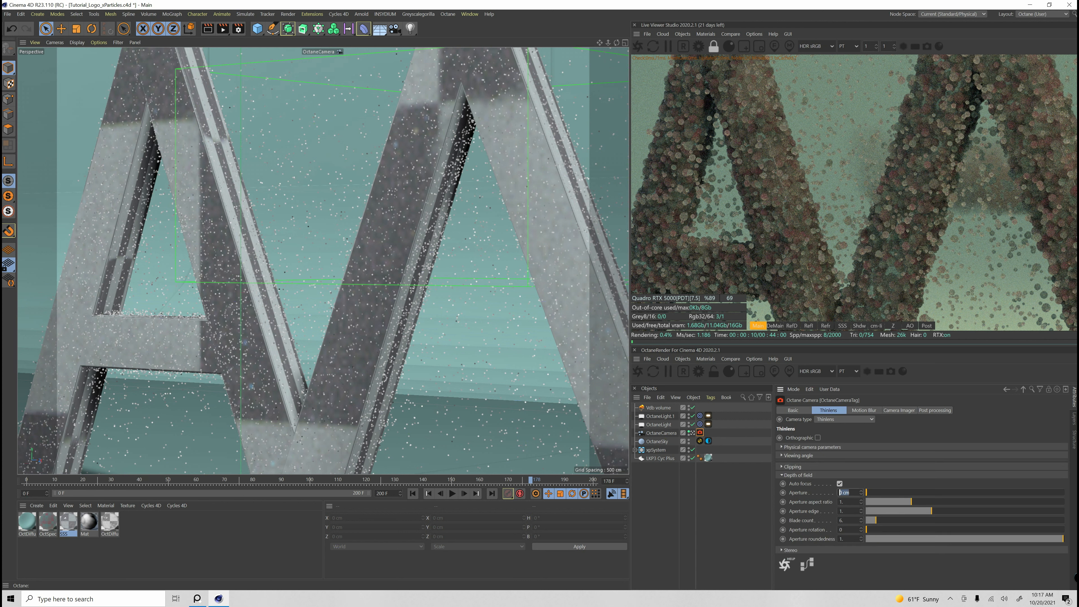
pyautogui.write('1.2')
pyautogui.press('Return')
pyautogui.click(839, 483)
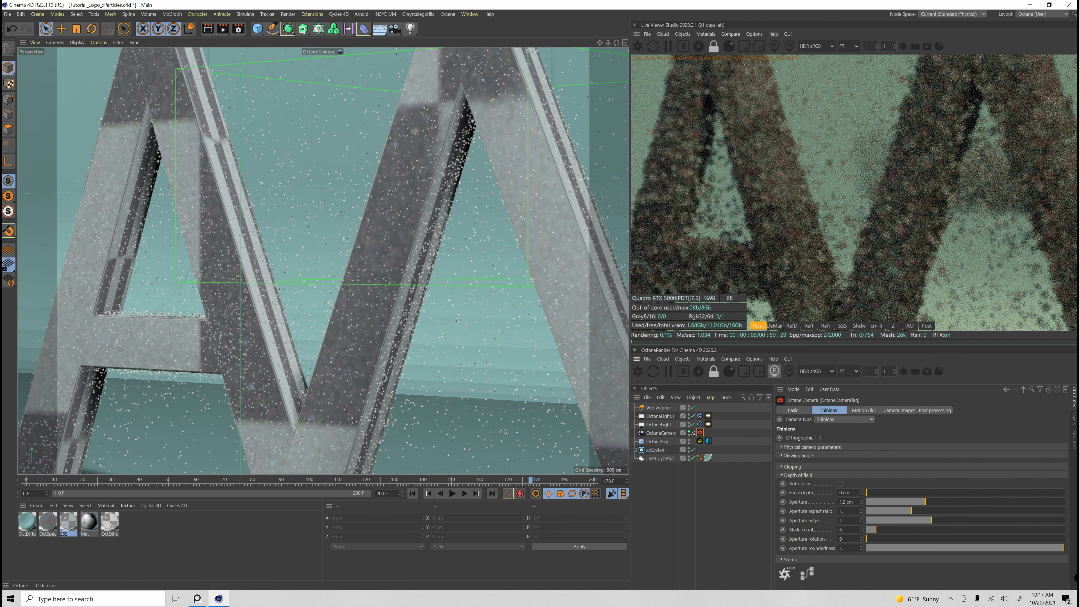
# Step: Pick a focus point on the AW logo's particles in the live render and save the project
pyautogui.click(791, 186)
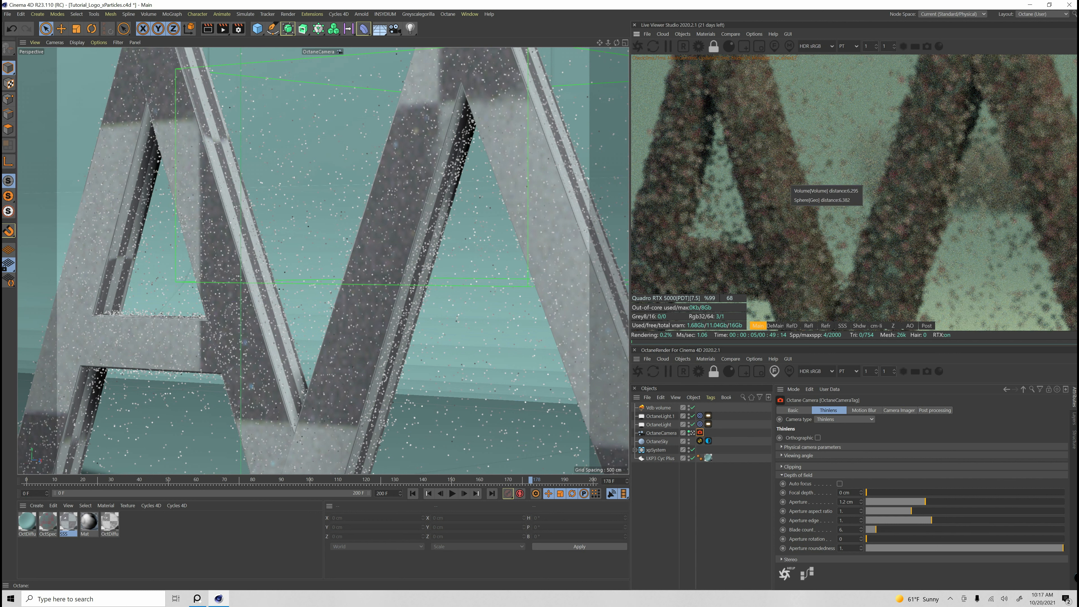
pyautogui.click(821, 200)
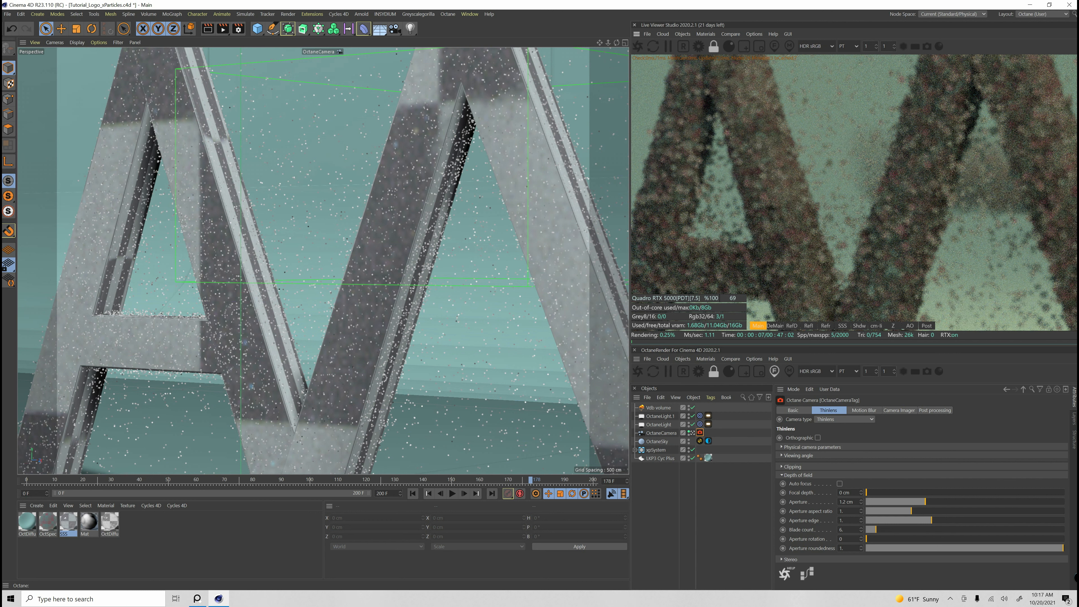
pyautogui.click(261, 270)
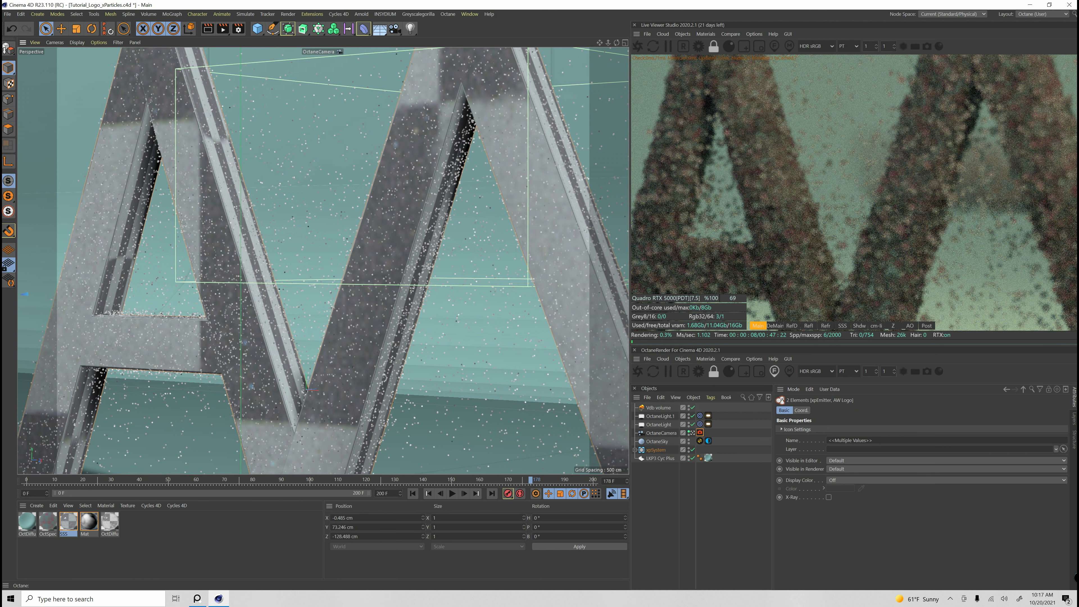
pyautogui.click(775, 206)
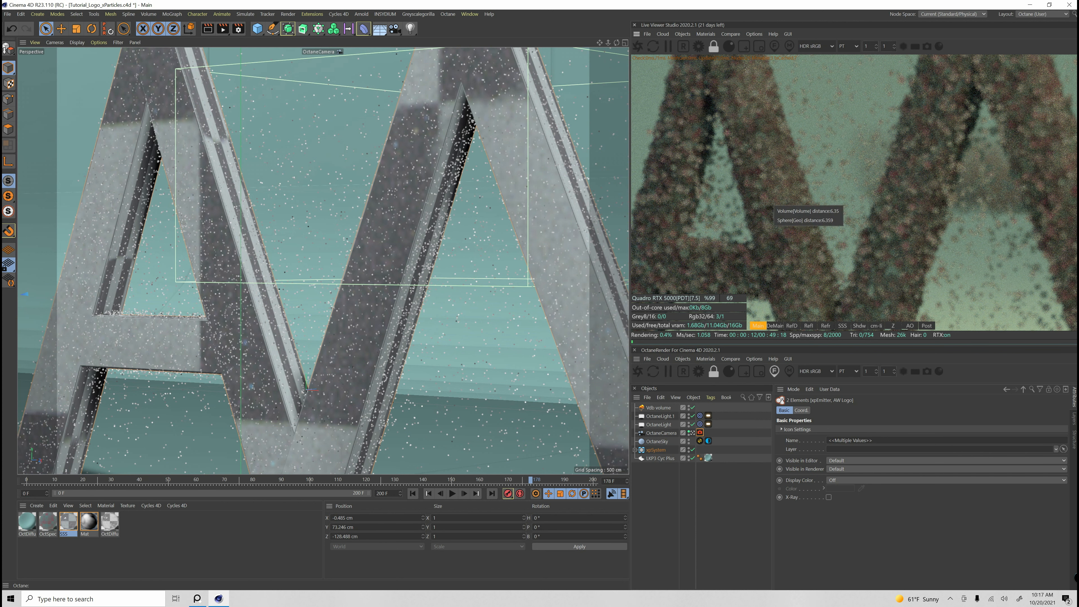
pyautogui.click(793, 212)
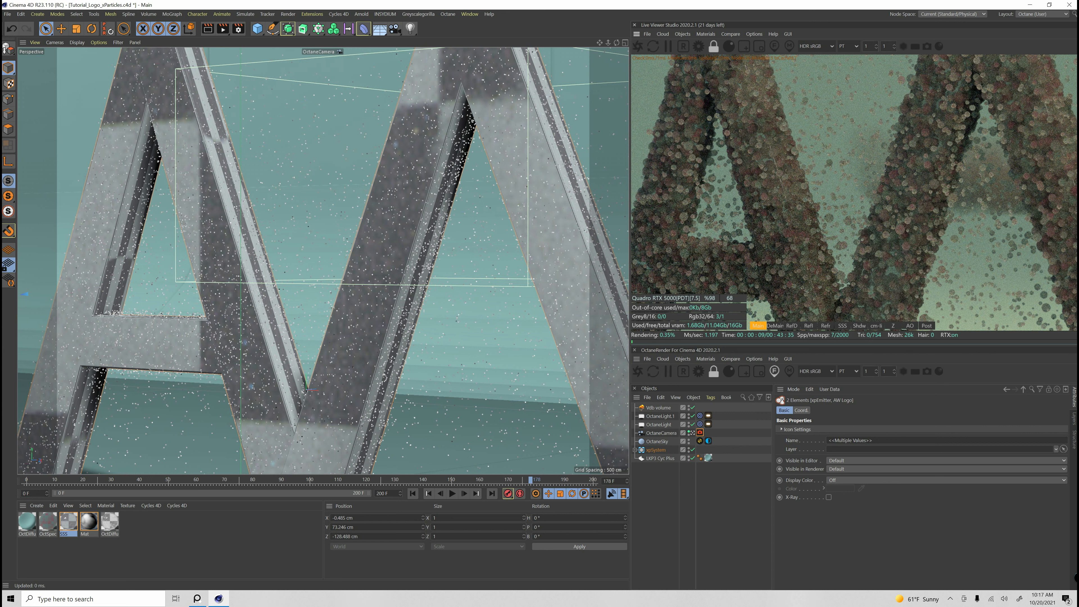
pyautogui.hotkey('ctrl', 's')
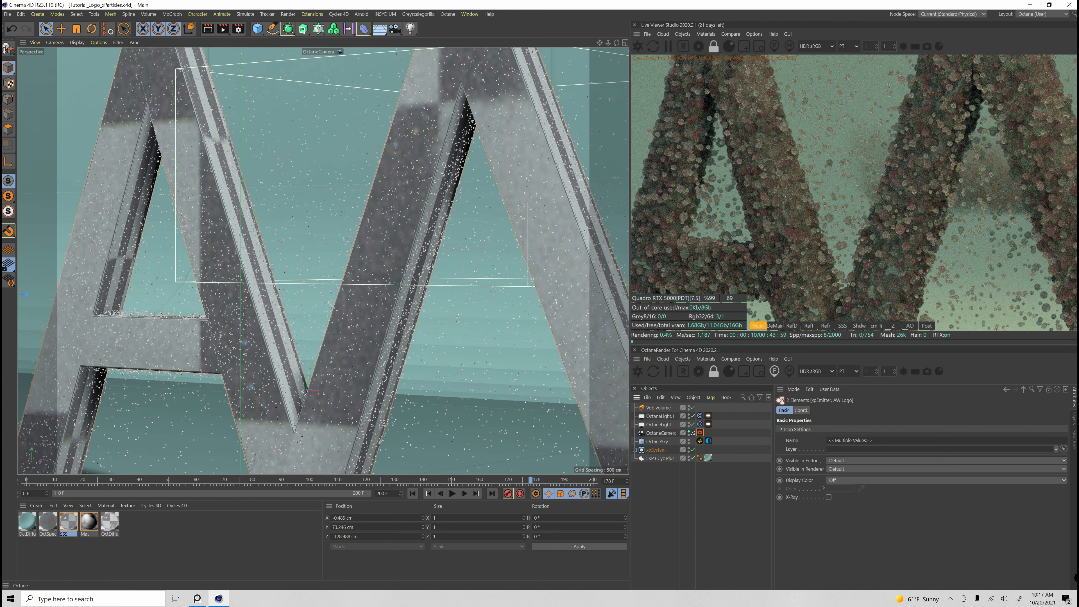
# Step: Review the post, ambient occlusion, shadow, refraction and reflection passes in the live render, and return to the main pass
pyautogui.click(926, 325)
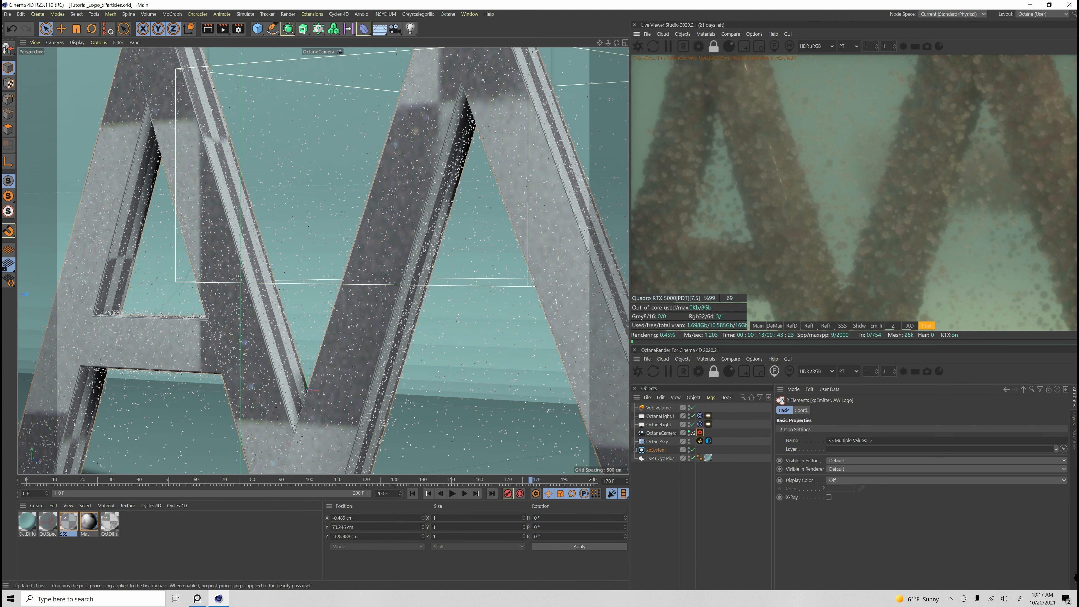
pyautogui.click(893, 326)
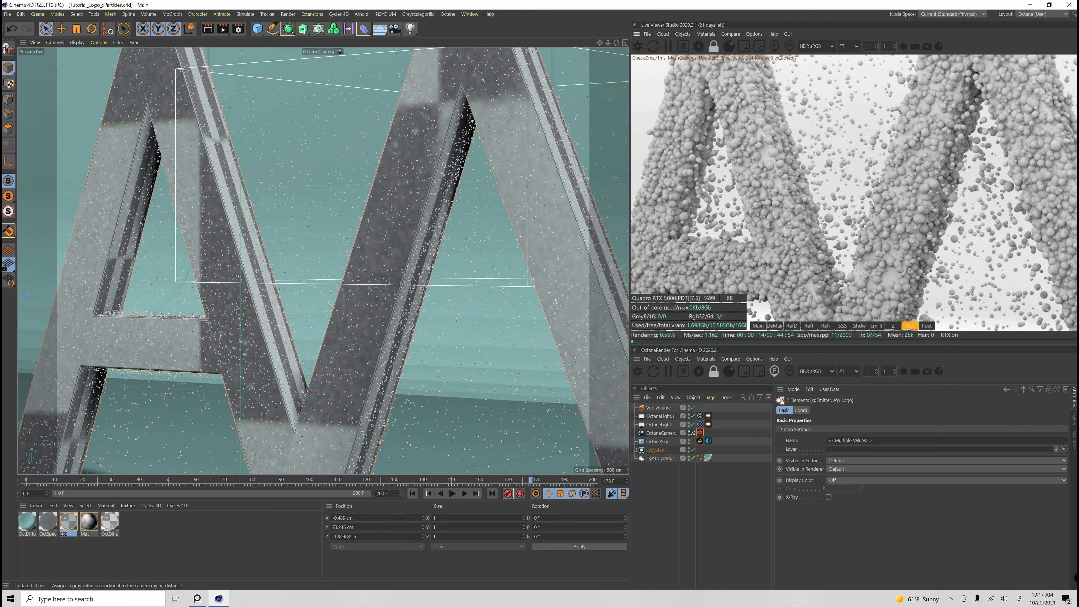
pyautogui.click(875, 325)
pyautogui.click(859, 326)
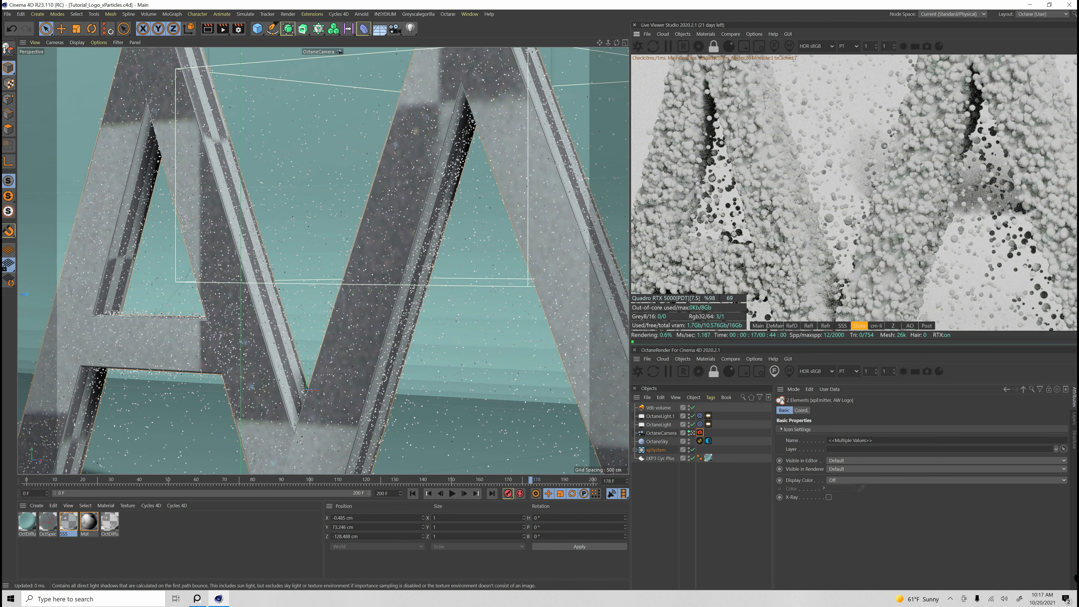
pyautogui.click(825, 326)
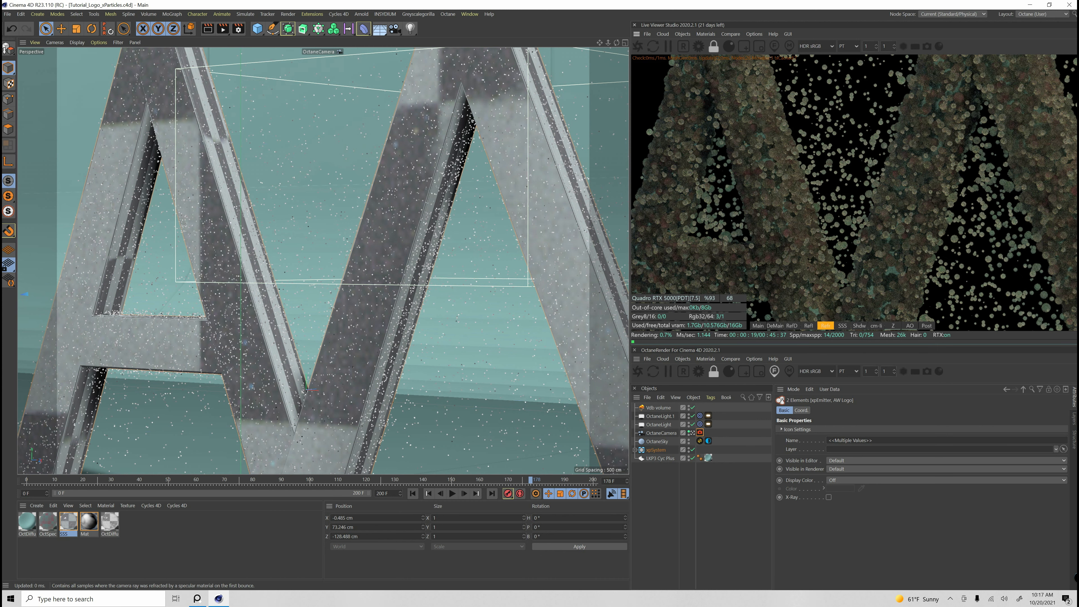
pyautogui.click(792, 325)
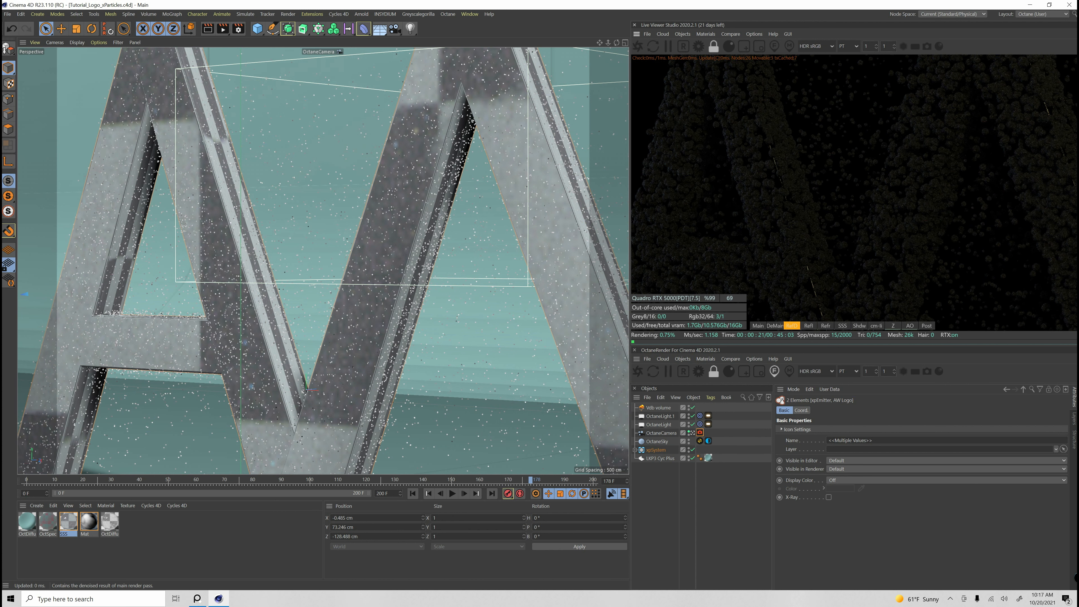
pyautogui.click(757, 326)
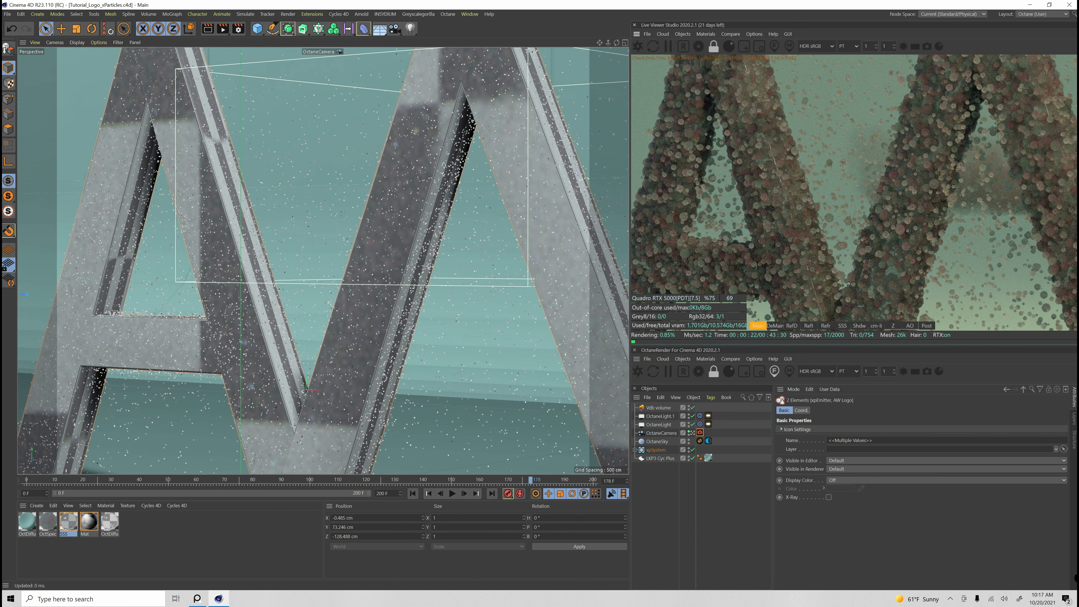